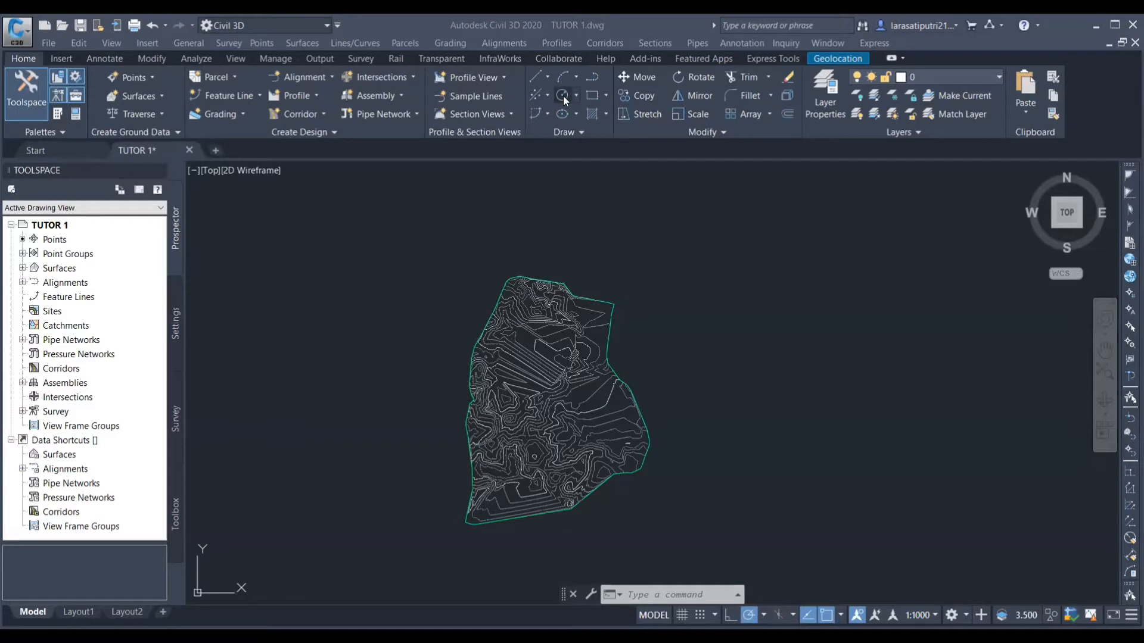
- Set the style of the contoured surface to Elevation Banding (2D) in its surface properties
{"action": "left_click", "coordinate": [534, 287]}
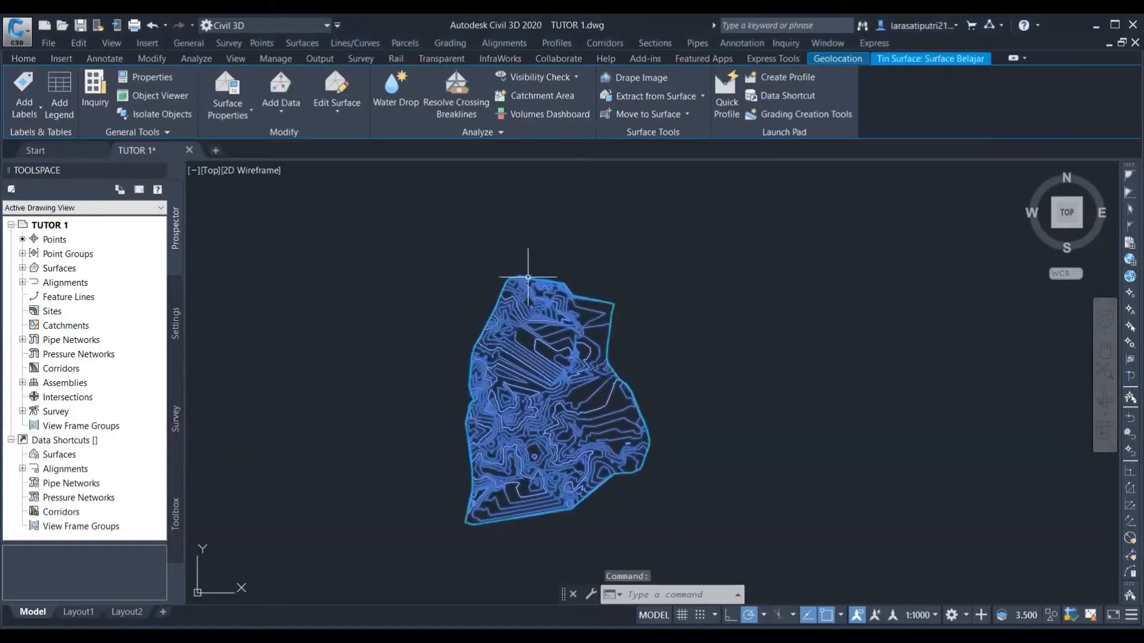
{"action": "right_click", "coordinate": [511, 243]}
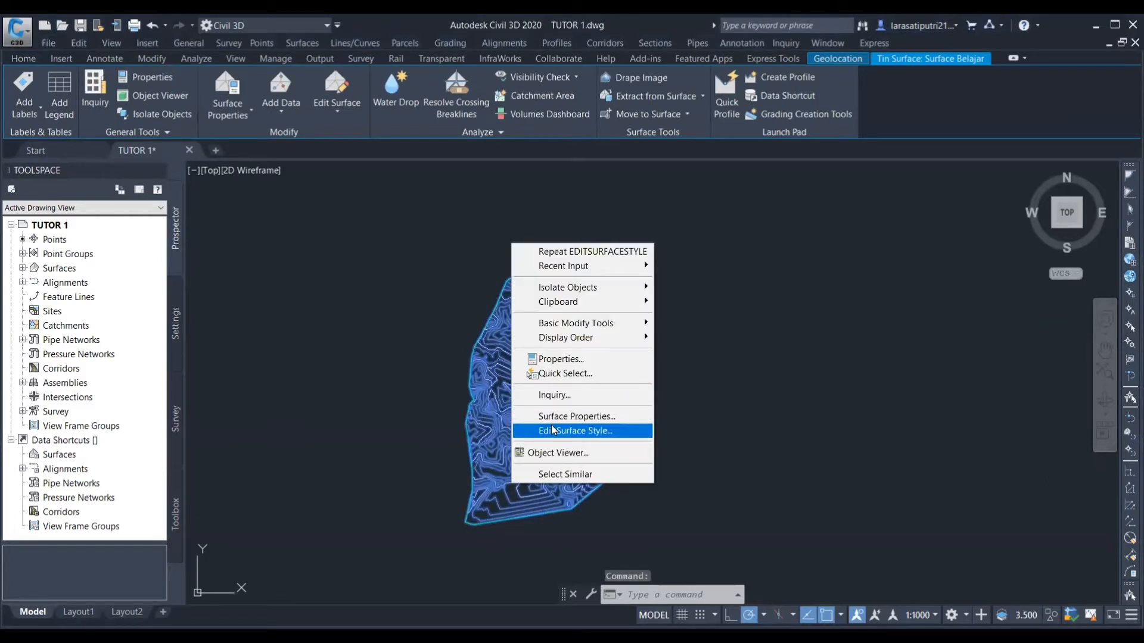
{"action": "left_click", "coordinate": [542, 414]}
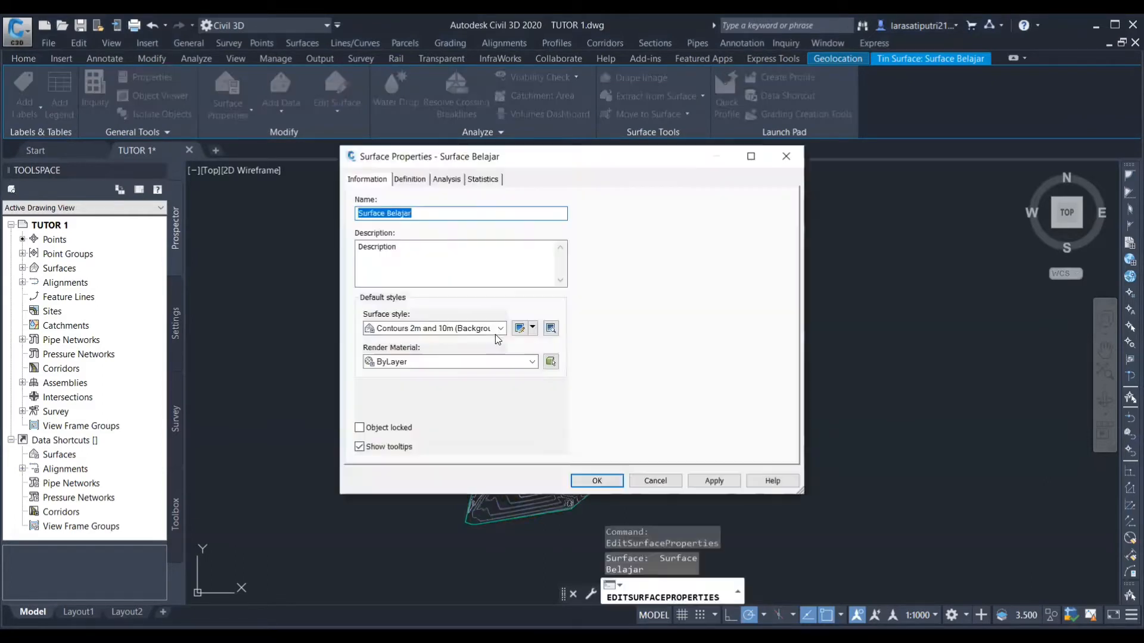
{"action": "left_click", "coordinate": [499, 330]}
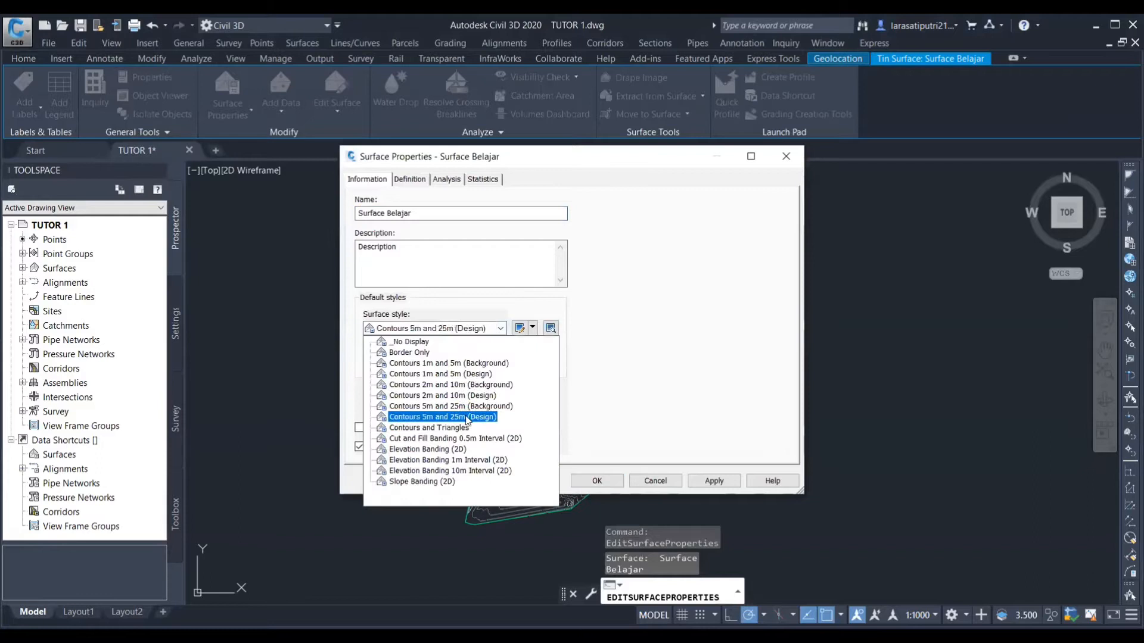
{"action": "left_click", "coordinate": [461, 450]}
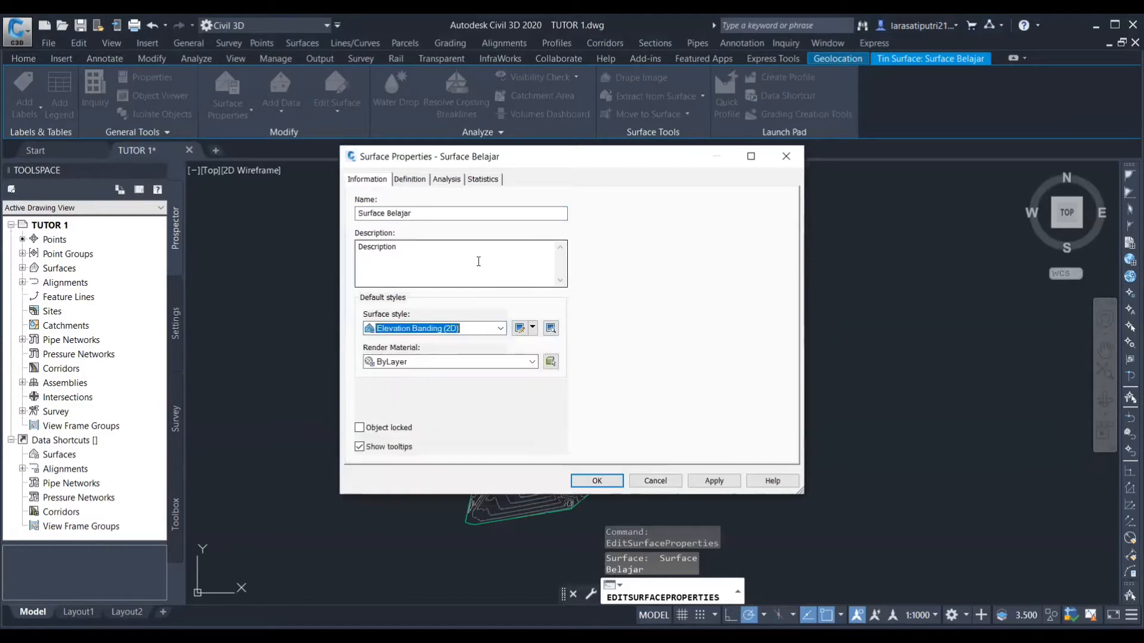
- Run an elevation analysis using a range interval of 1 and apply the resulting ranges to the surface
{"action": "left_click", "coordinate": [448, 180]}
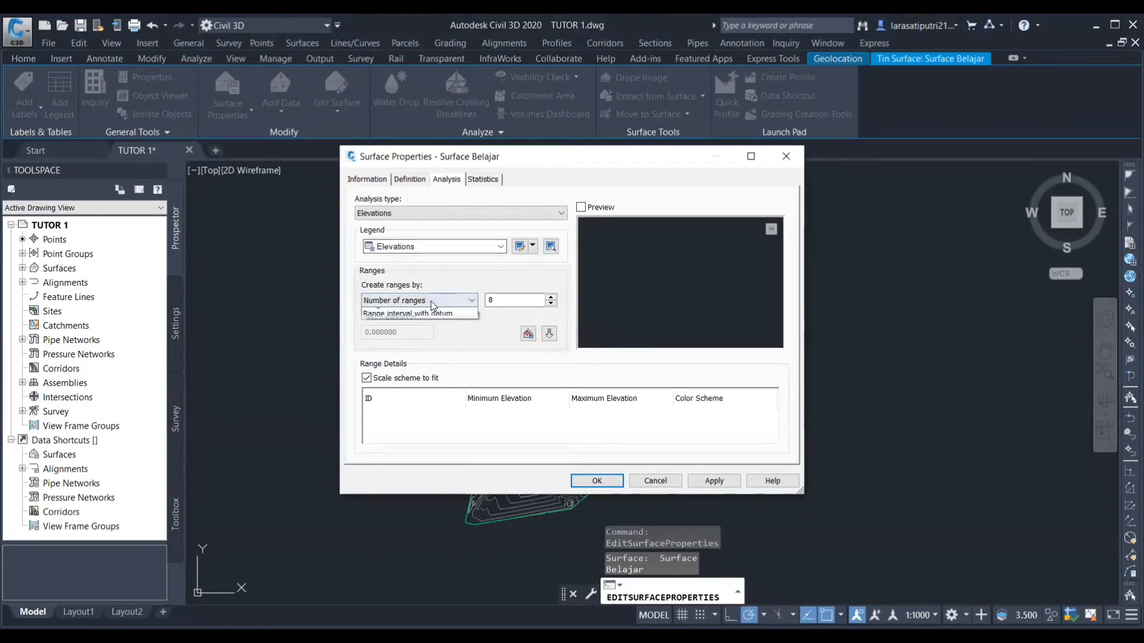
{"action": "left_click", "coordinate": [430, 301]}
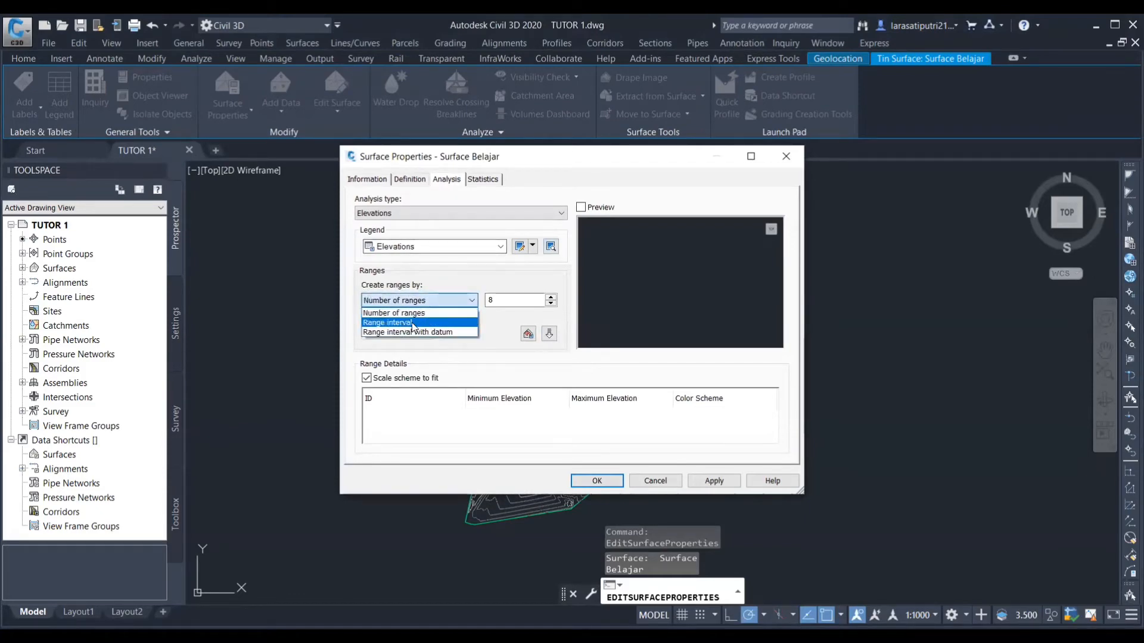
{"action": "left_click", "coordinate": [413, 324]}
{"action": "left_click", "coordinate": [490, 300]}
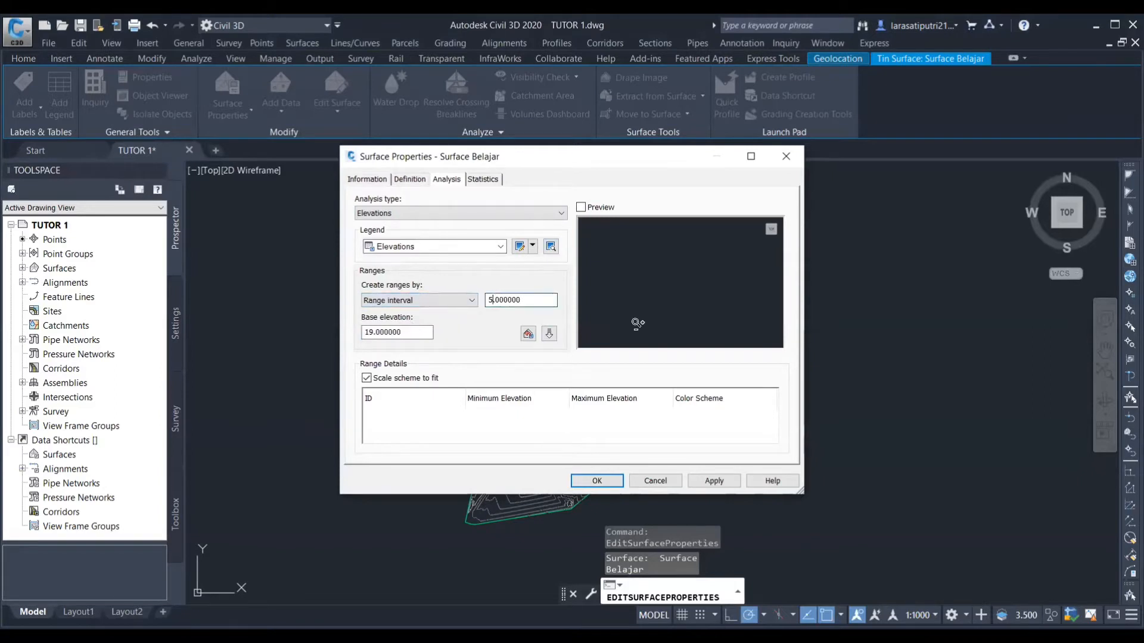
{"action": "key", "text": "Delete"}
{"action": "type", "text": "1"}
{"action": "left_click", "coordinate": [549, 337]}
{"action": "scroll", "coordinate": [673, 413], "scroll_direction": "down", "scroll_amount": 10}
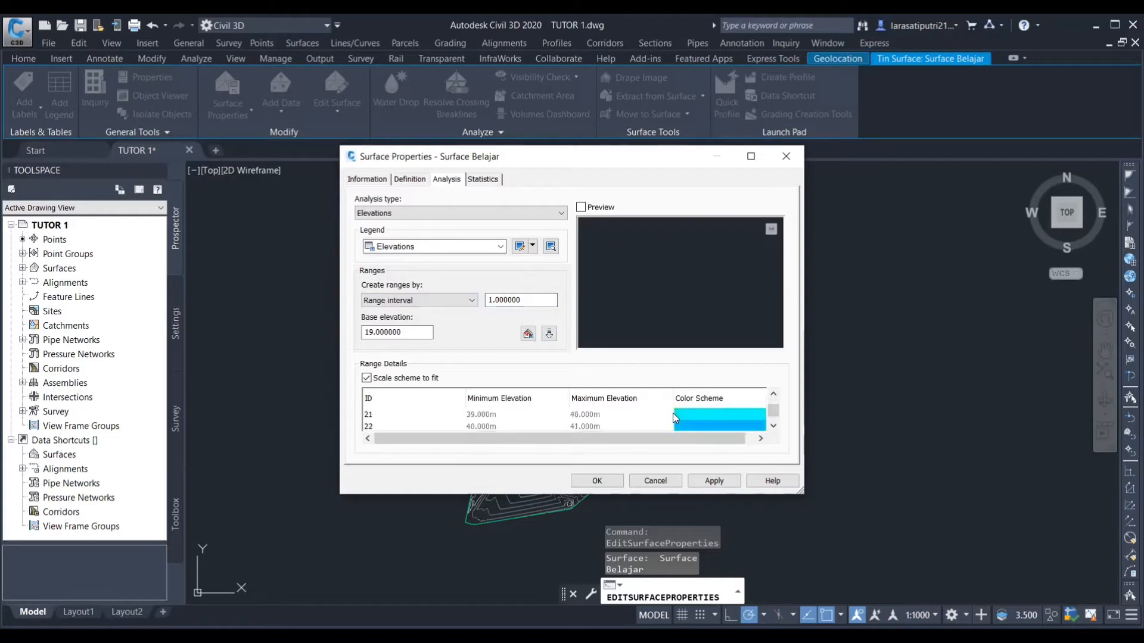
{"action": "scroll", "coordinate": [675, 417], "scroll_direction": "up", "scroll_amount": 10}
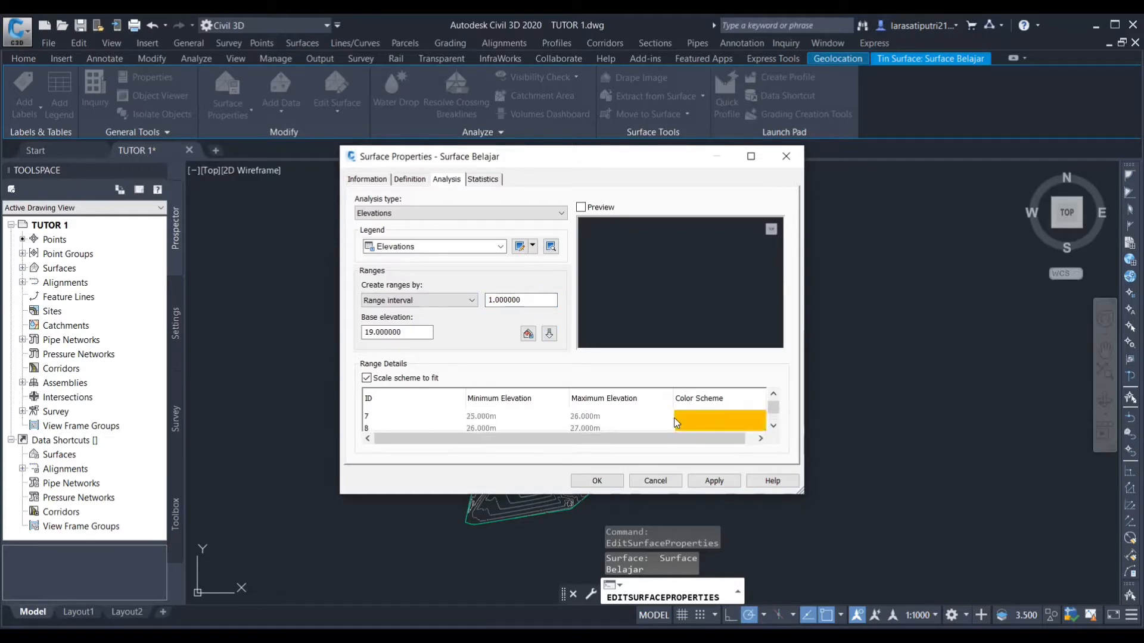
{"action": "left_click", "coordinate": [714, 481]}
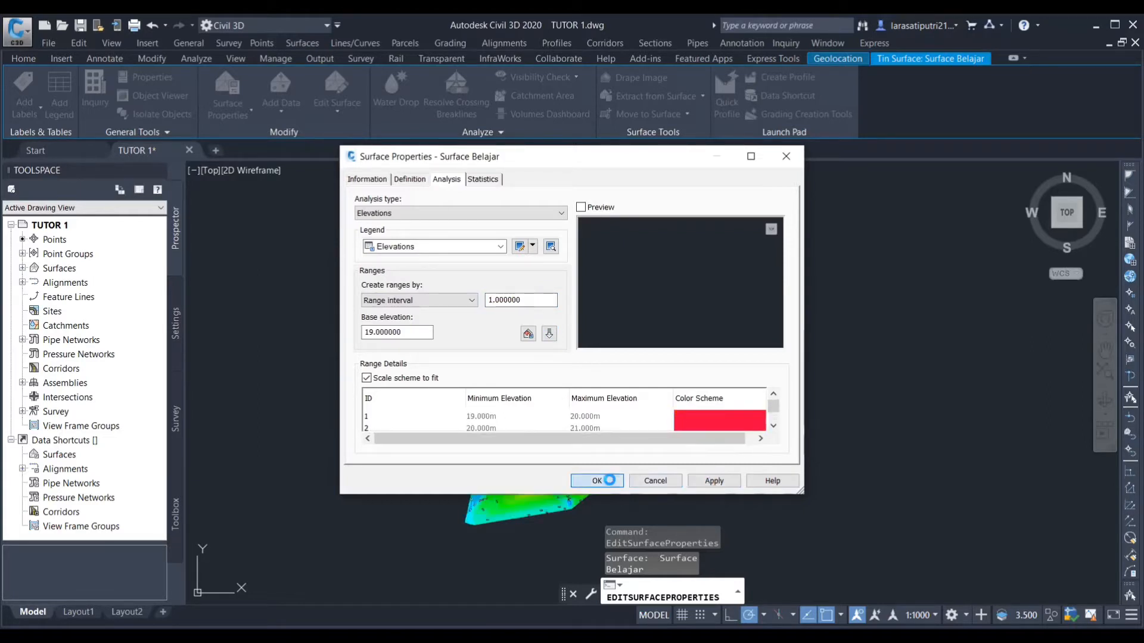
{"action": "left_click", "coordinate": [597, 481]}
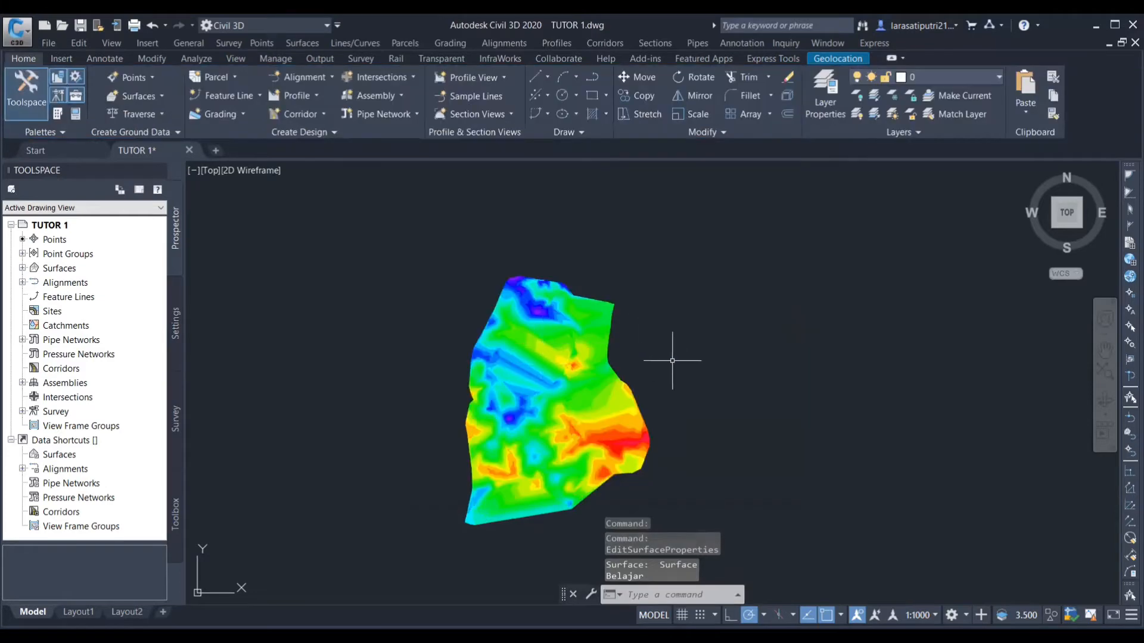
- Draw a circle with a radius of about 66 east of the surface and cross it with horizontal and vertical lines through its centre
{"action": "scroll", "coordinate": [571, 367], "scroll_direction": "up", "scroll_amount": 2}
{"action": "scroll", "coordinate": [602, 393], "scroll_direction": "down", "scroll_amount": 4}
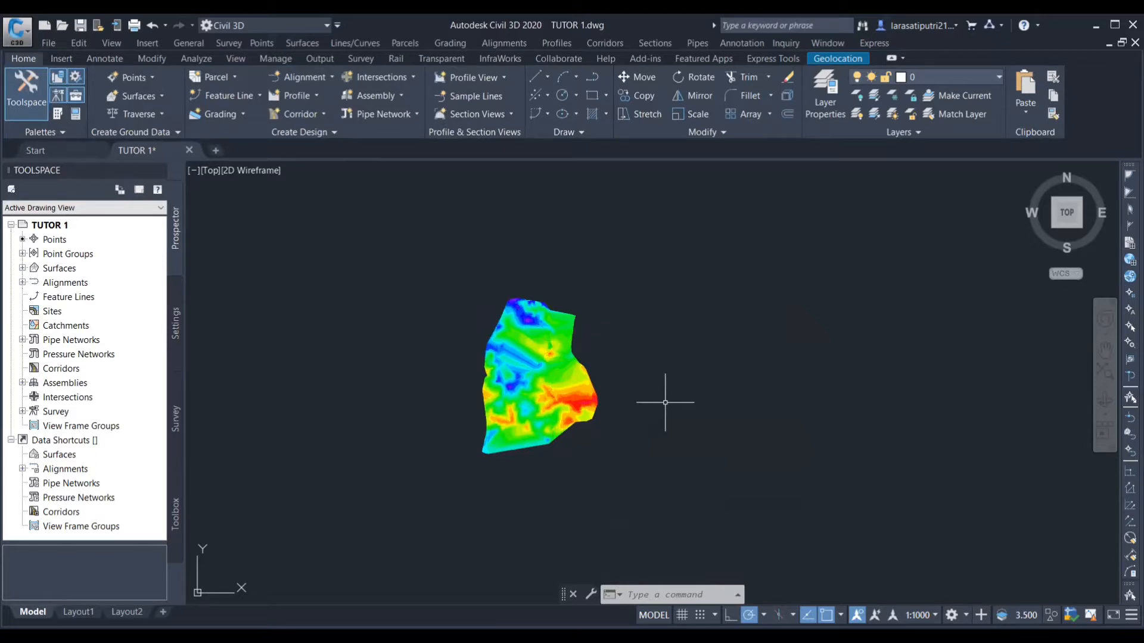
{"action": "type", "text": "C"}
{"action": "key", "text": "Return"}
{"action": "scroll", "coordinate": [664, 402], "scroll_direction": "up", "scroll_amount": 3}
{"action": "left_click", "coordinate": [610, 309]}
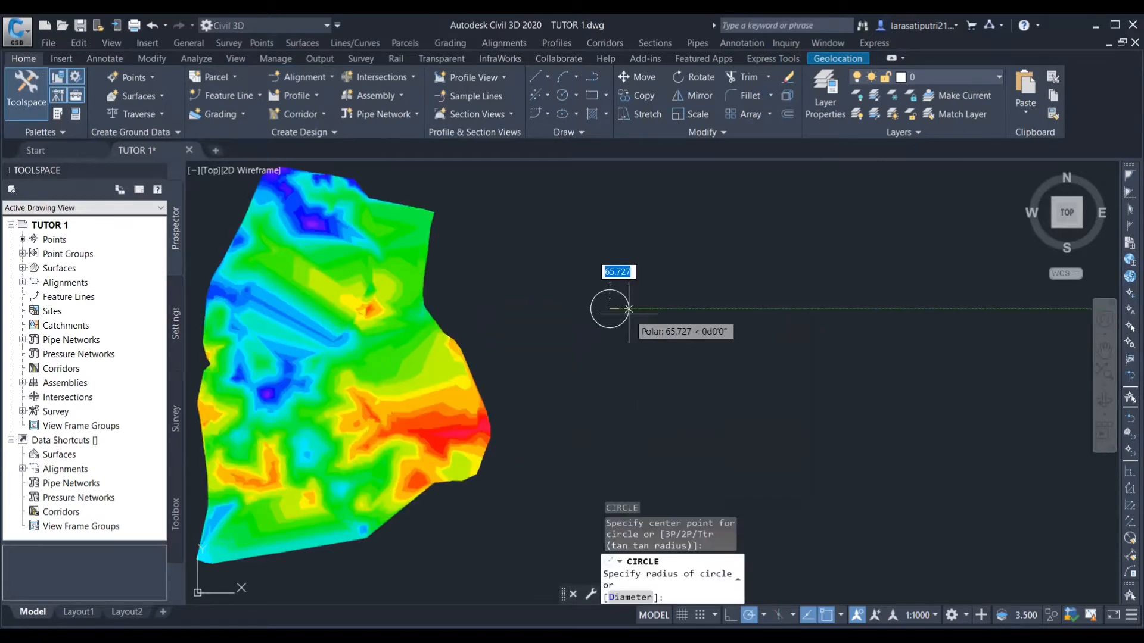
{"action": "left_click", "coordinate": [628, 309]}
{"action": "scroll", "coordinate": [613, 309], "scroll_direction": "up", "scroll_amount": 4}
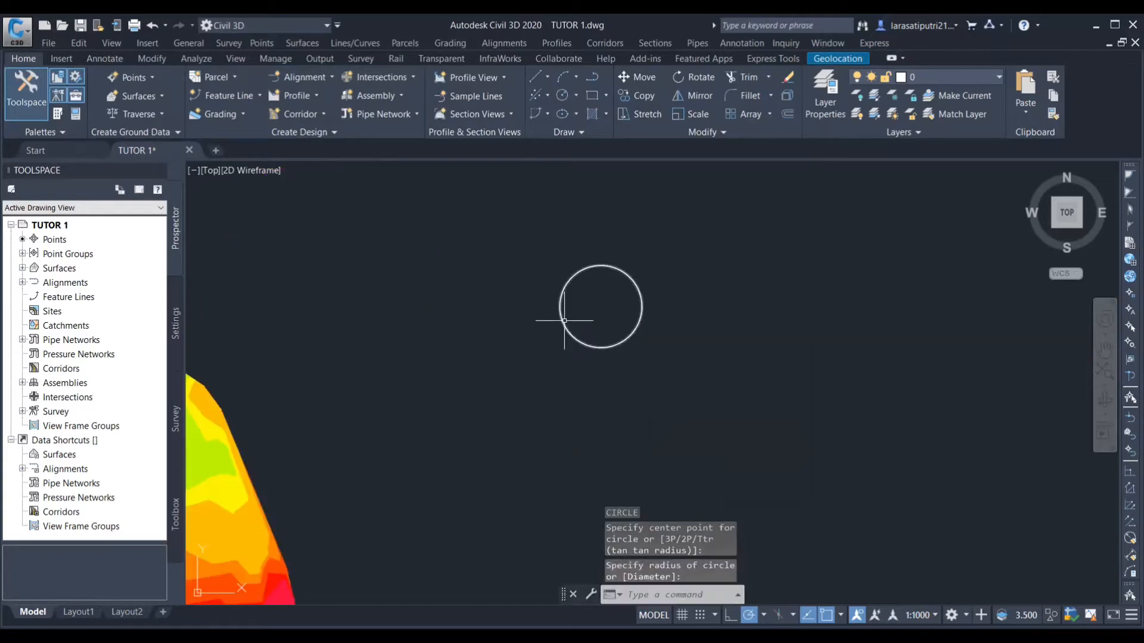
{"action": "type", "text": "L"}
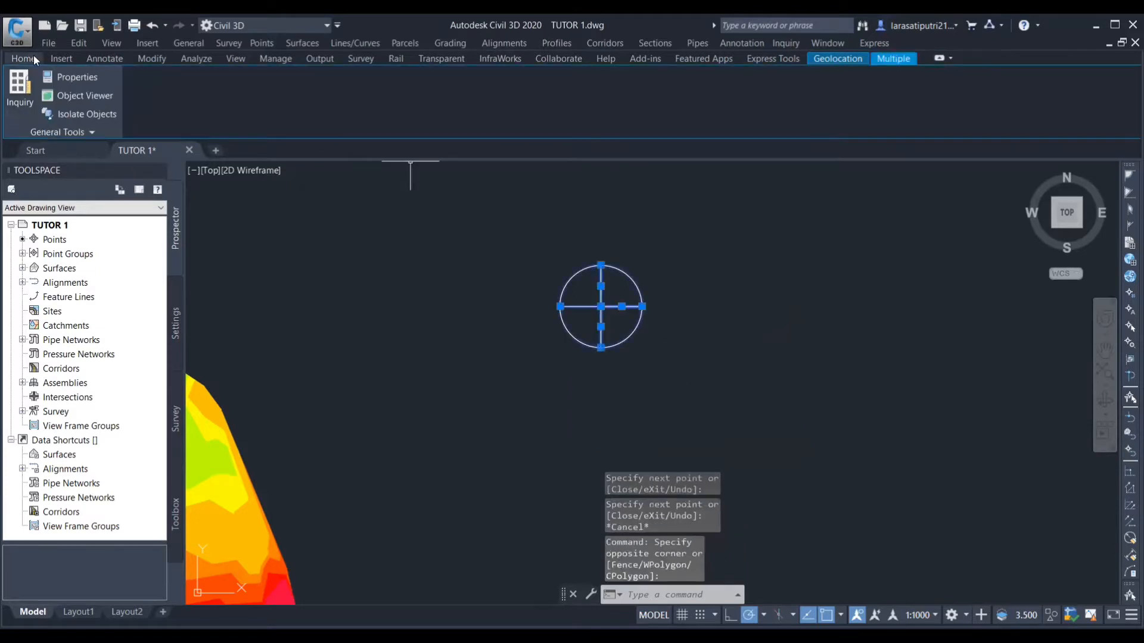
- Copy the circle with its cross lines and paste it as a block just east of the original
{"action": "left_click", "coordinate": [80, 44]}
{"action": "left_click", "coordinate": [95, 110]}
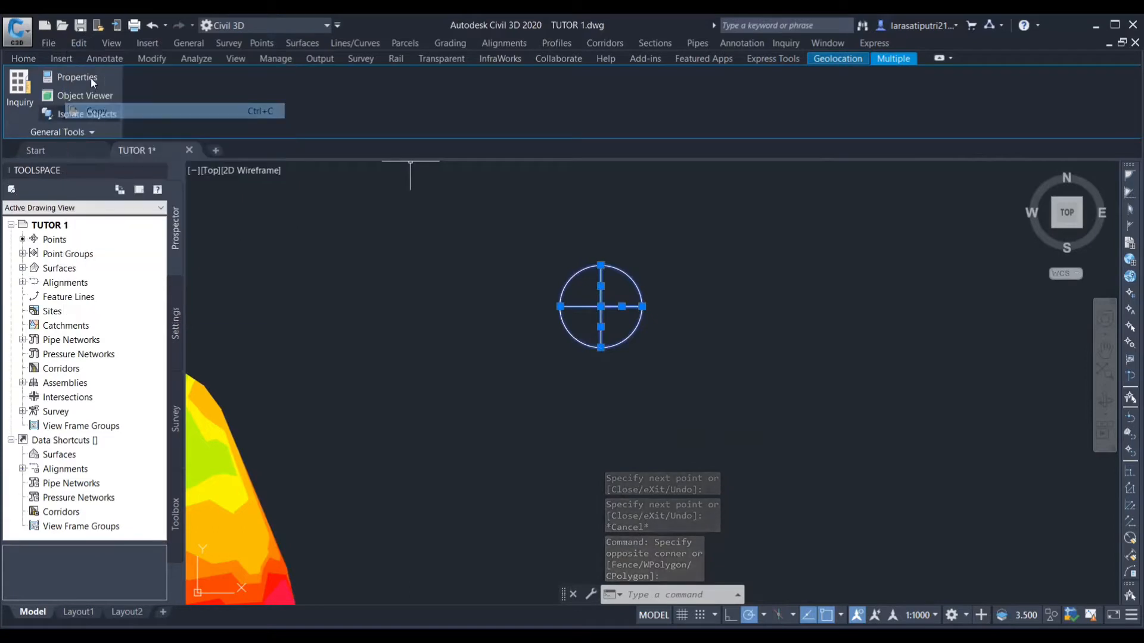
{"action": "left_click", "coordinate": [80, 44]}
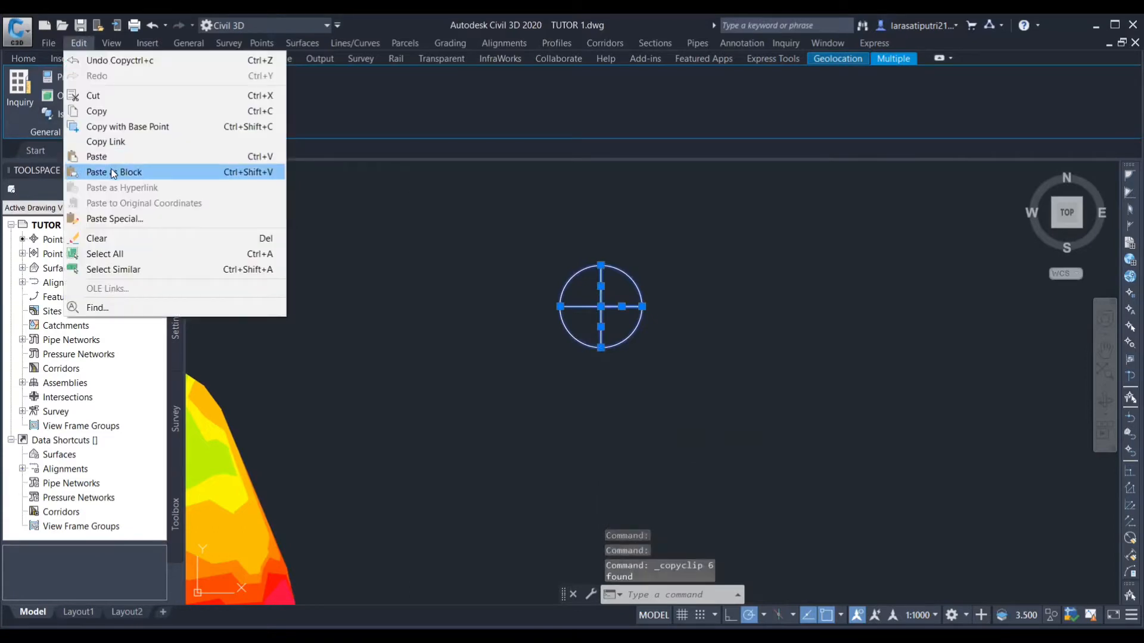
{"action": "left_click", "coordinate": [113, 171]}
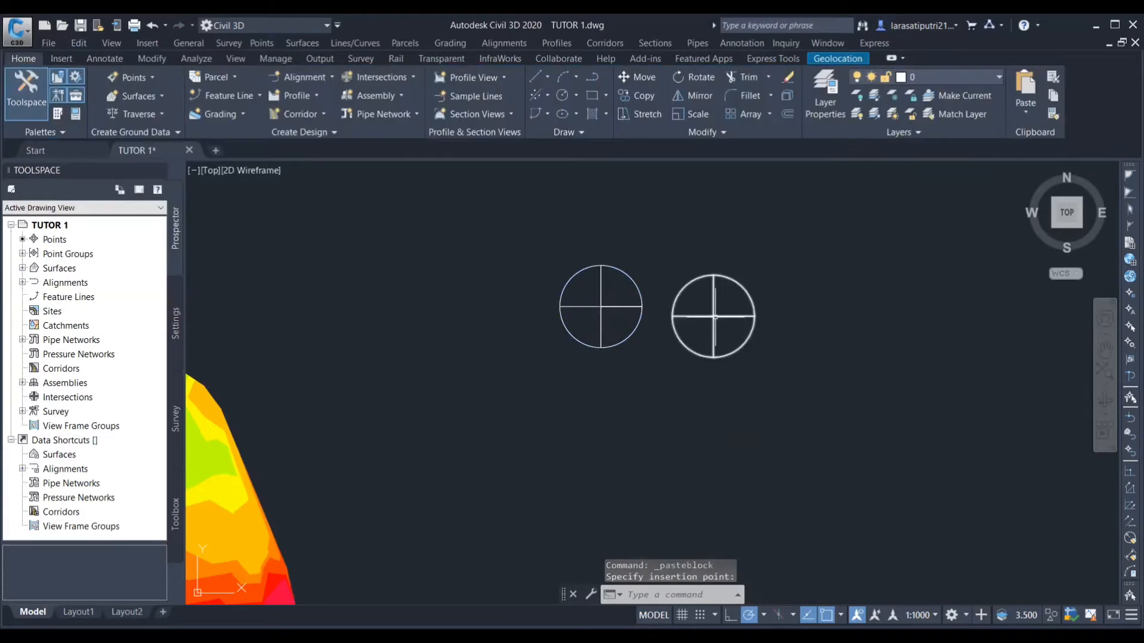
- Make three copies of the pasted crosshair block from its centre, spread out east and southeast of it
{"action": "left_click", "coordinate": [714, 316]}
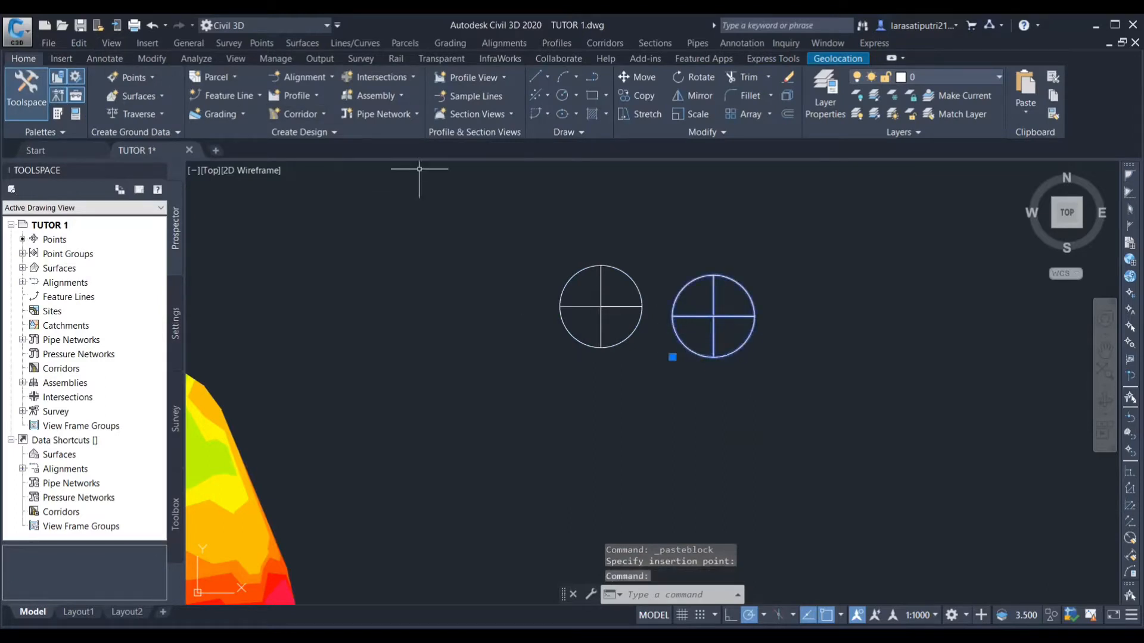
{"action": "type", "text": "CO"}
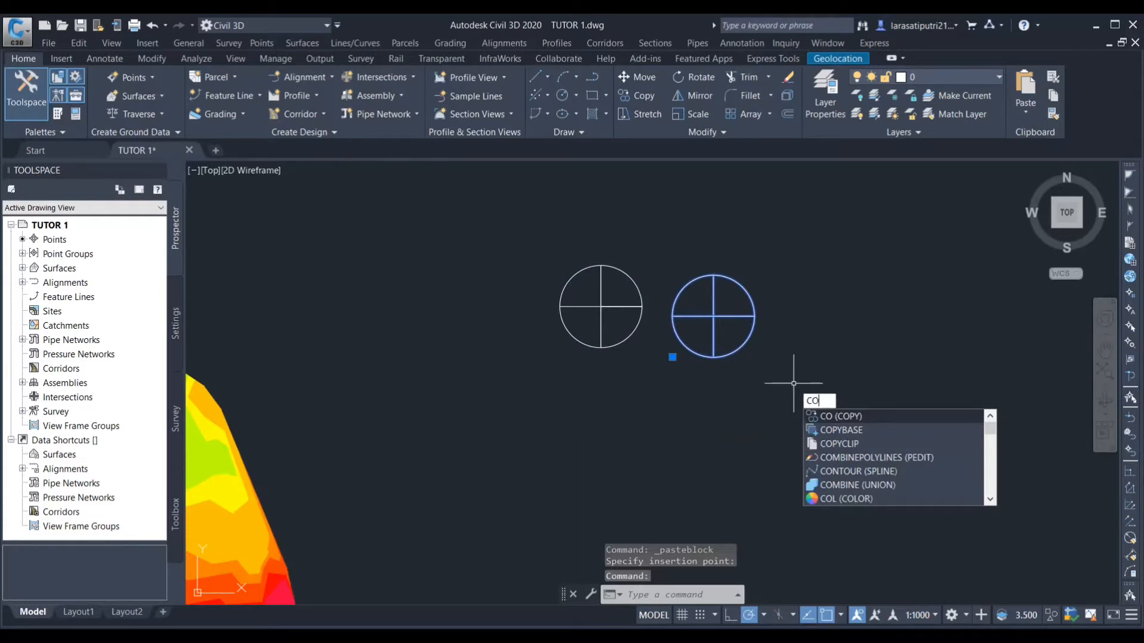
{"action": "key", "text": "Return"}
{"action": "left_click", "coordinate": [713, 317]}
{"action": "left_click", "coordinate": [904, 277]}
{"action": "left_click", "coordinate": [824, 387]}
{"action": "left_click", "coordinate": [925, 463]}
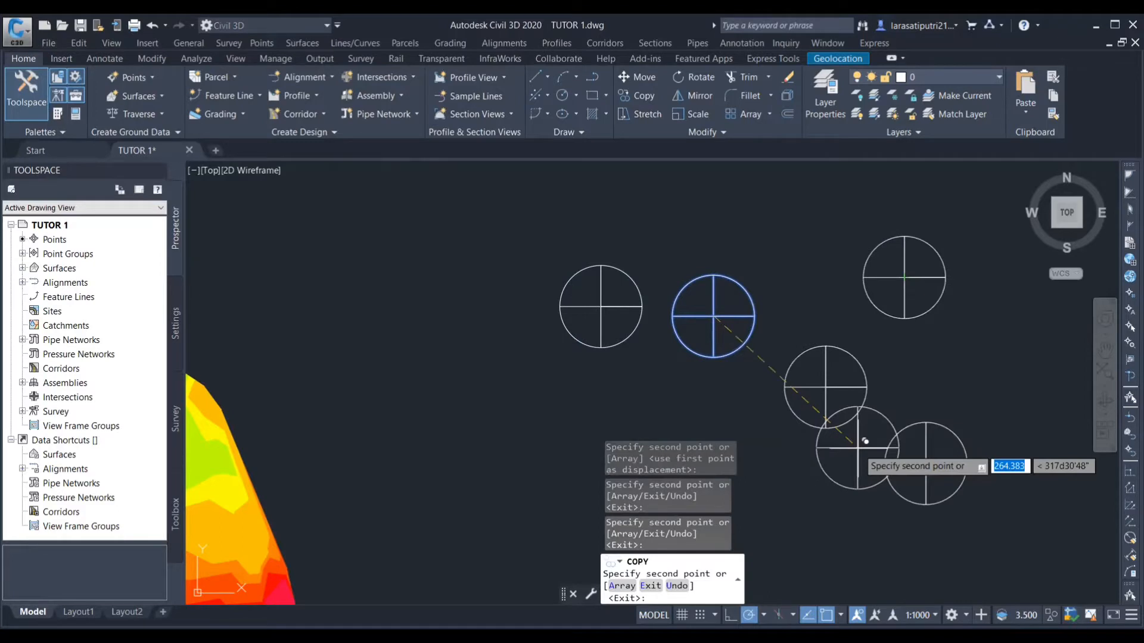
{"action": "key", "text": "Escape"}
- Copy the middle crosshair block from its centre to four spots on the surface: northwest, east, west-centre and south
{"action": "scroll", "coordinate": [795, 390], "scroll_direction": "down", "scroll_amount": 4}
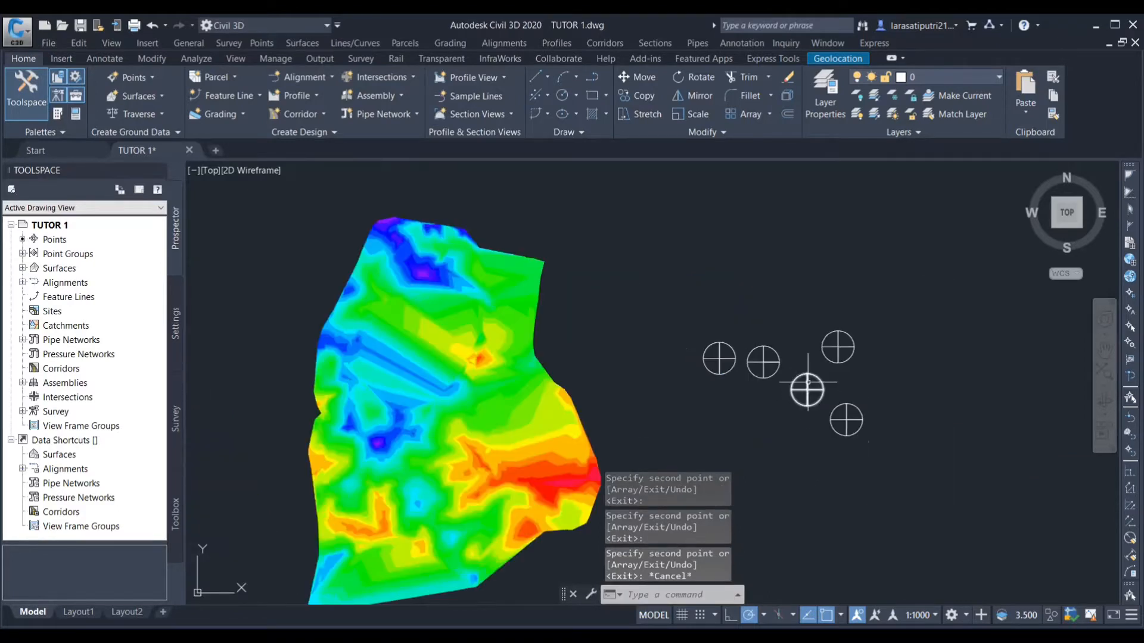
{"action": "left_click", "coordinate": [807, 390]}
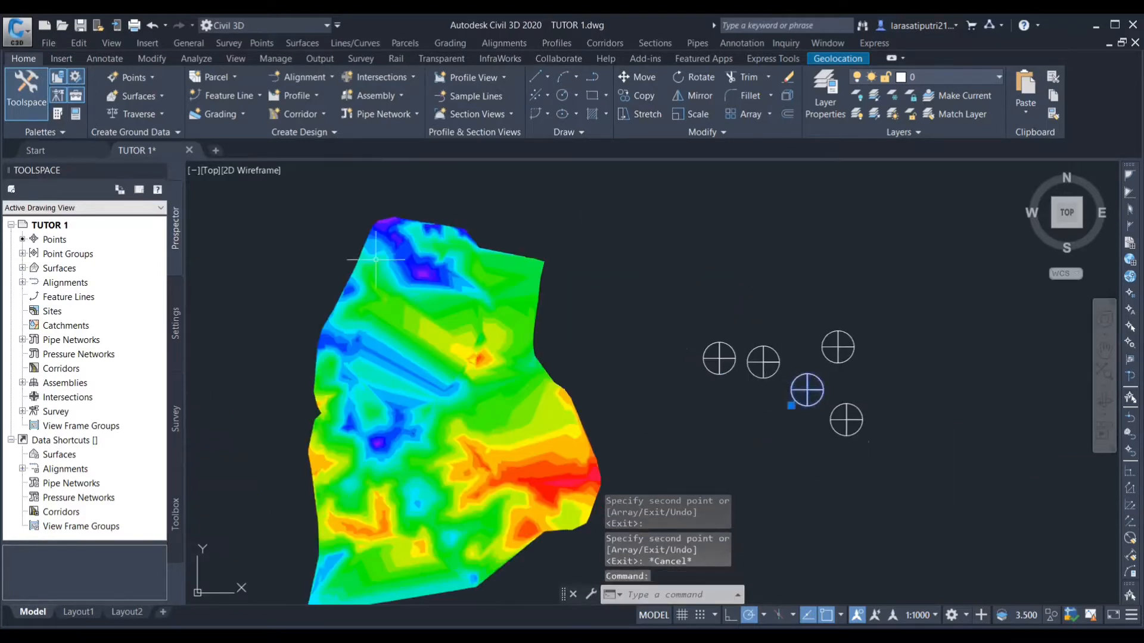
{"action": "type", "text": "M"}
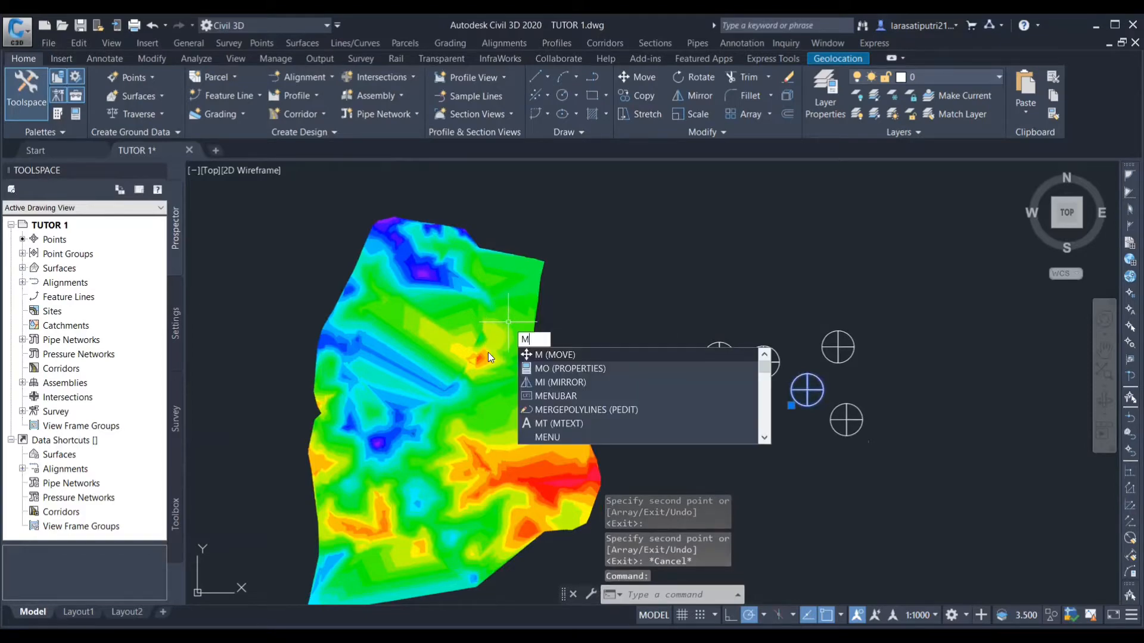
{"action": "key", "text": "BackSpace"}
{"action": "type", "text": "CO"}
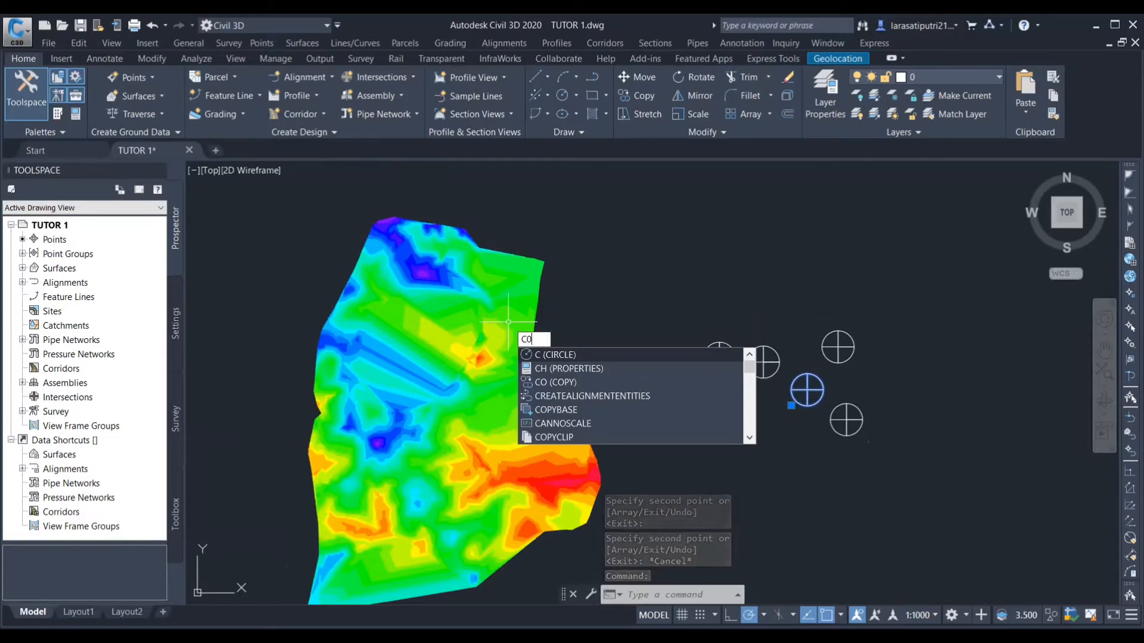
{"action": "key", "text": "Return"}
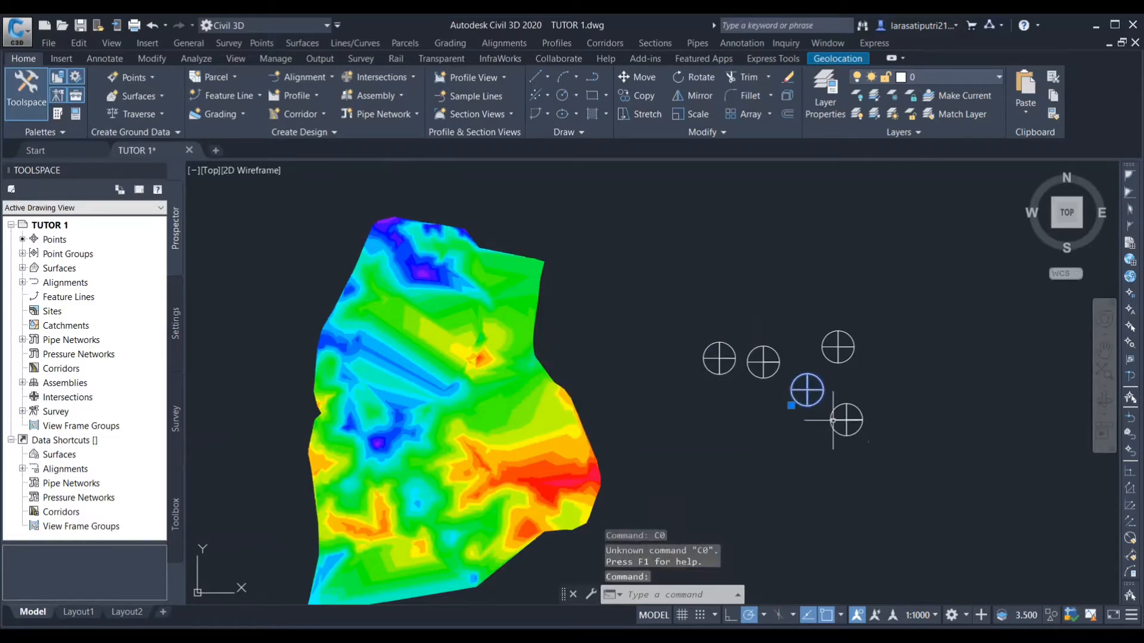
{"action": "type", "text": "CO"}
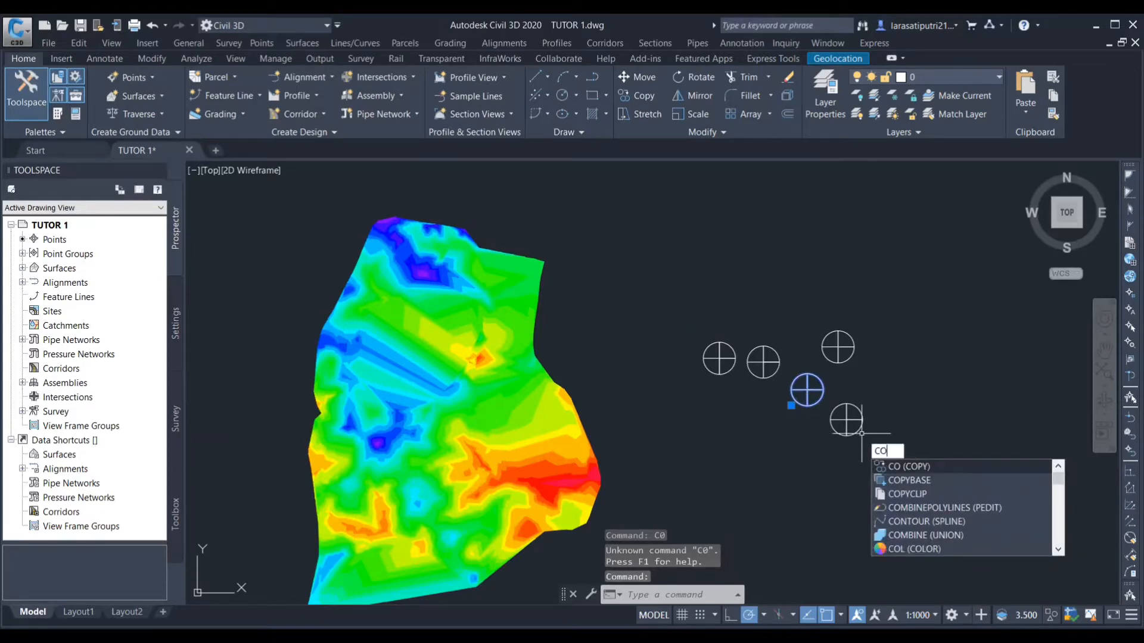
{"action": "key", "text": "Return"}
{"action": "left_click", "coordinate": [806, 390]}
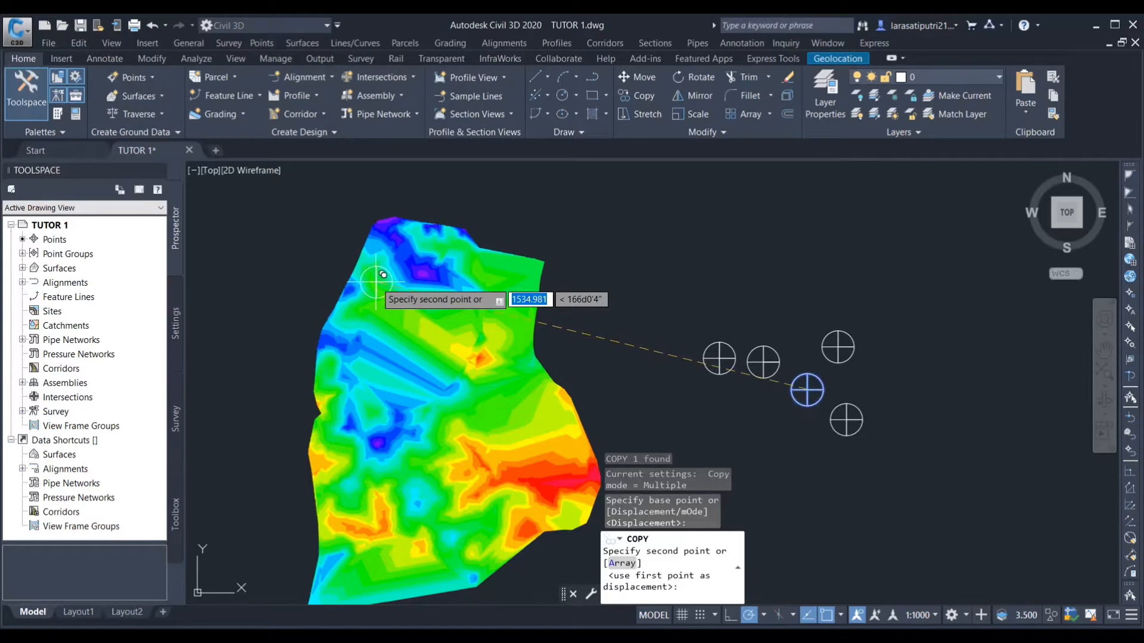
{"action": "left_click", "coordinate": [376, 281]}
{"action": "left_click", "coordinate": [507, 375]}
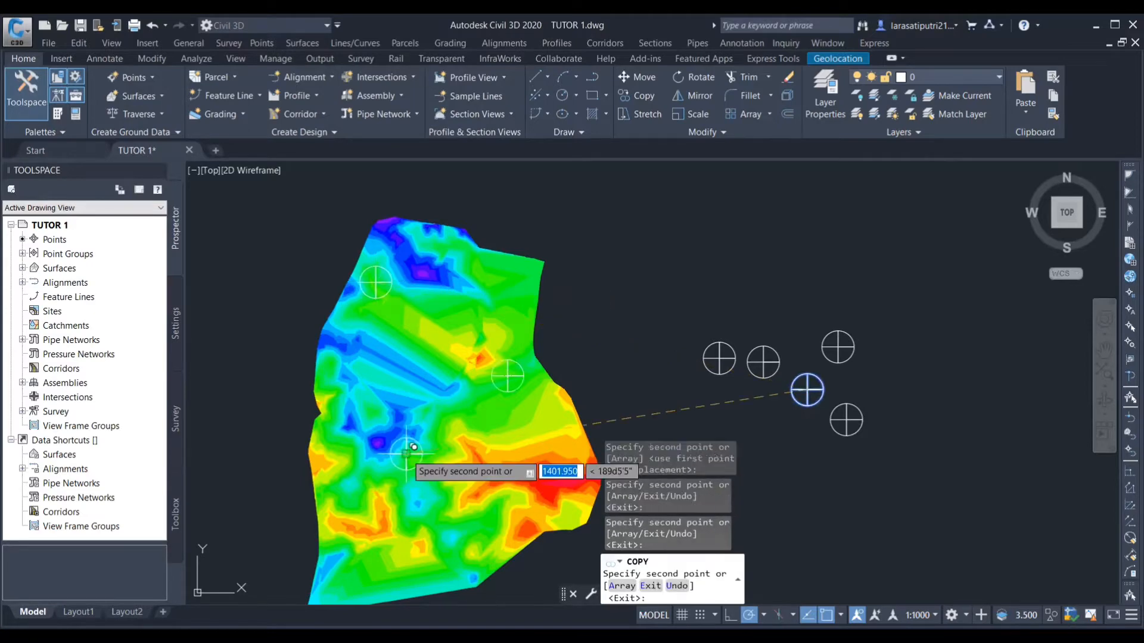
{"action": "left_click", "coordinate": [406, 454]}
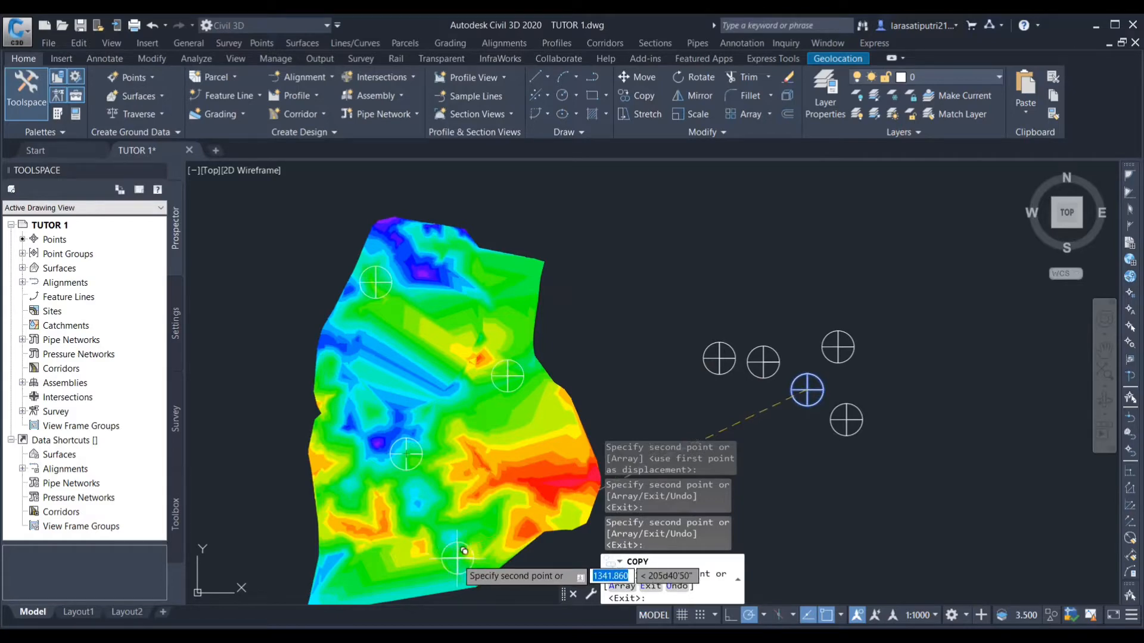
{"action": "key", "text": "Escape"}
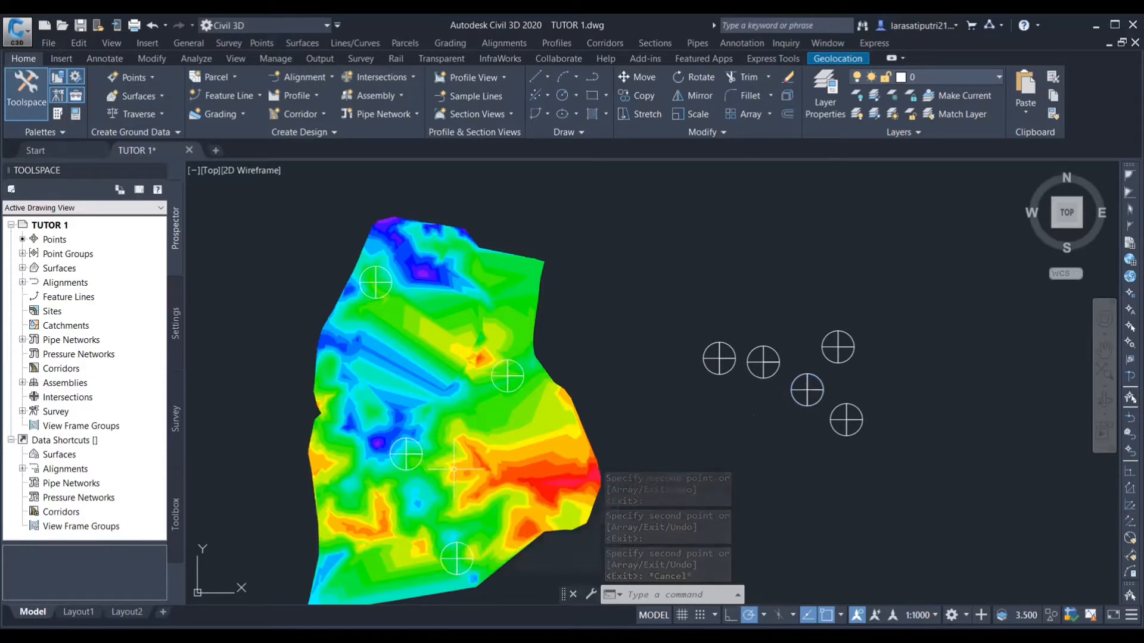
- Change the surface's style to Contours 2m and 10m (Background) in its surface properties and apply it
{"action": "mouse_move", "coordinate": [454, 469]}
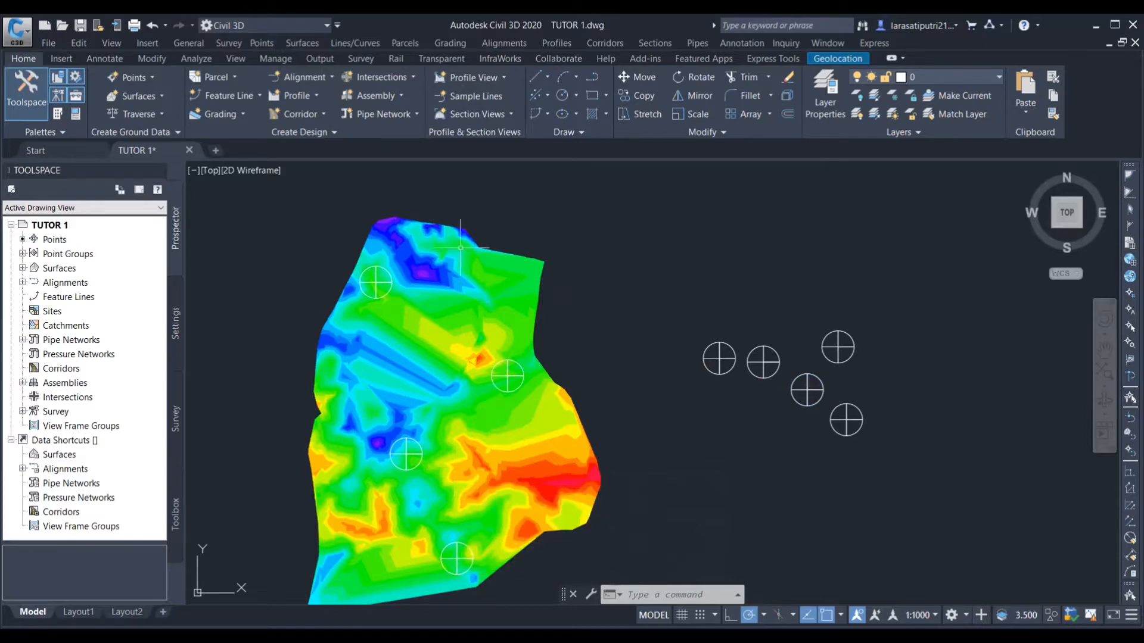
{"action": "left_click", "coordinate": [489, 251]}
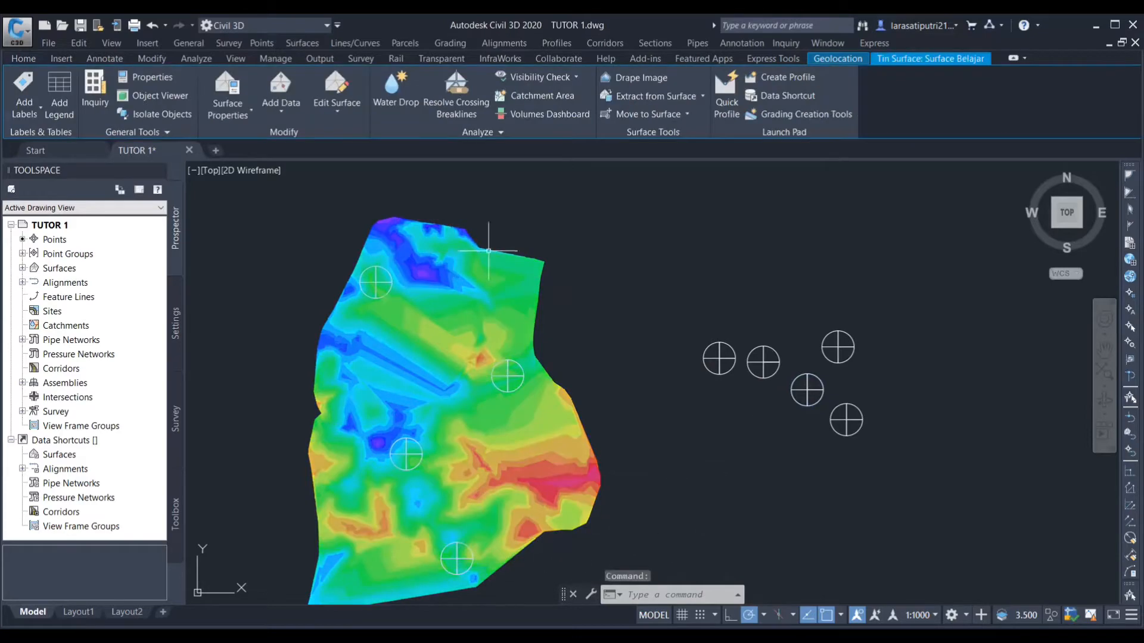
{"action": "right_click", "coordinate": [546, 234]}
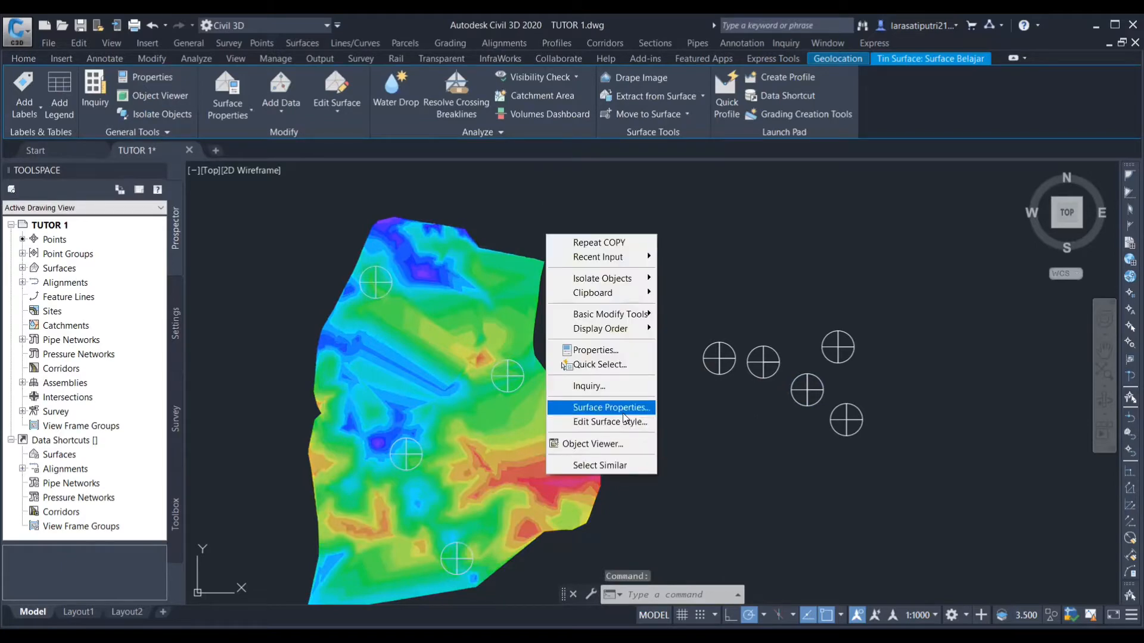
{"action": "left_click", "coordinate": [619, 408]}
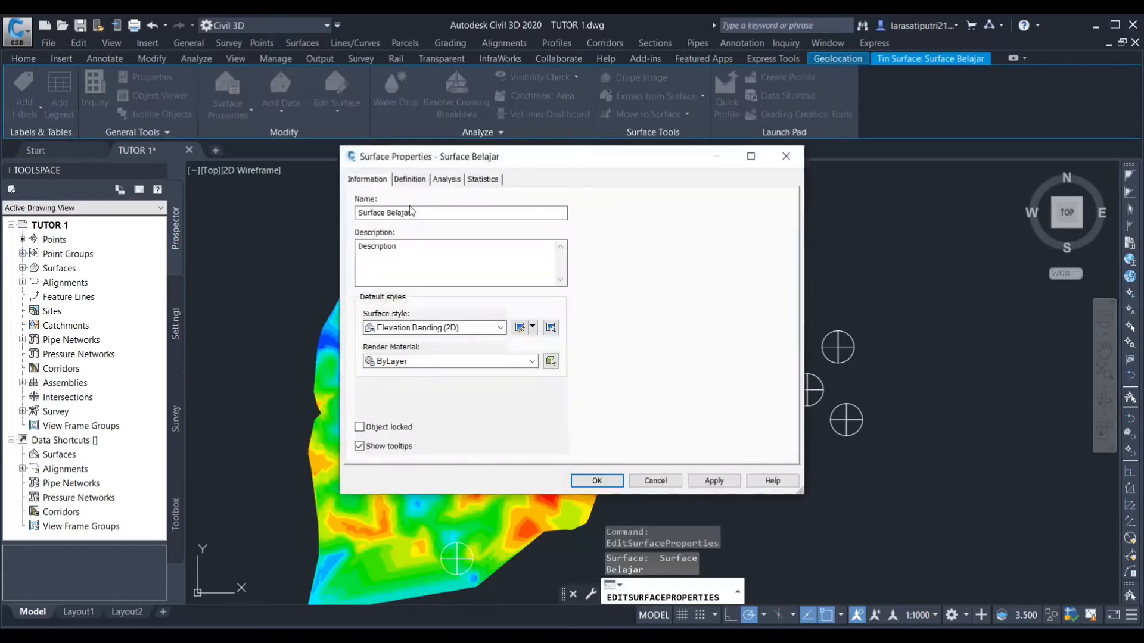
{"action": "left_click", "coordinate": [499, 328]}
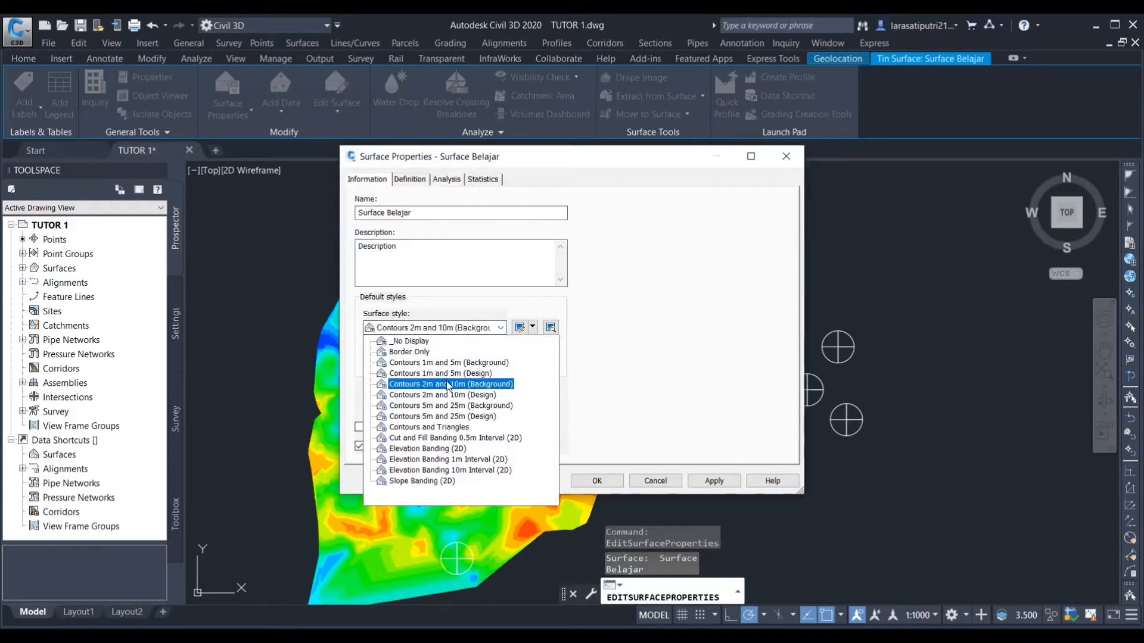
{"action": "left_click", "coordinate": [449, 384]}
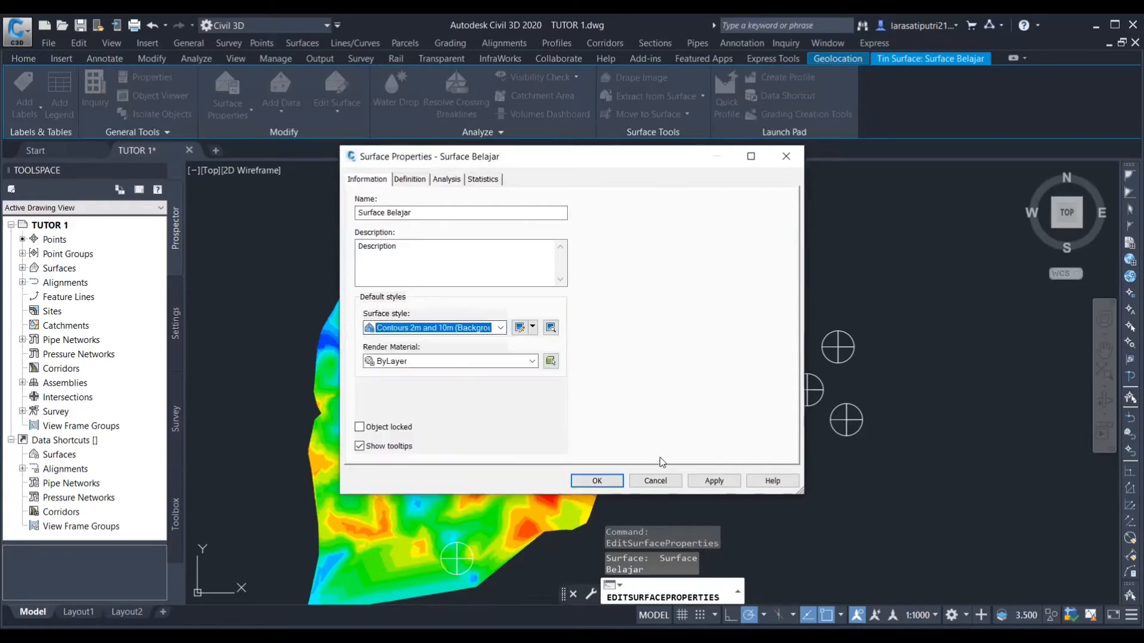
{"action": "left_click", "coordinate": [714, 482]}
{"action": "left_click", "coordinate": [595, 480]}
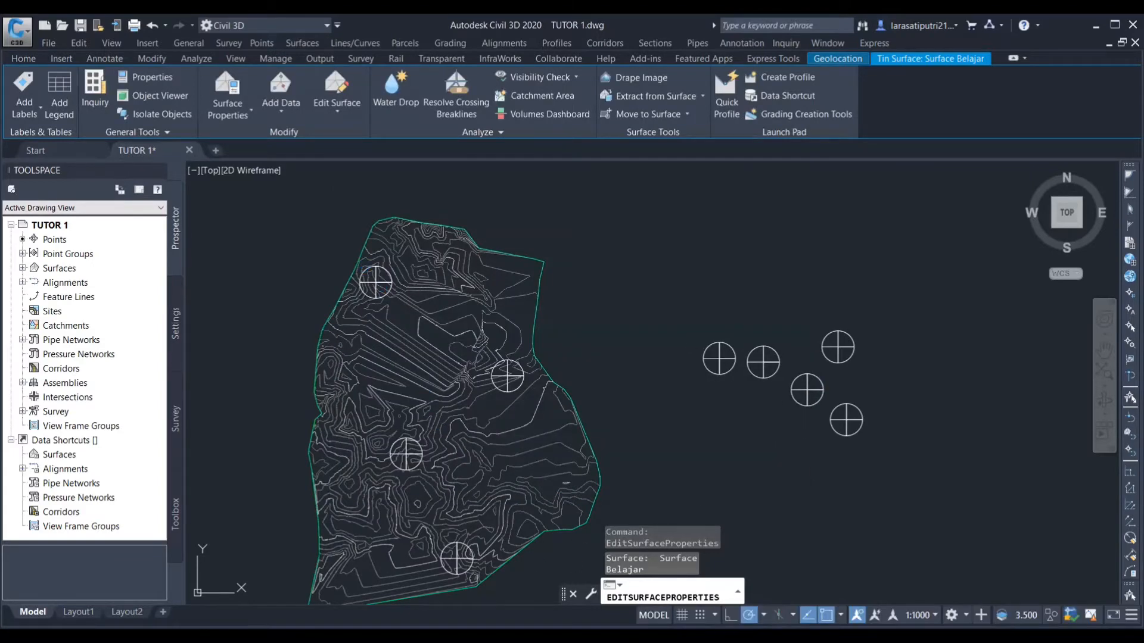
{"action": "key", "text": "Escape"}
{"action": "scroll", "coordinate": [362, 272], "scroll_direction": "up", "scroll_amount": 5}
{"action": "scroll", "coordinate": [547, 364], "scroll_direction": "down", "scroll_amount": 8}
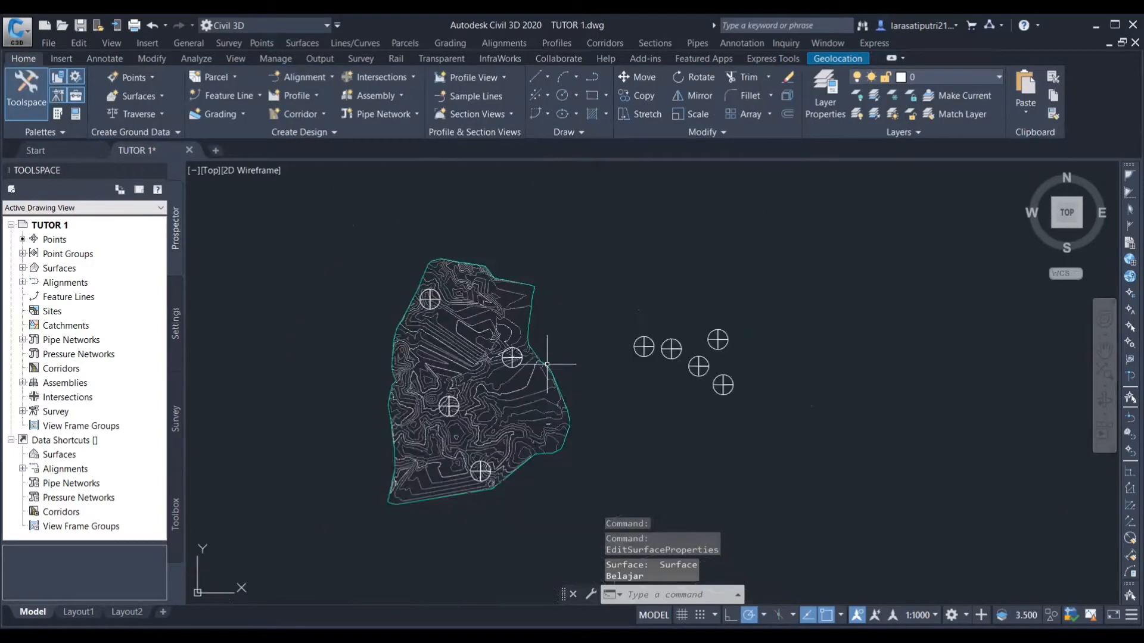
{"action": "scroll", "coordinate": [515, 359], "scroll_direction": "up", "scroll_amount": 4}
{"action": "scroll", "coordinate": [516, 360], "scroll_direction": "down", "scroll_amount": 4}
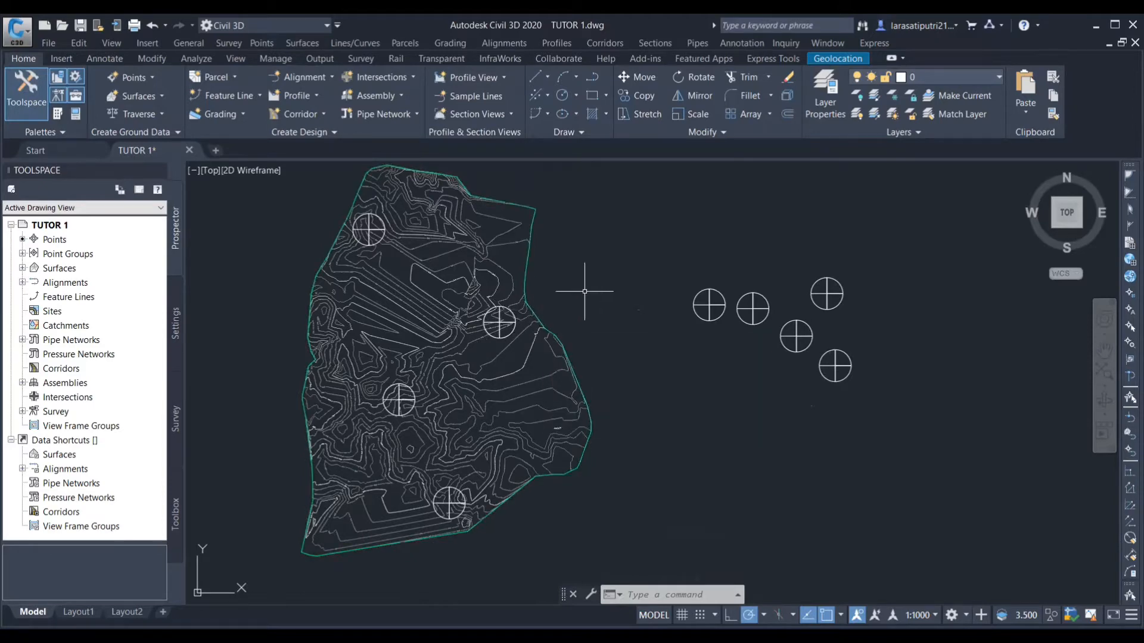
{"action": "left_click", "coordinate": [505, 40]}
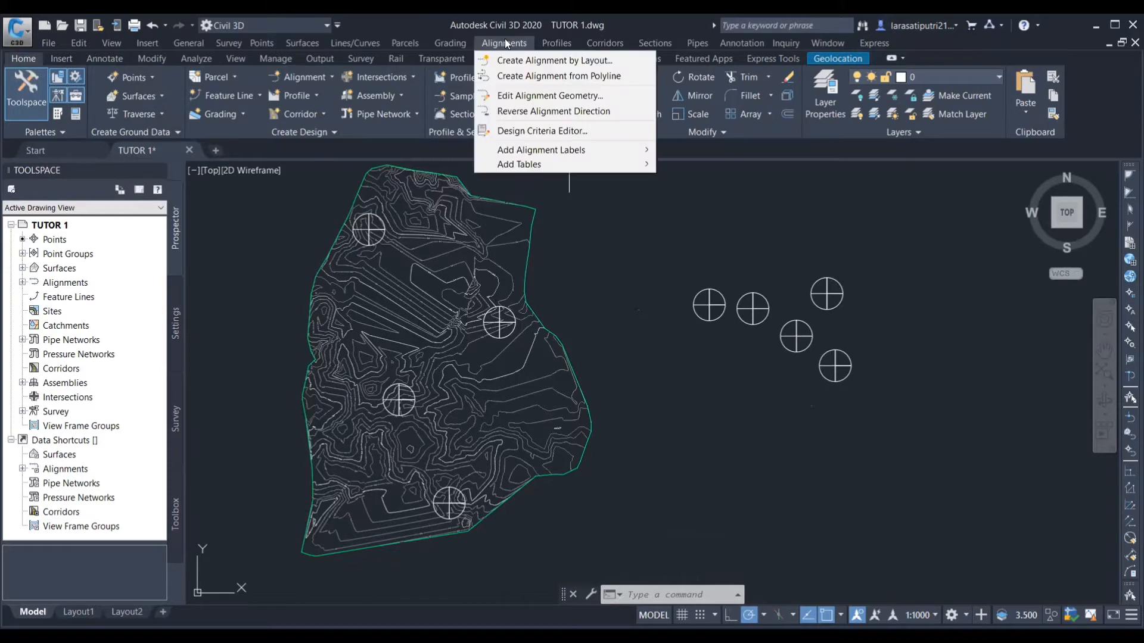
{"action": "left_click", "coordinate": [505, 40]}
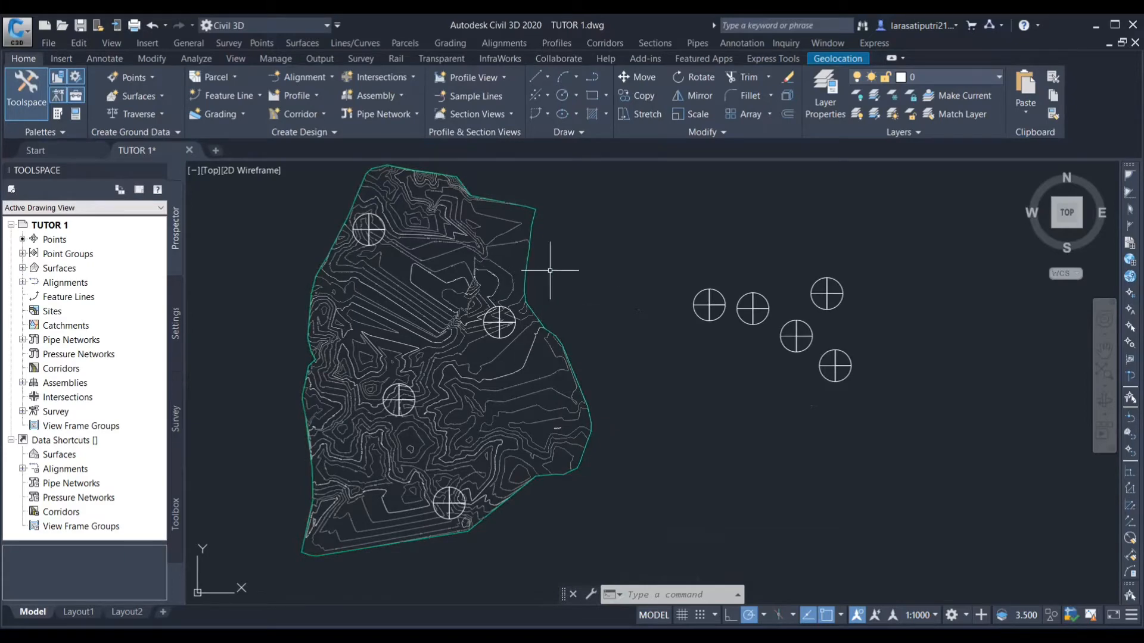
- Draw a polyline through the centres of the four crosshair blocks on the surface, from the northwest one to the south one
{"action": "type", "text": "PLINE"}
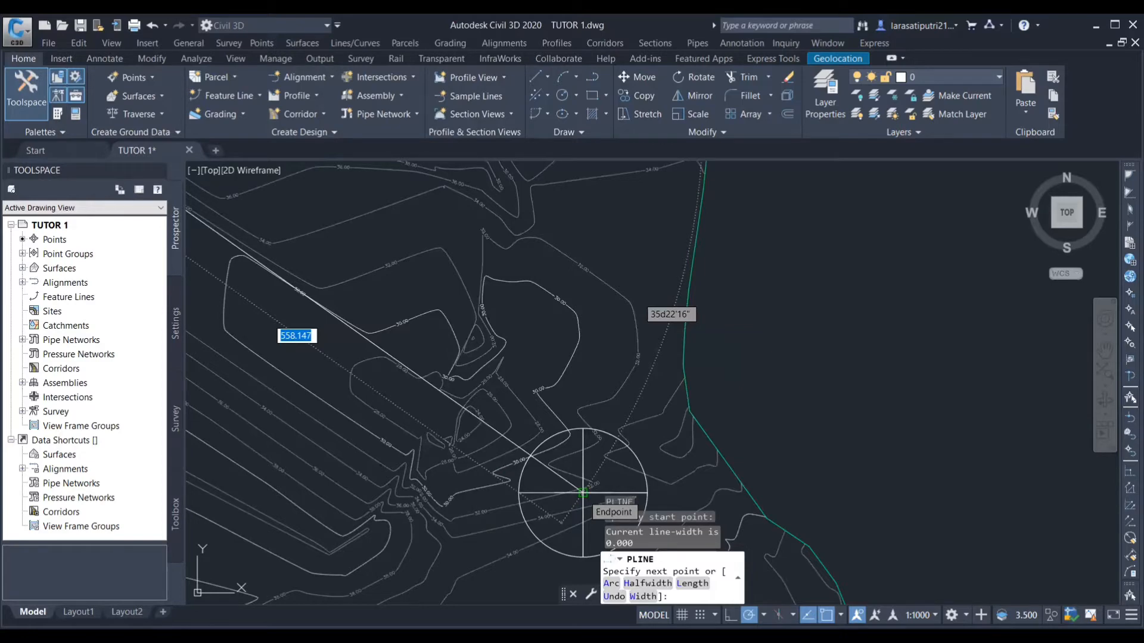
{"action": "left_click", "coordinate": [582, 492]}
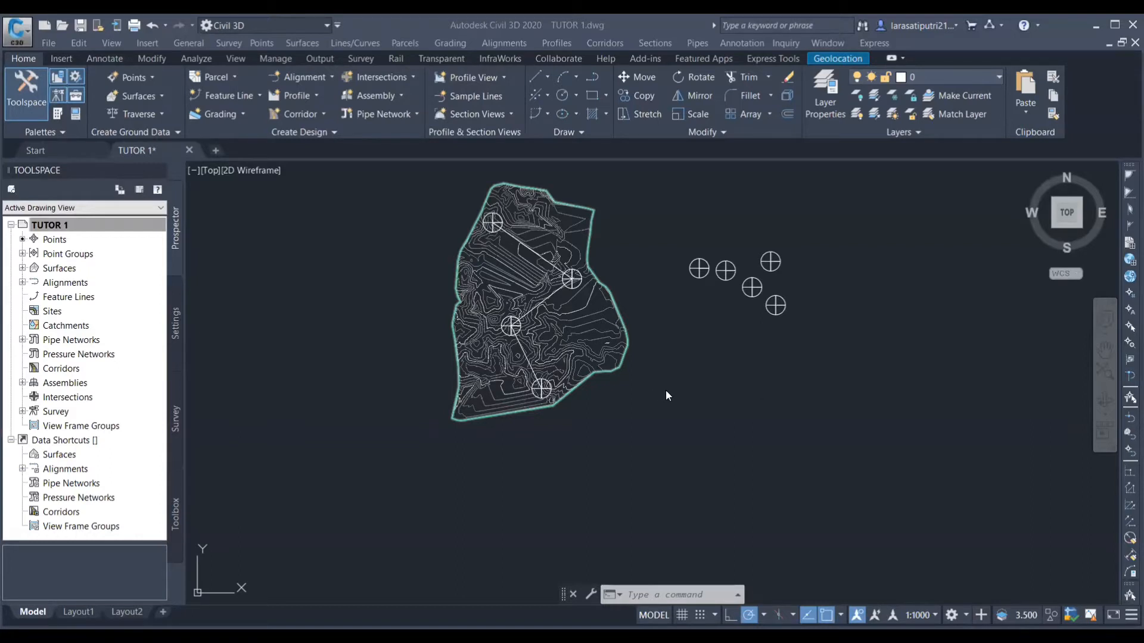
- Load the drawing file A3 POLINEMA from the CIVIL 3D folder as a source for block insertion
{"action": "type", "text": "INsert"}
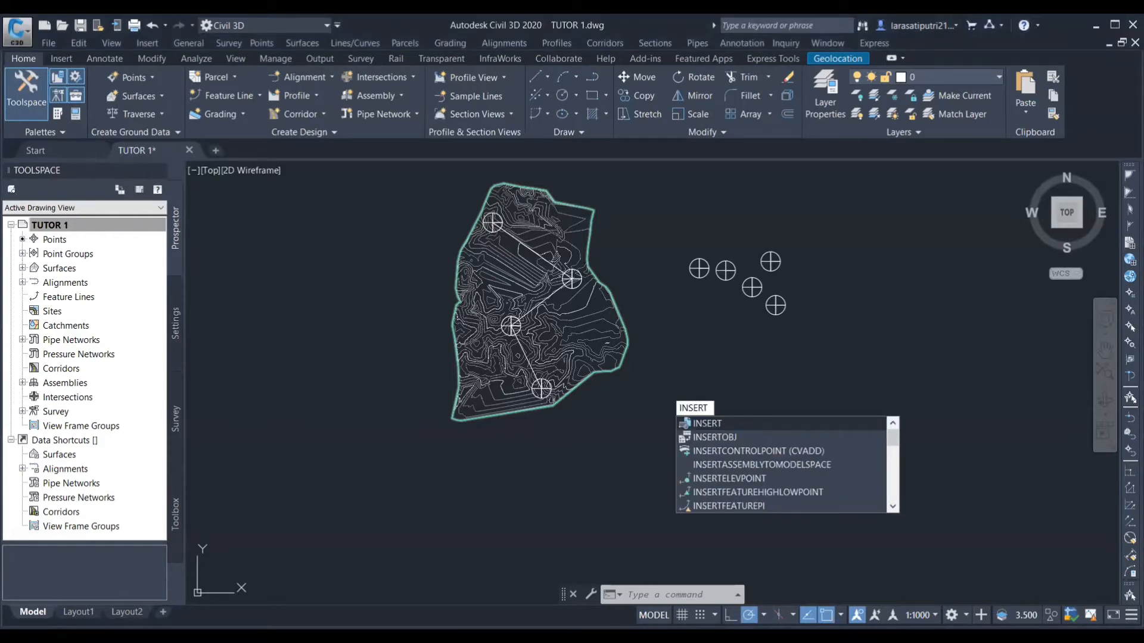
{"action": "key", "text": "Return"}
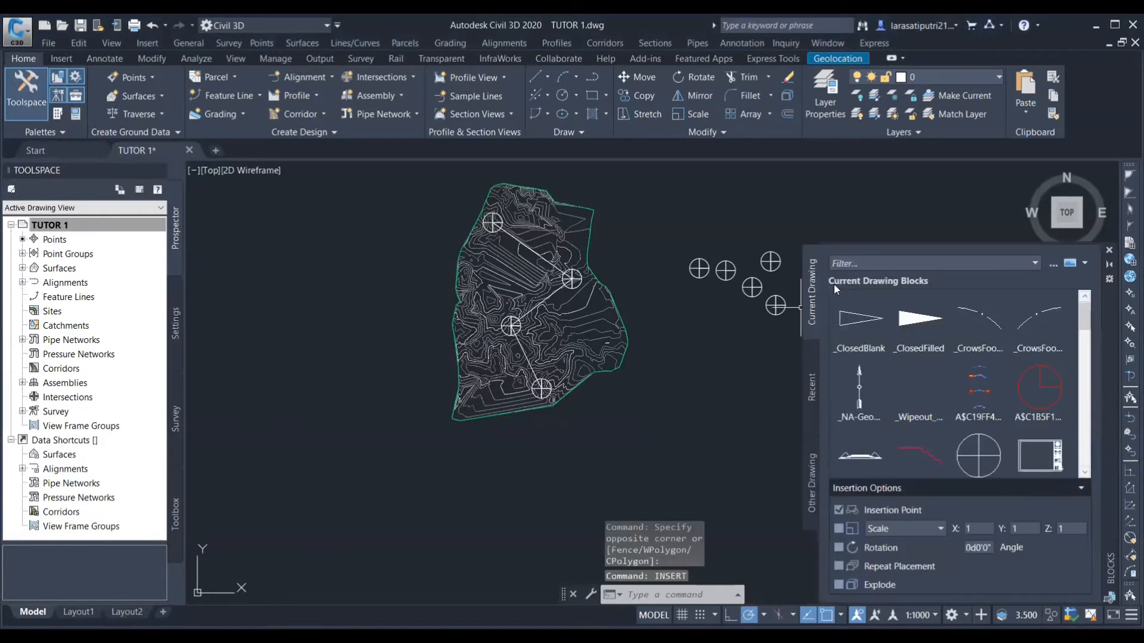
{"action": "left_click", "coordinate": [1053, 265]}
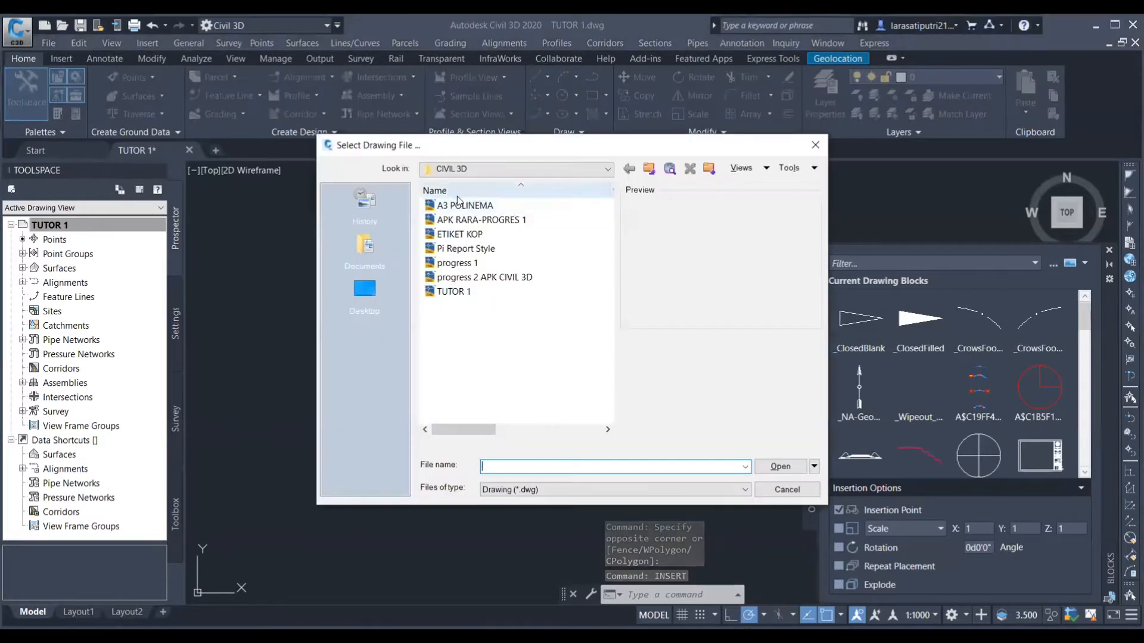
{"action": "left_click", "coordinate": [480, 208]}
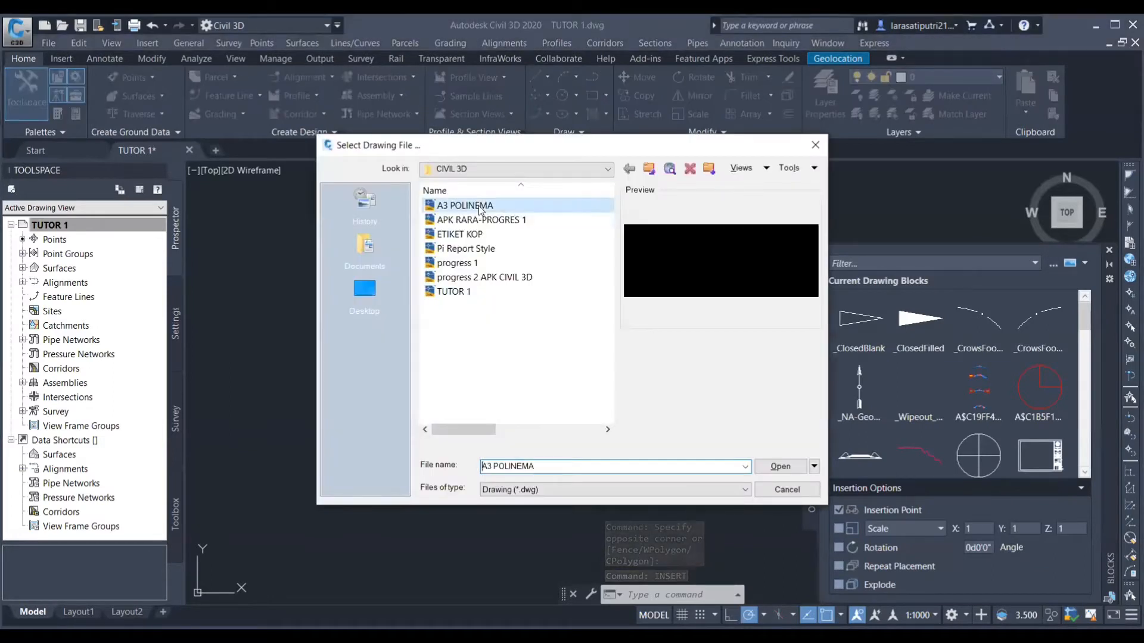
{"action": "left_click", "coordinate": [769, 466]}
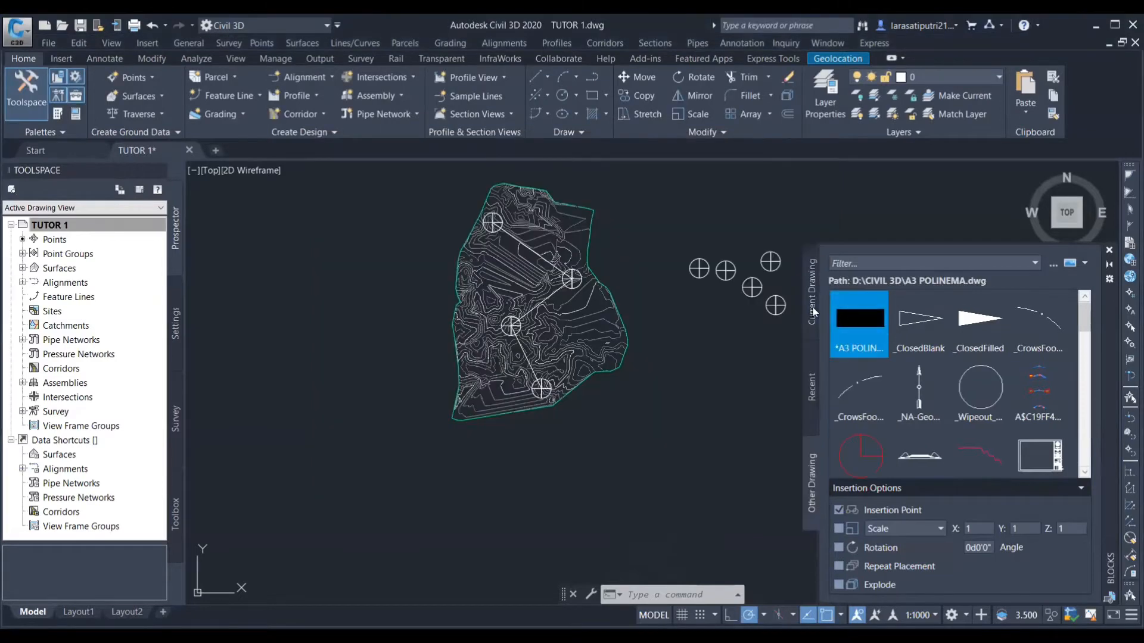
- Insert the A3 POLINEMA drawing using its geographic data, redefining the existing block, and close the block palette
{"action": "left_click", "coordinate": [842, 316]}
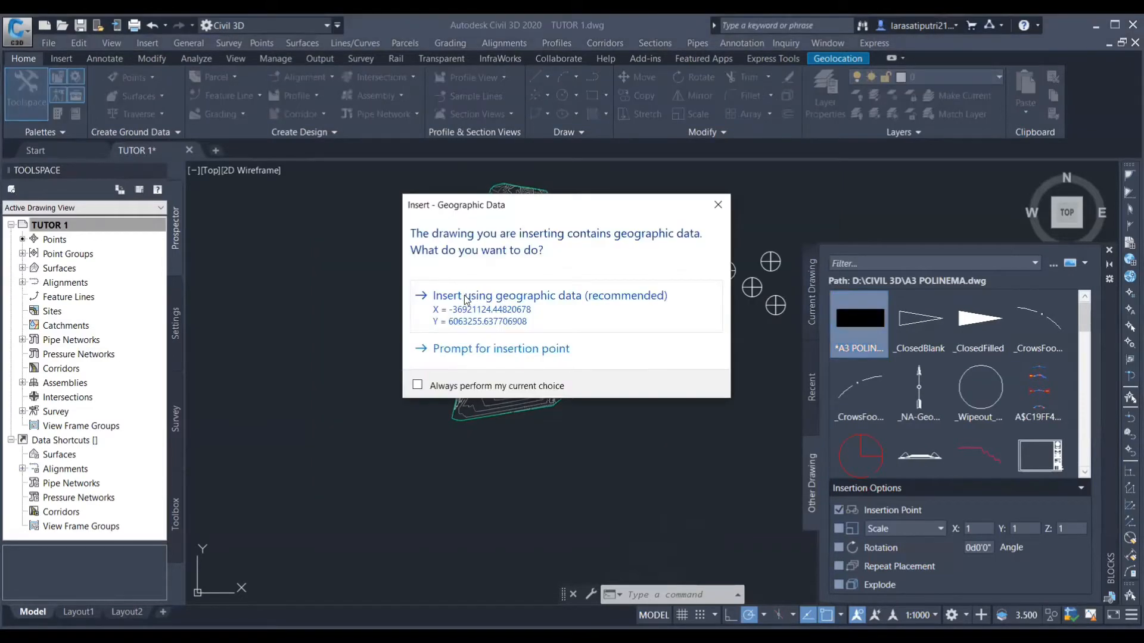
{"action": "left_click", "coordinate": [466, 299]}
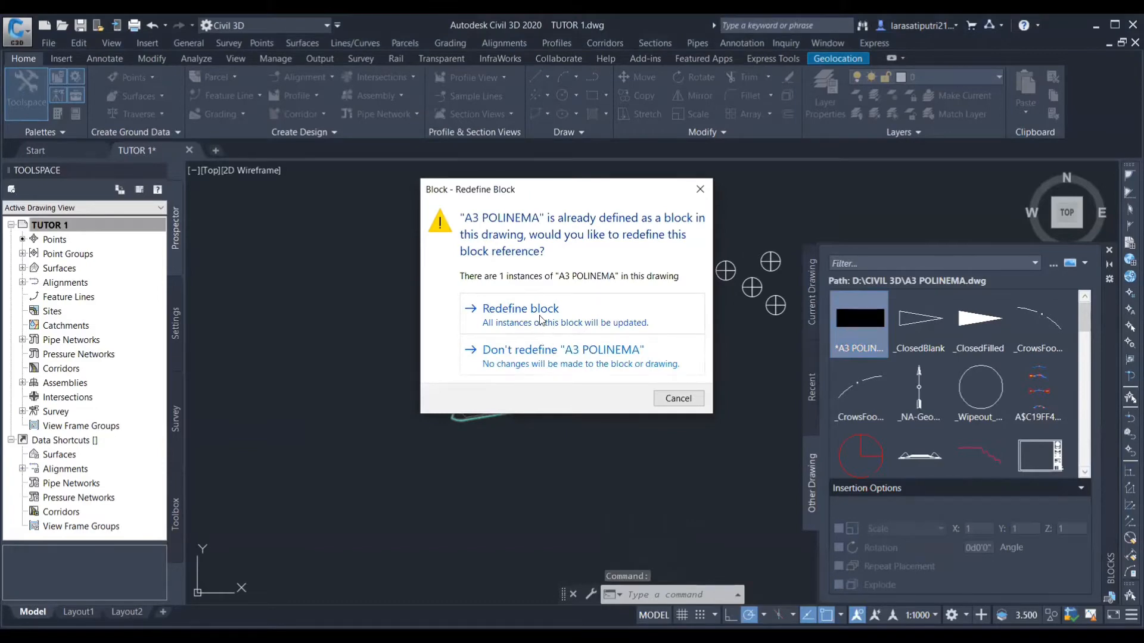
{"action": "left_click", "coordinate": [540, 320]}
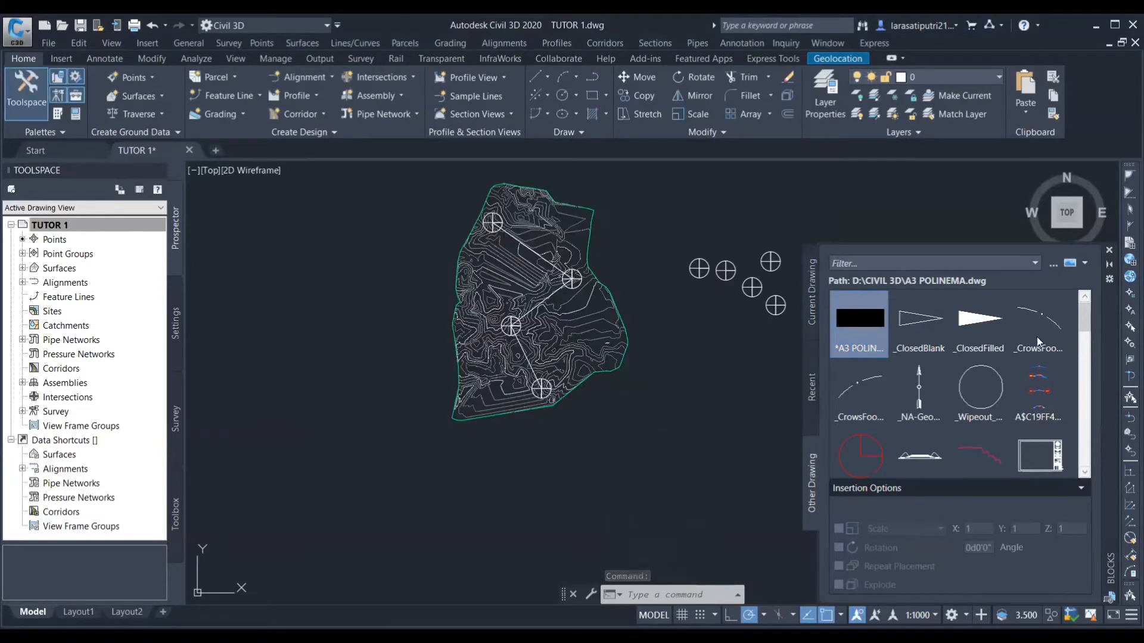
{"action": "left_click", "coordinate": [1108, 251]}
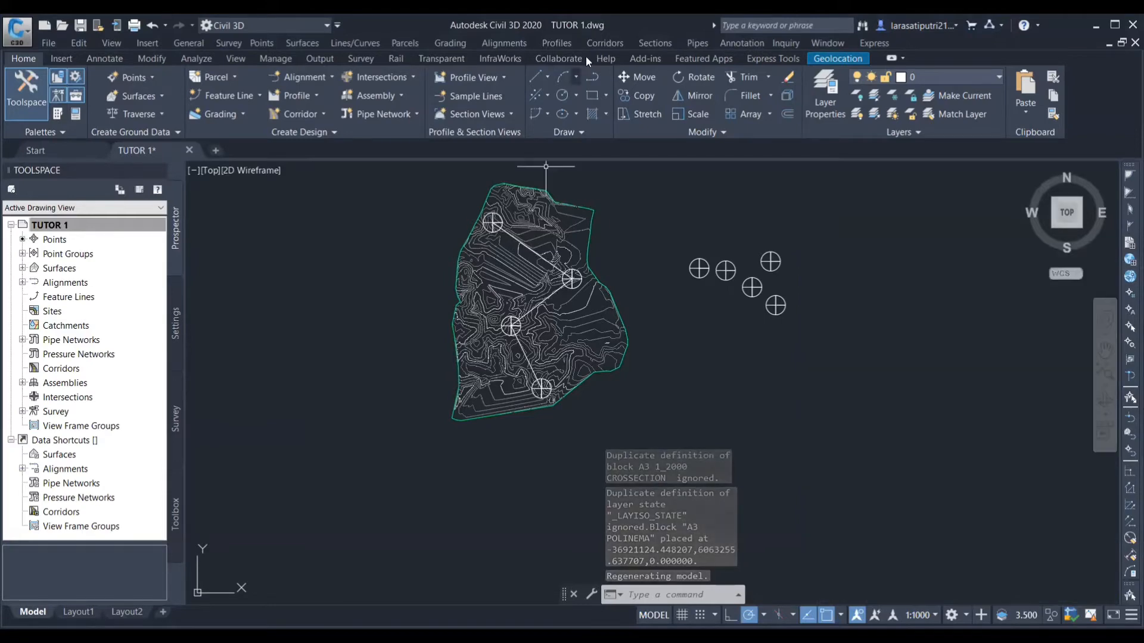
- Start an alignment from the polyline joining the crosshair blocks on the surface, accepting its default direction
{"action": "left_click", "coordinate": [499, 44]}
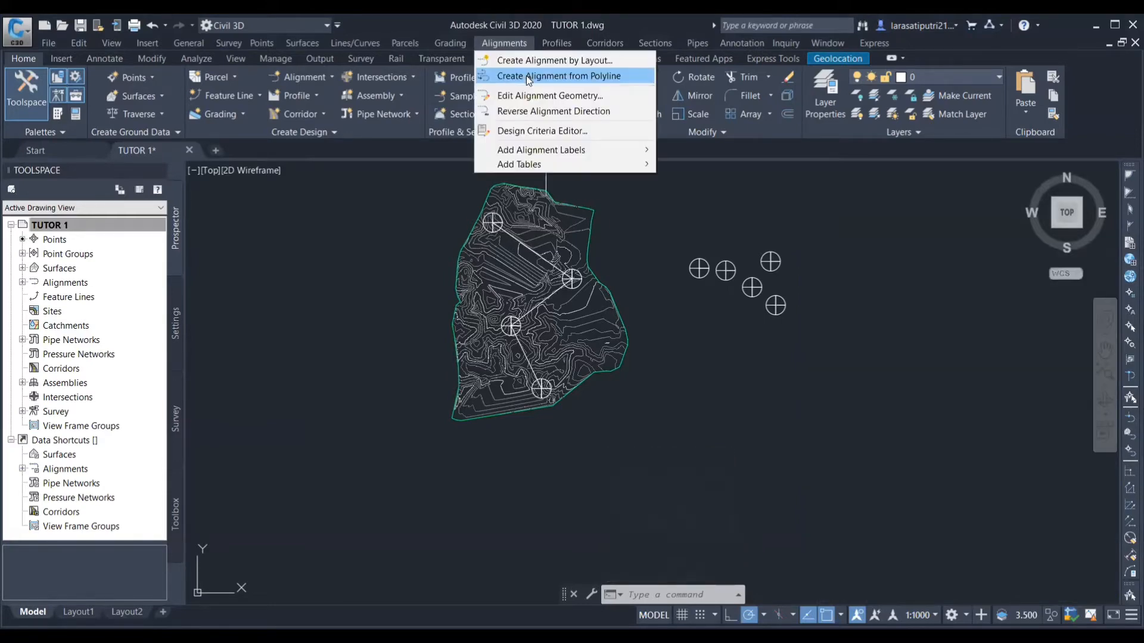
{"action": "left_click", "coordinate": [558, 76]}
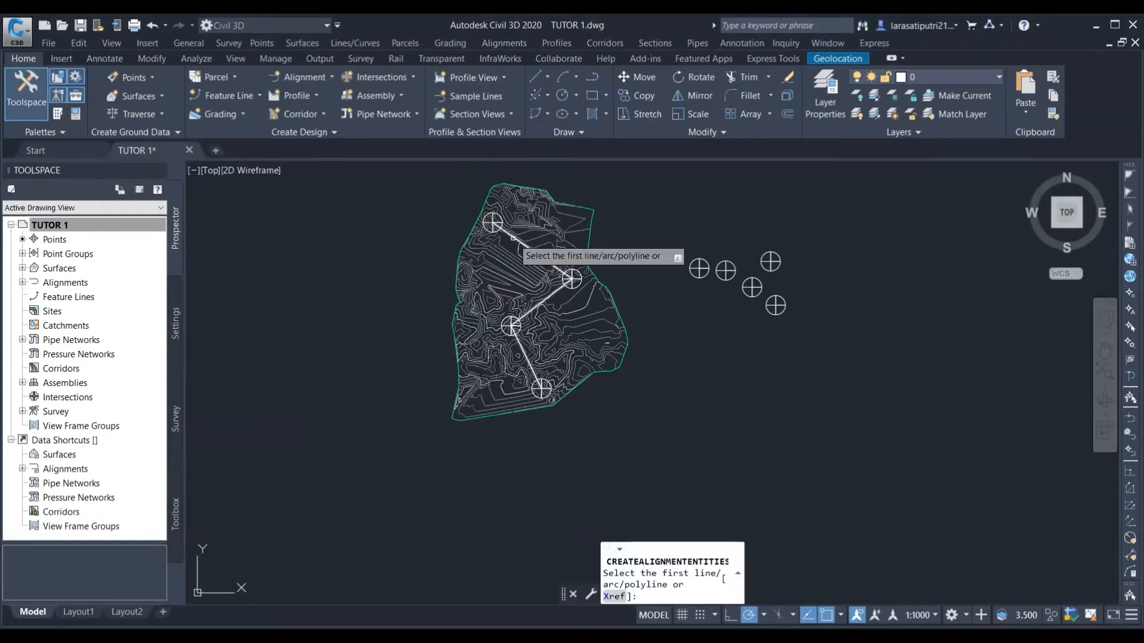
{"action": "left_click", "coordinate": [513, 237]}
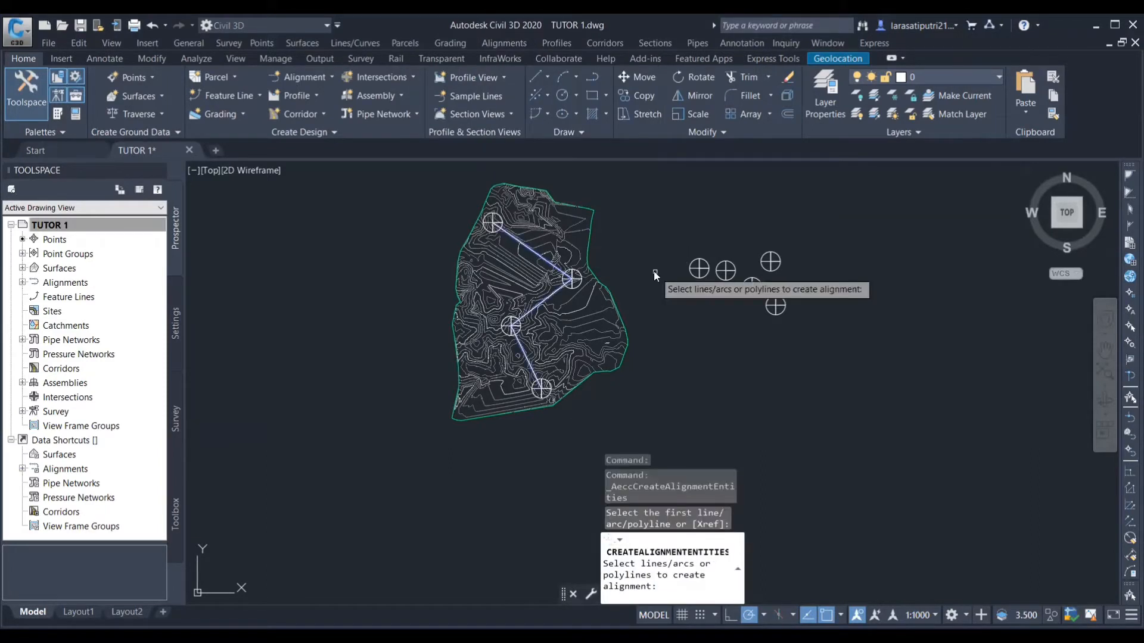
{"action": "key", "text": "Return"}
{"action": "key", "text": "Return"}
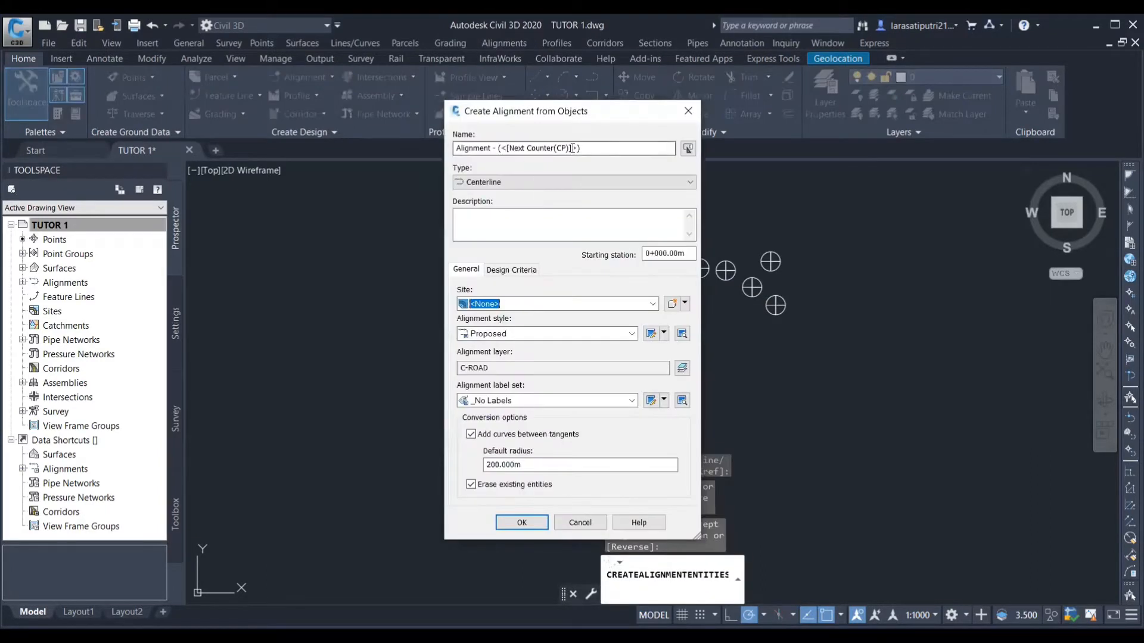
- Name the new alignment Alignment Horizontal
{"action": "left_click_drag", "start_coordinate": [580, 148], "coordinate": [496, 150]}
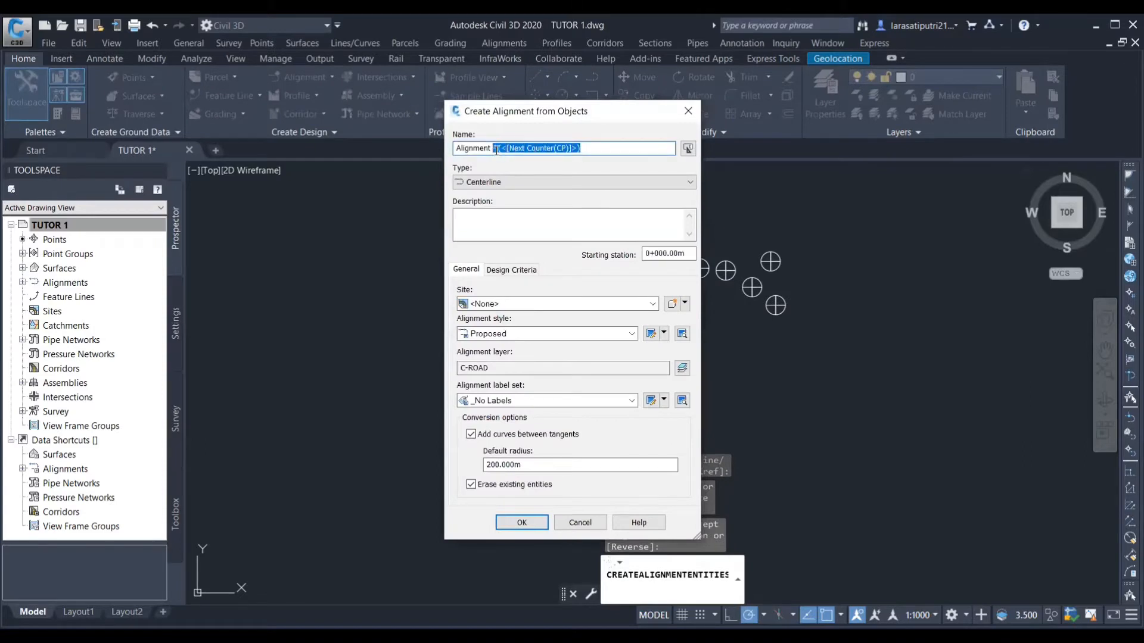
{"action": "key", "text": "BackSpace"}
{"action": "type", "text": "Ho"}
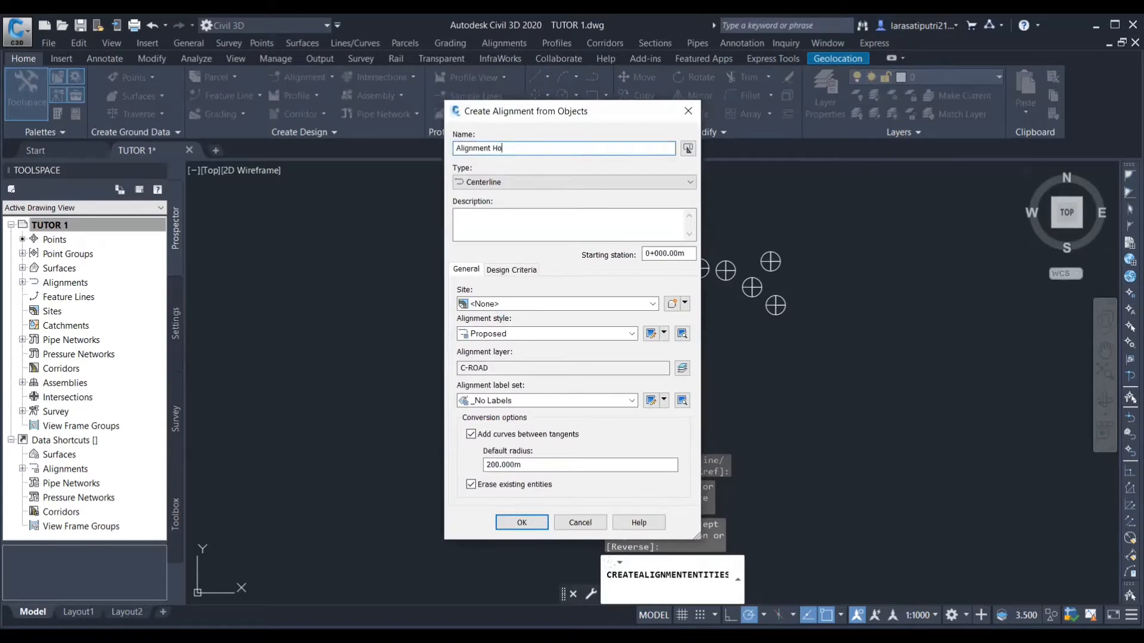
{"action": "type", "text": "rix"}
{"action": "type", "text": "ontal"}
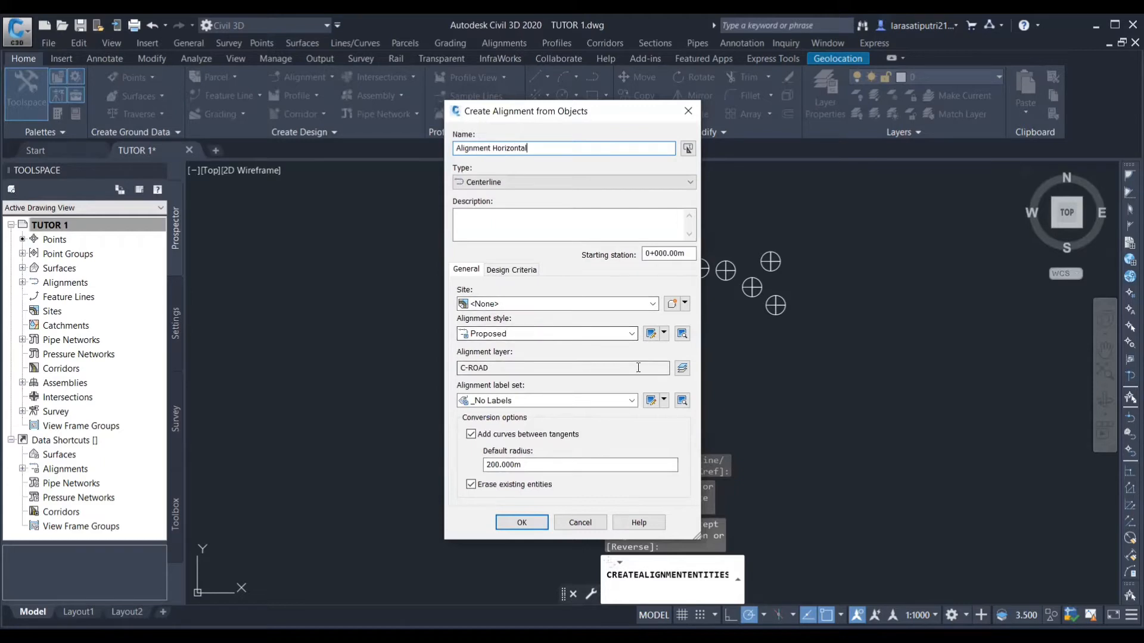
- Set the alignment style to EII-WBN-Proposed and turn off adding curves between tangents
{"action": "left_click", "coordinate": [631, 333]}
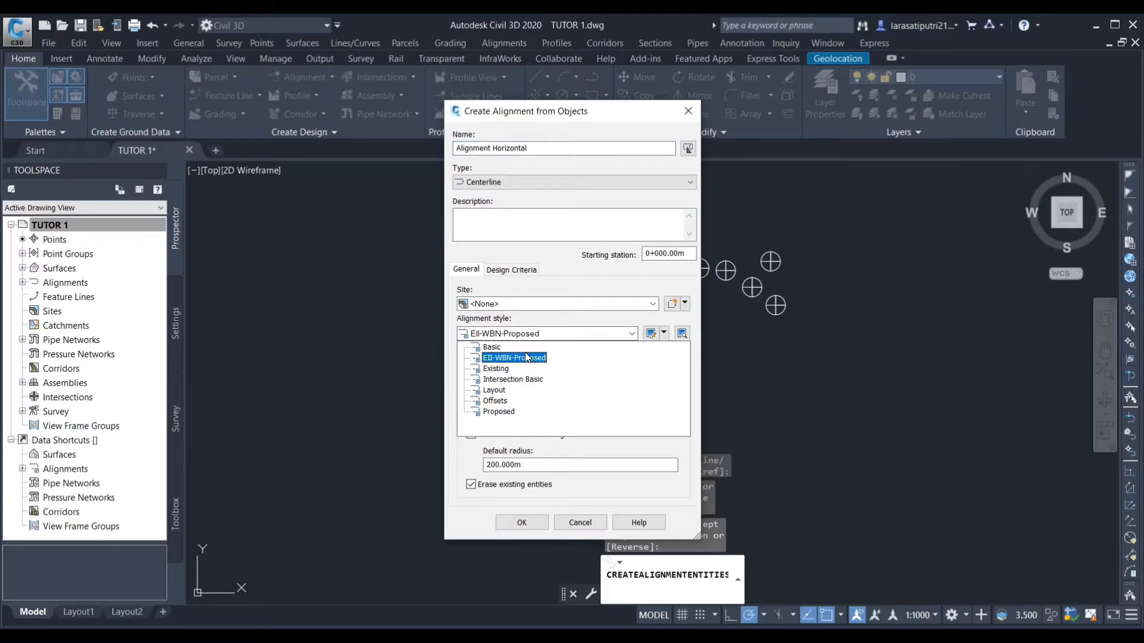
{"action": "left_click", "coordinate": [526, 357]}
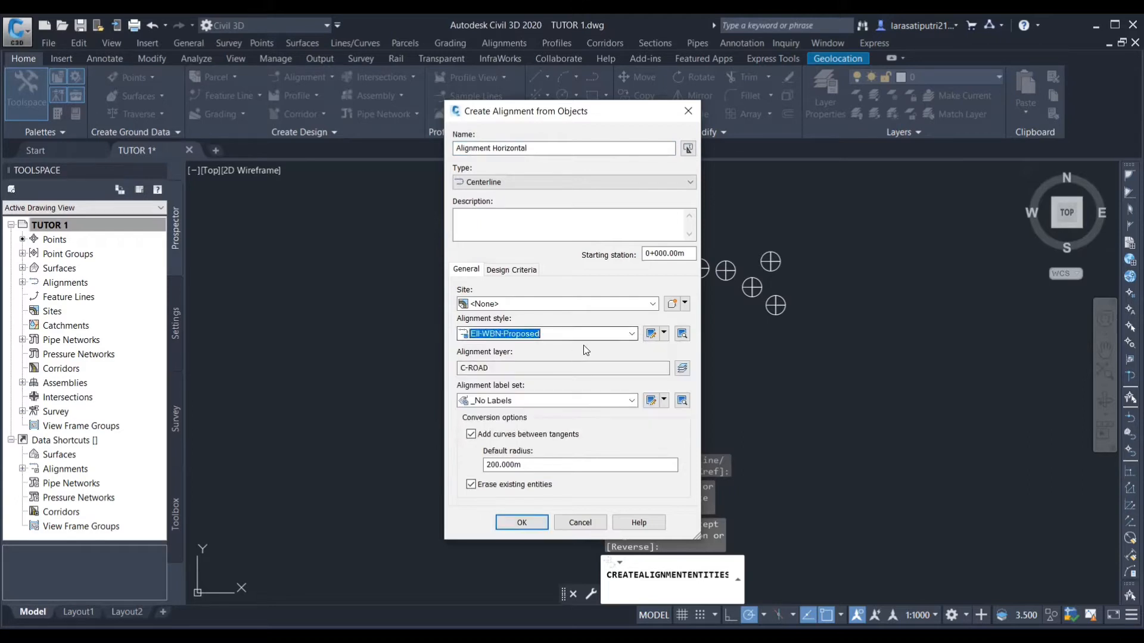
{"action": "left_click", "coordinate": [629, 334]}
{"action": "left_click", "coordinate": [512, 358]}
{"action": "left_click", "coordinate": [476, 435]}
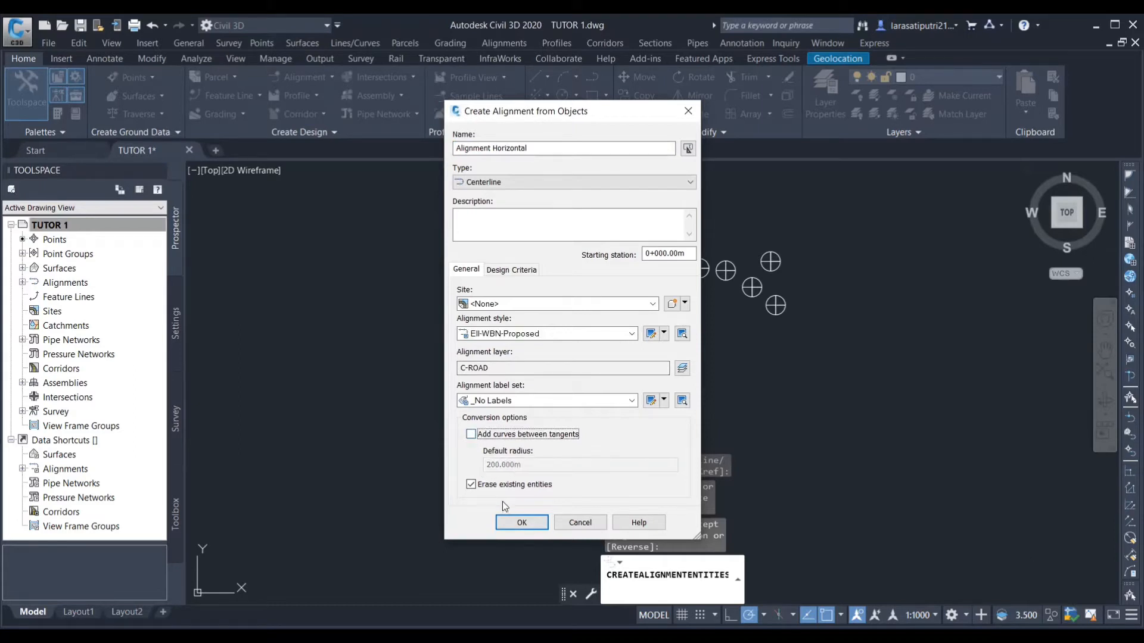
- Set the alignment's starting design speed to 60 km/h and enable criteria-based design
{"action": "left_click", "coordinate": [508, 270]}
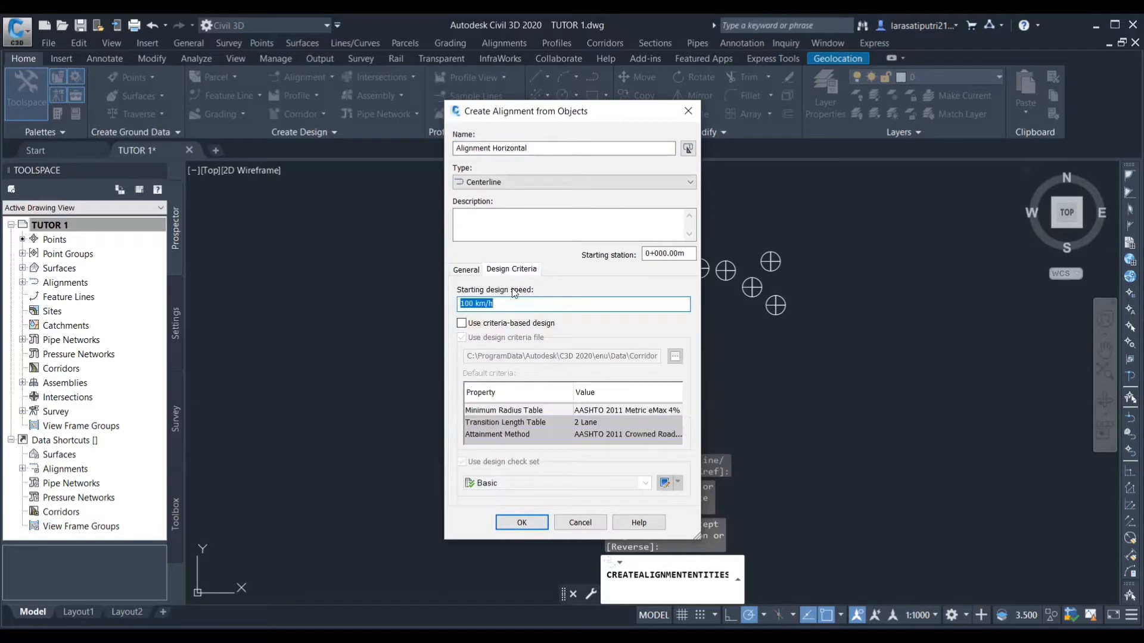
{"action": "left_click", "coordinate": [472, 301]}
{"action": "key", "text": "BackSpace"}
{"action": "key", "text": "BackSpace"}
{"action": "key", "text": "BackSpace"}
{"action": "key", "text": "BackSpace"}
{"action": "type", "text": "60"}
{"action": "left_click", "coordinate": [461, 323]}
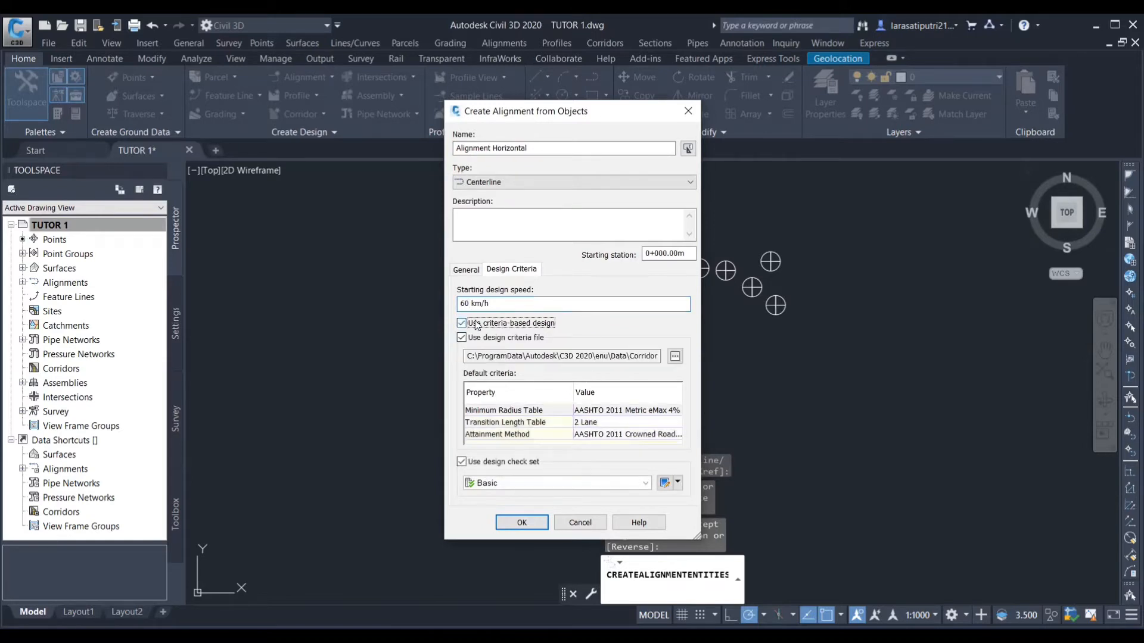
- Set the minimum radius table to AASHTO 2011 Metric eMax 8% with AASHTO 2011 Crowned Roadway attainment, and create the alignment from the polyline
{"action": "left_click", "coordinate": [609, 409]}
{"action": "left_click", "coordinate": [610, 410]}
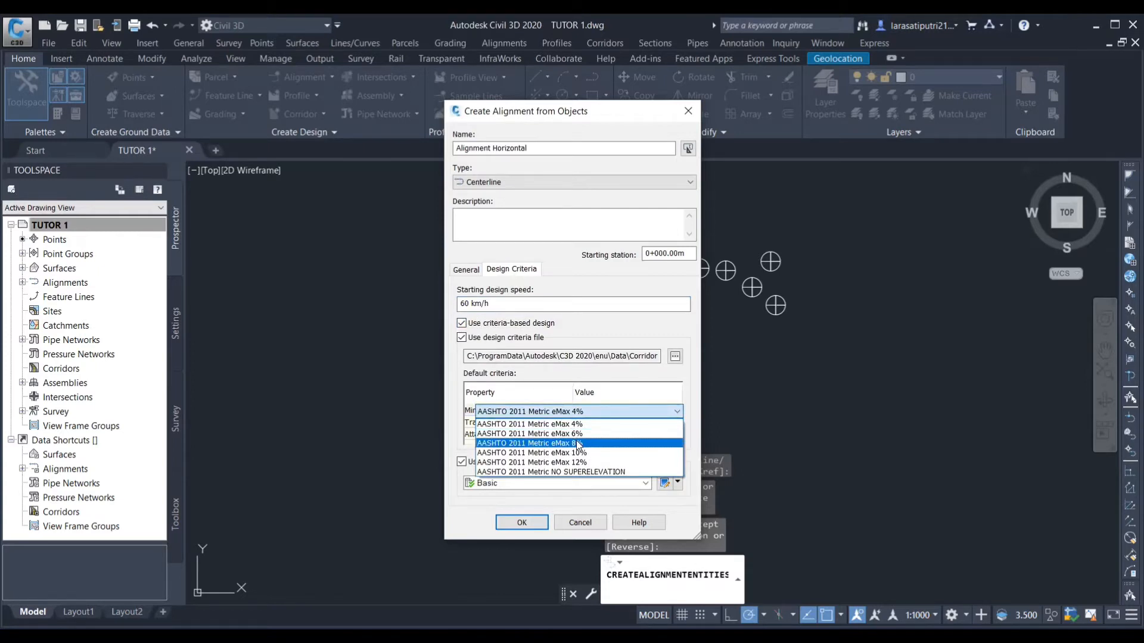
{"action": "left_click", "coordinate": [577, 443]}
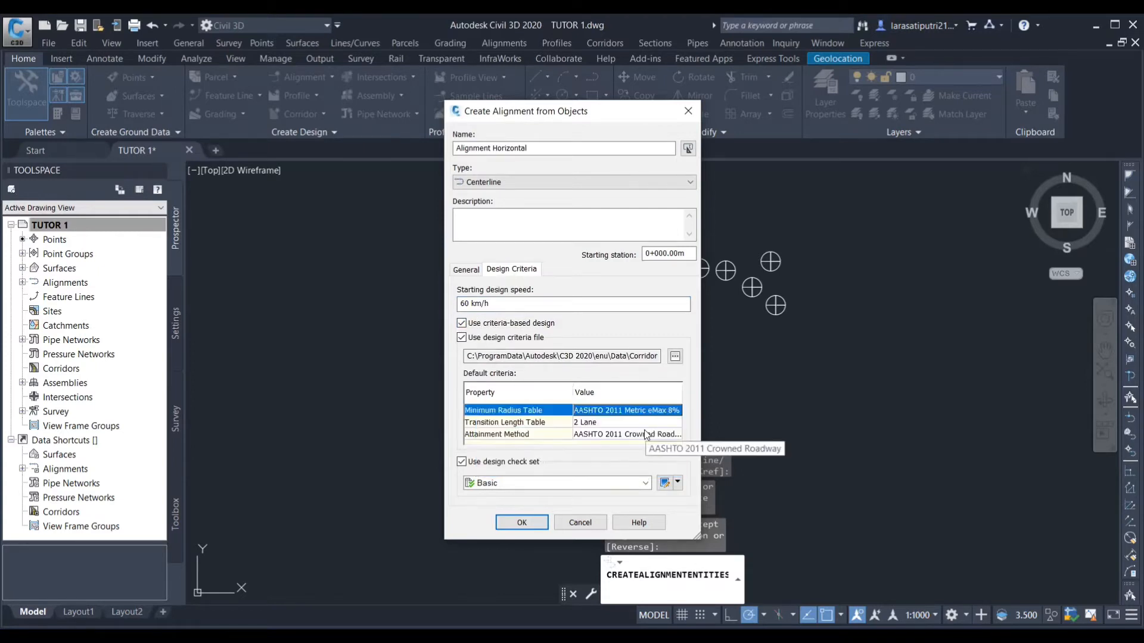
{"action": "left_click", "coordinate": [620, 434]}
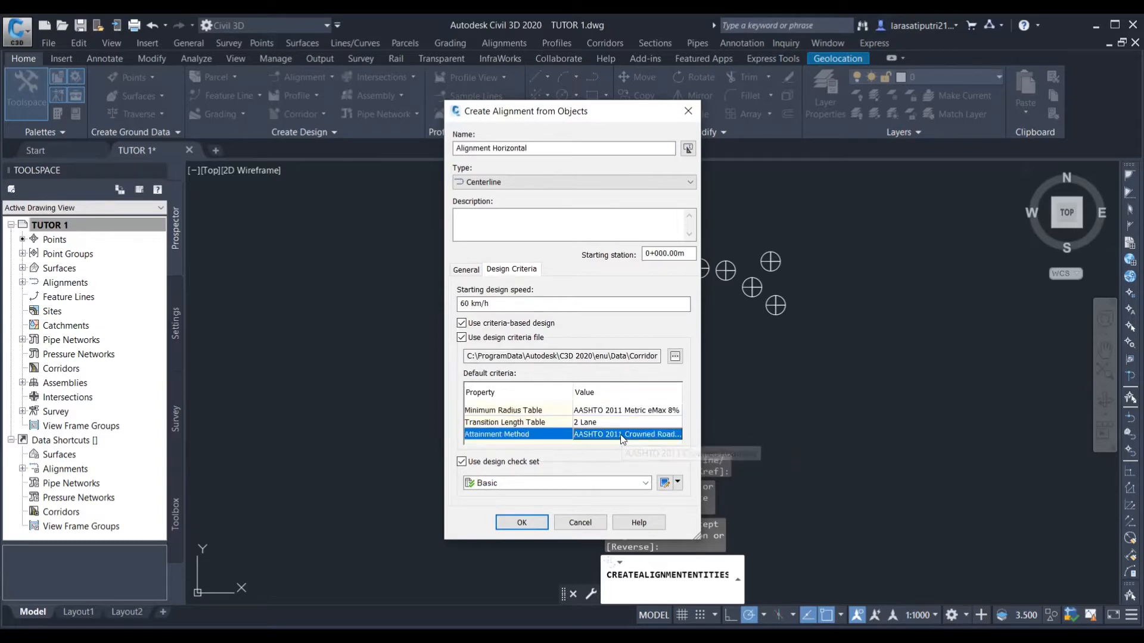
{"action": "left_click", "coordinate": [620, 434]}
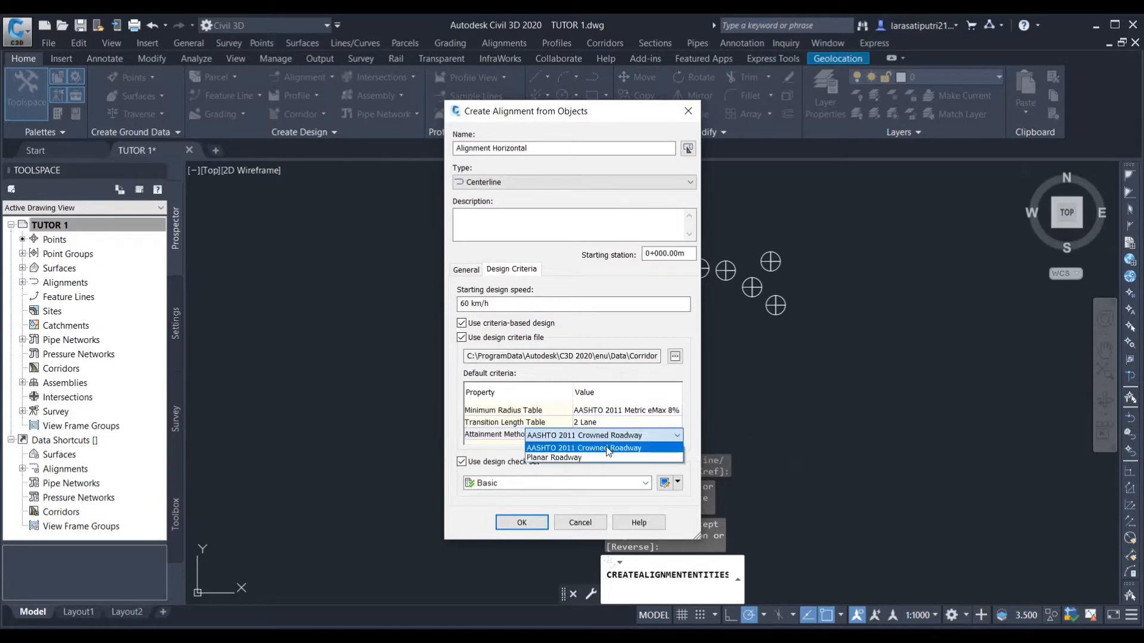
{"action": "left_click", "coordinate": [606, 447]}
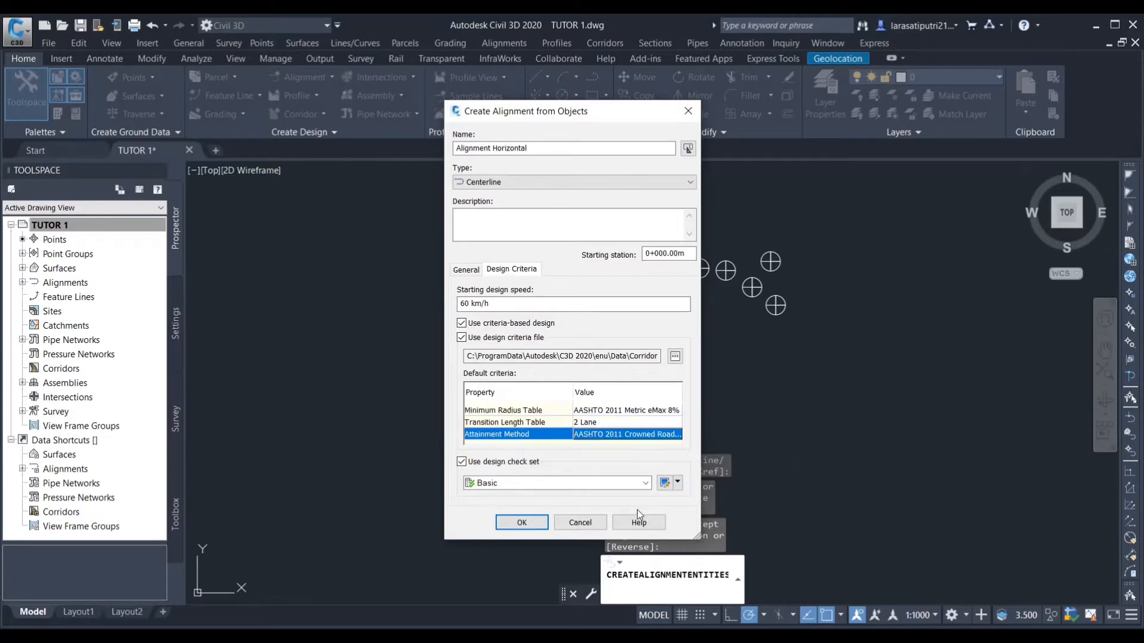
{"action": "left_click", "coordinate": [520, 522]}
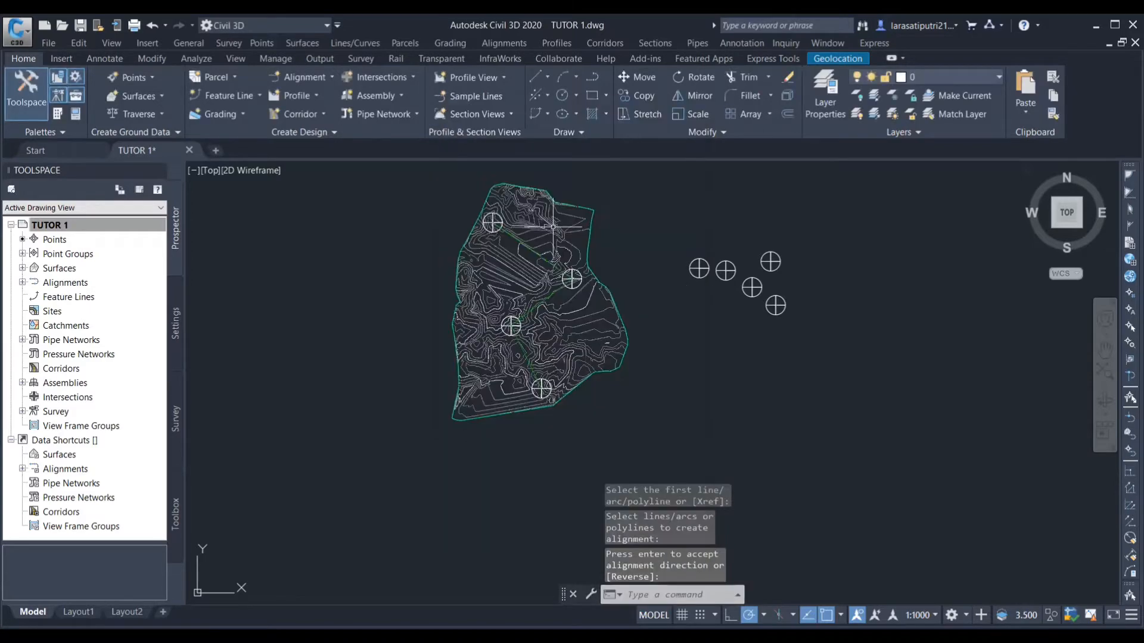
- Open the label settings of the new alignment on the surface and import the EII-WBN-Alignment Label Set
{"action": "scroll", "coordinate": [497, 270], "scroll_direction": "up", "scroll_amount": 2}
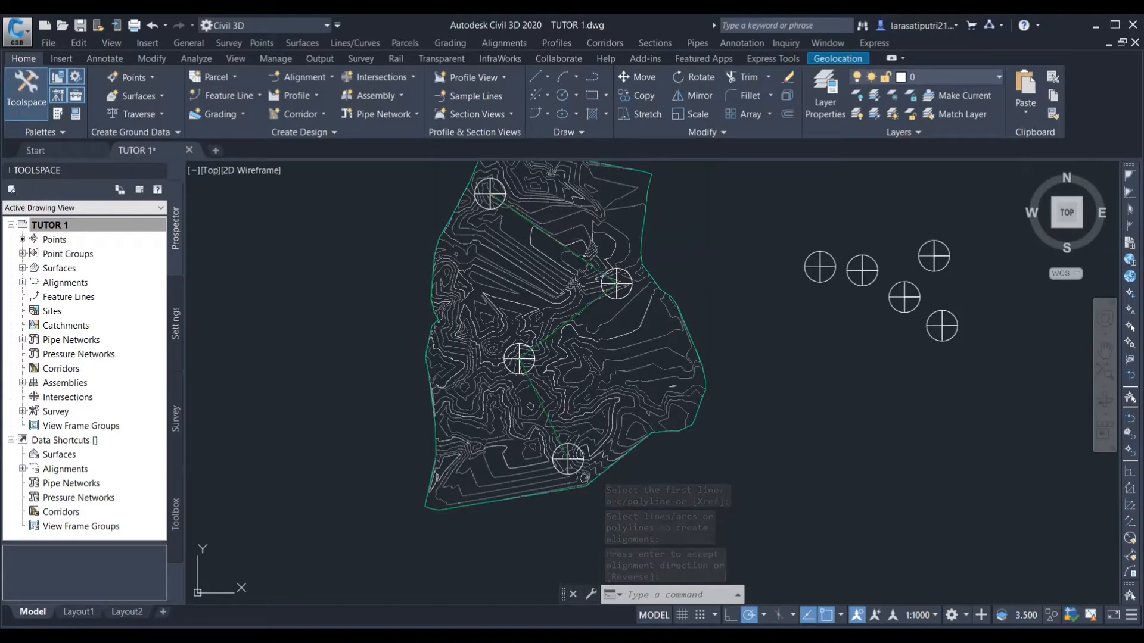
{"action": "left_click", "coordinate": [553, 239]}
{"action": "right_click", "coordinate": [729, 237]}
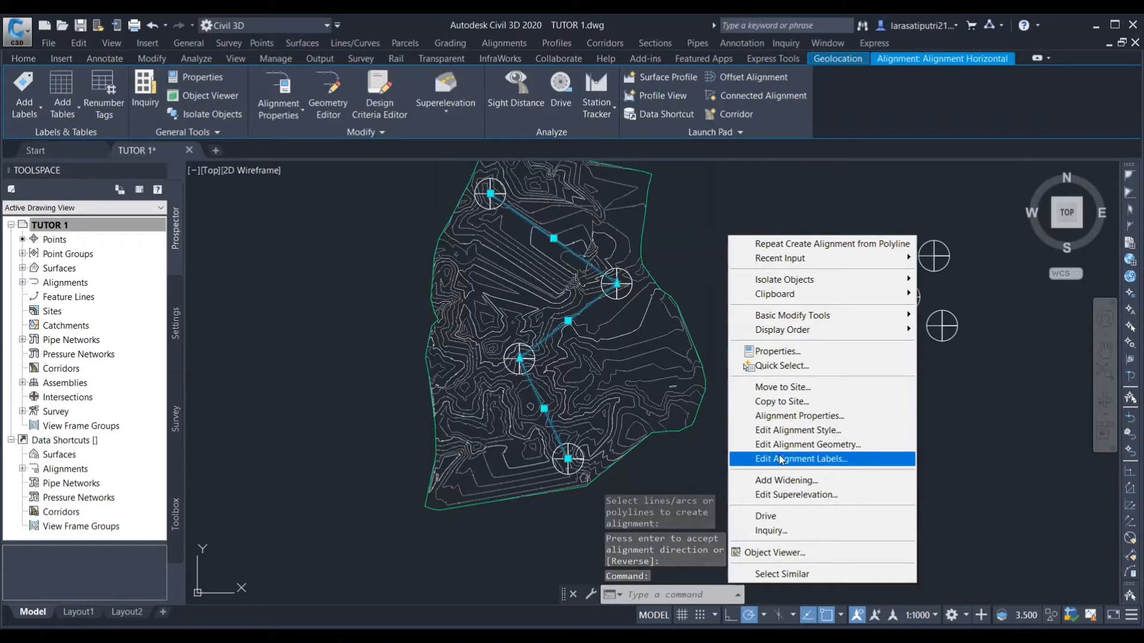
{"action": "left_click", "coordinate": [781, 459]}
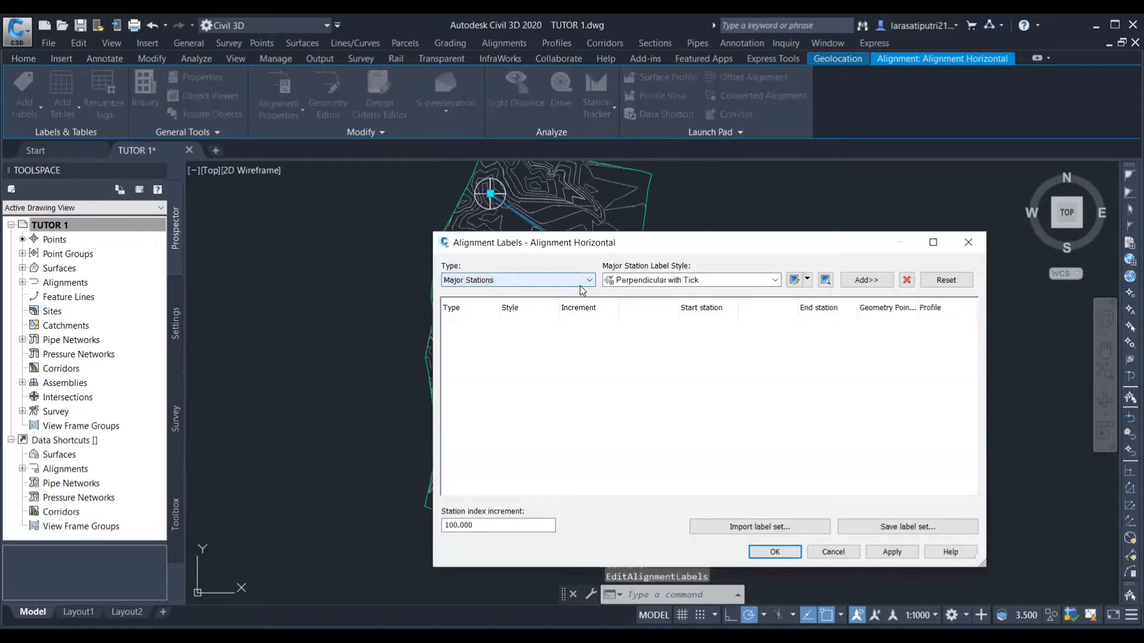
{"action": "left_click", "coordinate": [769, 528]}
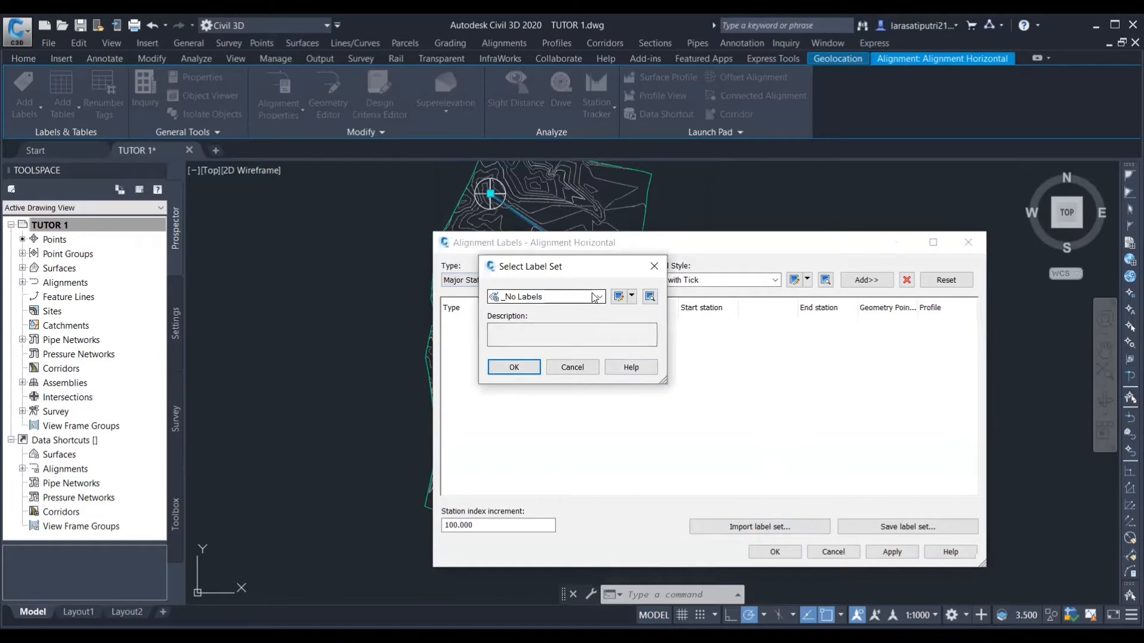
{"action": "left_click", "coordinate": [594, 297]}
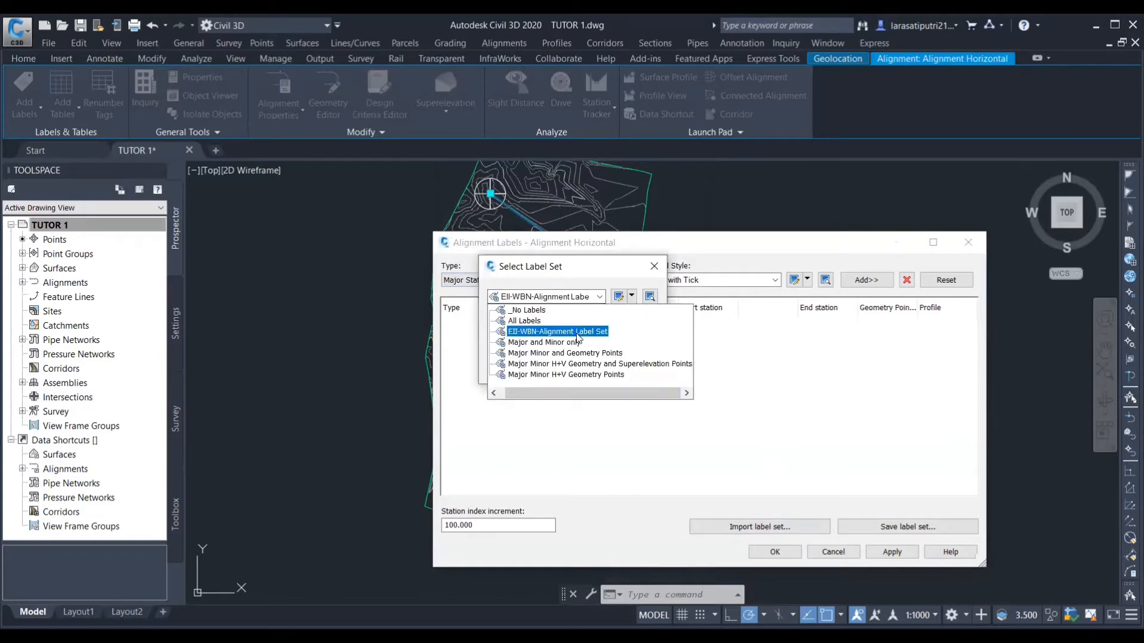
{"action": "left_click", "coordinate": [576, 335]}
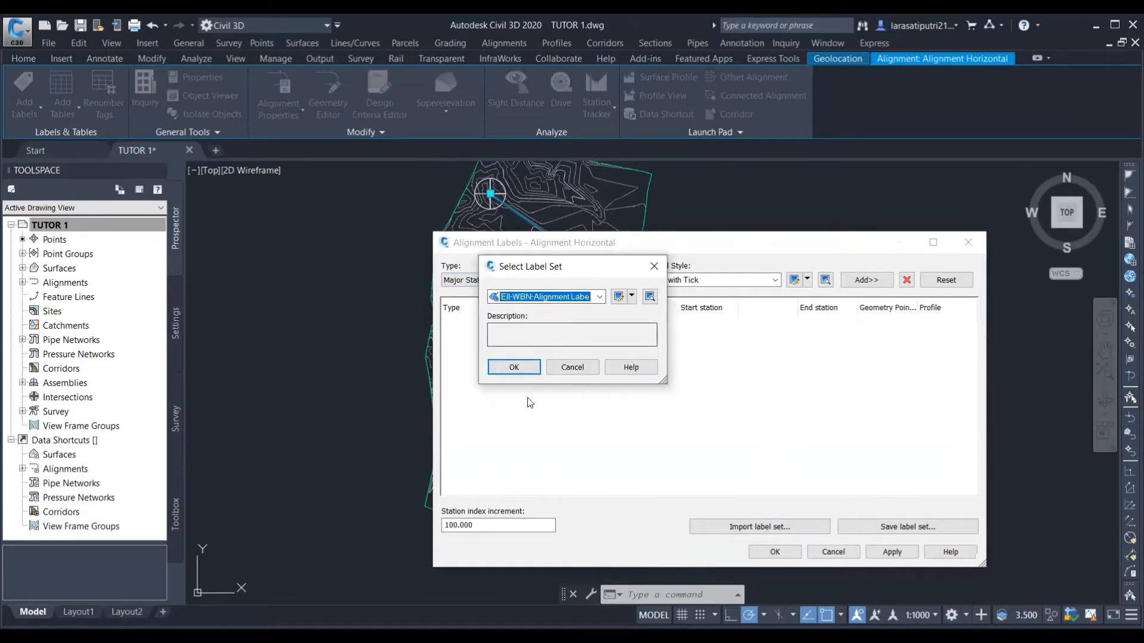
{"action": "left_click", "coordinate": [524, 365]}
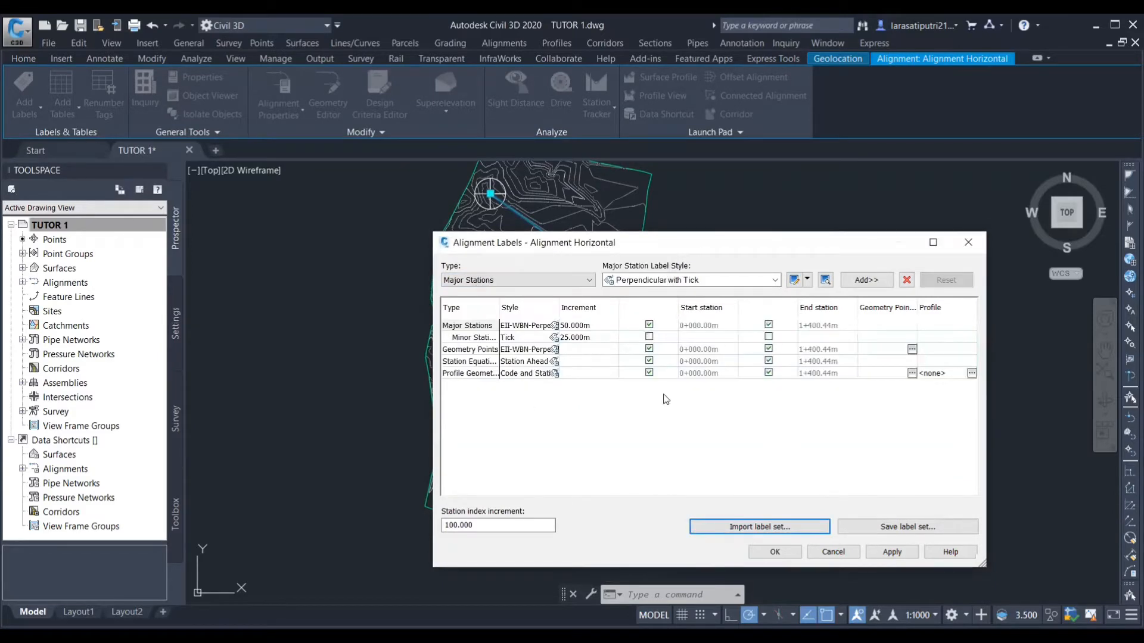
- Set the major stations label style to Perpendicular with Line and apply the labels to the alignment
{"action": "left_click", "coordinate": [554, 327]}
{"action": "left_click", "coordinate": [555, 327]}
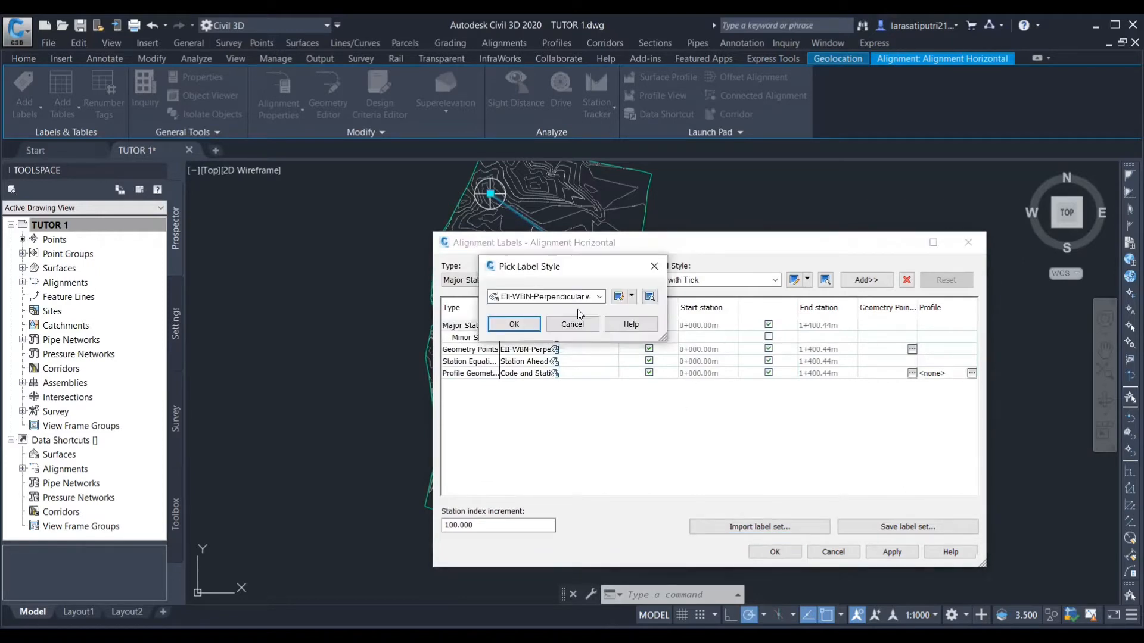
{"action": "left_click", "coordinate": [598, 297]}
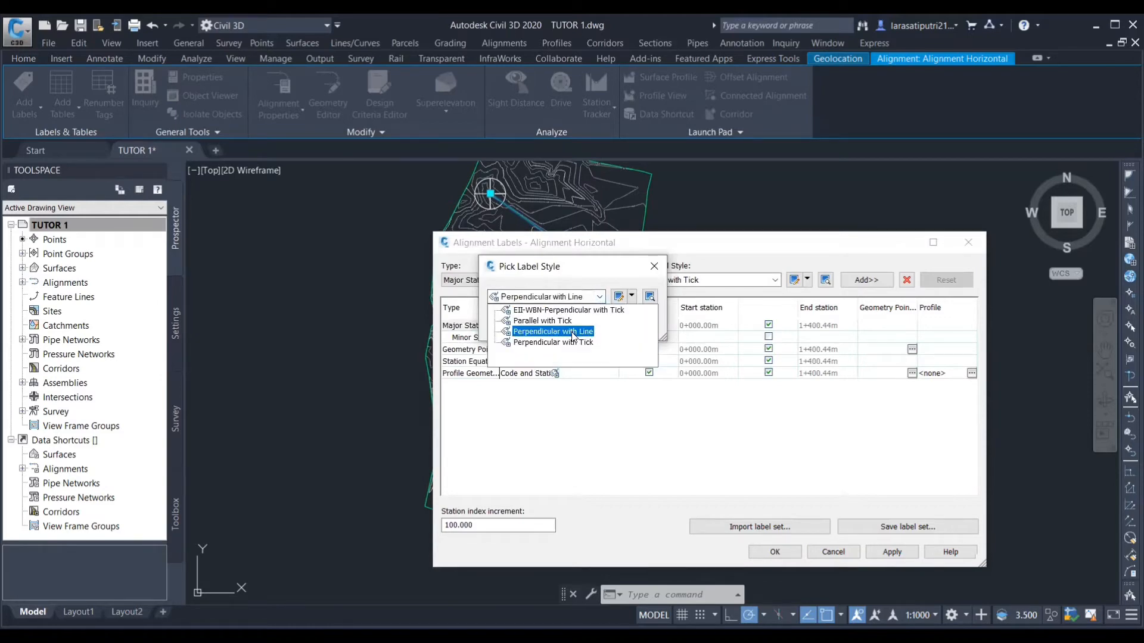
{"action": "left_click", "coordinate": [571, 331]}
{"action": "left_click", "coordinate": [520, 323]}
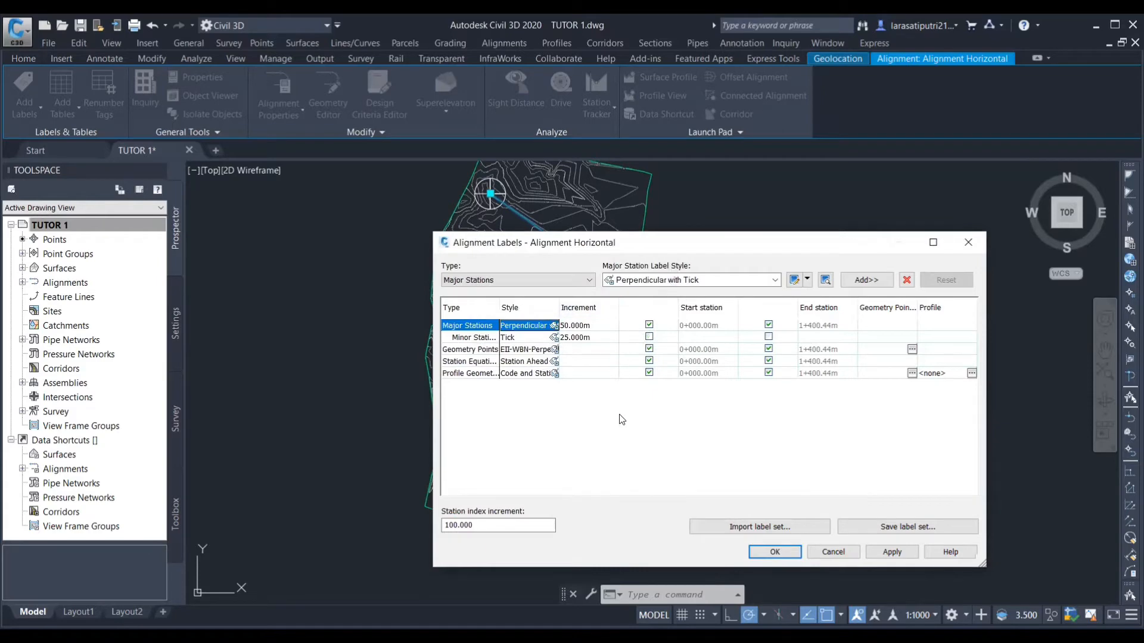
{"action": "left_click", "coordinate": [774, 552]}
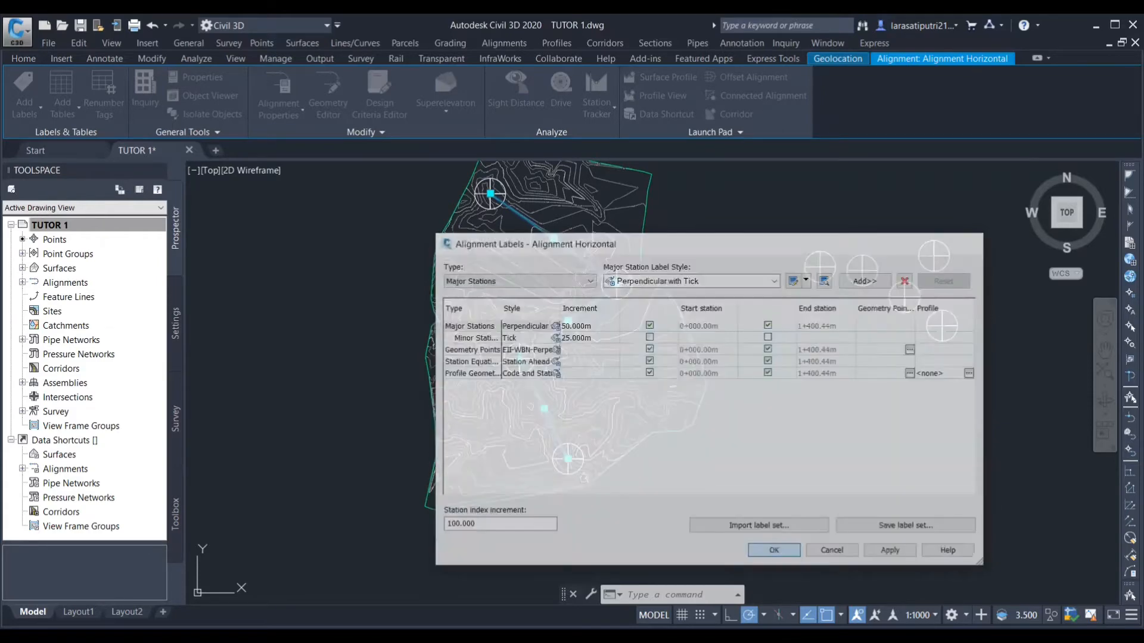
- Examine the station labels along the alignment between the crosshair markers, and clear the selection
{"action": "scroll", "coordinate": [590, 271], "scroll_direction": "up", "scroll_amount": 6}
{"action": "scroll", "coordinate": [590, 271], "scroll_direction": "down", "scroll_amount": 5}
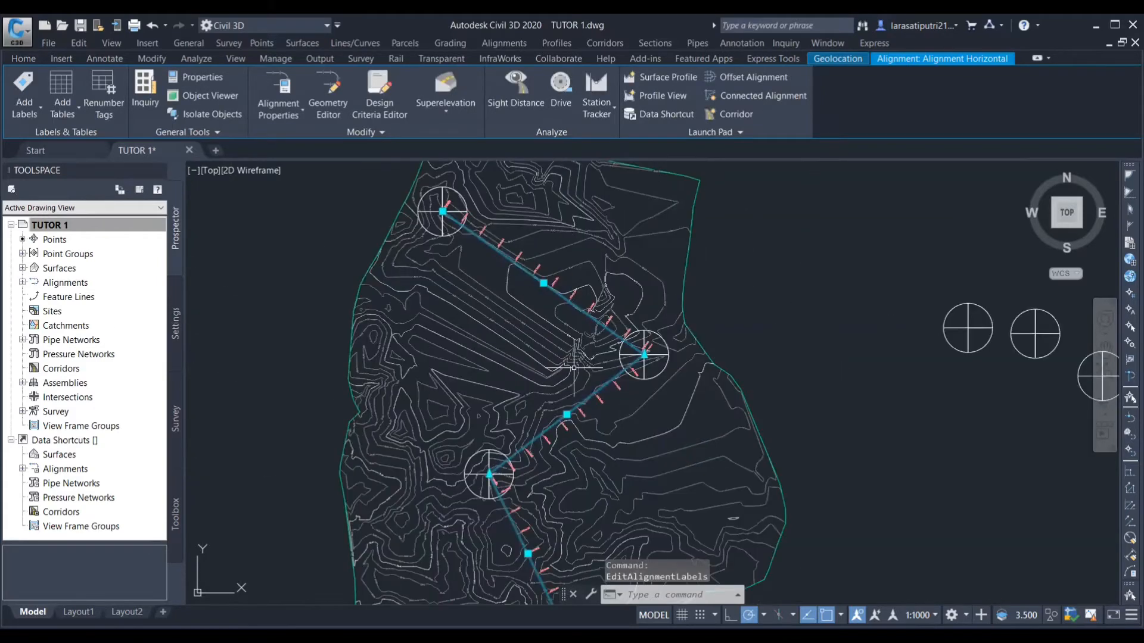
{"action": "scroll", "coordinate": [593, 309], "scroll_direction": "up", "scroll_amount": 5}
{"action": "scroll", "coordinate": [557, 279], "scroll_direction": "down", "scroll_amount": 2}
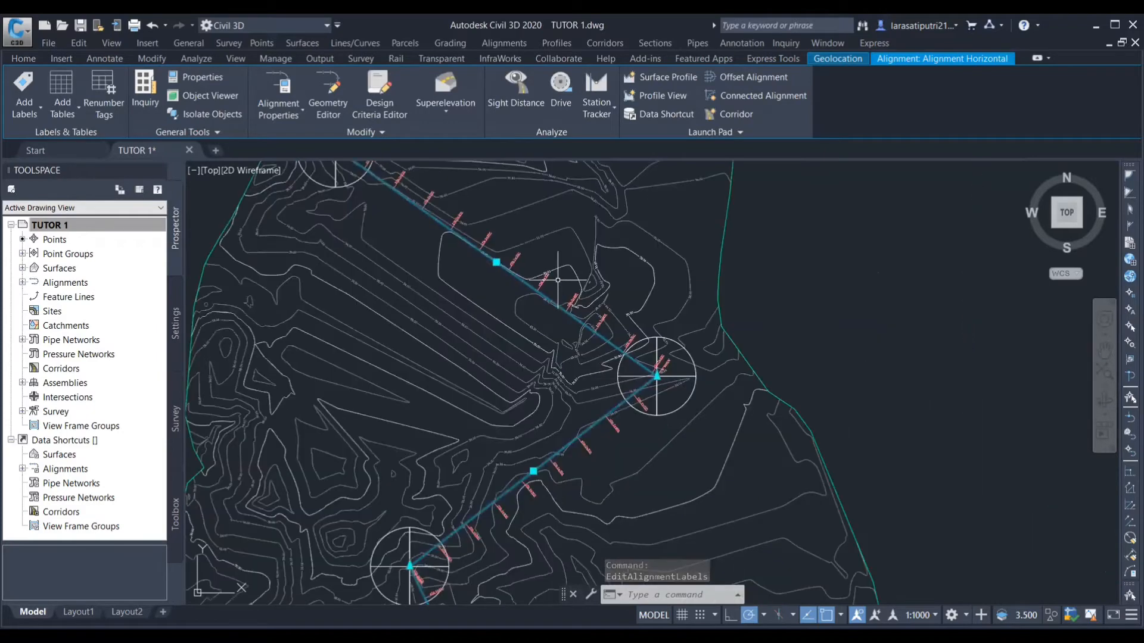
{"action": "scroll", "coordinate": [557, 279], "scroll_direction": "down", "scroll_amount": 6}
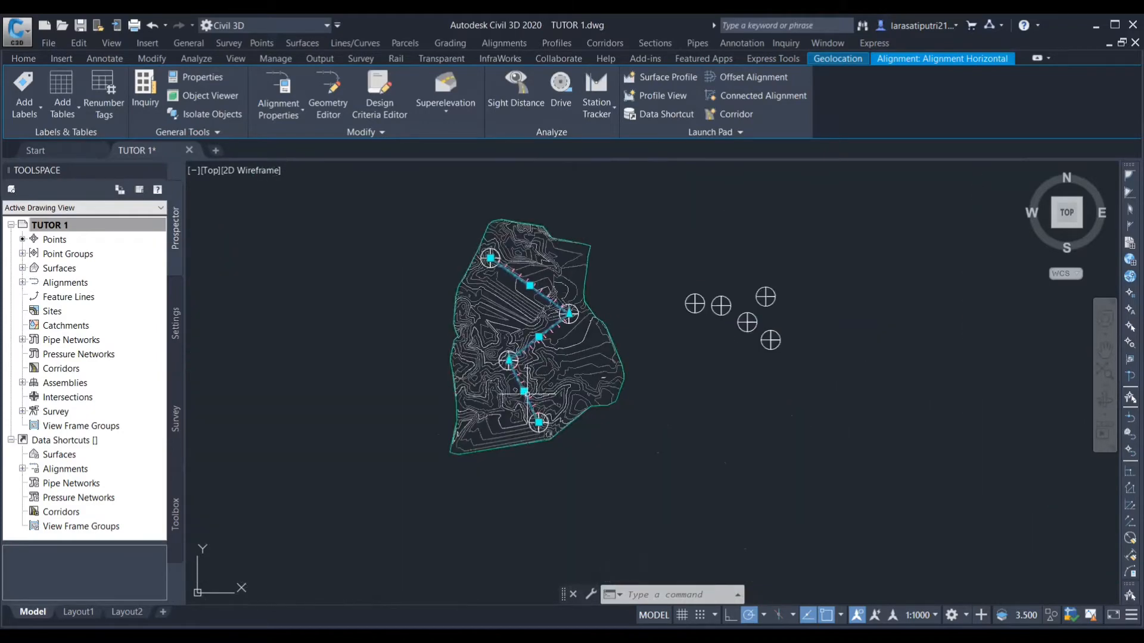
{"action": "scroll", "coordinate": [535, 287], "scroll_direction": "up", "scroll_amount": 4}
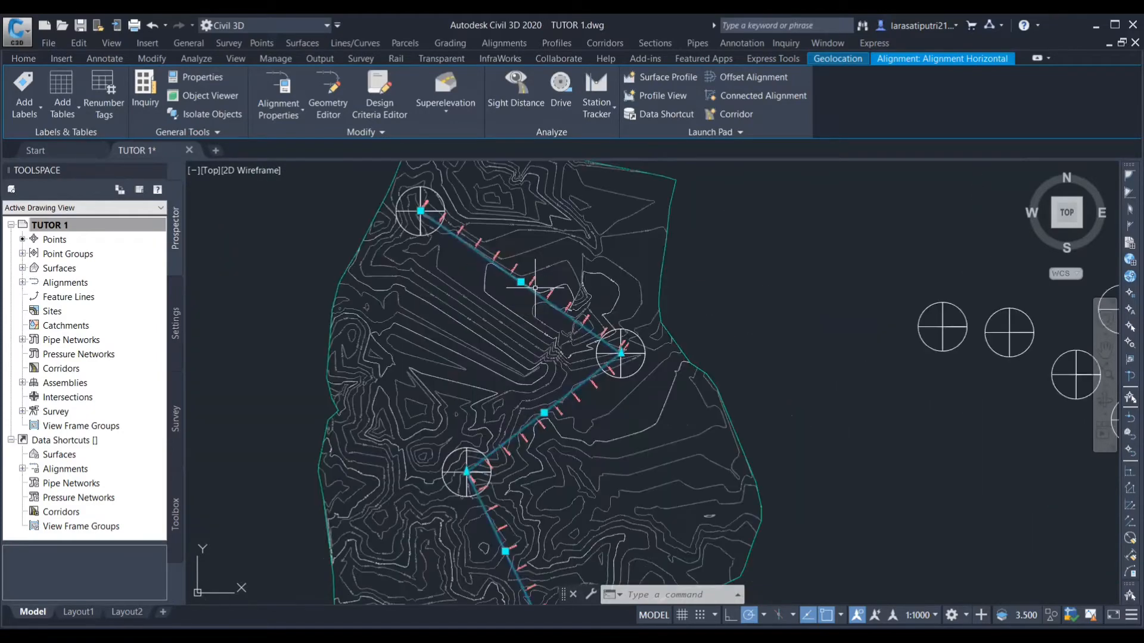
{"action": "scroll", "coordinate": [535, 288], "scroll_direction": "up", "scroll_amount": 2}
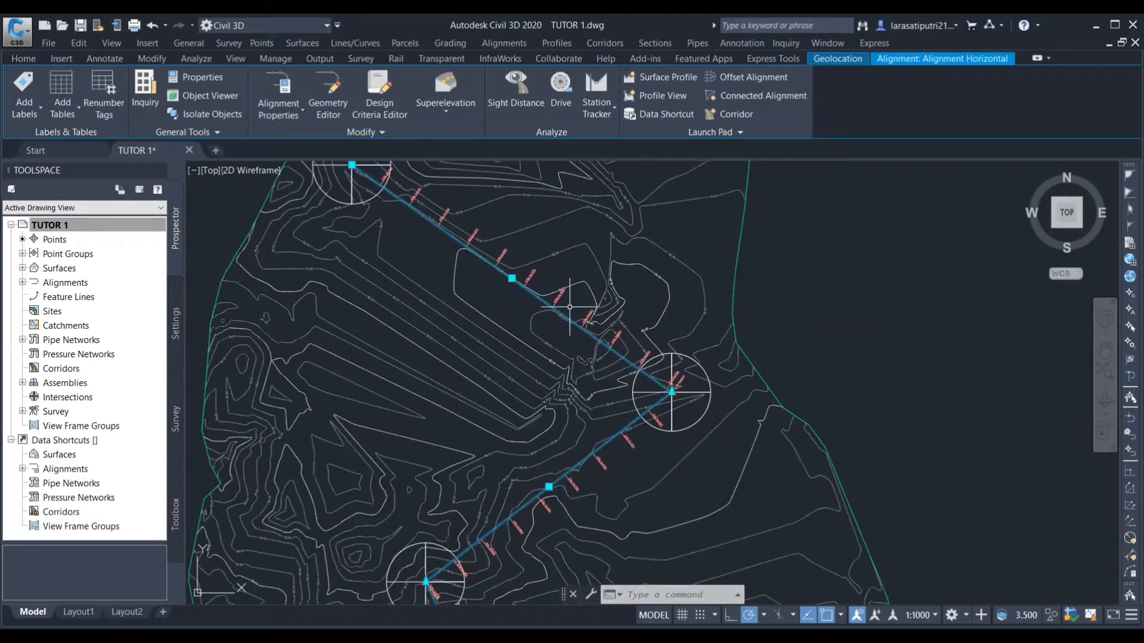
{"action": "key", "text": "Escape"}
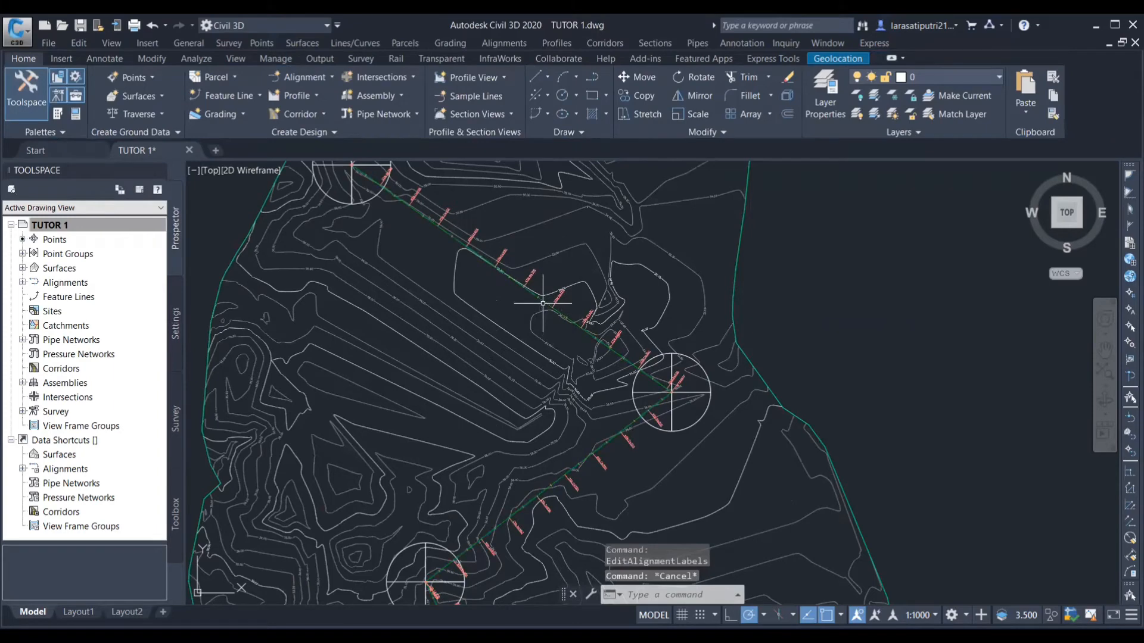
- Delete the alignment created from the polyline
{"action": "mouse_move", "coordinate": [543, 300]}
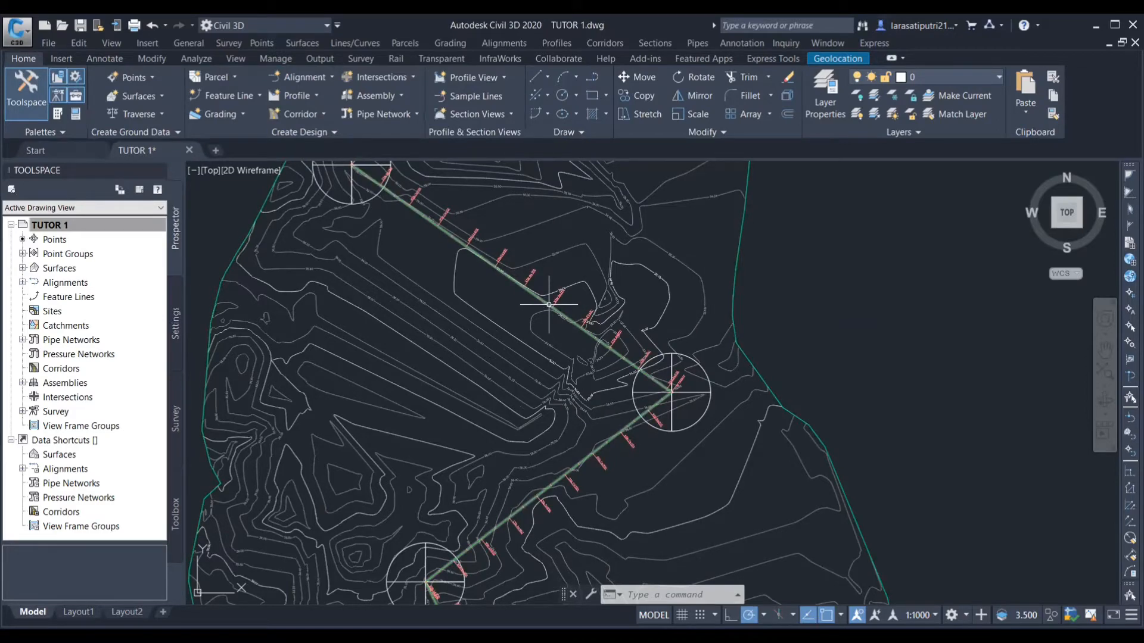
{"action": "left_click", "coordinate": [549, 305]}
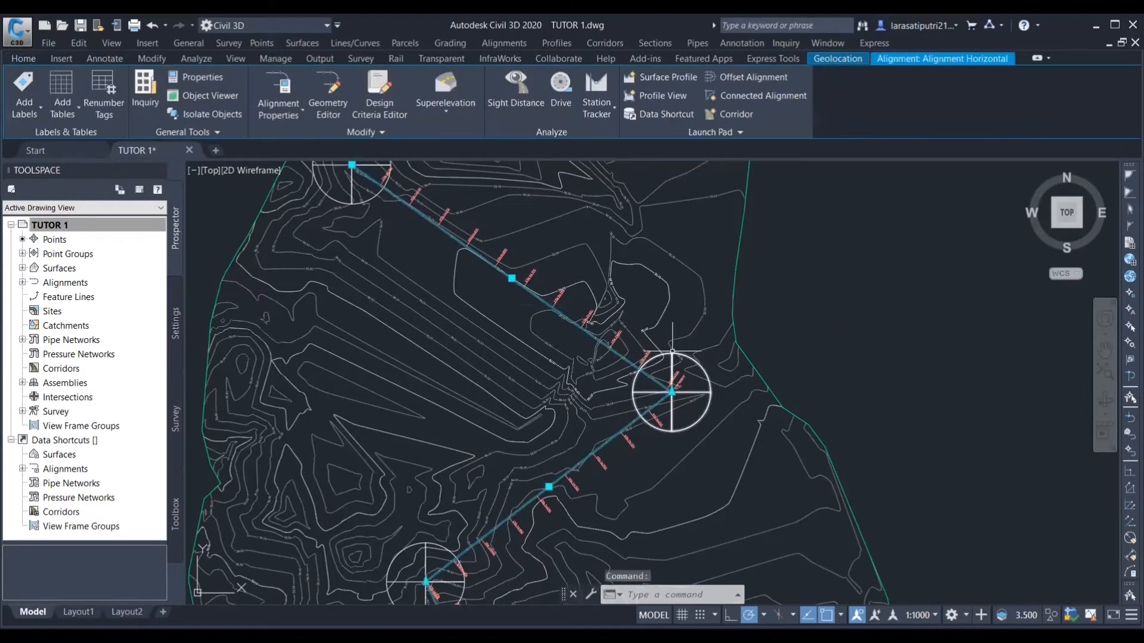
{"action": "key", "text": "Delete"}
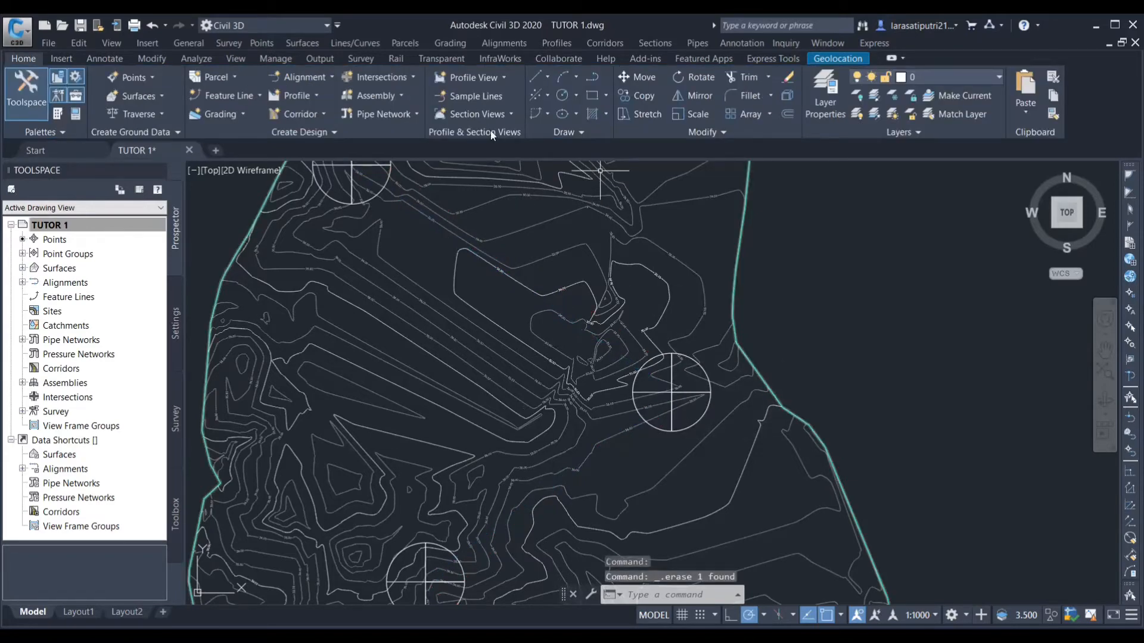
- Start a new alignment by layout named Alignment Horizontal and set its alignment style to EII-WBN-Proposed
{"action": "left_click", "coordinate": [504, 43]}
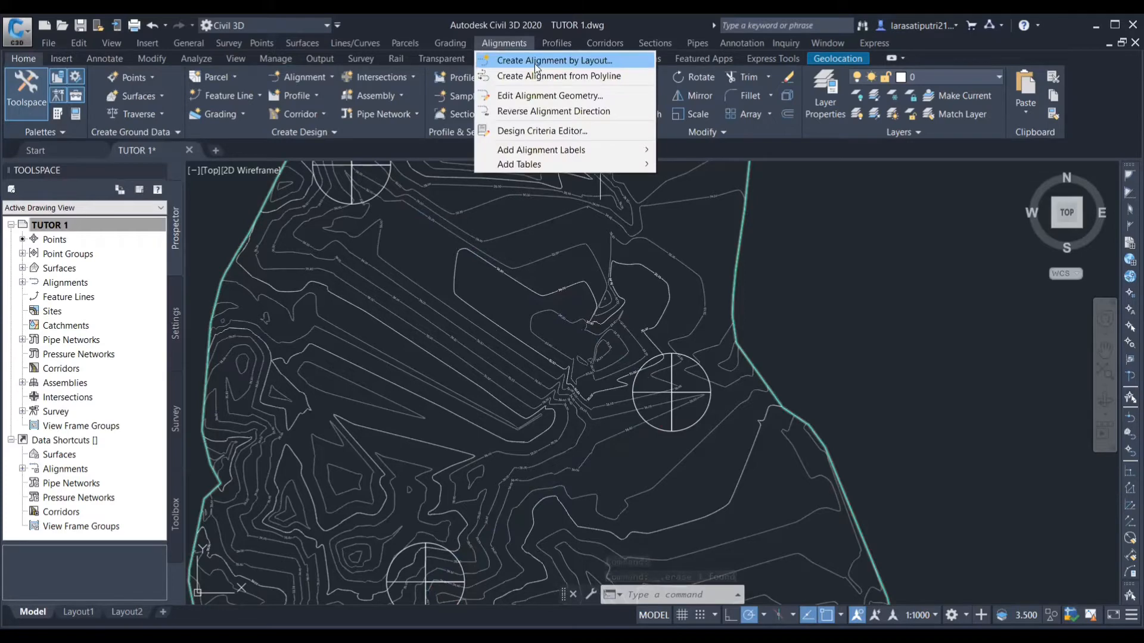
{"action": "left_click", "coordinate": [572, 61]}
{"action": "left_click_drag", "start_coordinate": [595, 138], "coordinate": [493, 136]}
{"action": "type", "text": "Ho"}
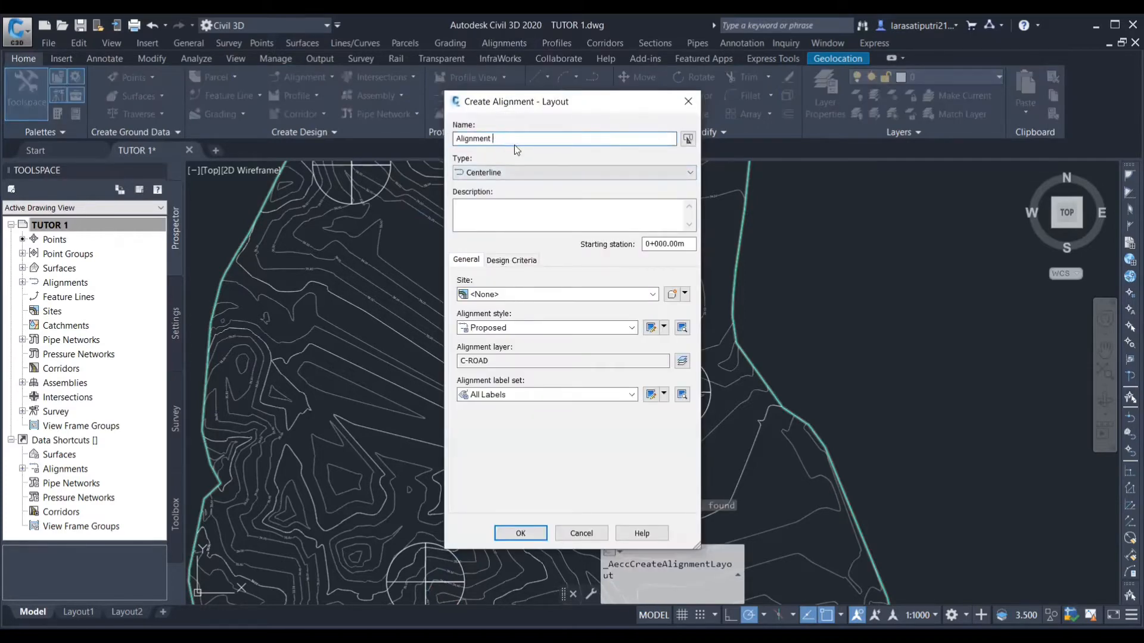
{"action": "type", "text": "rizontal"}
{"action": "left_click", "coordinate": [631, 328]}
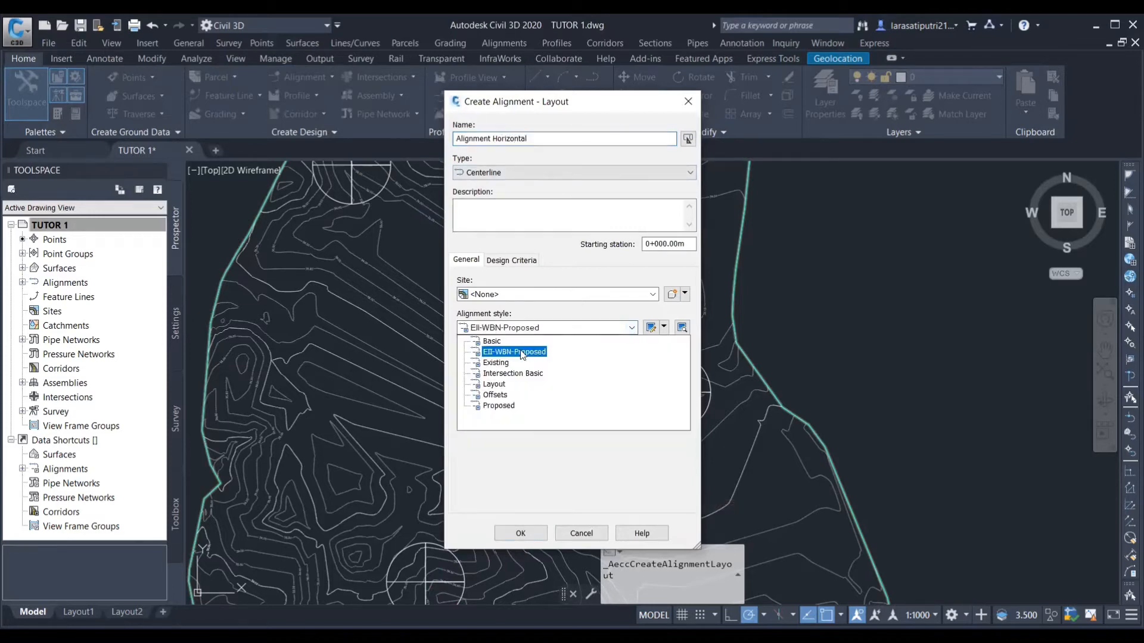
{"action": "left_click", "coordinate": [520, 352]}
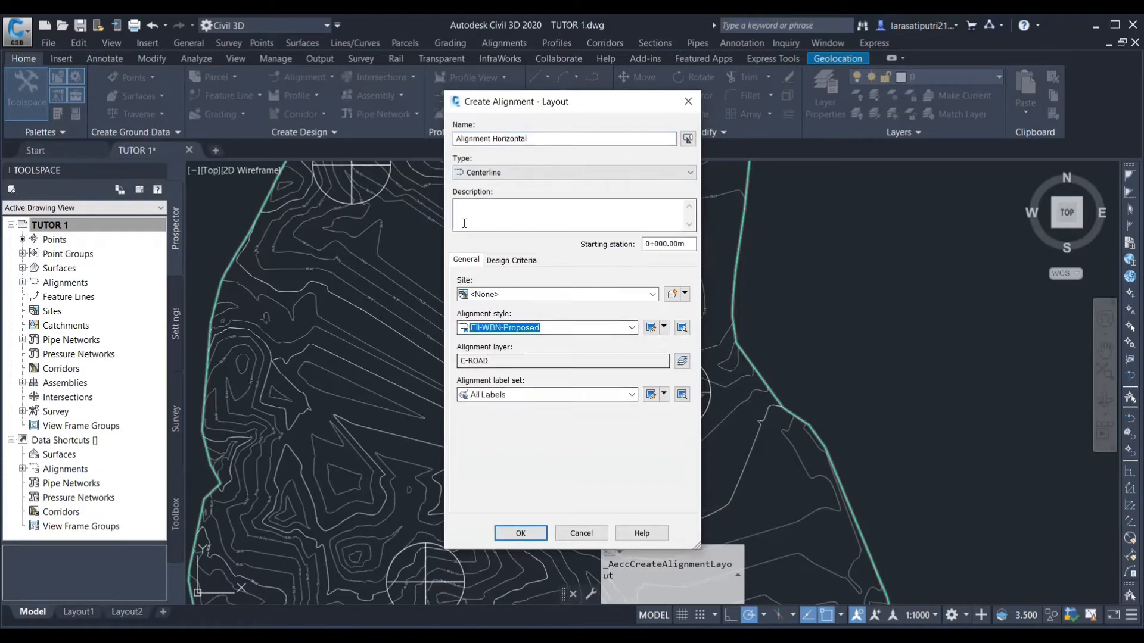
- Set the layout alignment's starting design speed to 60 km/h and enable criteria-based design
{"action": "left_click", "coordinate": [512, 260]}
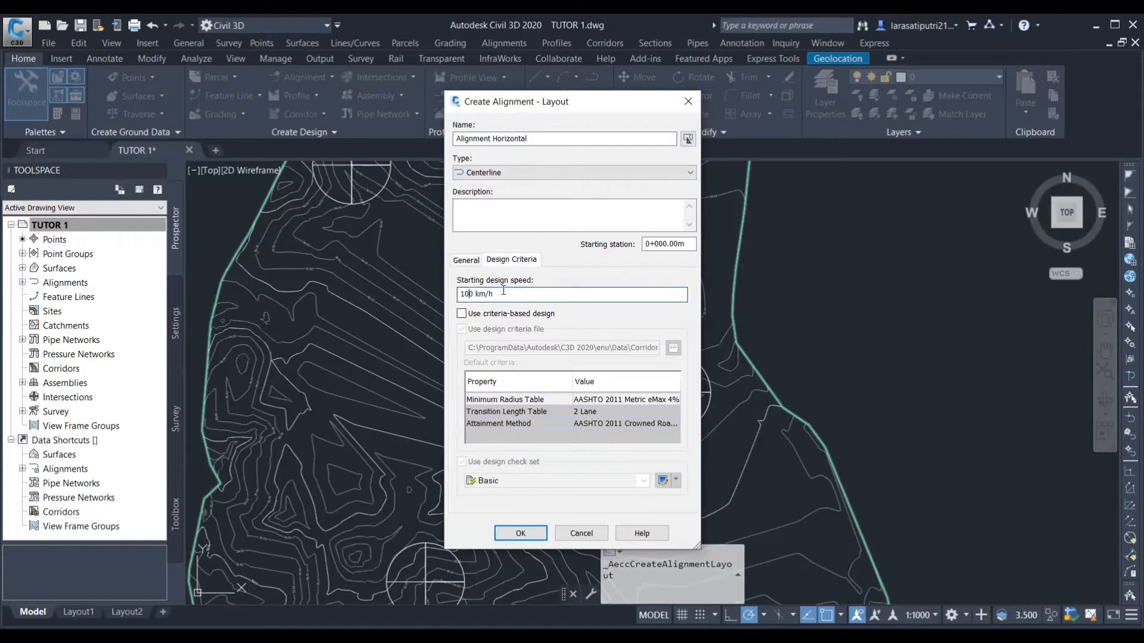
{"action": "key", "text": "BackSpace"}
{"action": "key", "text": "BackSpace"}
{"action": "type", "text": "6"}
{"action": "left_click", "coordinate": [461, 313]}
- Set the minimum radius table to AASHTO 2011 Metric eMax 8% and the attainment method to AASHTO 2011 Crowned Roadway
{"action": "left_click", "coordinate": [590, 399]}
{"action": "left_click", "coordinate": [589, 401]}
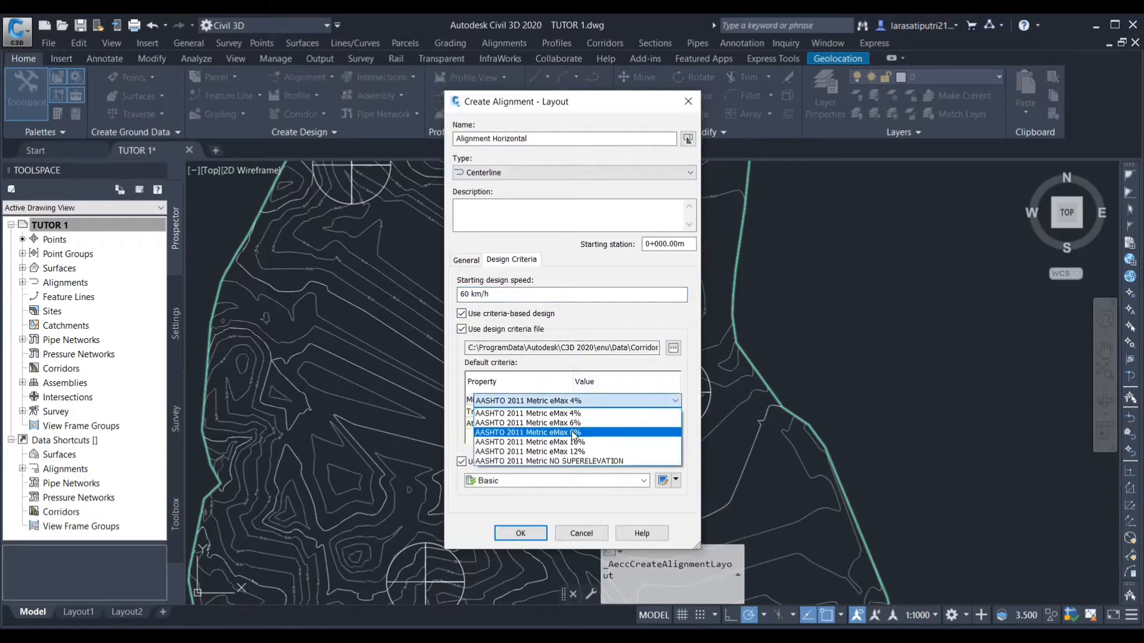
{"action": "left_click", "coordinate": [573, 432]}
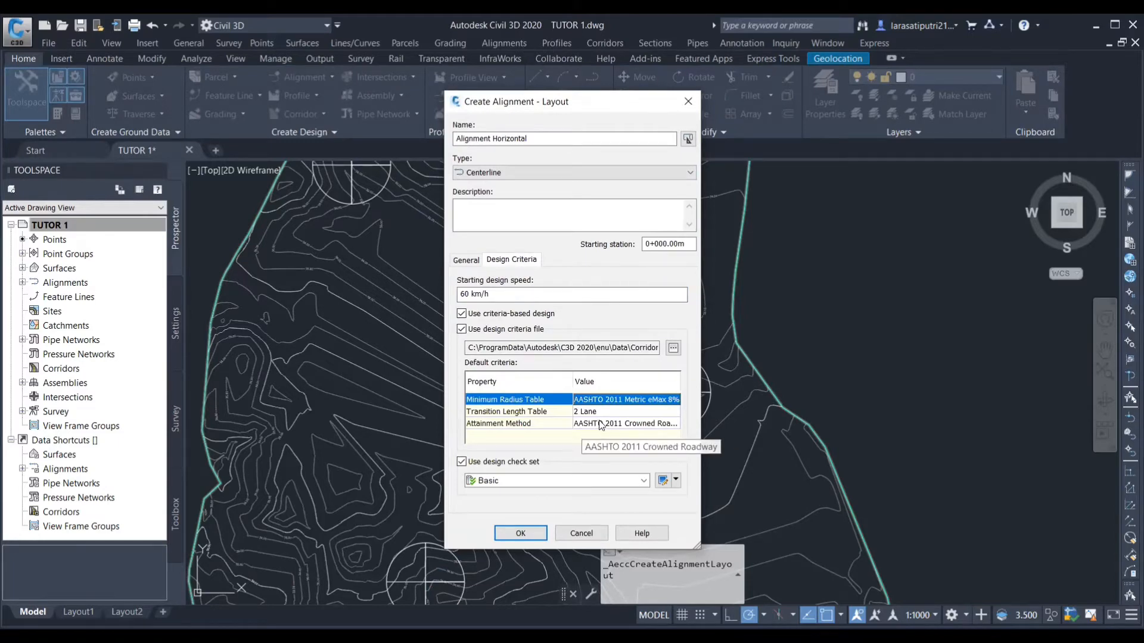
{"action": "left_click", "coordinate": [588, 422]}
{"action": "left_click", "coordinate": [590, 422]}
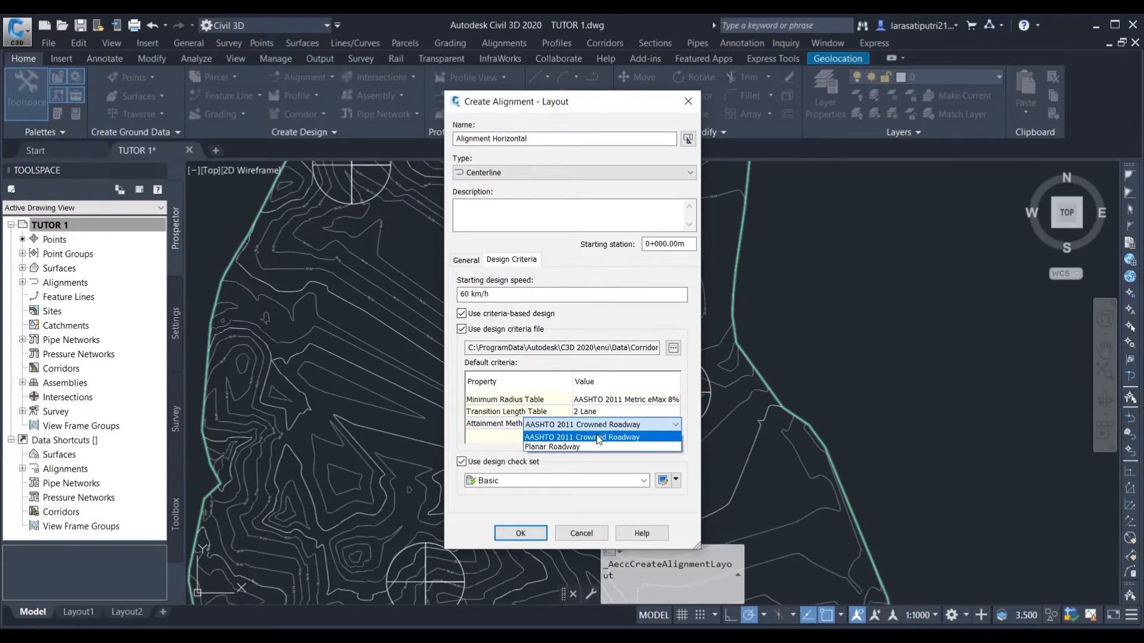
{"action": "left_click", "coordinate": [599, 438]}
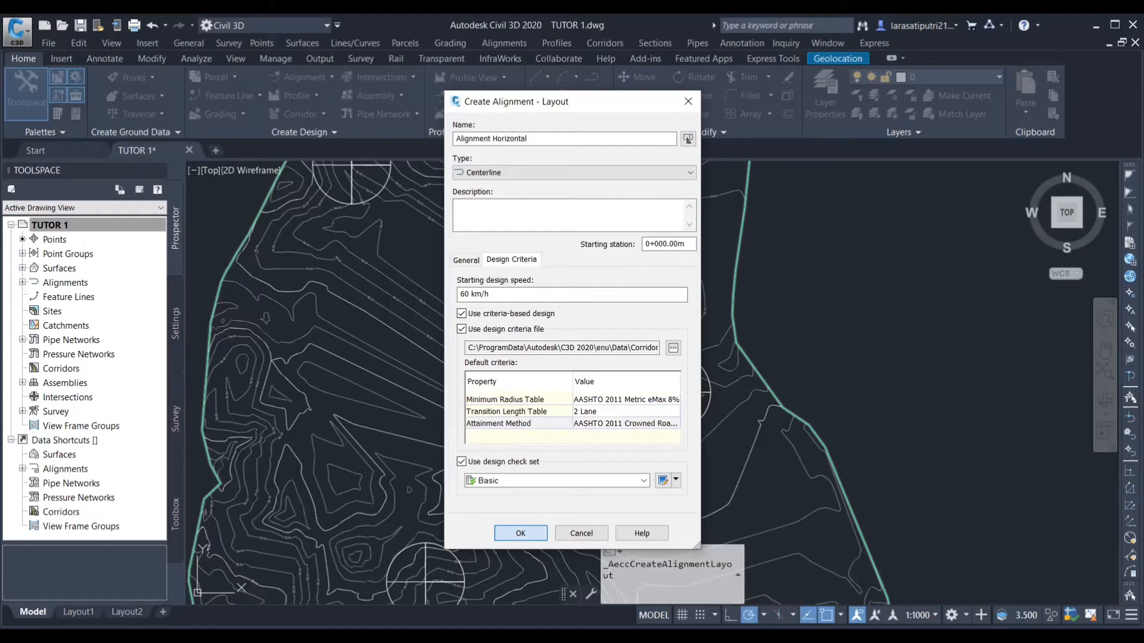
- Accept the new alignment's settings and enable spiral in, with a 60 m length, and spiral out in the curve and spiral settings
{"action": "key", "text": "Return"}
{"action": "scroll", "coordinate": [550, 395], "scroll_direction": "down", "scroll_amount": 5}
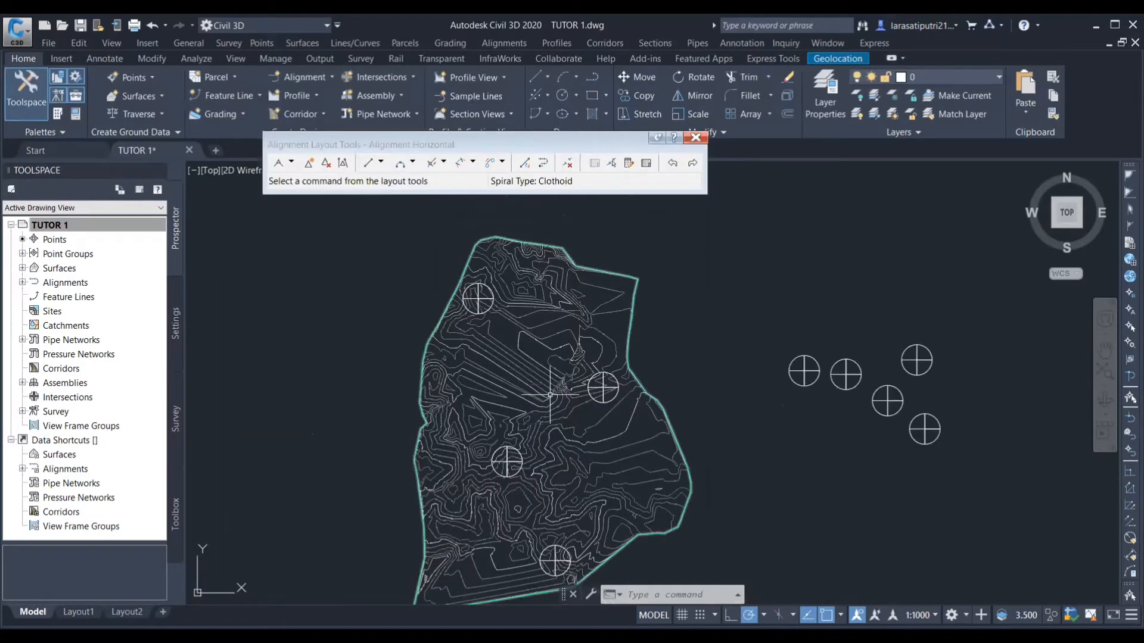
{"action": "left_click", "coordinate": [291, 162]}
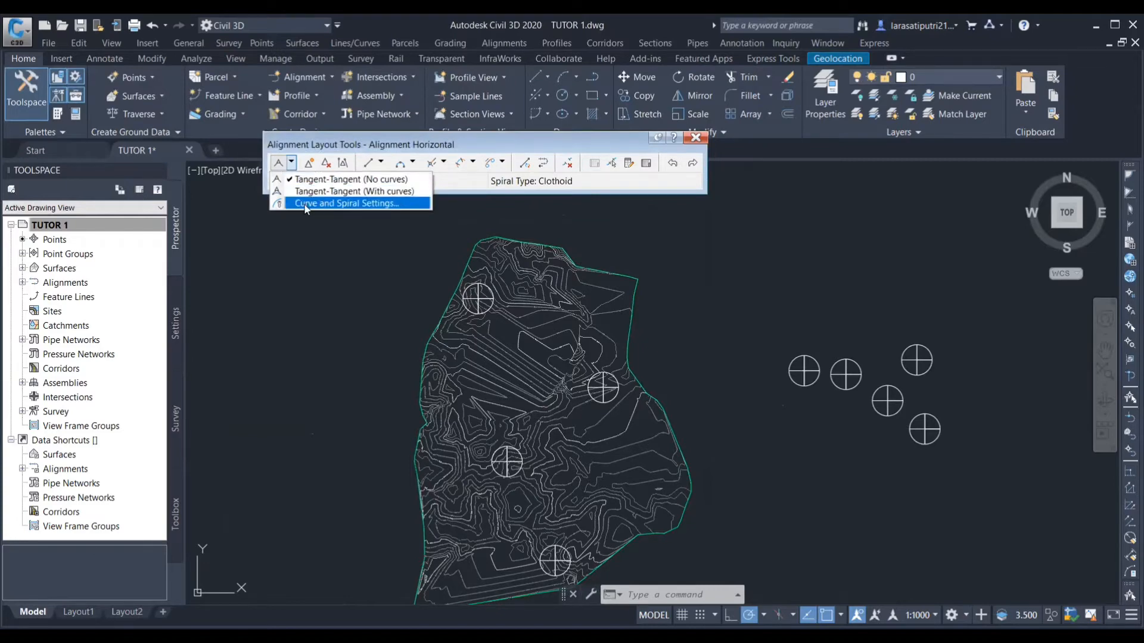
{"action": "key", "text": "Return"}
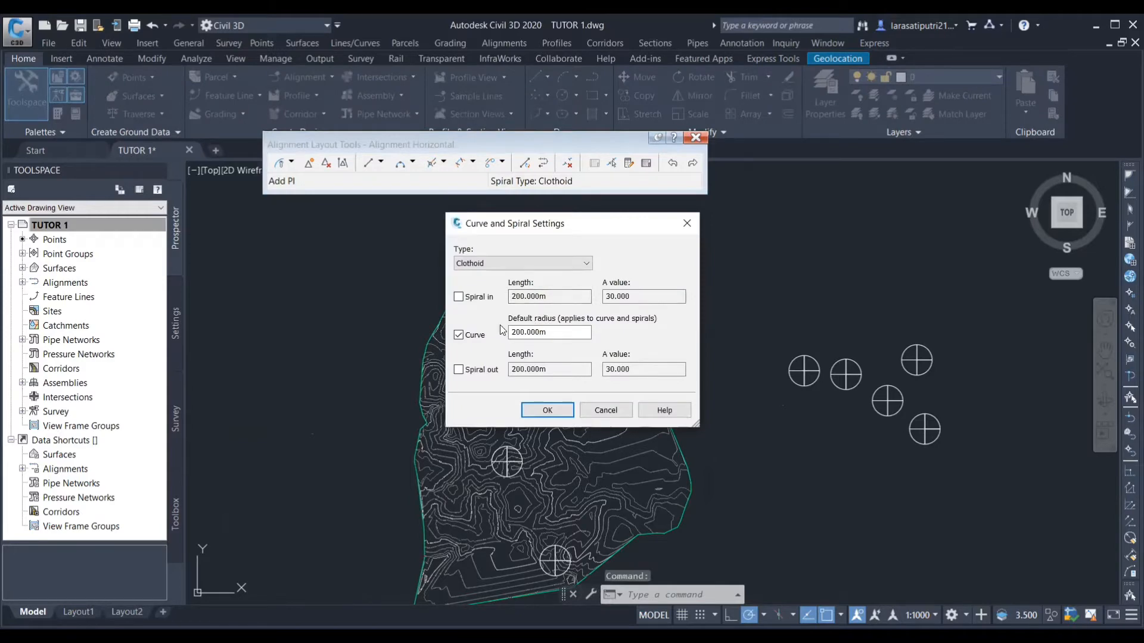
{"action": "left_click", "coordinate": [459, 369]}
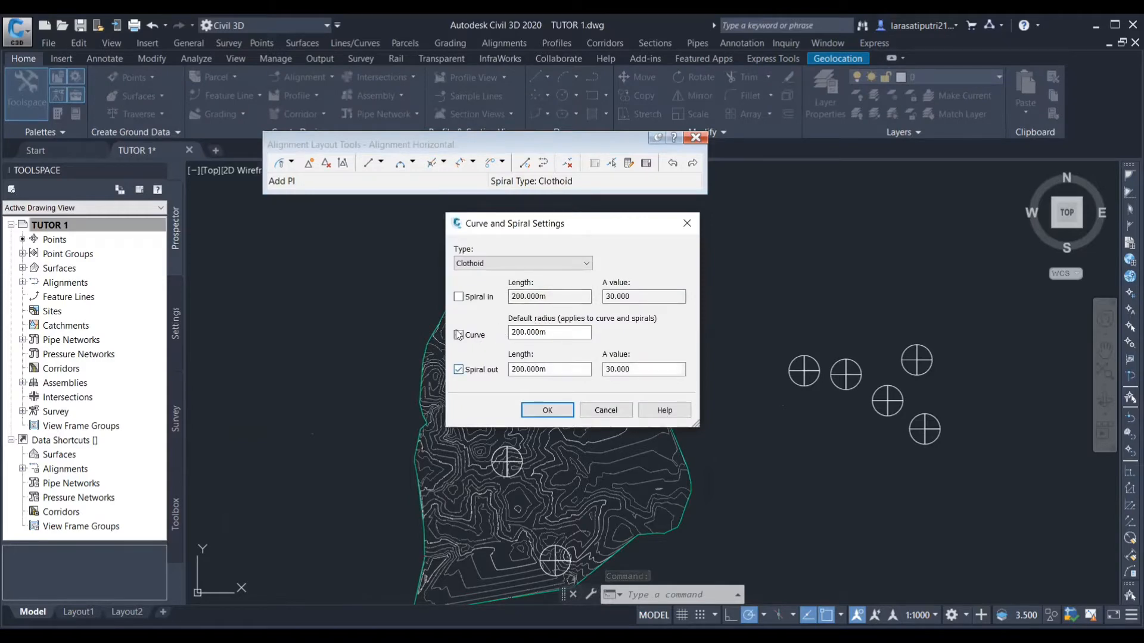
{"action": "left_click", "coordinate": [459, 298]}
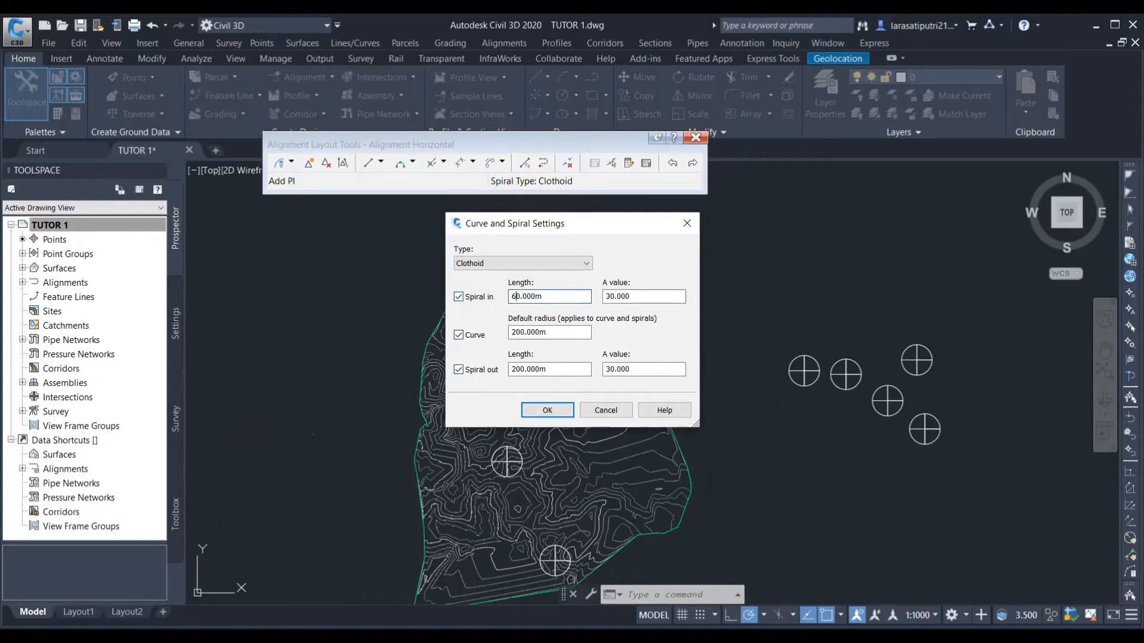
- Set the default curve radius to 120 m and the spiral-out length to 60 m in the curve and spiral settings
{"action": "left_click", "coordinate": [520, 333]}
{"action": "key", "text": "BackSpace"}
{"action": "key", "text": "BackSpace"}
{"action": "type", "text": "120"}
{"action": "key", "text": "BackSpace"}
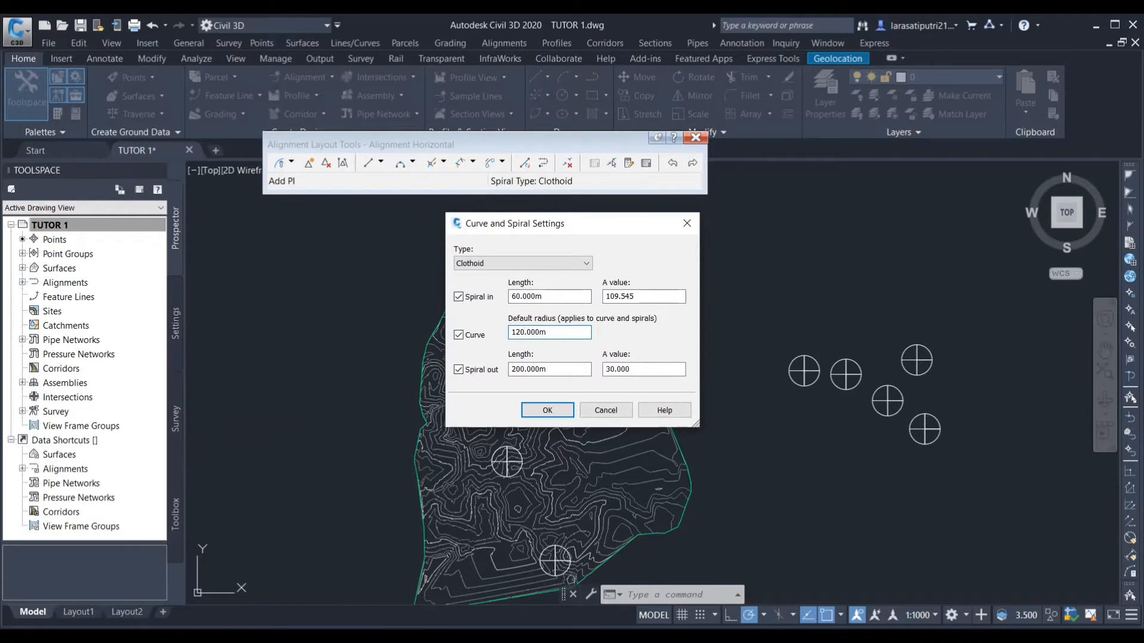
{"action": "left_click", "coordinate": [520, 370]}
{"action": "key", "text": "BackSpace"}
{"action": "key", "text": "BackSpace"}
{"action": "type", "text": "6"}
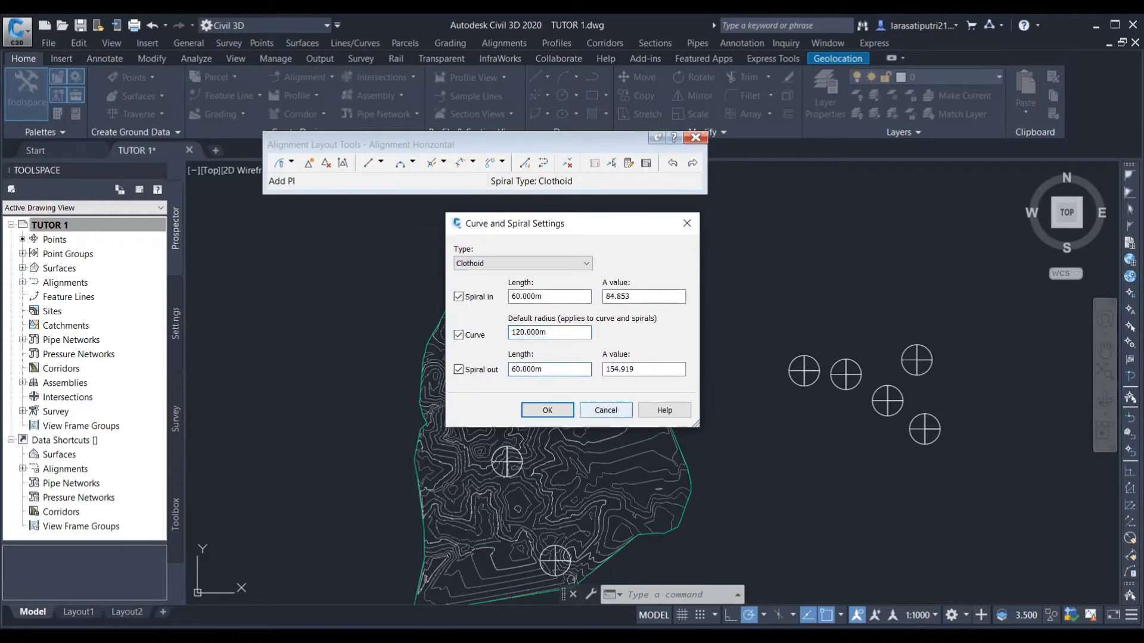
{"action": "left_click", "coordinate": [551, 408]}
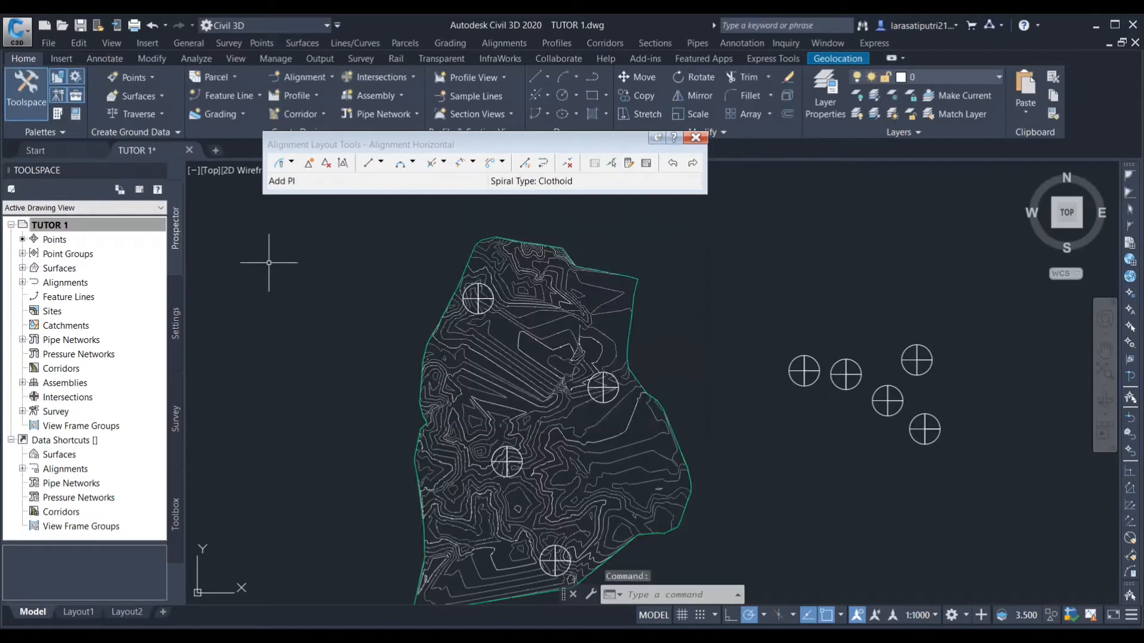
- Draw the alignment as tangents without curves through the four crosshair markers on the surface, from the northernmost to the southernmost
{"action": "left_click", "coordinate": [290, 164]}
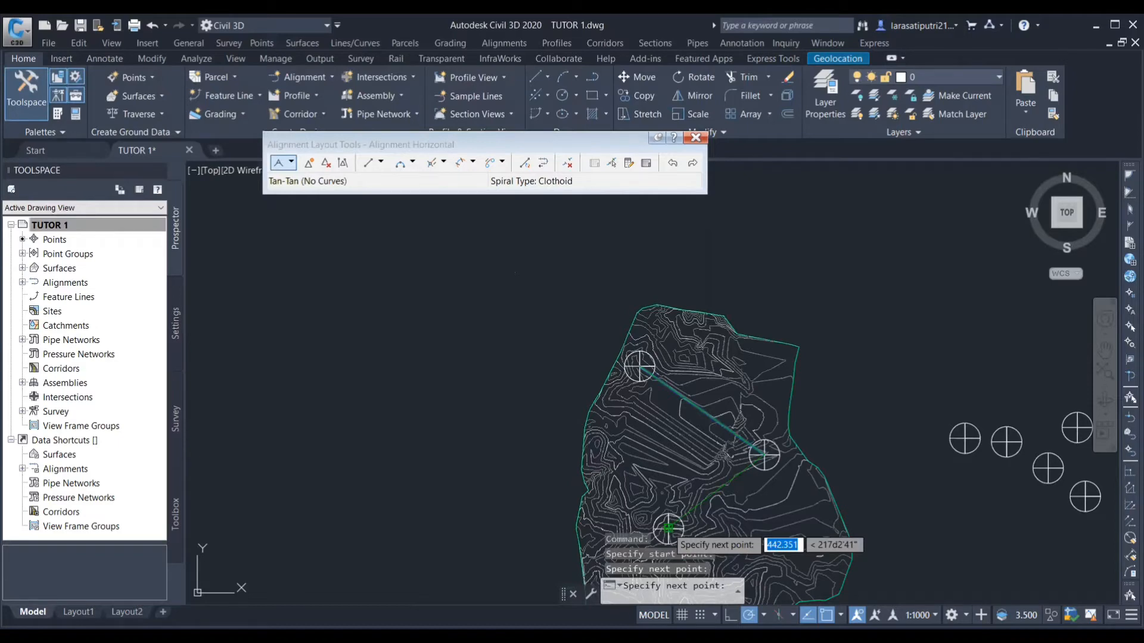
{"action": "left_click", "coordinate": [668, 528]}
{"action": "scroll", "coordinate": [700, 479], "scroll_direction": "up", "scroll_amount": 4}
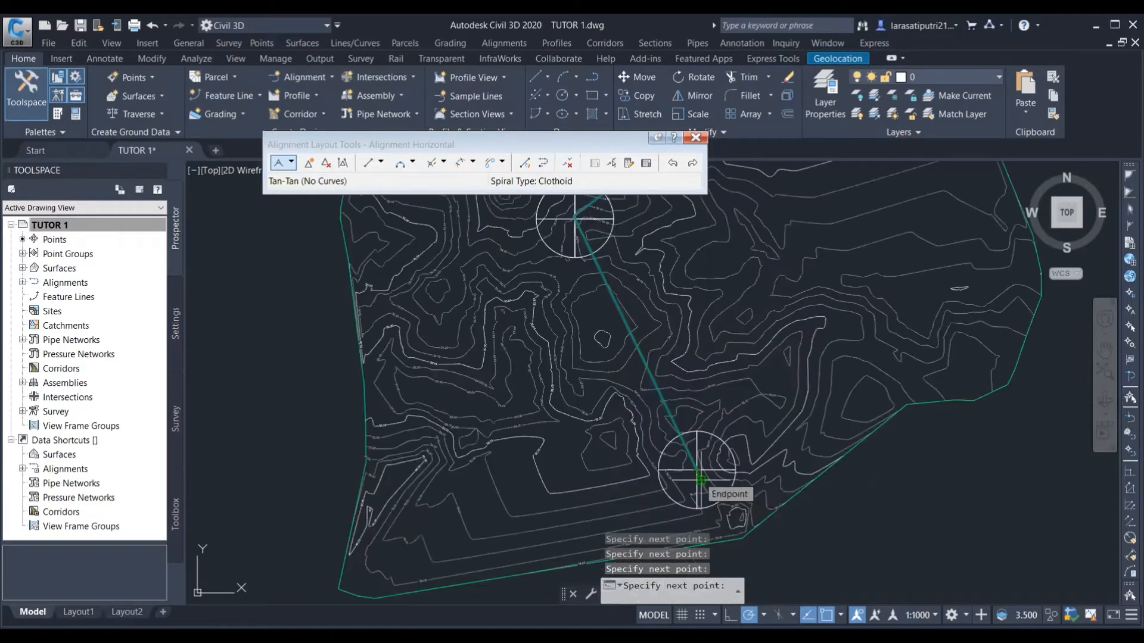
{"action": "left_click", "coordinate": [700, 480]}
{"action": "key", "text": "Escape"}
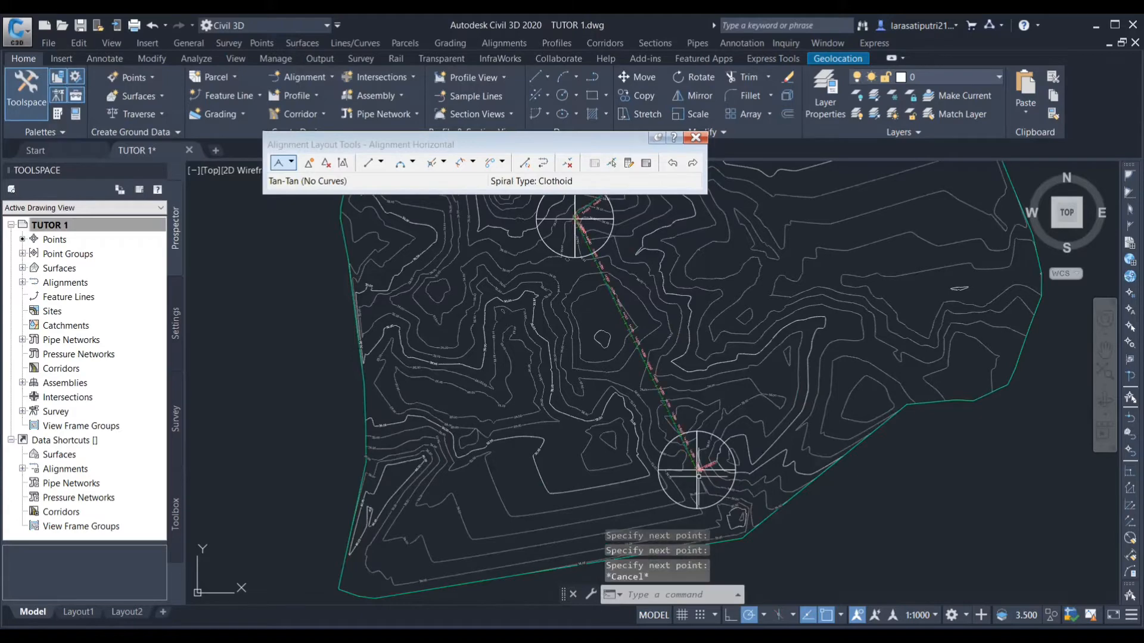
- Add a free curve fillet of 120 m radius, with a solution angle less than 180, between the two tangents meeting at the second marker
{"action": "scroll", "coordinate": [698, 476], "scroll_direction": "down", "scroll_amount": 5}
{"action": "scroll", "coordinate": [736, 337], "scroll_direction": "up", "scroll_amount": 6}
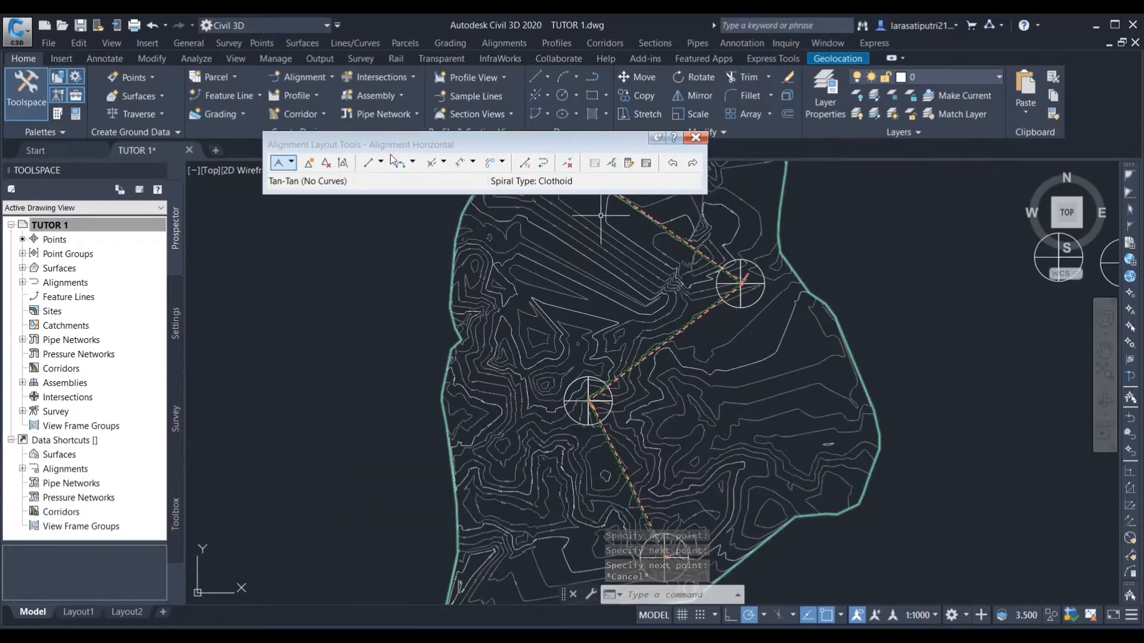
{"action": "left_click", "coordinate": [413, 163]}
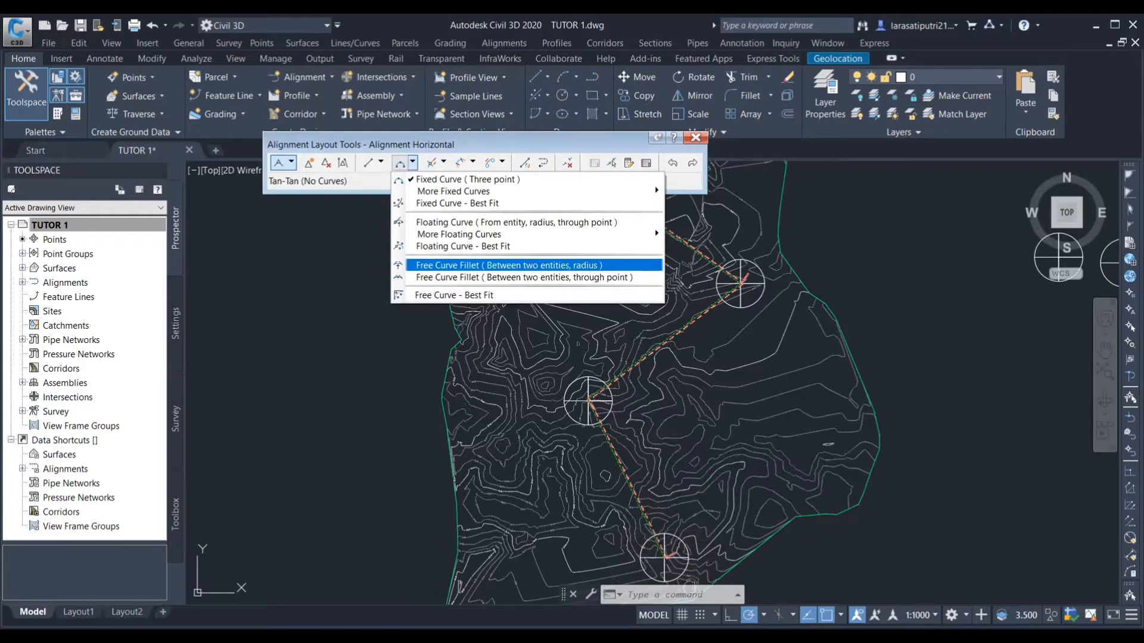
{"action": "left_click", "coordinate": [508, 266]}
{"action": "scroll", "coordinate": [633, 328], "scroll_direction": "up", "scroll_amount": 6}
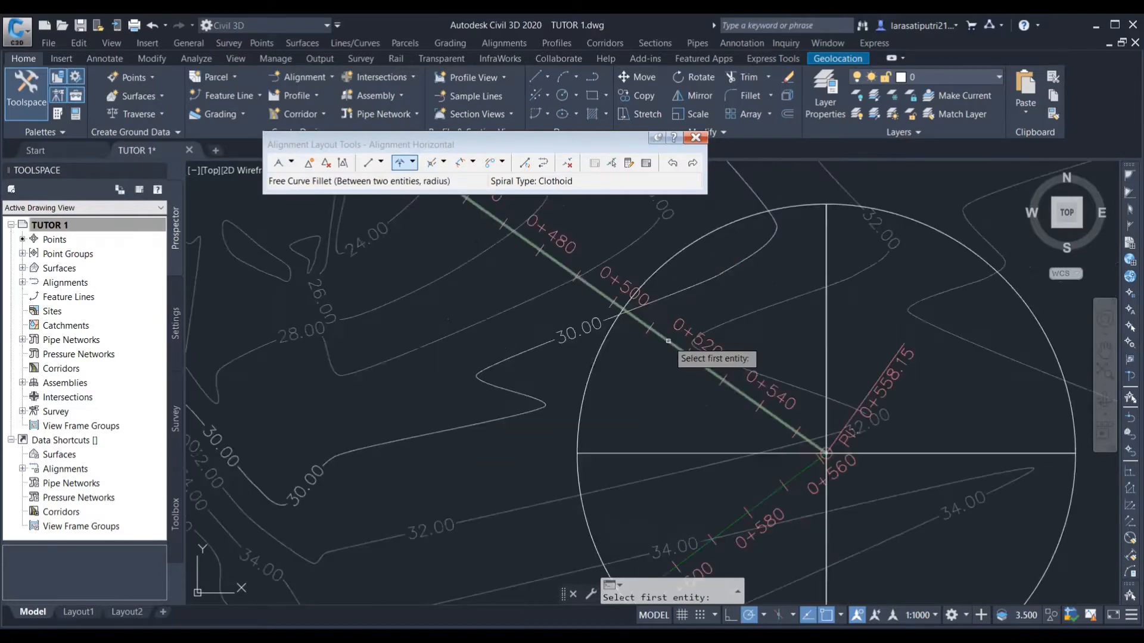
{"action": "left_click", "coordinate": [668, 342]}
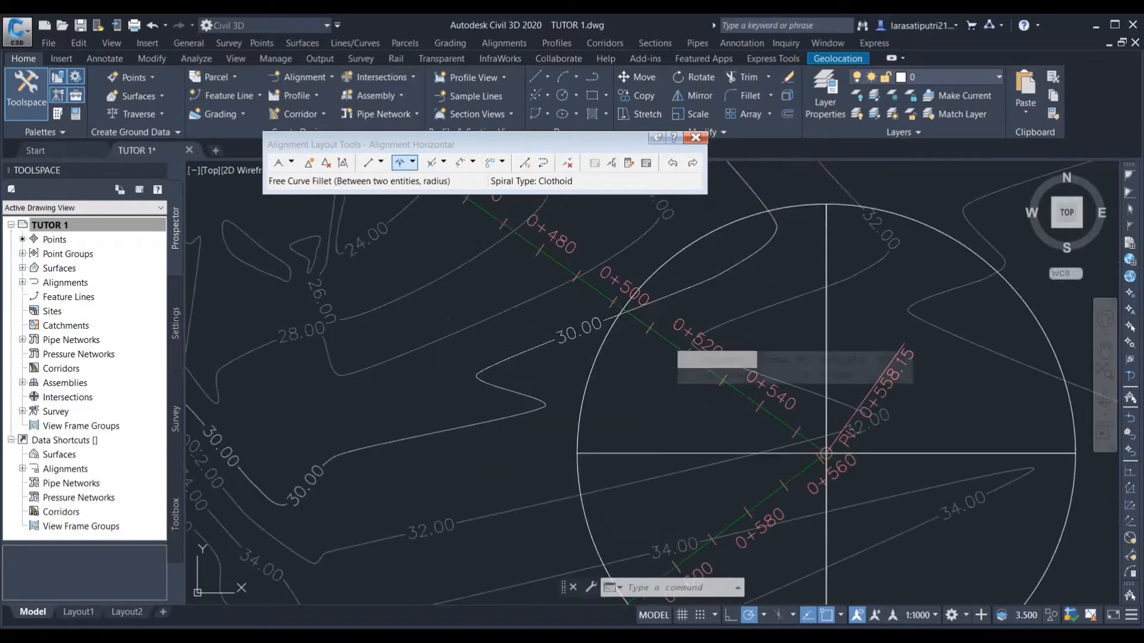
{"action": "left_click", "coordinate": [756, 500]}
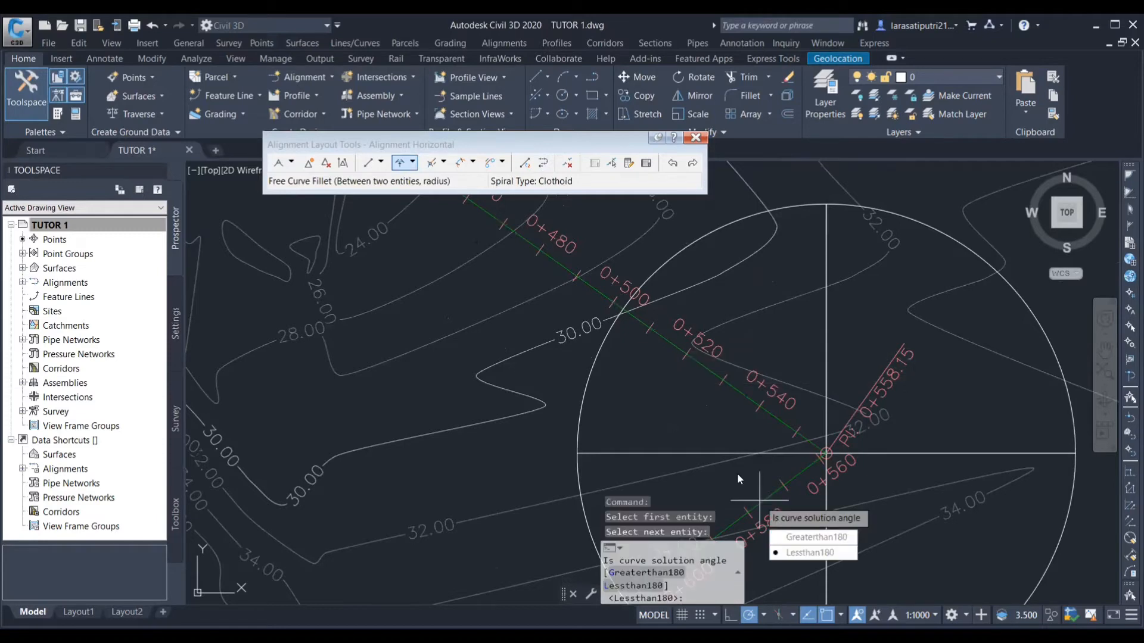
{"action": "key", "text": "Return"}
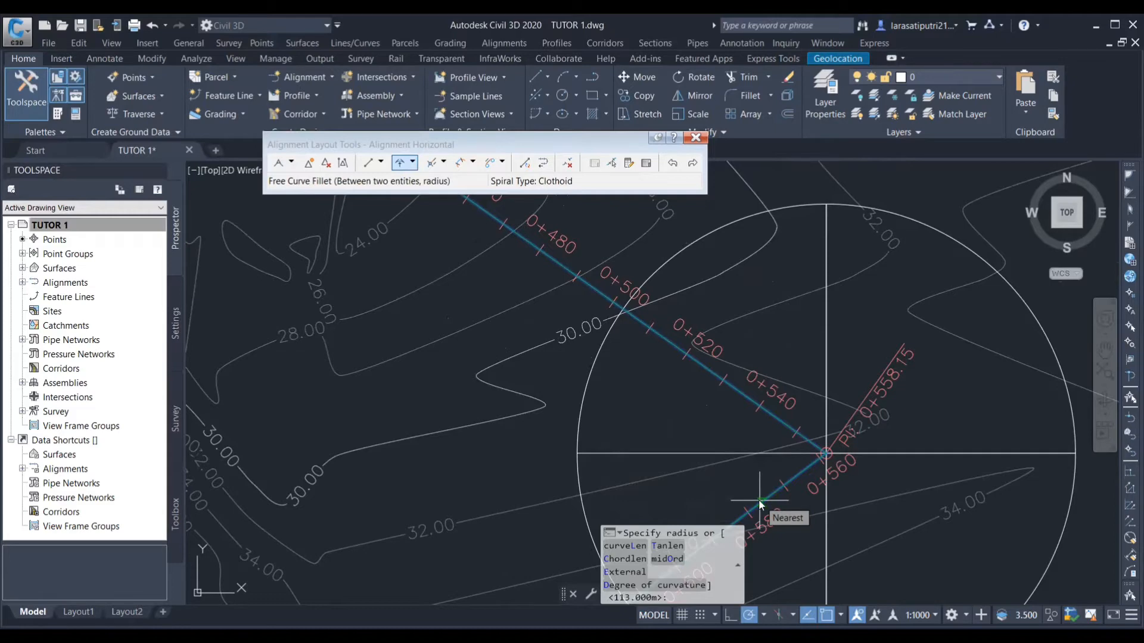
{"action": "type", "text": "120"}
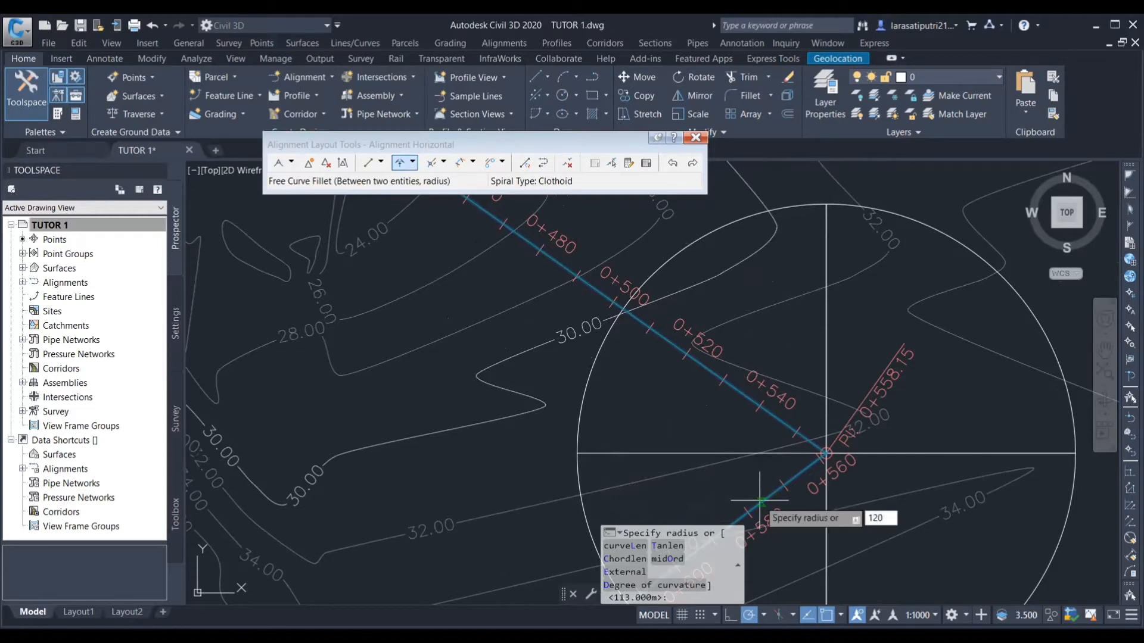
{"action": "key", "text": "Return"}
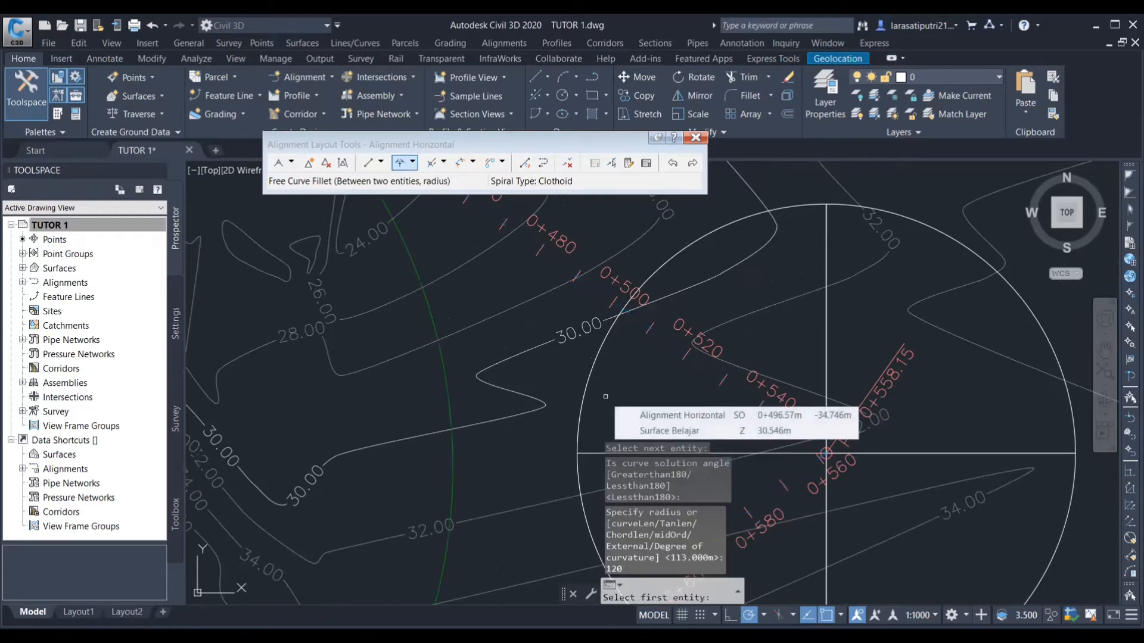
{"action": "scroll", "coordinate": [605, 396], "scroll_direction": "down", "scroll_amount": 5}
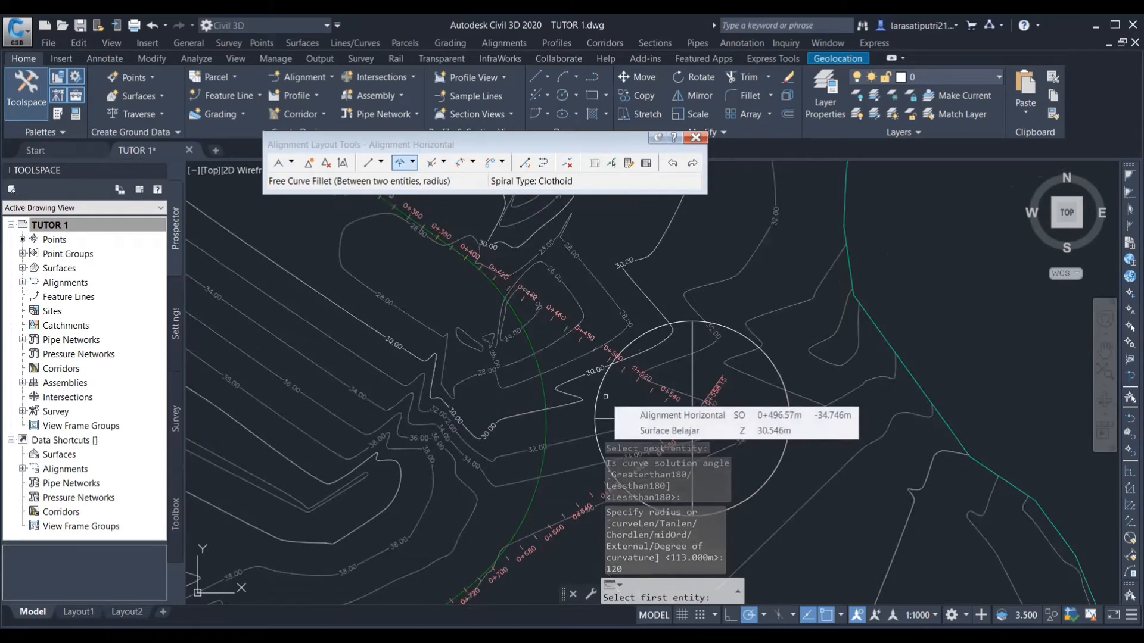
{"action": "scroll", "coordinate": [605, 396], "scroll_direction": "down", "scroll_amount": 5}
{"action": "key", "text": "Escape"}
{"action": "scroll", "coordinate": [566, 379], "scroll_direction": "down", "scroll_amount": 5}
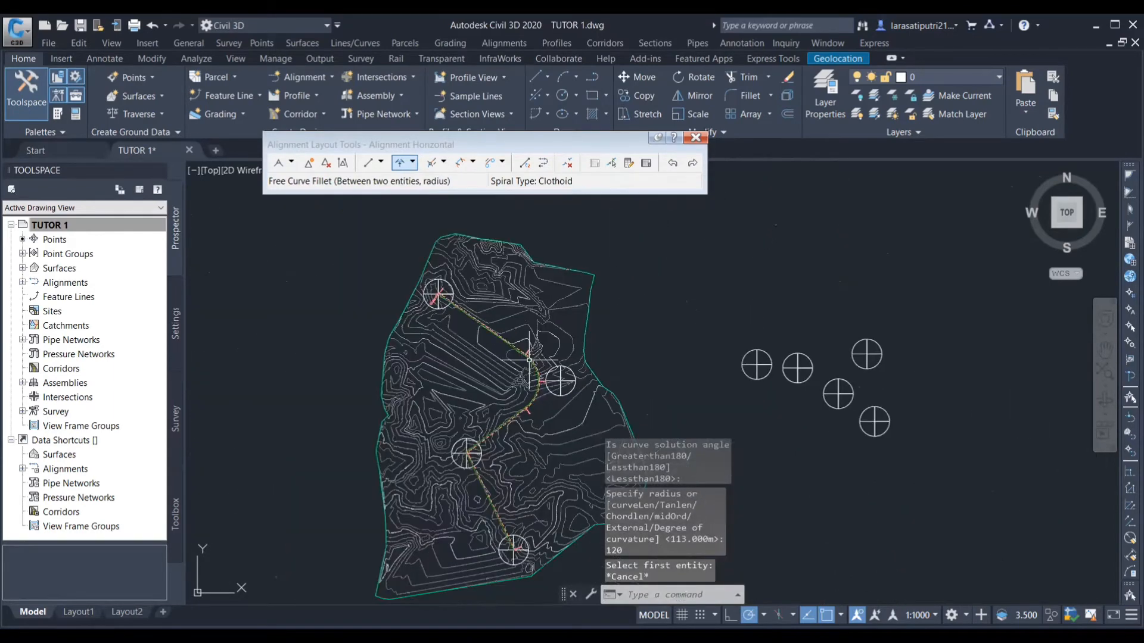
- Add a free spiral-curve-spiral at the third marker with angle less than 180, radius 120 m, and spiral-in and spiral-out lengths of 60 m
{"action": "scroll", "coordinate": [465, 429], "scroll_direction": "down", "scroll_amount": 5}
{"action": "scroll", "coordinate": [487, 383], "scroll_direction": "up", "scroll_amount": 10}
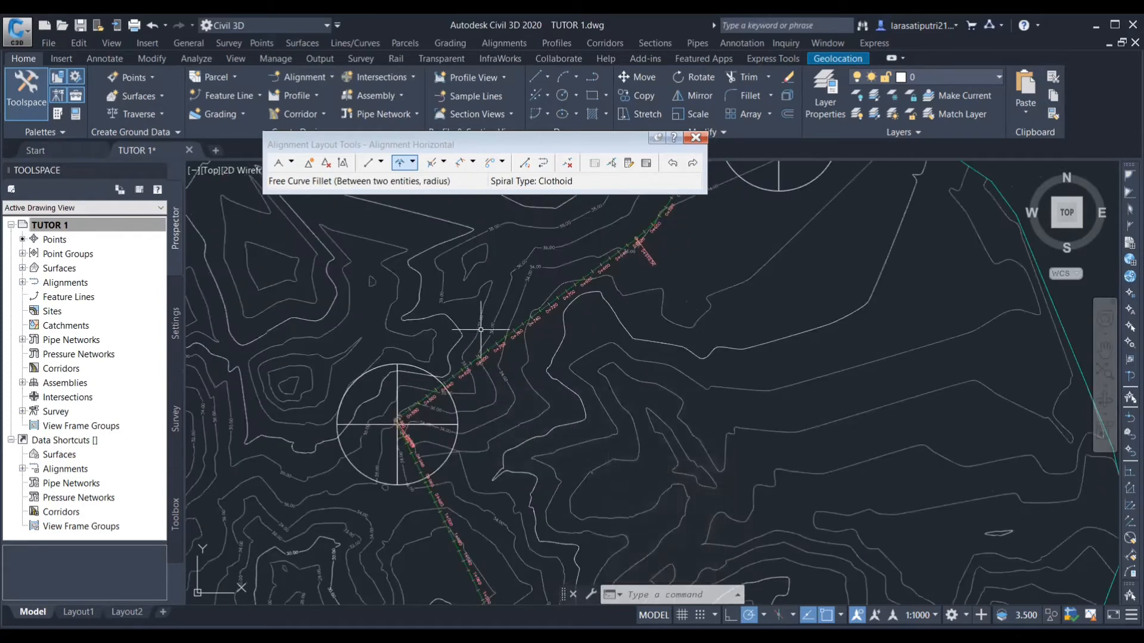
{"action": "left_click", "coordinate": [473, 163]}
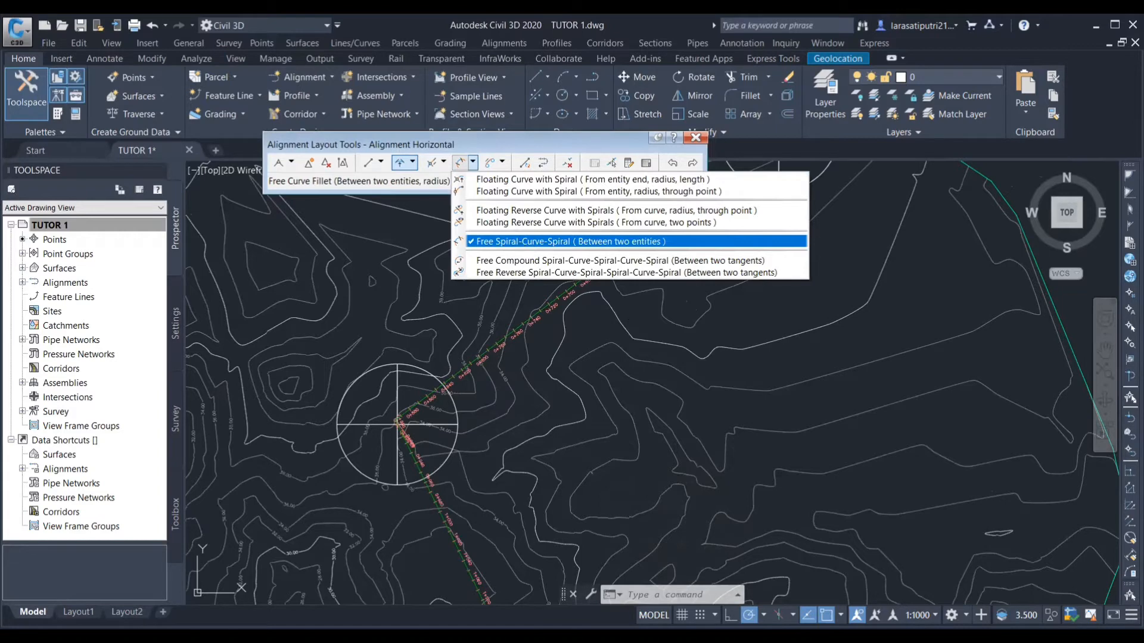
{"action": "left_click", "coordinate": [569, 241]}
{"action": "scroll", "coordinate": [419, 427], "scroll_direction": "up", "scroll_amount": 4}
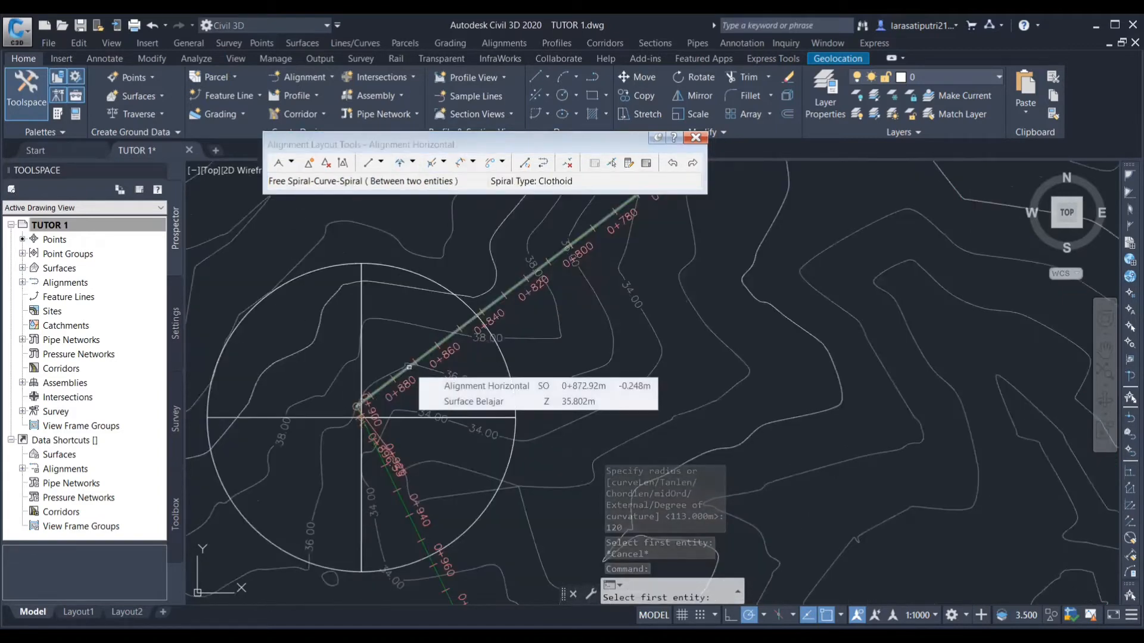
{"action": "scroll", "coordinate": [400, 483], "scroll_direction": "up", "scroll_amount": 2}
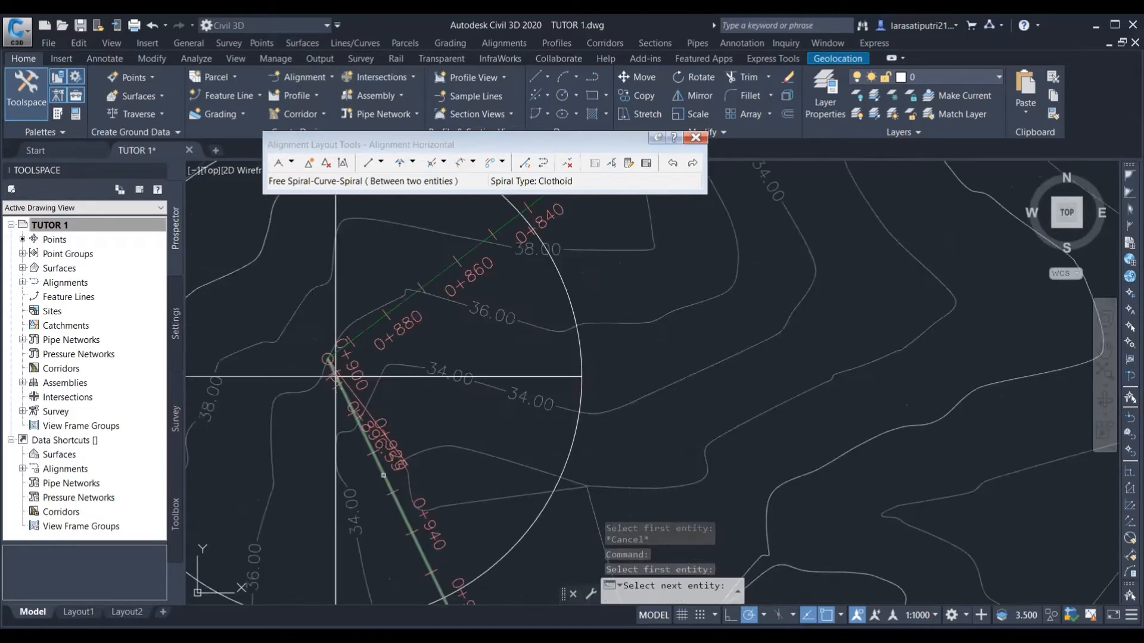
{"action": "left_click", "coordinate": [384, 478]}
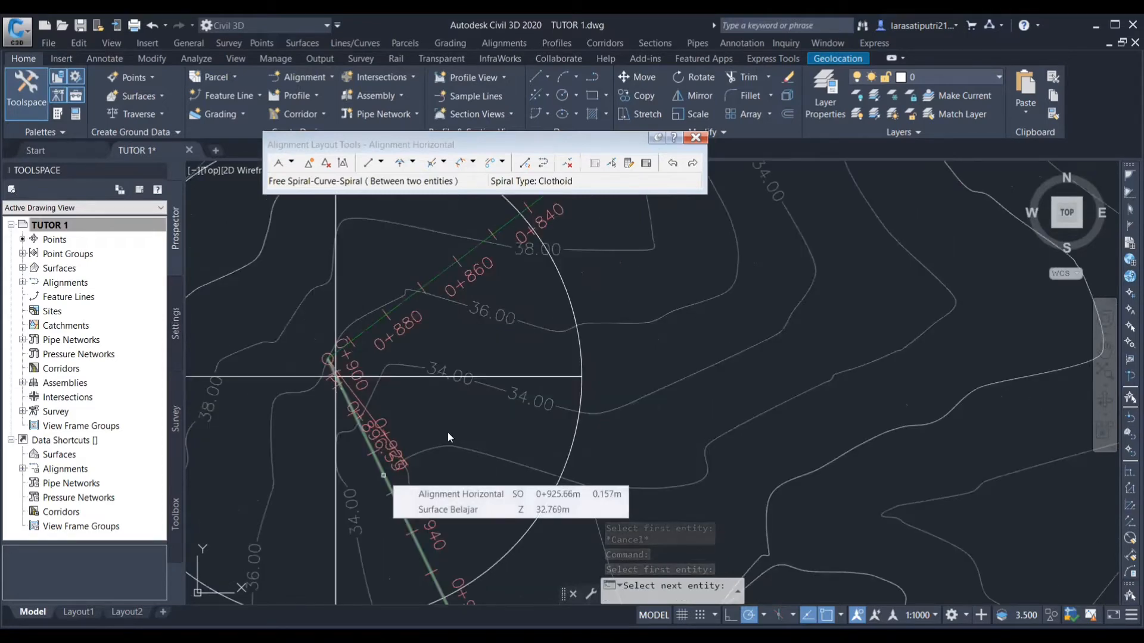
{"action": "left_click", "coordinate": [384, 476]}
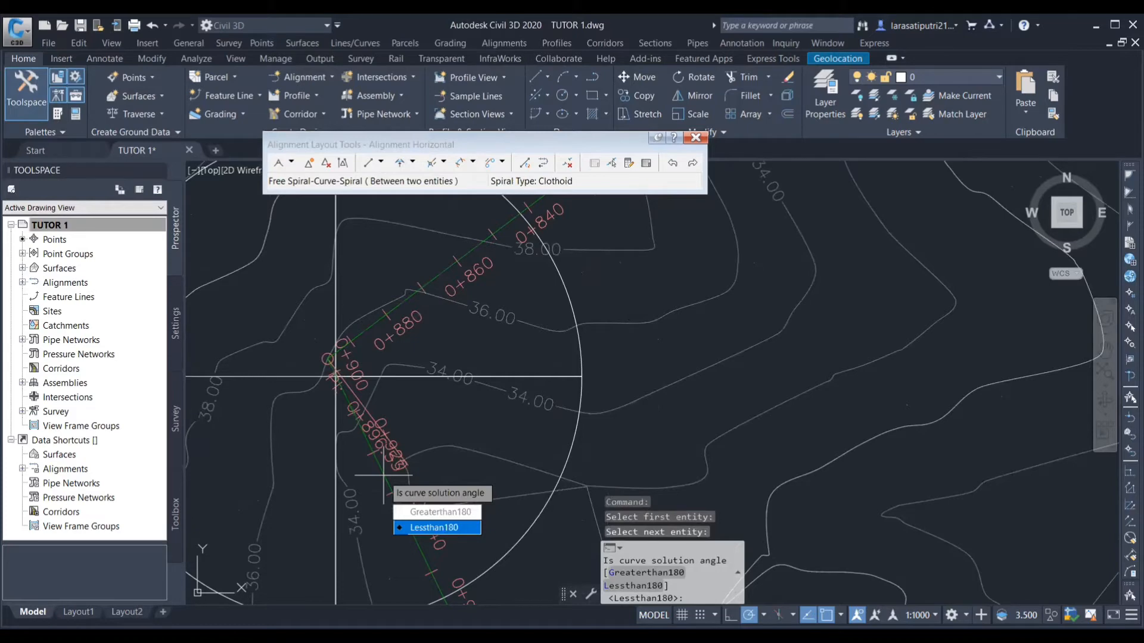
{"action": "key", "text": "Return"}
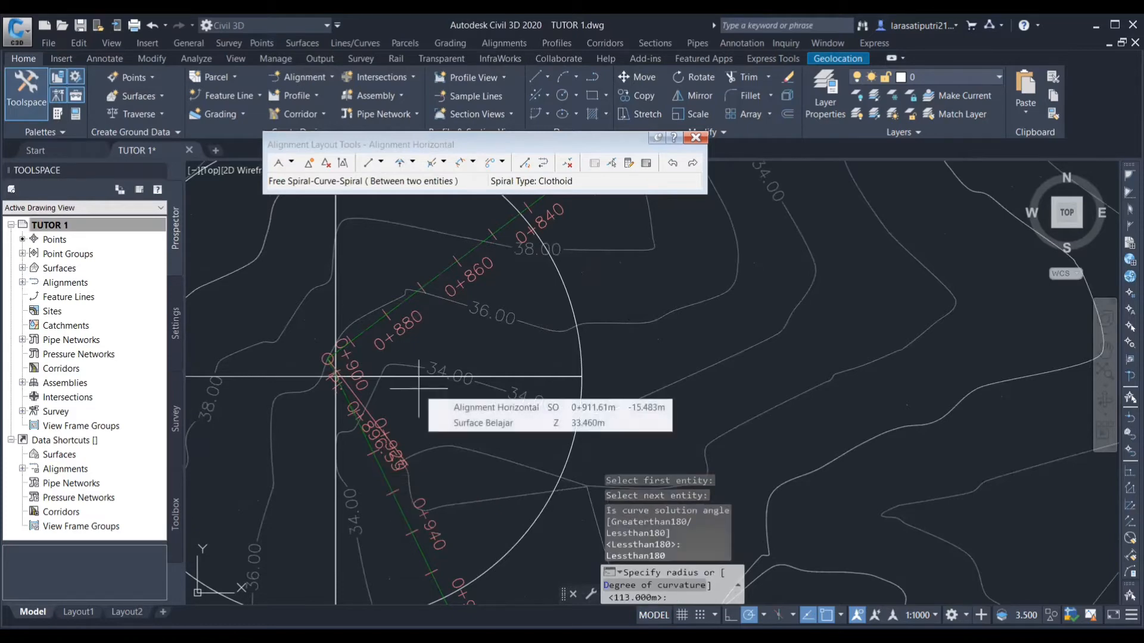
{"action": "type", "text": "120"}
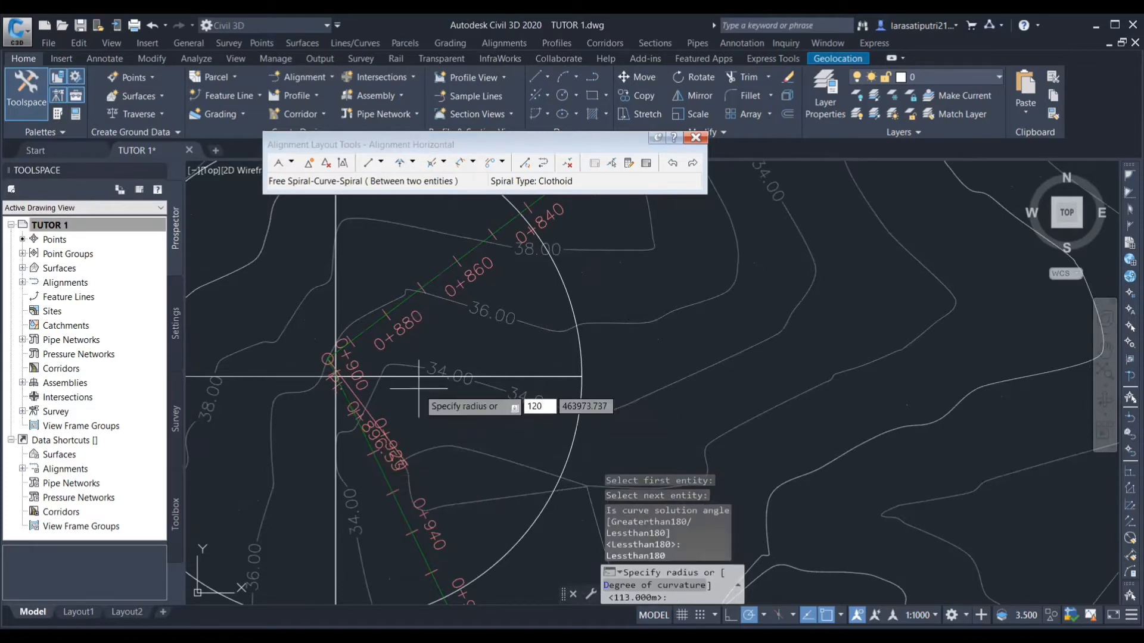
{"action": "key", "text": "Return"}
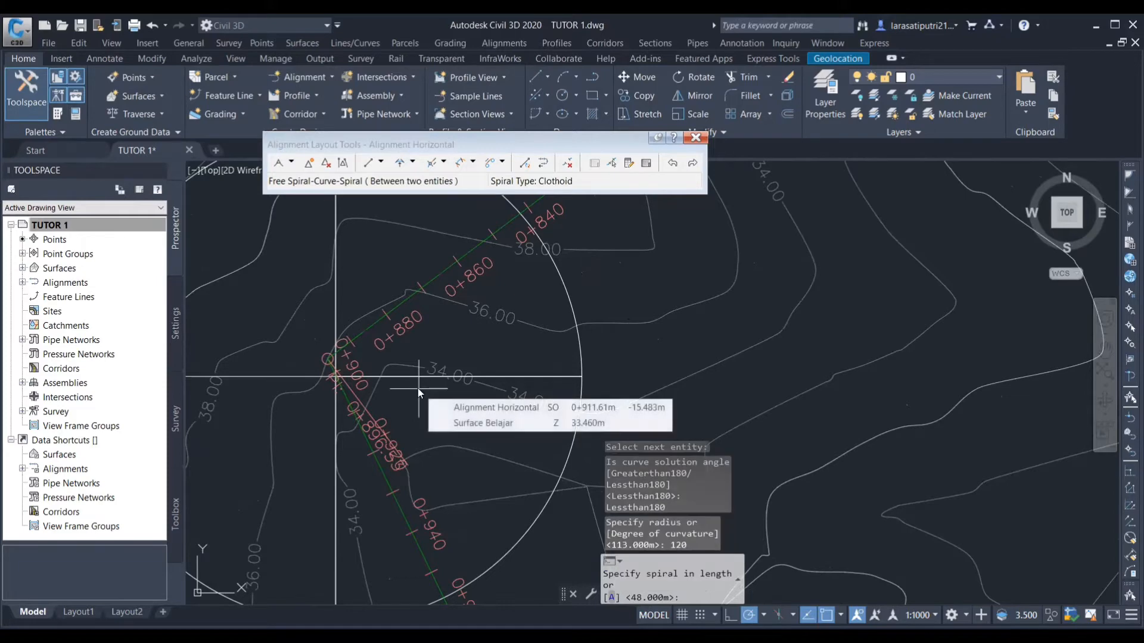
{"action": "type", "text": "60"}
{"action": "key", "text": "Return"}
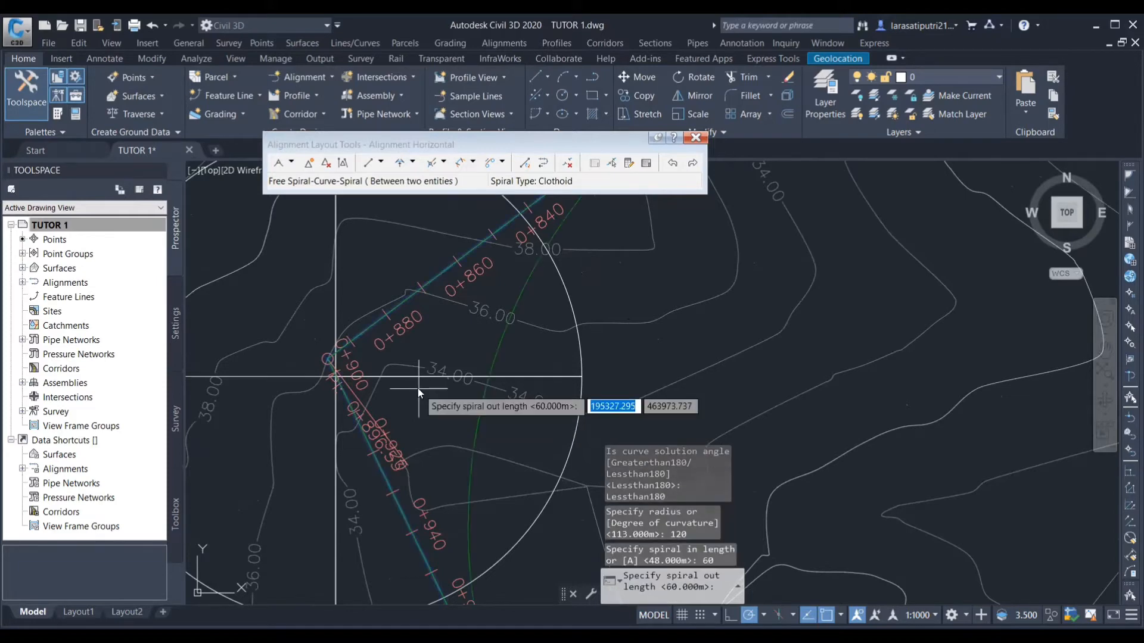
{"action": "type", "text": "60"}
{"action": "key", "text": "Return"}
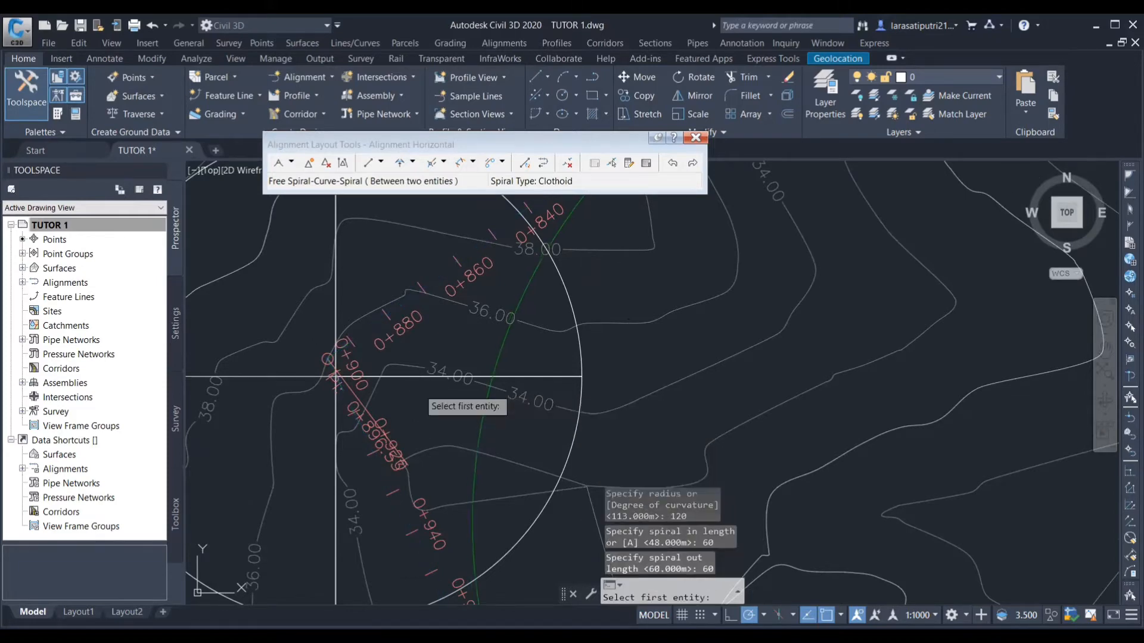
{"action": "key", "text": "Escape"}
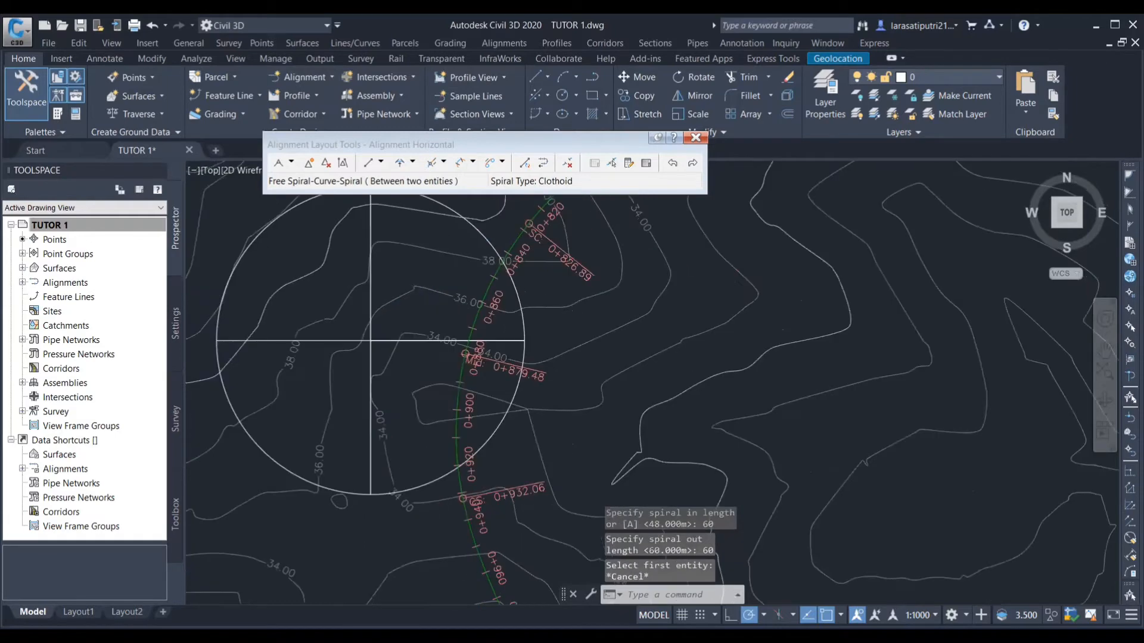
{"action": "scroll", "coordinate": [426, 285], "scroll_direction": "down", "scroll_amount": 10}
{"action": "scroll", "coordinate": [469, 340], "scroll_direction": "up", "scroll_amount": 4}
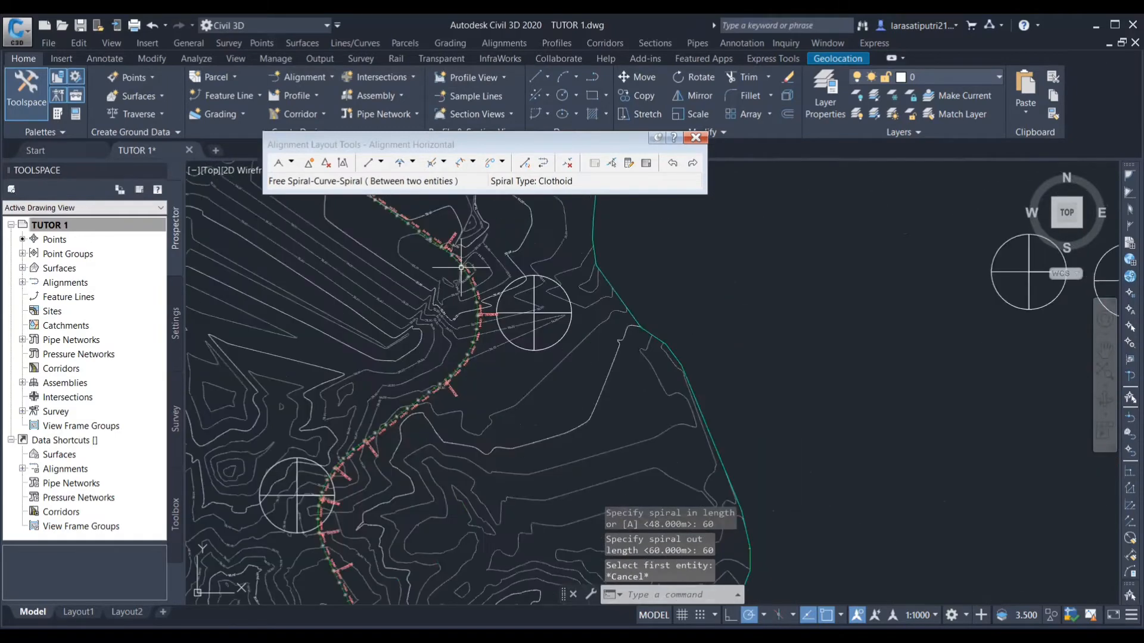
{"action": "scroll", "coordinate": [435, 453], "scroll_direction": "down", "scroll_amount": 5}
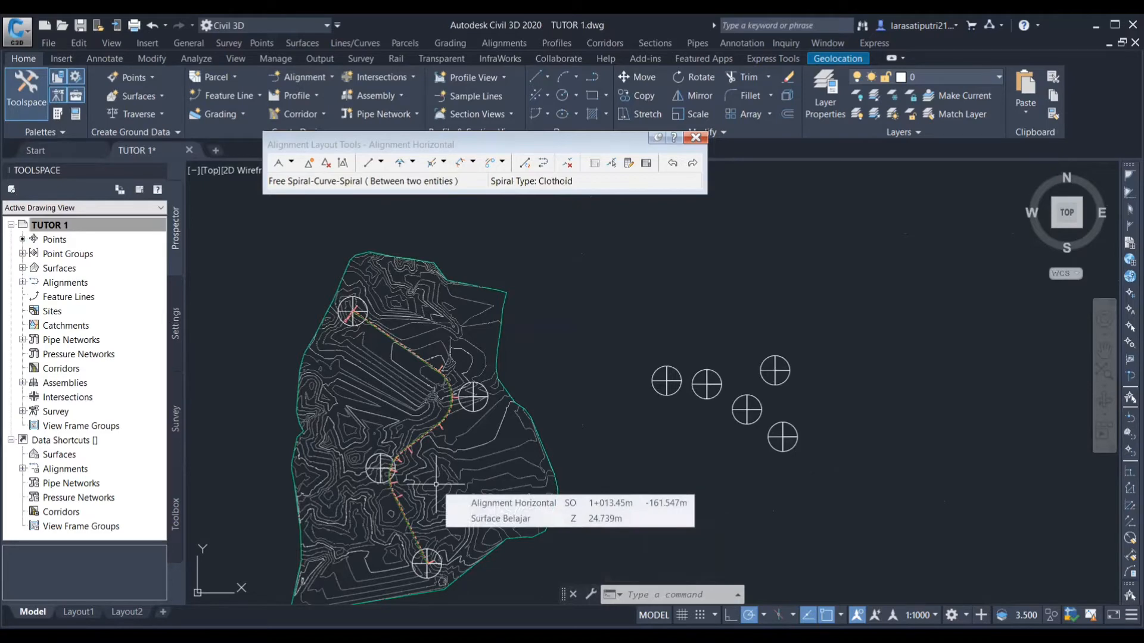
- Edit the style of the horizontal alignment and set the plan display colour of its Line component to index colour 10 (red)
{"action": "scroll", "coordinate": [457, 390], "scroll_direction": "up", "scroll_amount": 8}
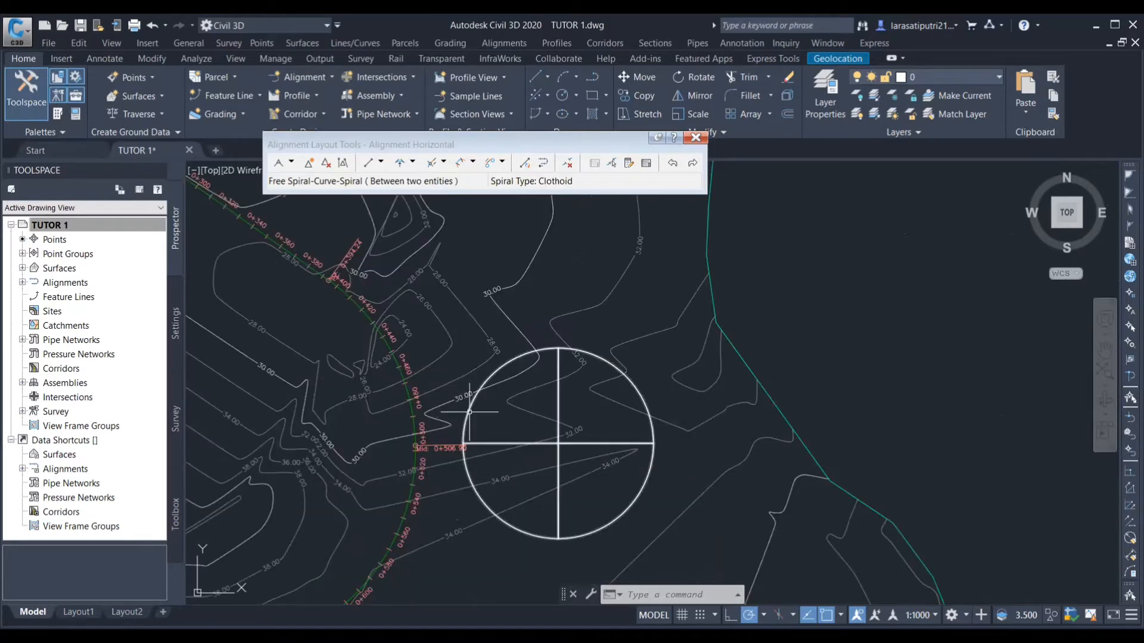
{"action": "scroll", "coordinate": [458, 405], "scroll_direction": "down", "scroll_amount": 4}
{"action": "scroll", "coordinate": [512, 380], "scroll_direction": "down", "scroll_amount": 2}
{"action": "scroll", "coordinate": [457, 441], "scroll_direction": "up", "scroll_amount": 2}
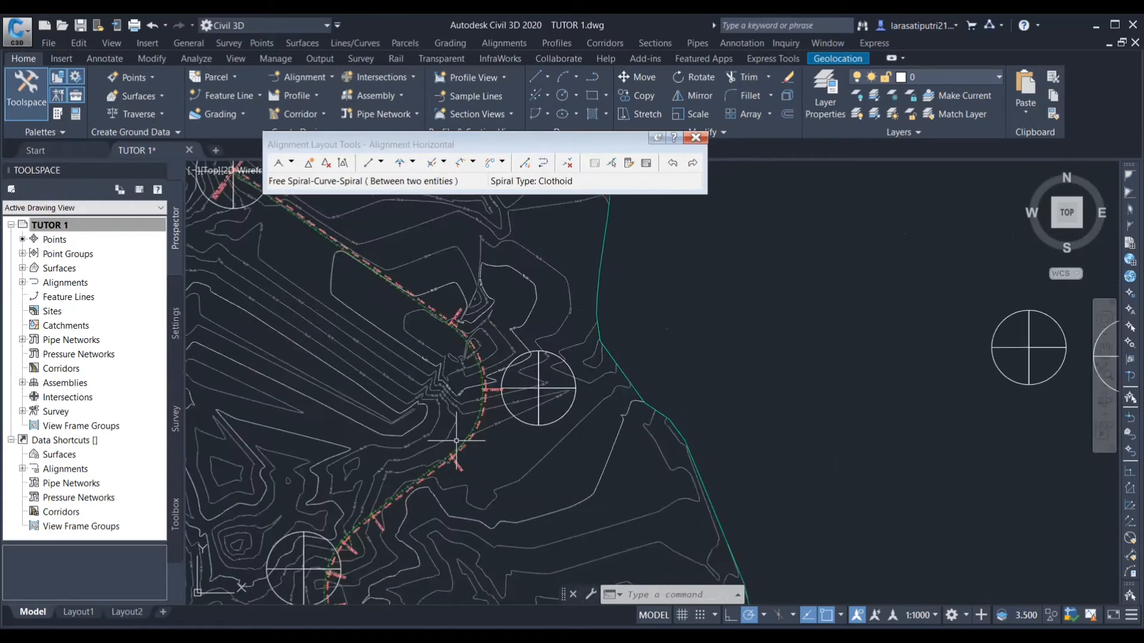
{"action": "scroll", "coordinate": [457, 441], "scroll_direction": "up", "scroll_amount": 3}
{"action": "left_click", "coordinate": [462, 438]}
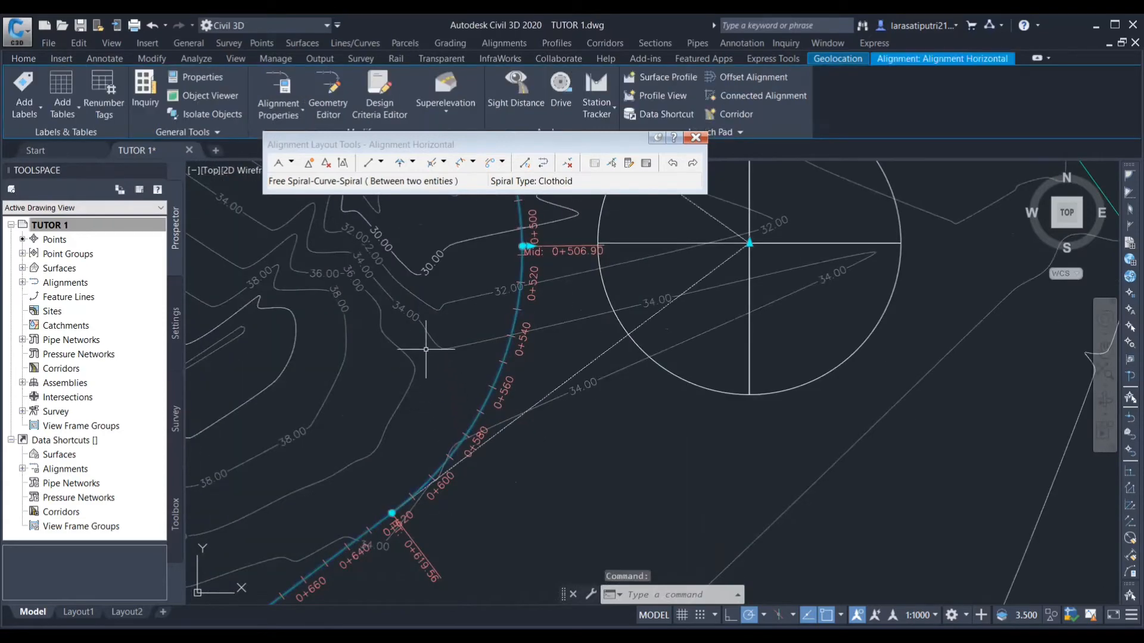
{"action": "right_click", "coordinate": [427, 453]}
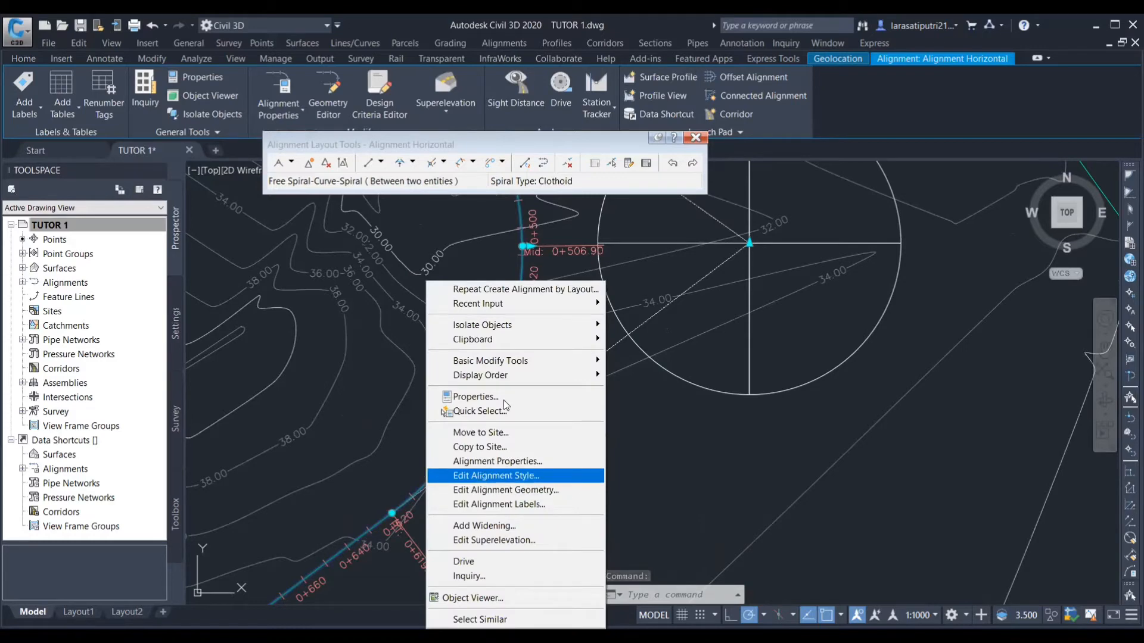
{"action": "left_click", "coordinate": [473, 180]}
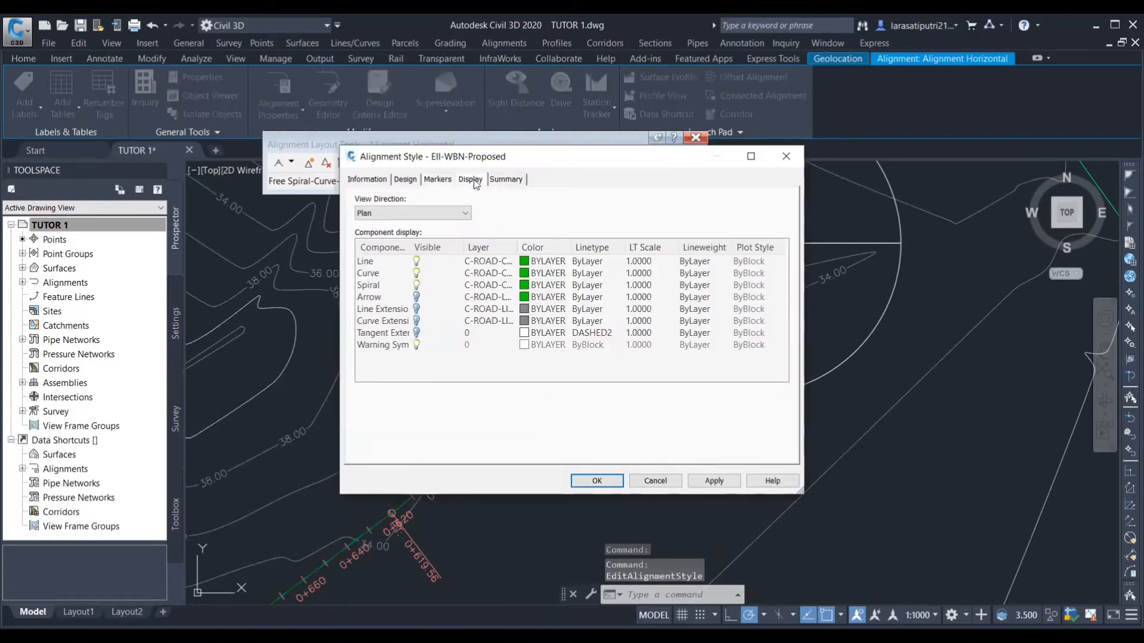
{"action": "left_click", "coordinate": [524, 263]}
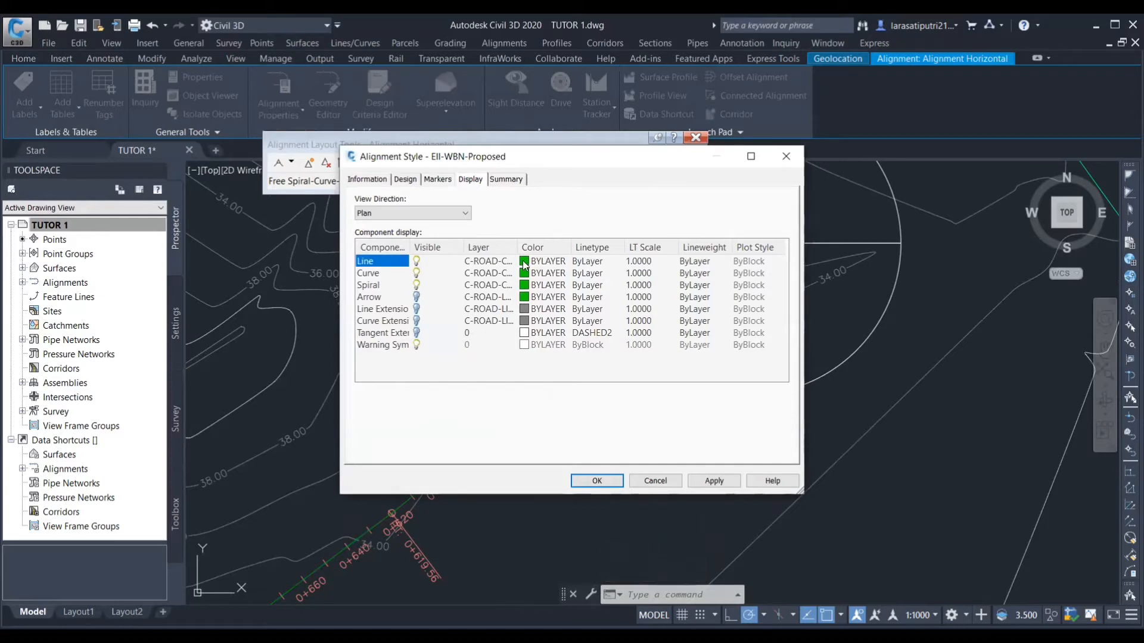
{"action": "left_click", "coordinate": [524, 263]}
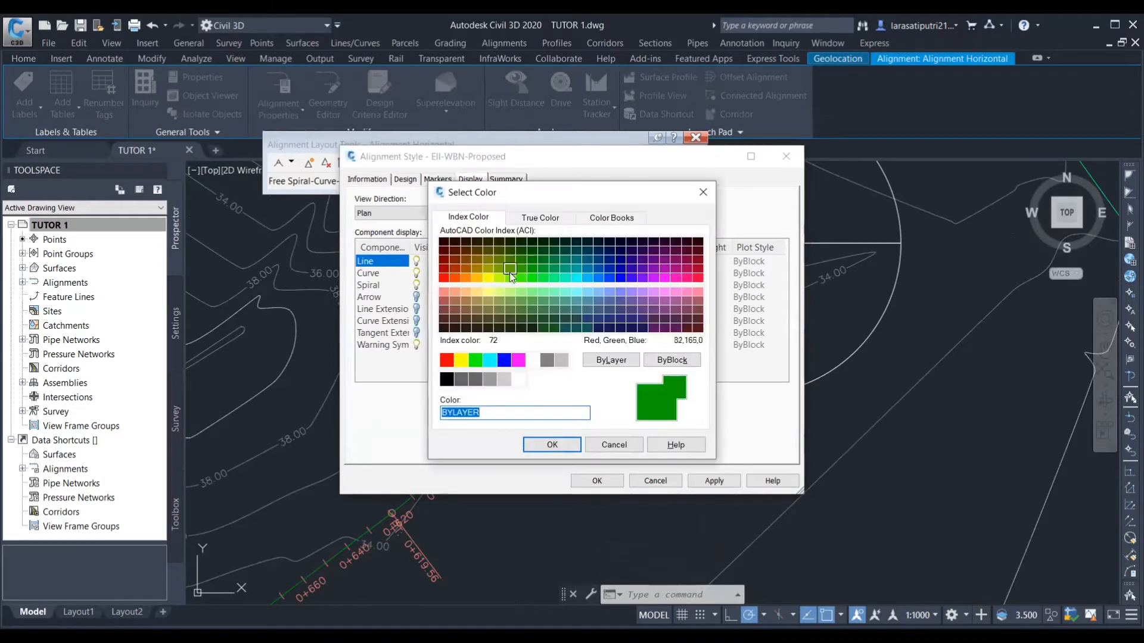
{"action": "left_click", "coordinate": [444, 278]}
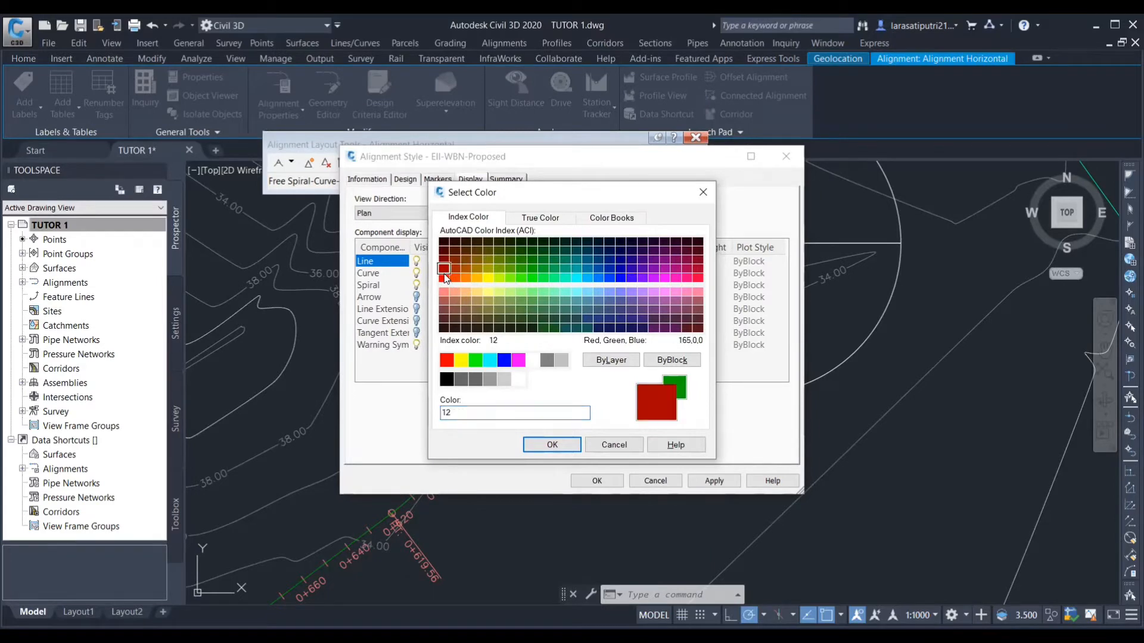
{"action": "left_click", "coordinate": [552, 445]}
- Set the Curve component's colour to index colour 50 (yellow) and accept the alignment style changes
{"action": "left_click", "coordinate": [520, 273]}
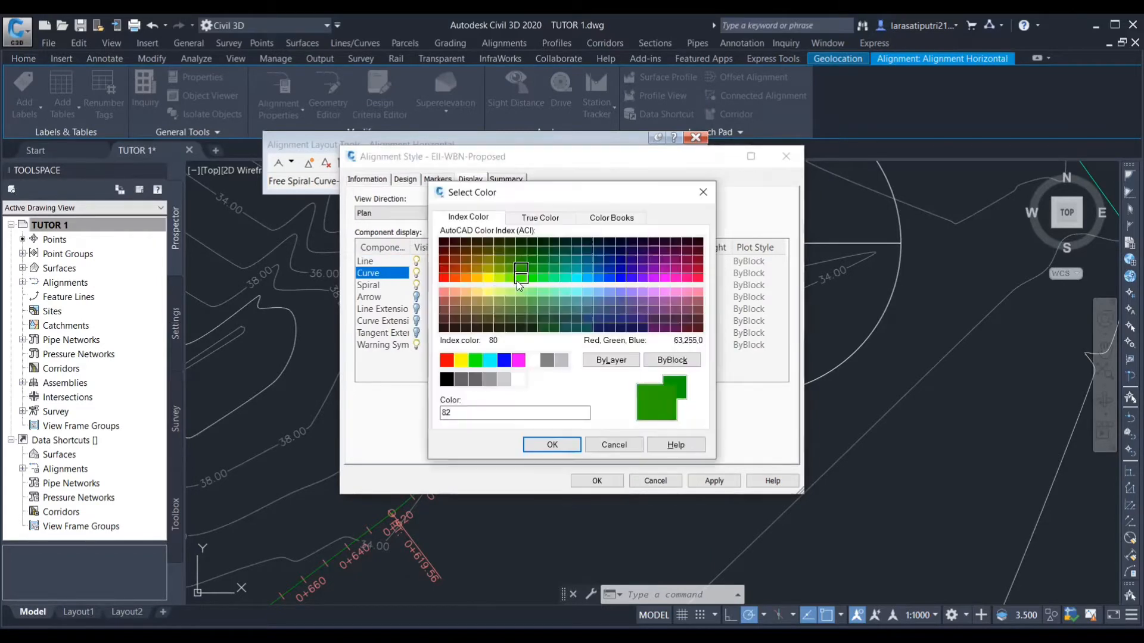
{"action": "left_click", "coordinate": [487, 277]}
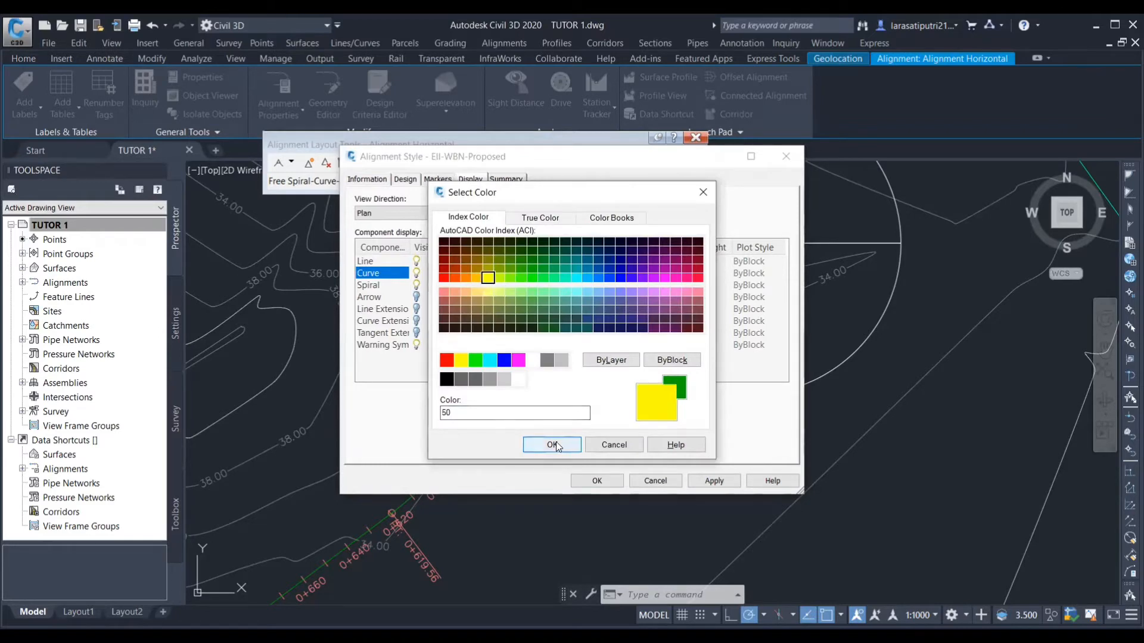
{"action": "left_click", "coordinate": [553, 446]}
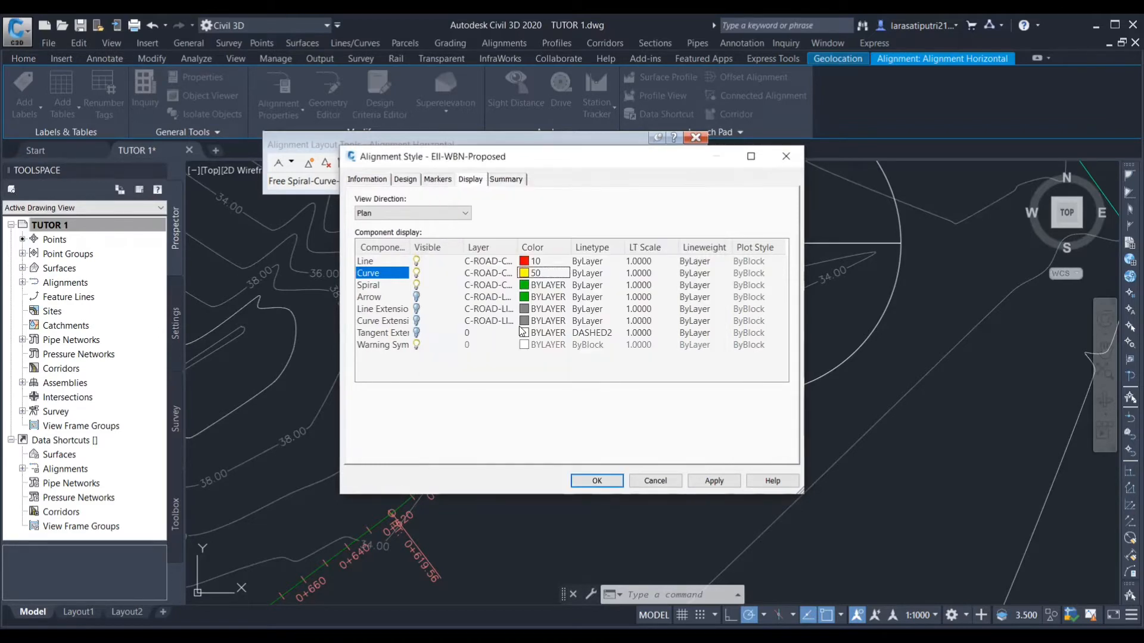
{"action": "left_click", "coordinate": [596, 481]}
- Review the alignment entities' lengths, radii and minimum design values in the grid view, and close the alignment layout tools
{"action": "scroll", "coordinate": [604, 414], "scroll_direction": "down", "scroll_amount": 4}
{"action": "scroll", "coordinate": [544, 484], "scroll_direction": "up", "scroll_amount": 6}
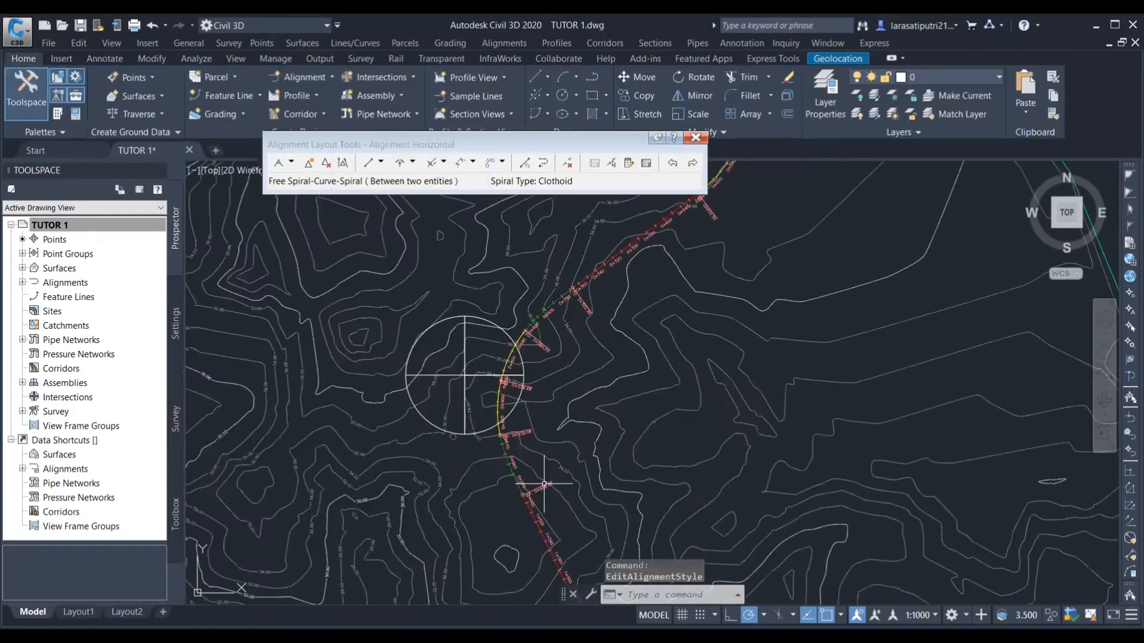
{"action": "scroll", "coordinate": [543, 483], "scroll_direction": "down", "scroll_amount": 5}
{"action": "scroll", "coordinate": [450, 419], "scroll_direction": "up", "scroll_amount": 4}
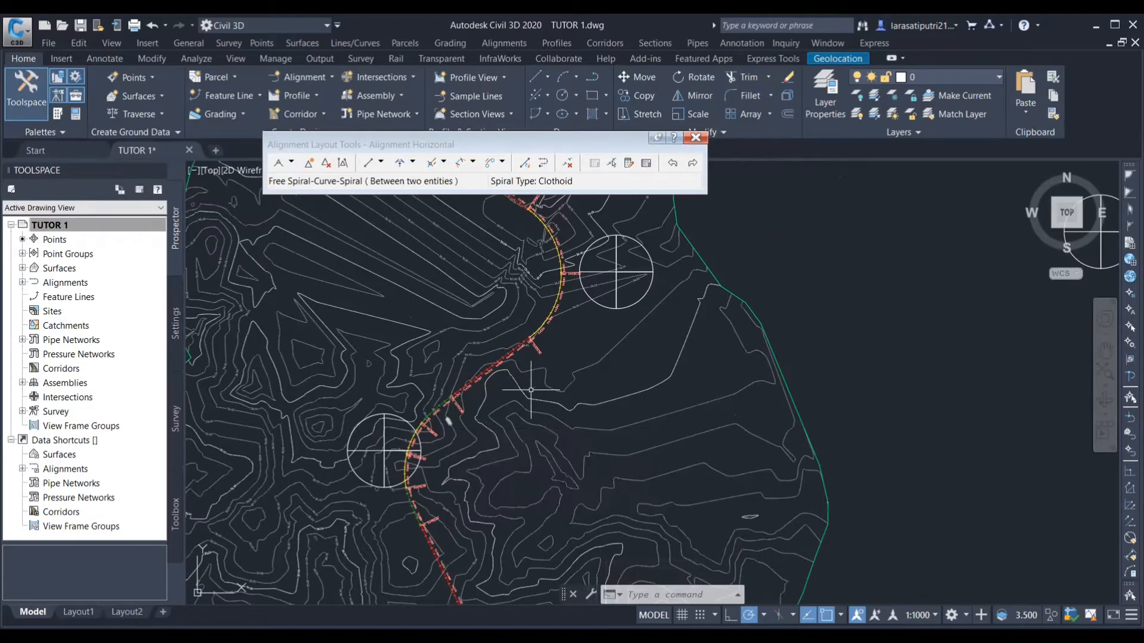
{"action": "scroll", "coordinate": [450, 419], "scroll_direction": "down", "scroll_amount": 4}
{"action": "scroll", "coordinate": [460, 470], "scroll_direction": "up", "scroll_amount": 6}
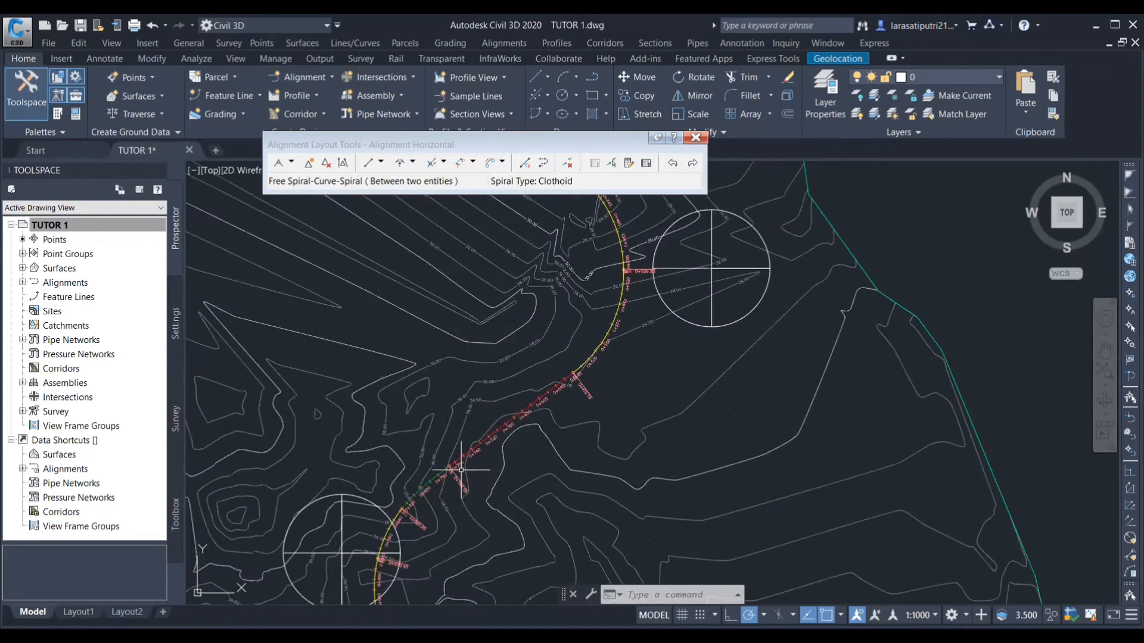
{"action": "left_click", "coordinate": [650, 167]}
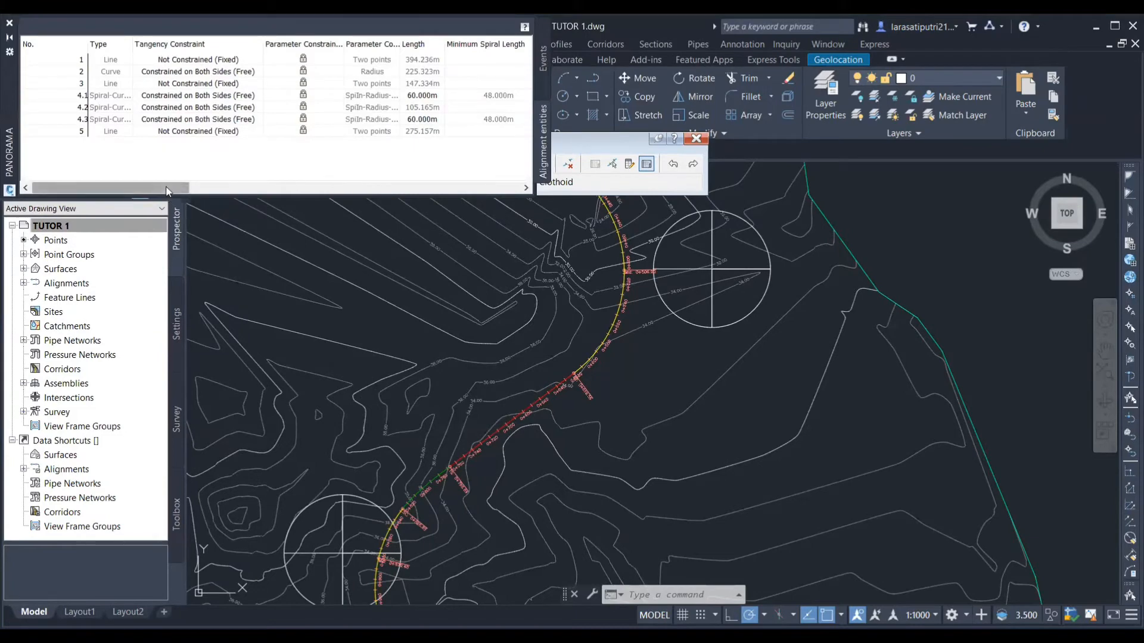
{"action": "left_click_drag", "start_coordinate": [170, 189], "coordinate": [272, 191]}
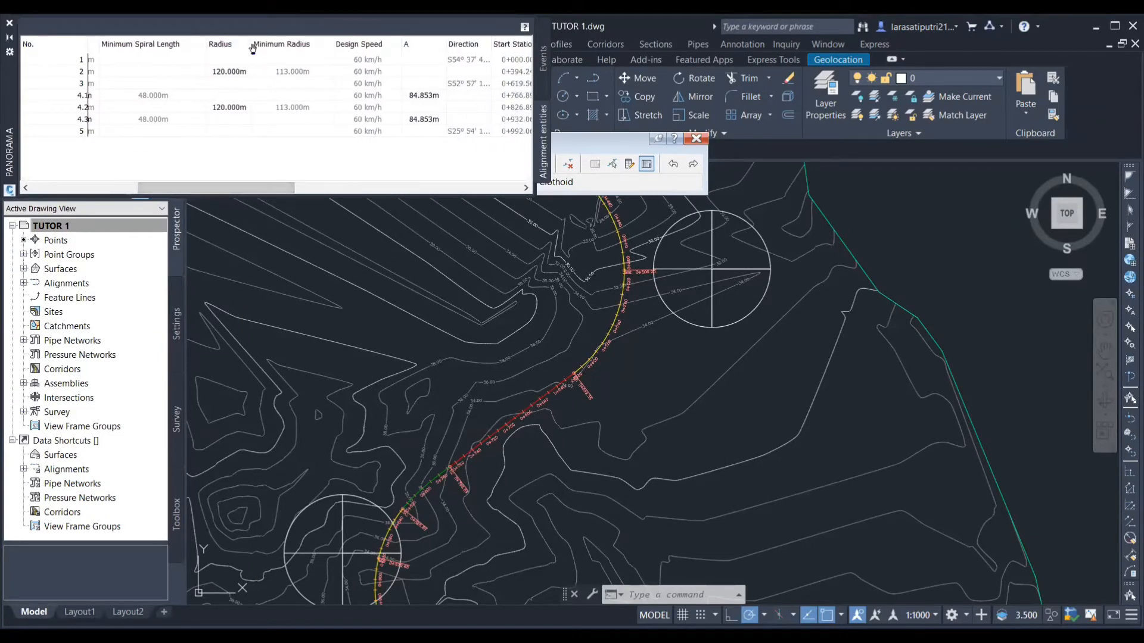
{"action": "left_click_drag", "start_coordinate": [247, 192], "coordinate": [205, 187]}
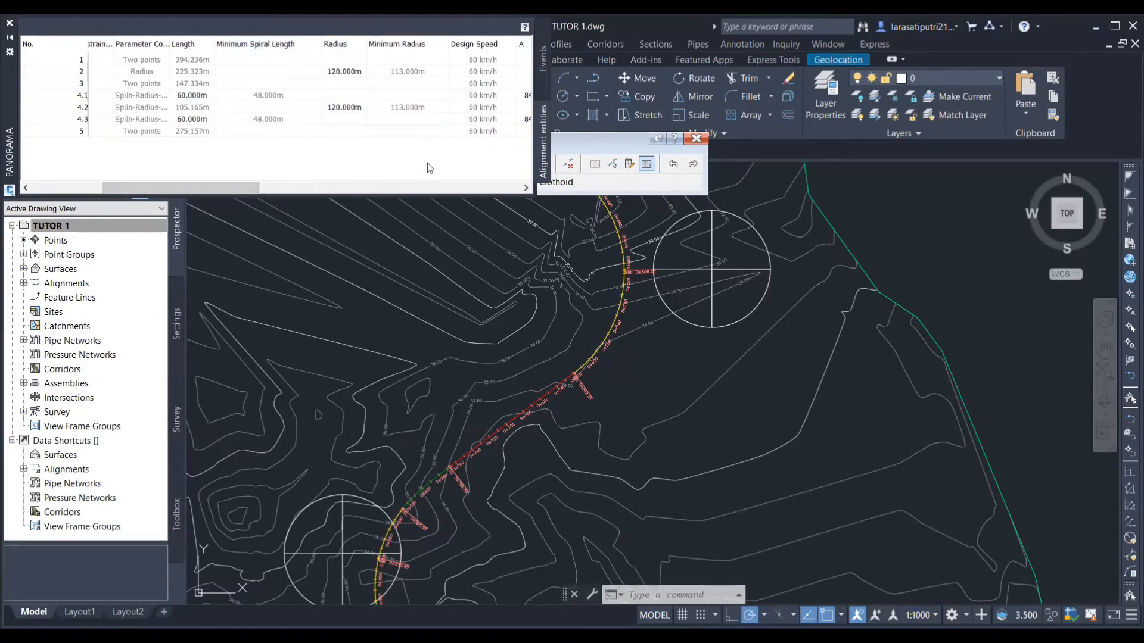
{"action": "left_click", "coordinate": [9, 23]}
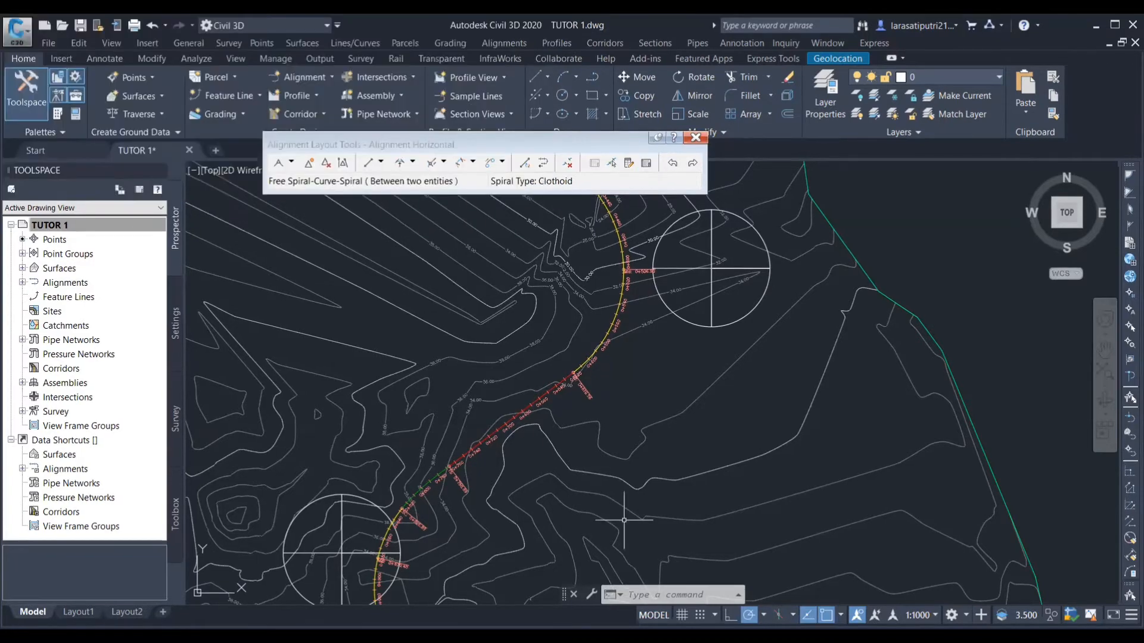
{"action": "left_click", "coordinate": [695, 137]}
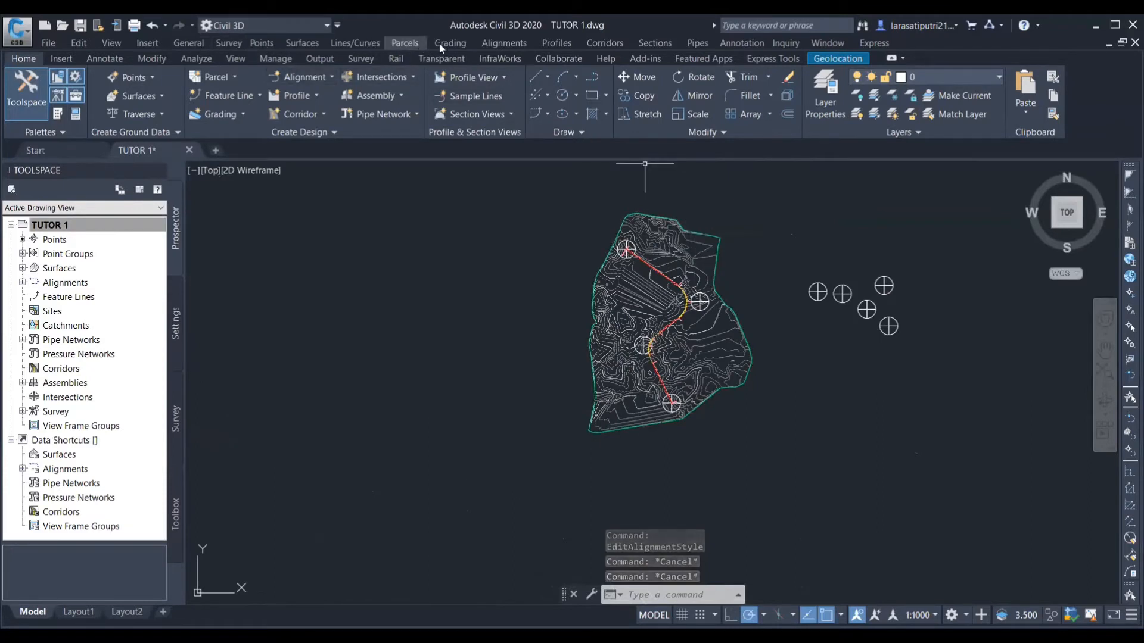
- Sample a profile from Surface Belajar along Alignment Horizontal over its full station range and start drawing it in a profile view
{"action": "left_click", "coordinate": [545, 44]}
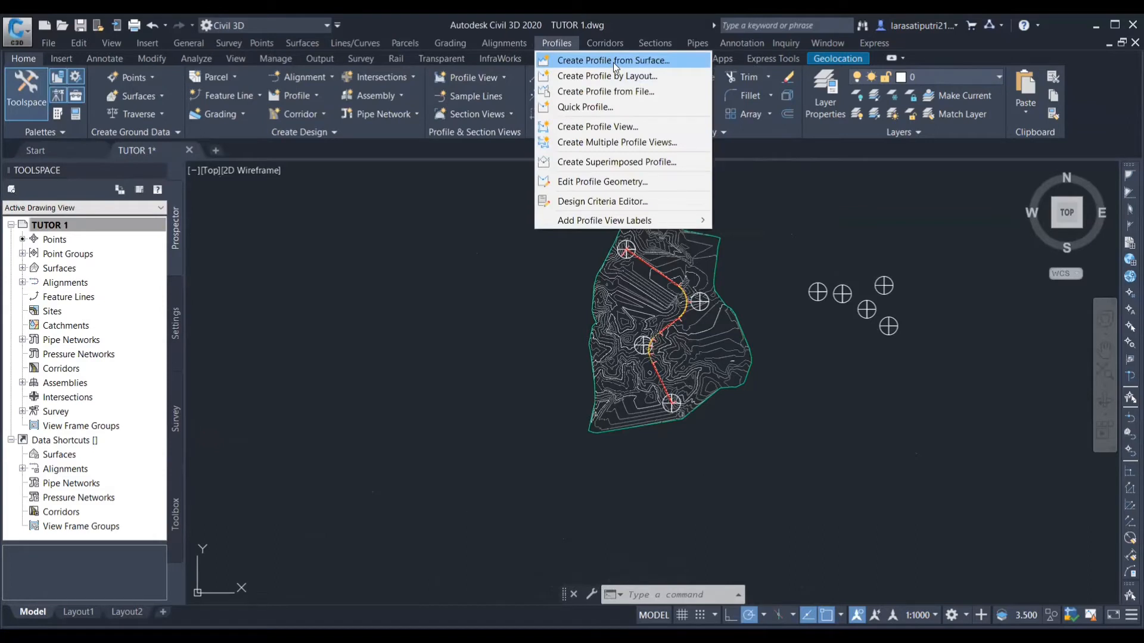
{"action": "left_click", "coordinate": [613, 63]}
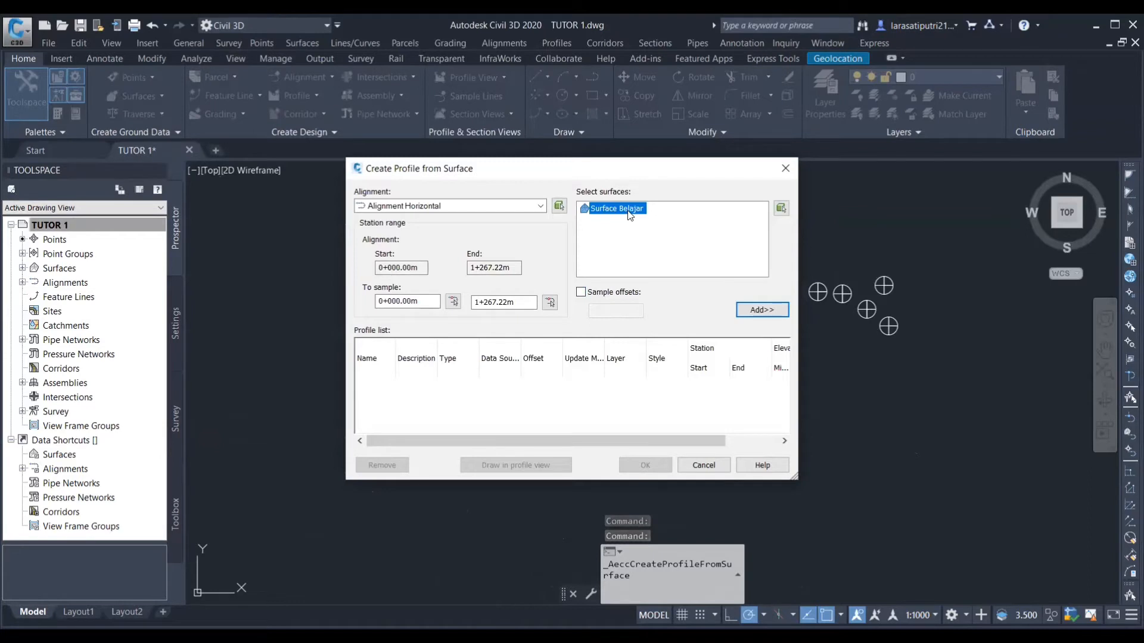
{"action": "left_click", "coordinate": [761, 310]}
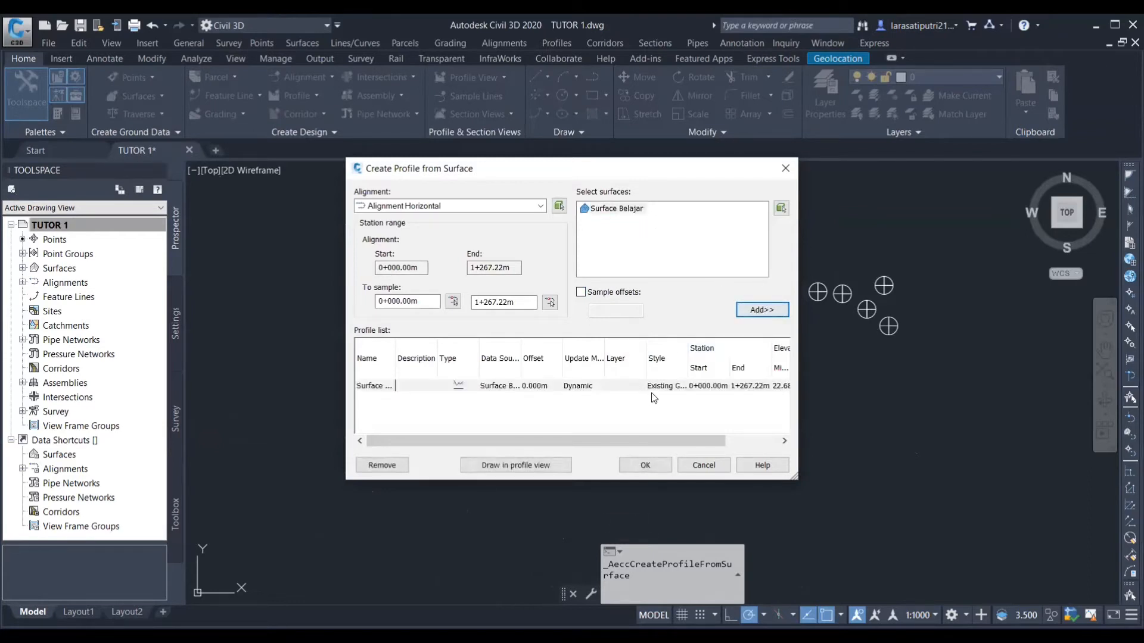
{"action": "left_click", "coordinate": [523, 468]}
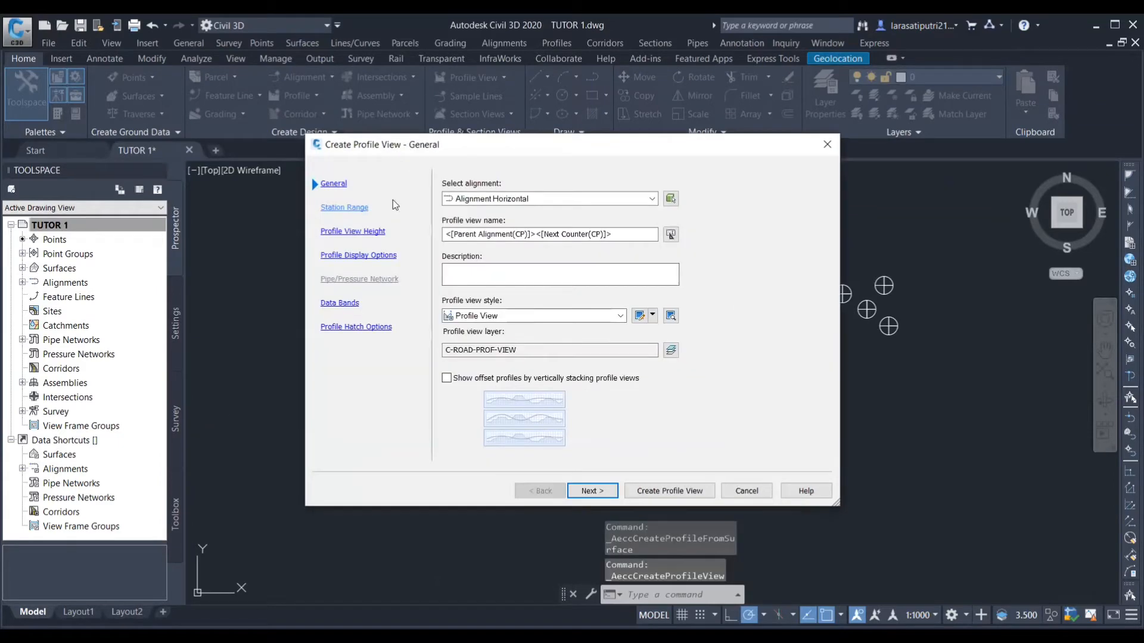
- Name the profile view PROFILE MEMANJANG and give it the EII-WBN-Profile View style
{"action": "left_click_drag", "start_coordinate": [646, 235], "coordinate": [441, 233]}
{"action": "key", "text": "BackSpace"}
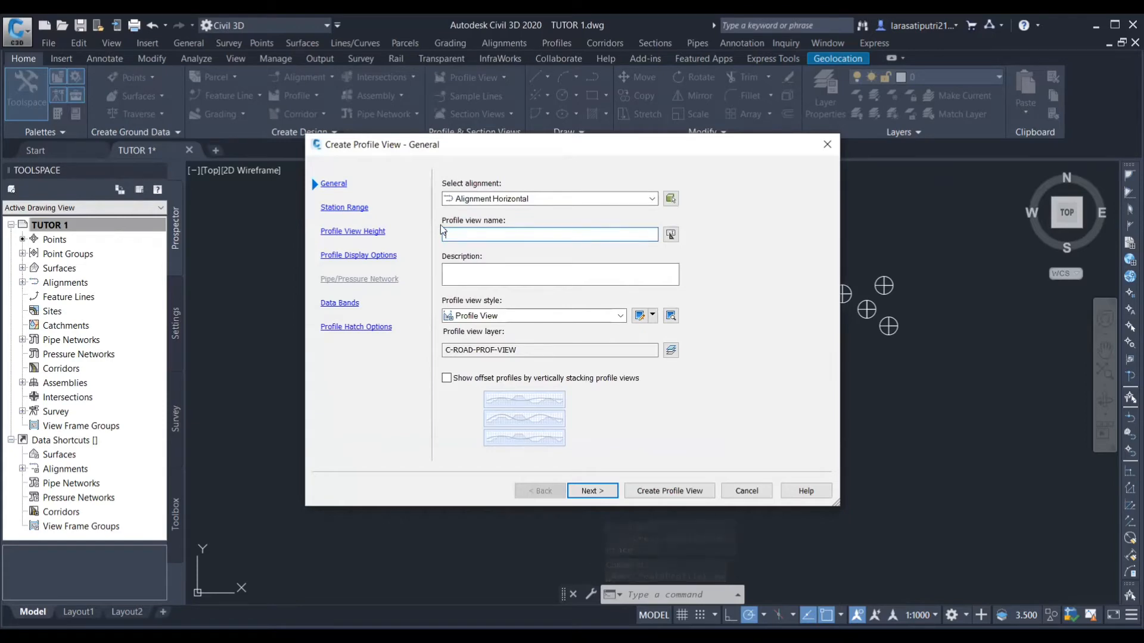
{"action": "type", "text": "PRO"}
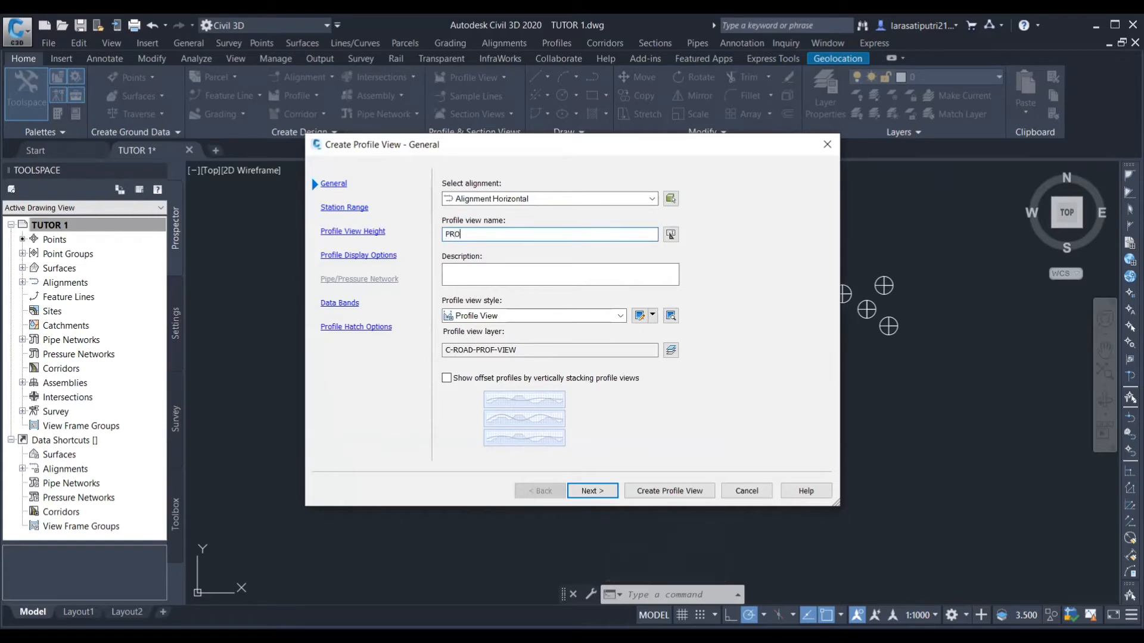
{"action": "type", "text": "FILE MEMANJANG"}
{"action": "left_click", "coordinate": [619, 318]}
{"action": "left_click", "coordinate": [572, 329]}
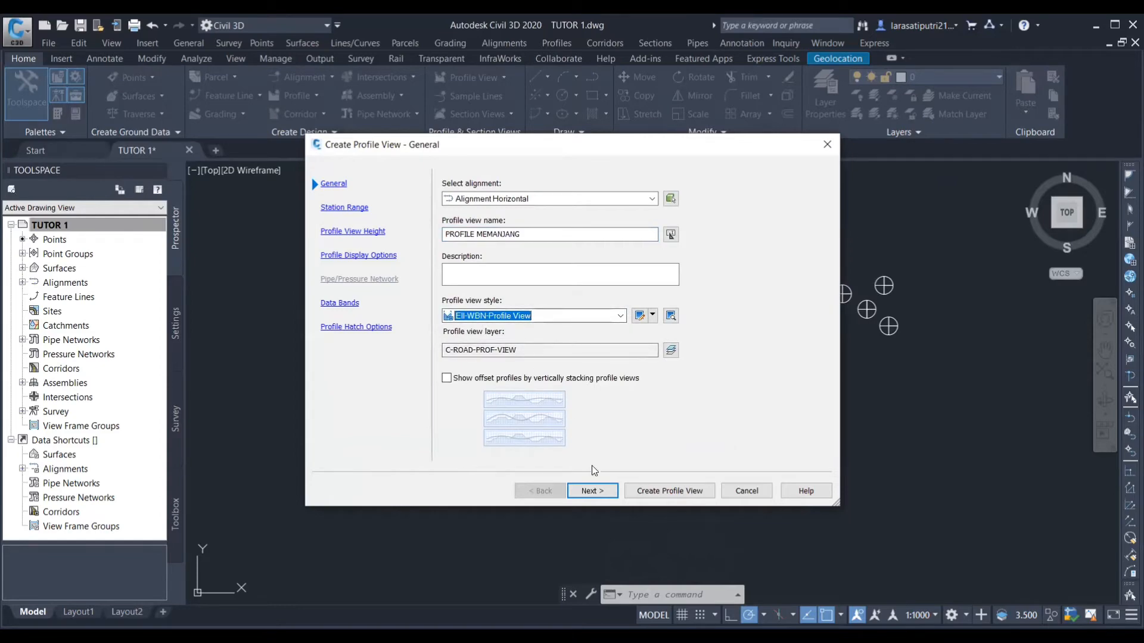
{"action": "left_click", "coordinate": [601, 492]}
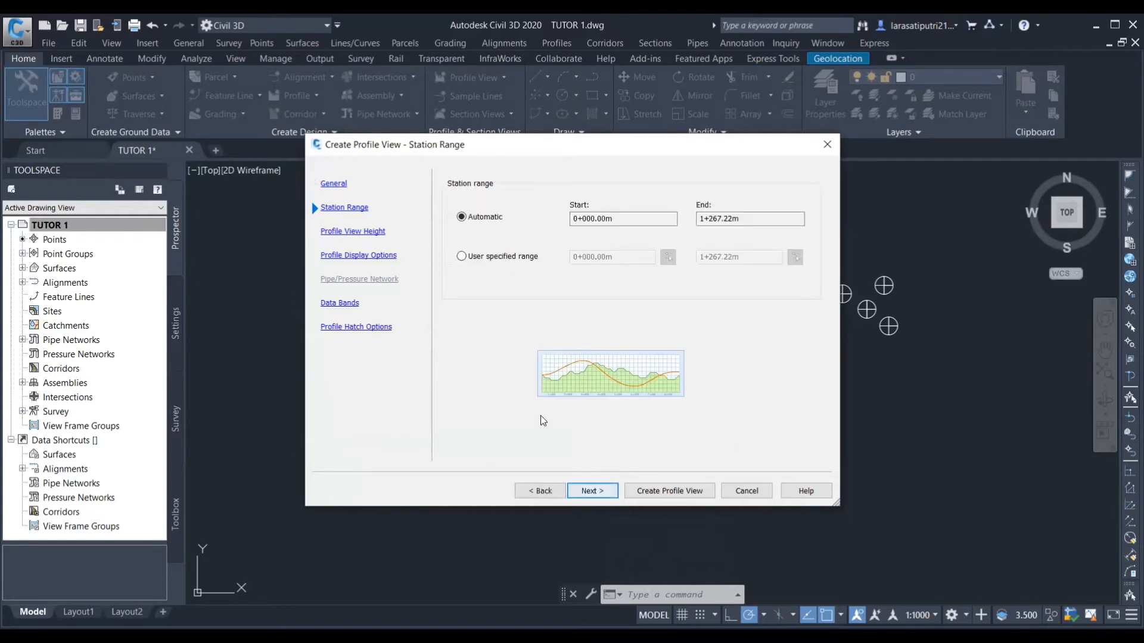
- Use a user-specified station range covering the whole alignment and a user-specified view height with the maximum set to 45 m
{"action": "left_click", "coordinate": [462, 256]}
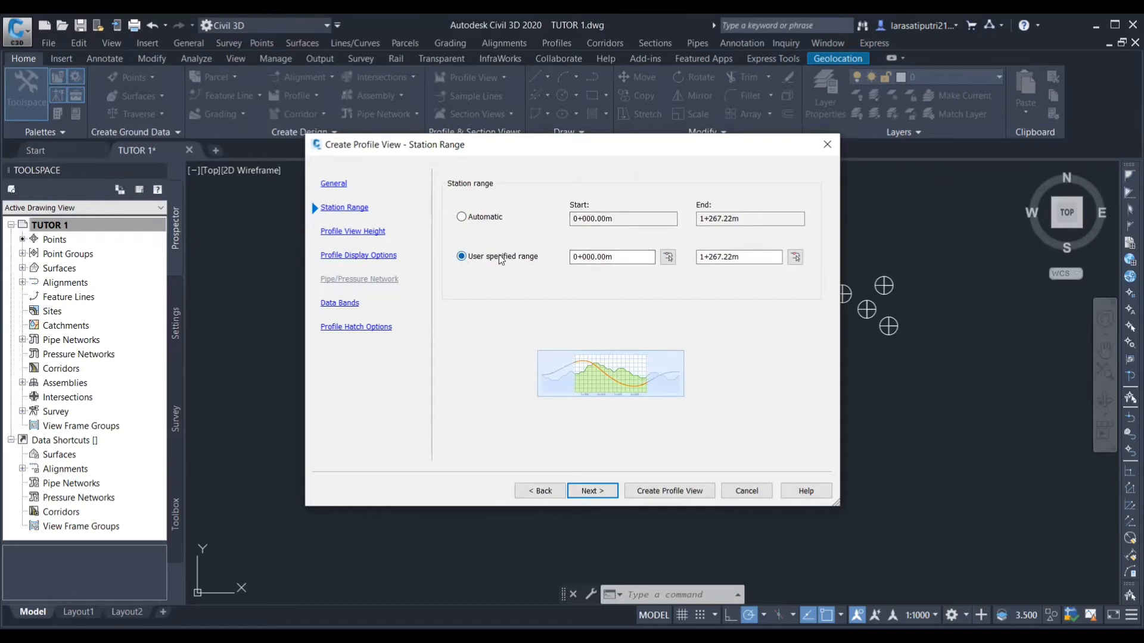
{"action": "left_click", "coordinate": [605, 489]}
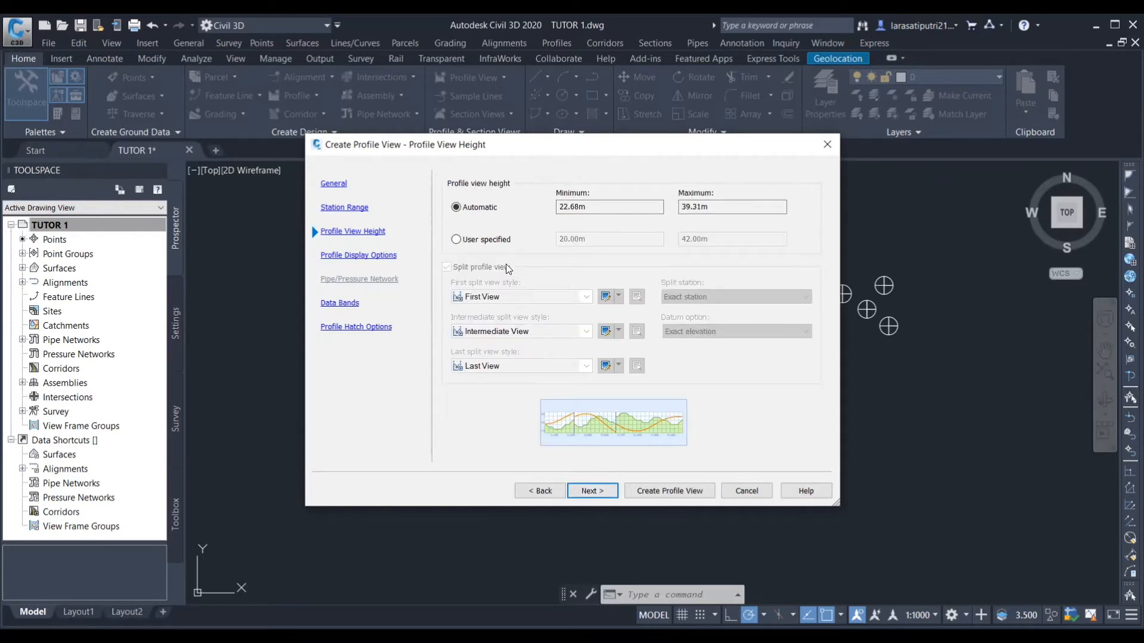
{"action": "left_click", "coordinate": [456, 240]}
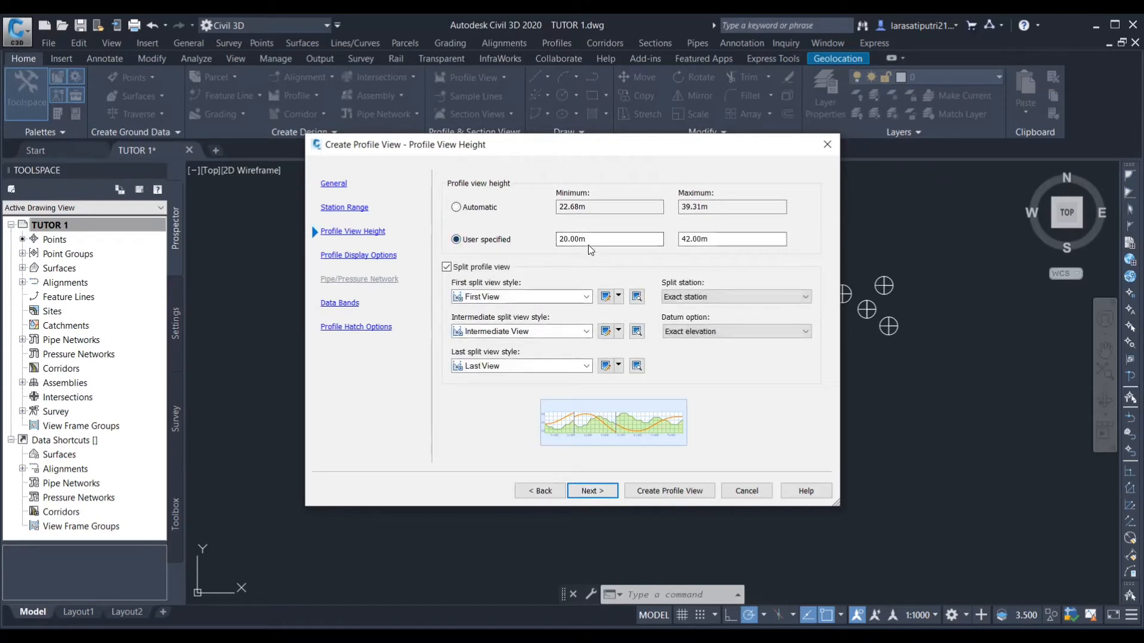
{"action": "left_click", "coordinate": [572, 239]}
{"action": "left_click", "coordinate": [691, 239]}
{"action": "key", "text": "BackSpace"}
{"action": "type", "text": "5"}
{"action": "left_click", "coordinate": [599, 488]}
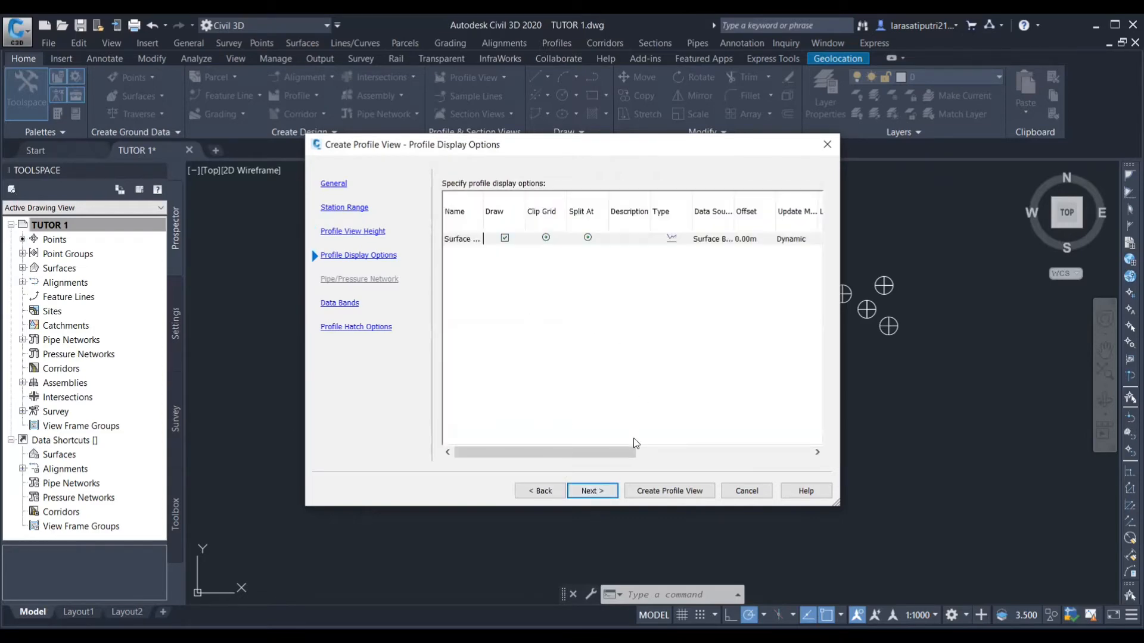
- Apply the EII-WBN-Full Band Set to the data bands and place the profile view in the empty area above the loose circles
{"action": "left_click", "coordinate": [605, 491]}
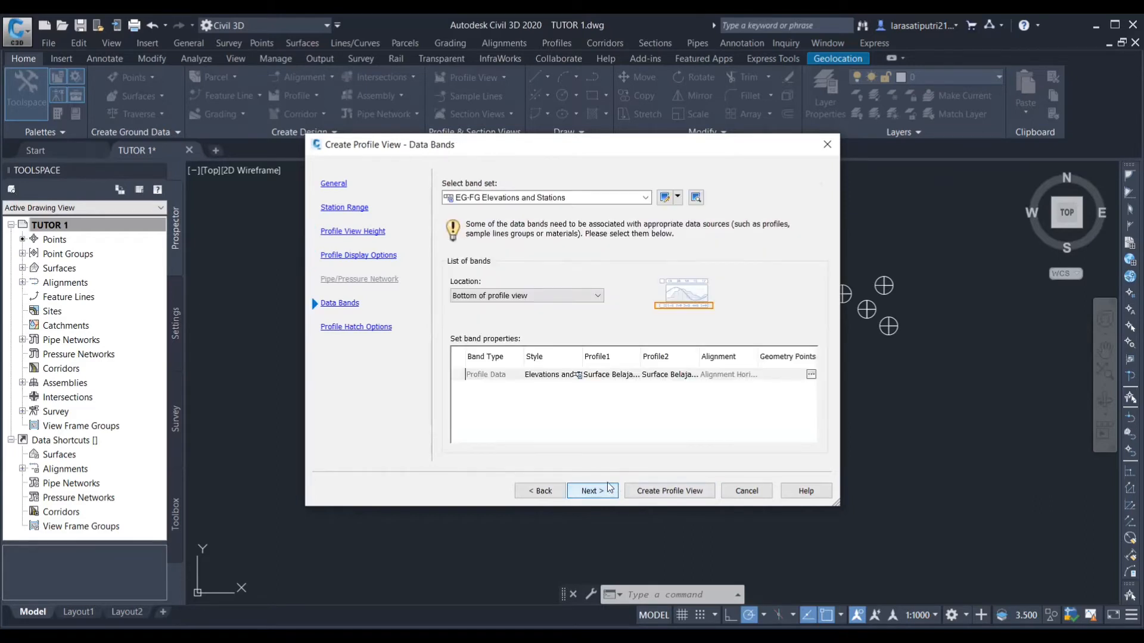
{"action": "left_click", "coordinate": [645, 197]}
{"action": "left_click", "coordinate": [517, 244]}
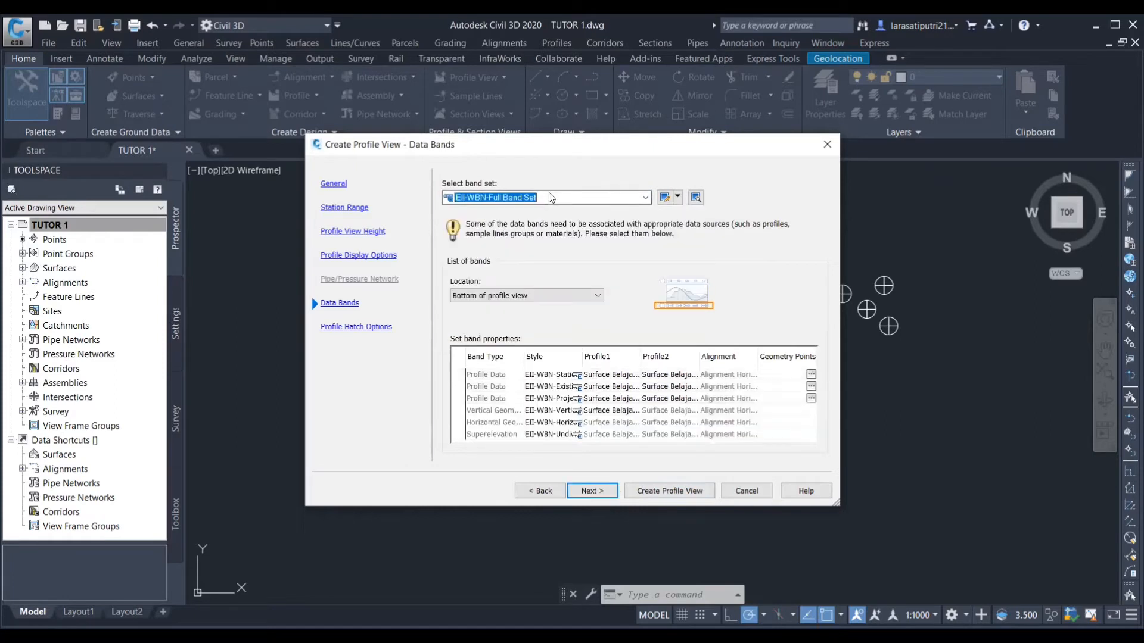
{"action": "left_click", "coordinate": [585, 489]}
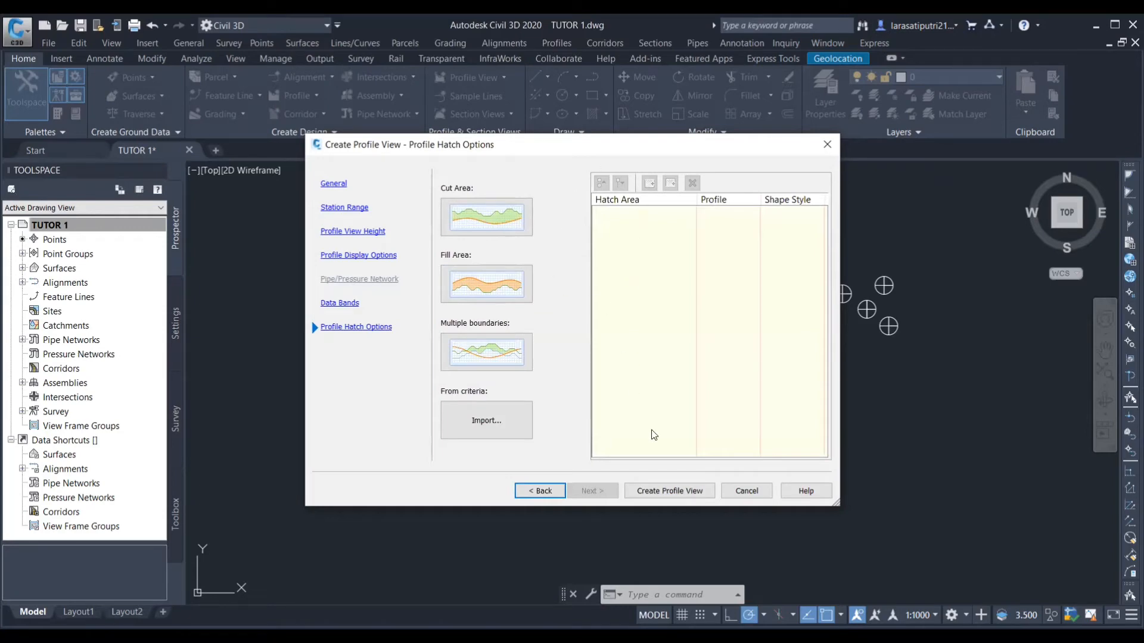
{"action": "left_click", "coordinate": [672, 493]}
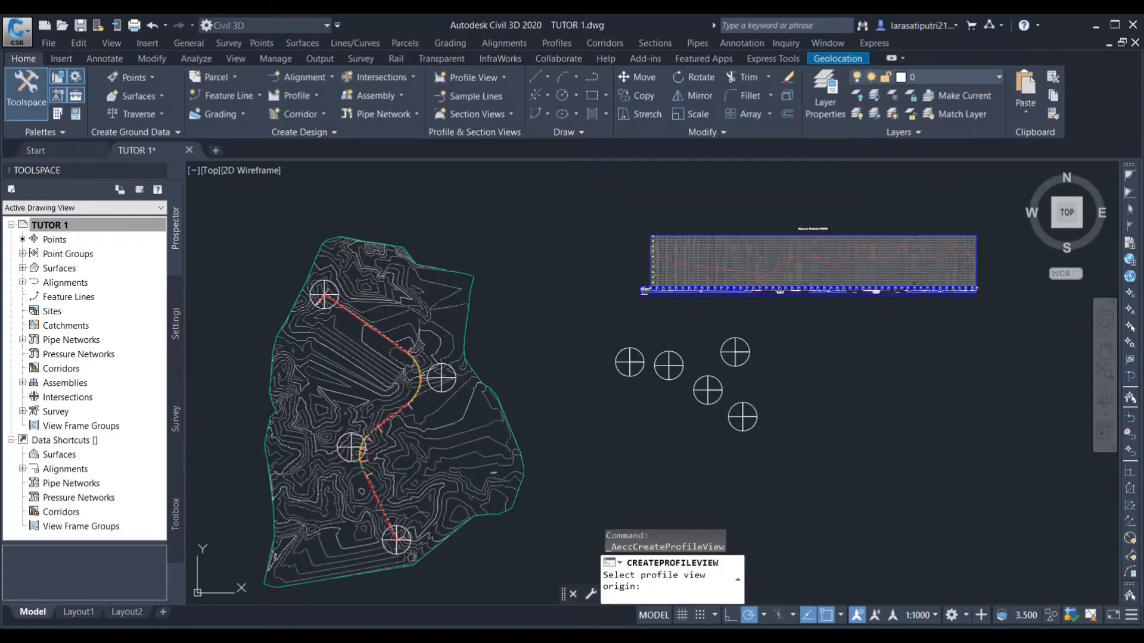
{"action": "left_click", "coordinate": [651, 291]}
{"action": "scroll", "coordinate": [864, 280], "scroll_direction": "up", "scroll_amount": 2}
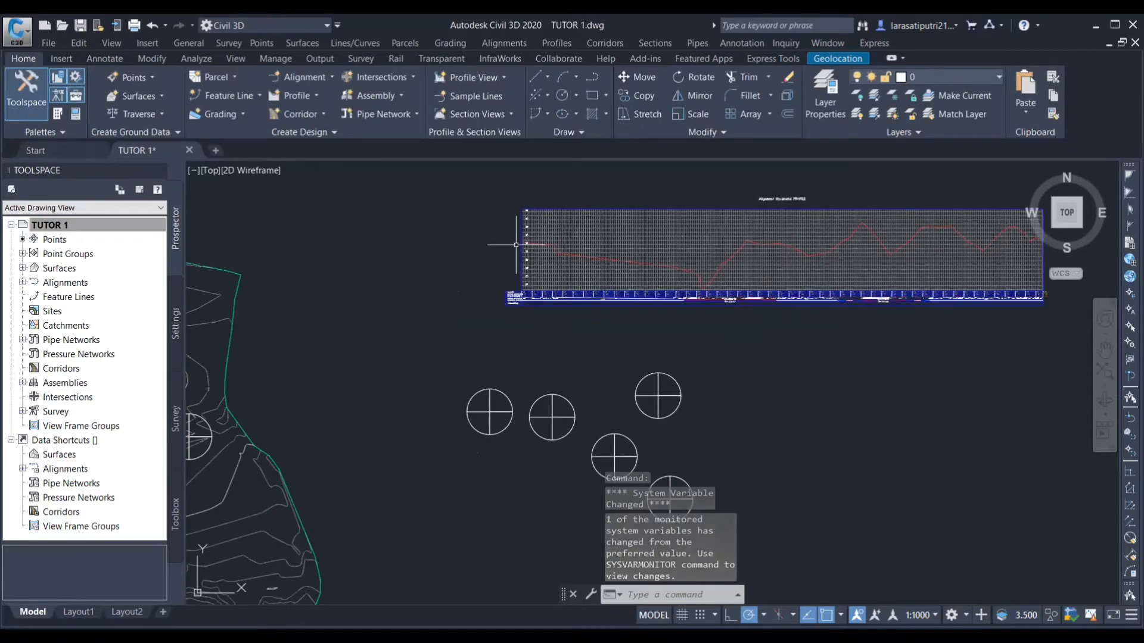
{"action": "middle_click_drag", "start_coordinate": [598, 240], "coordinate": [421, 255]}
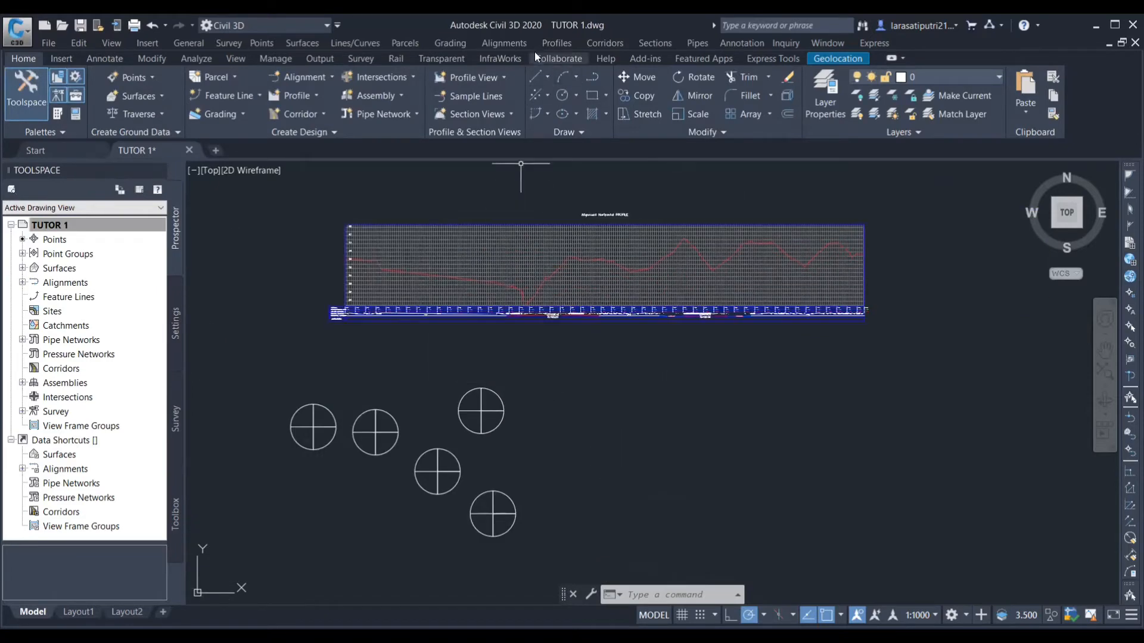
- Start a profile by layout in the PROFILE MEMANJANG view, named Alignment Vertikal, with the EII-WBN-Design Profile style
{"action": "left_click", "coordinate": [563, 43]}
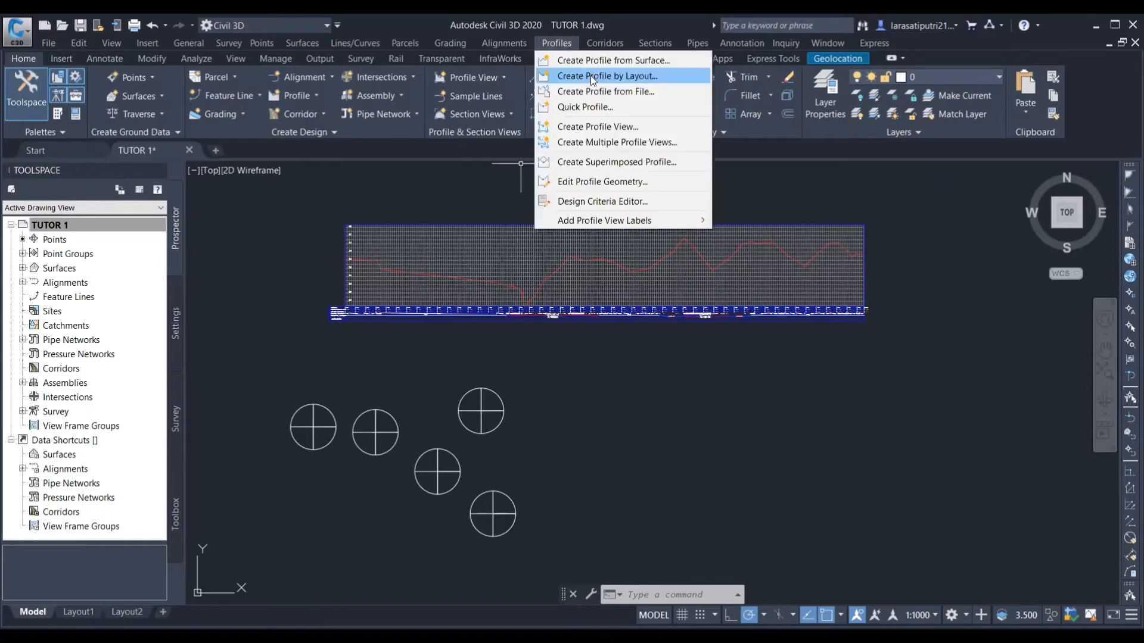
{"action": "left_click", "coordinate": [591, 76]}
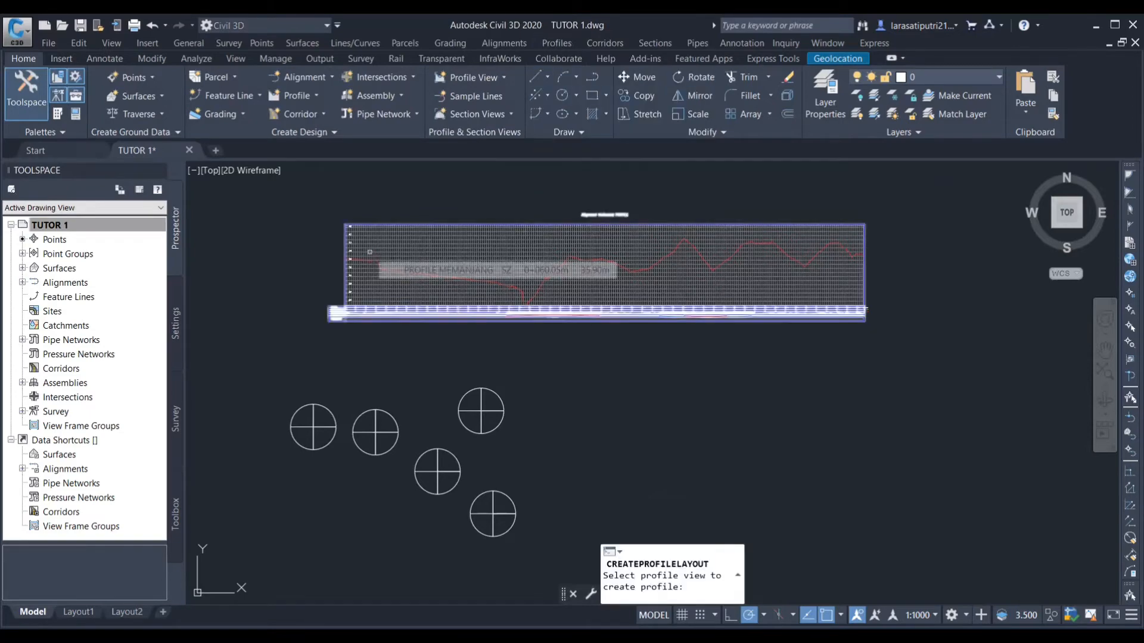
{"action": "left_click", "coordinate": [602, 193]}
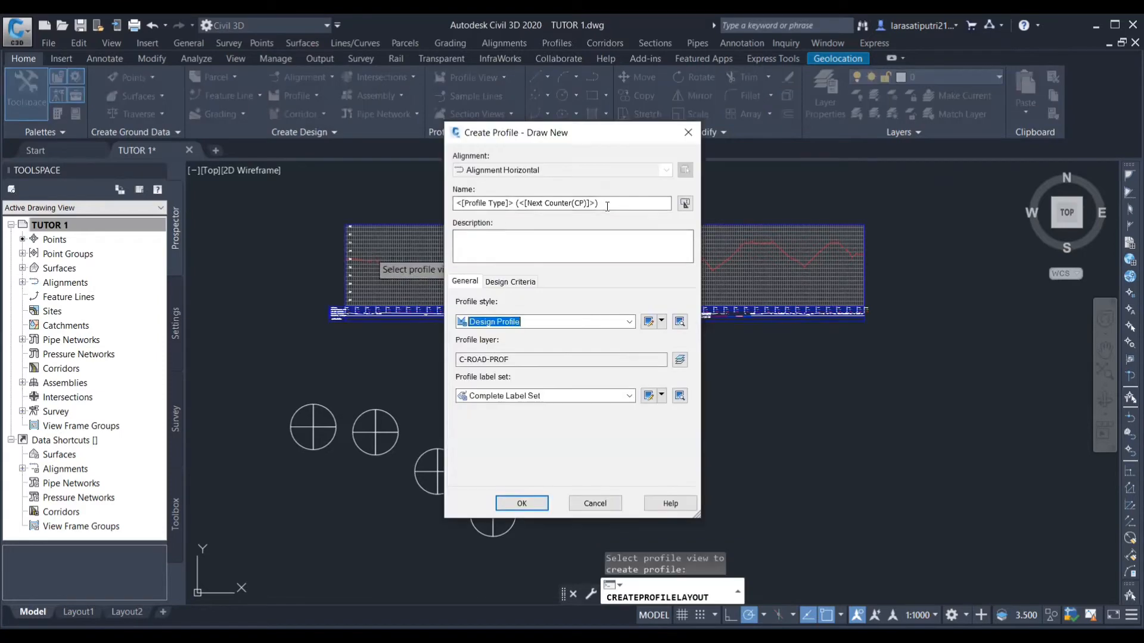
{"action": "left_click_drag", "start_coordinate": [607, 208], "coordinate": [456, 203]}
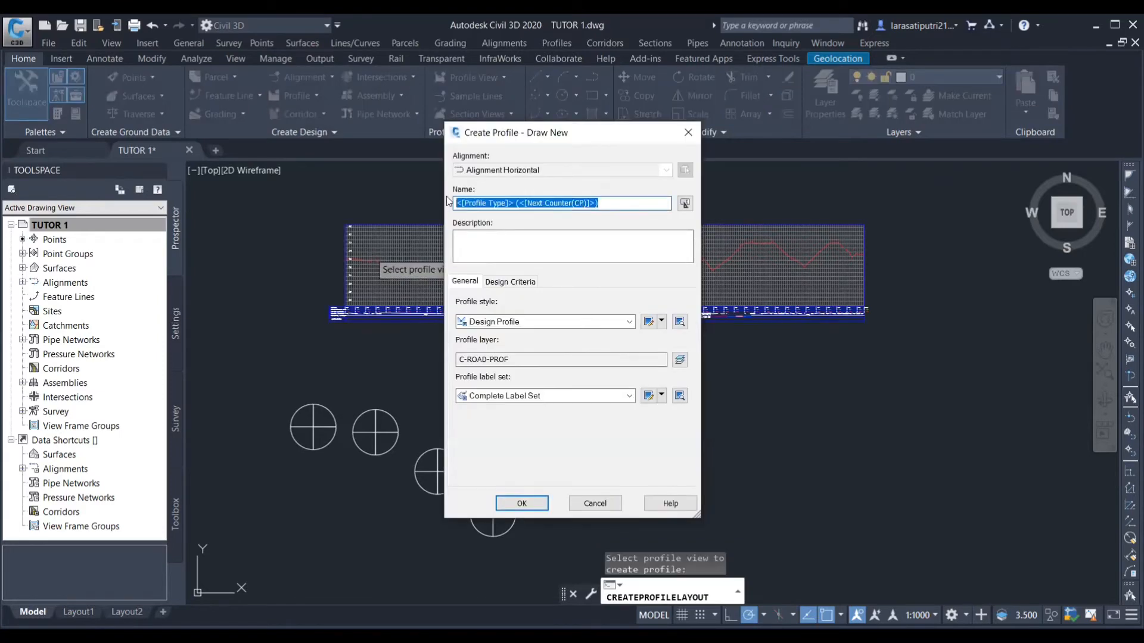
{"action": "key", "text": "BackSpace"}
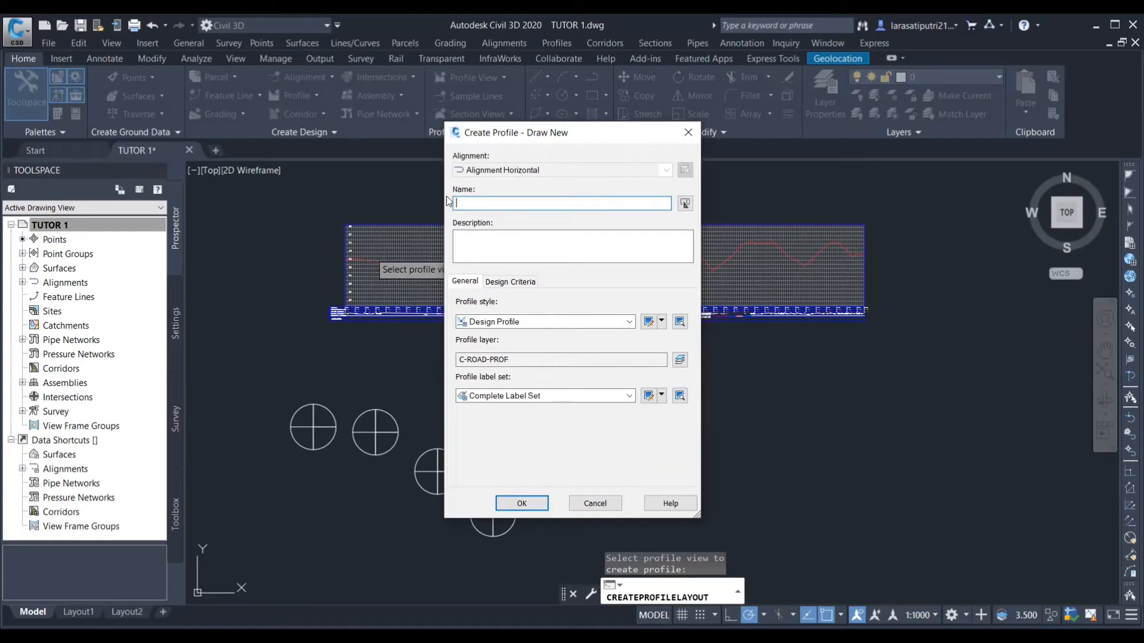
{"action": "type", "text": "Alignment Vertikal"}
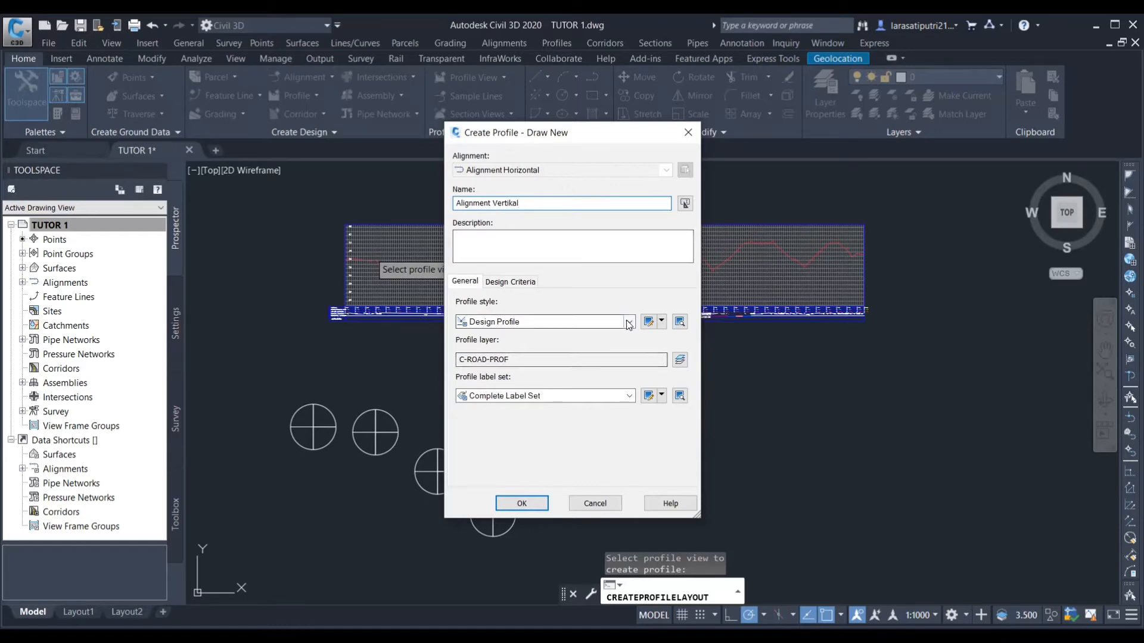
{"action": "left_click", "coordinate": [539, 321]}
{"action": "left_click", "coordinate": [533, 358]}
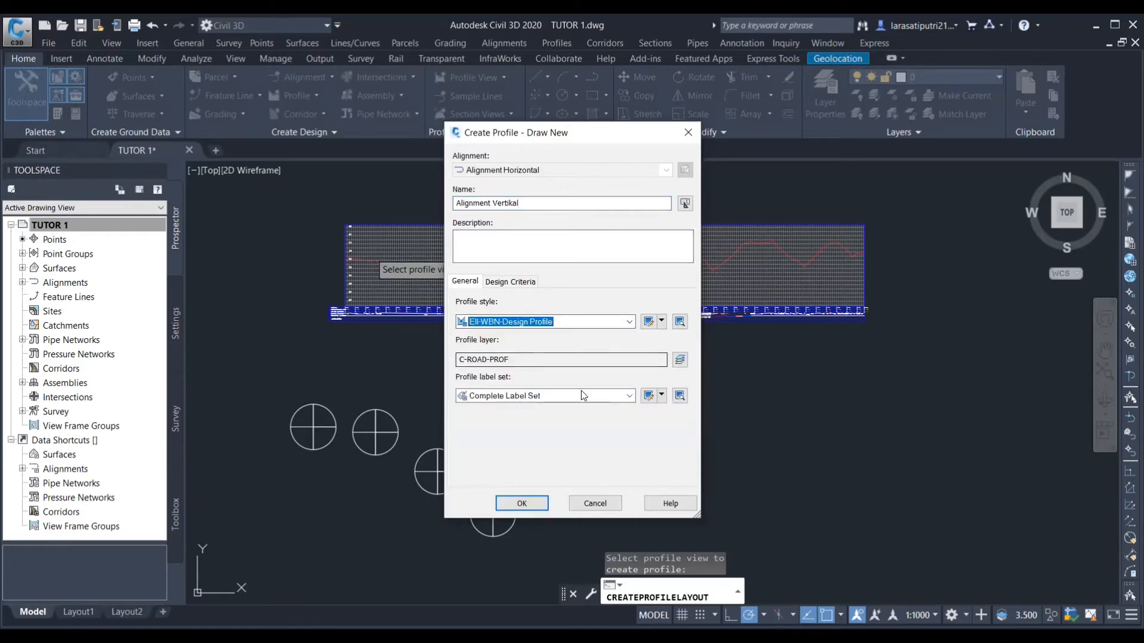
- Enable criteria-based design with the AASHTO 2011 Standard minimum K table and the Basic check set, and create the layout profile
{"action": "left_click", "coordinate": [507, 282]}
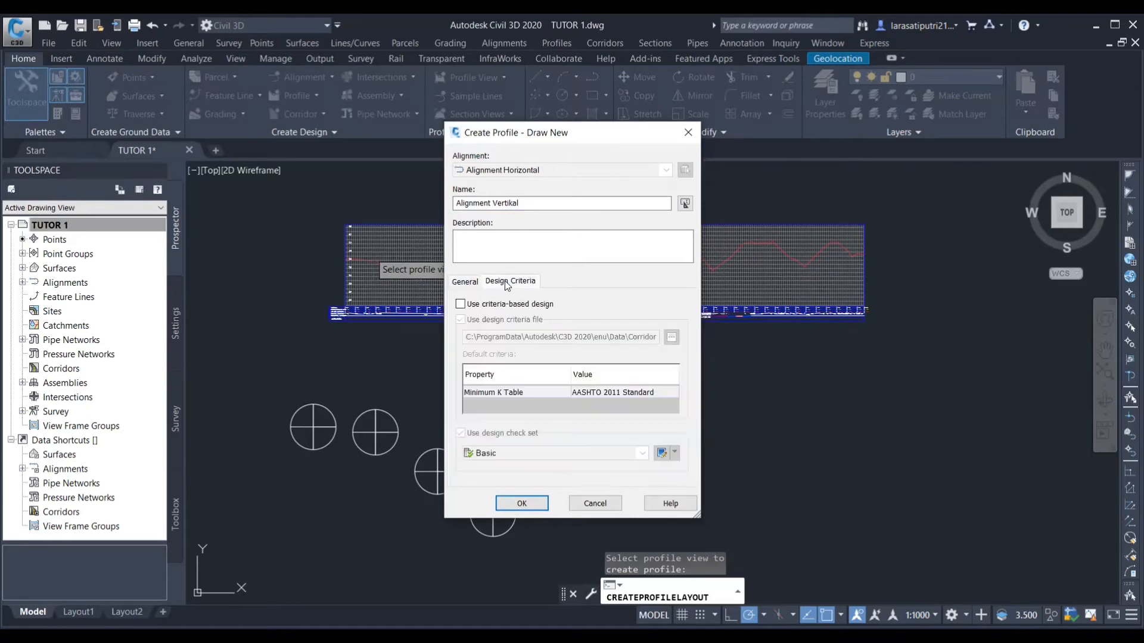
{"action": "left_click", "coordinate": [467, 304]}
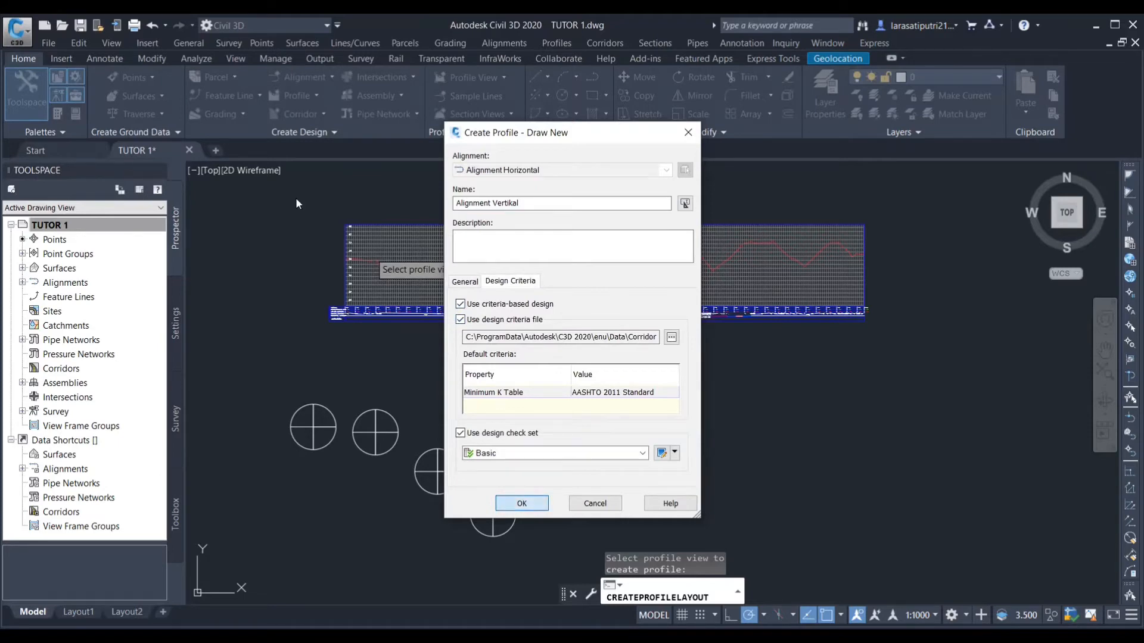
{"action": "key", "text": "Return"}
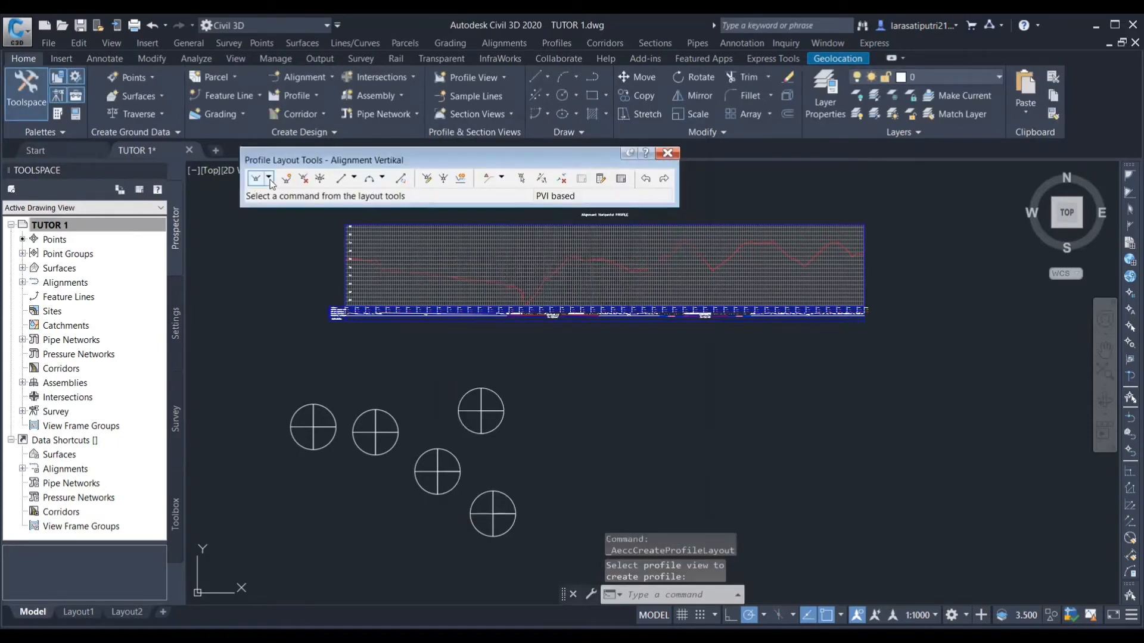
- Draw tangents with curves from the ground profile's start to the view's end, with intermediate PVIs at elevations 28, 28, 33 and 31 m
{"action": "left_click", "coordinate": [269, 178]}
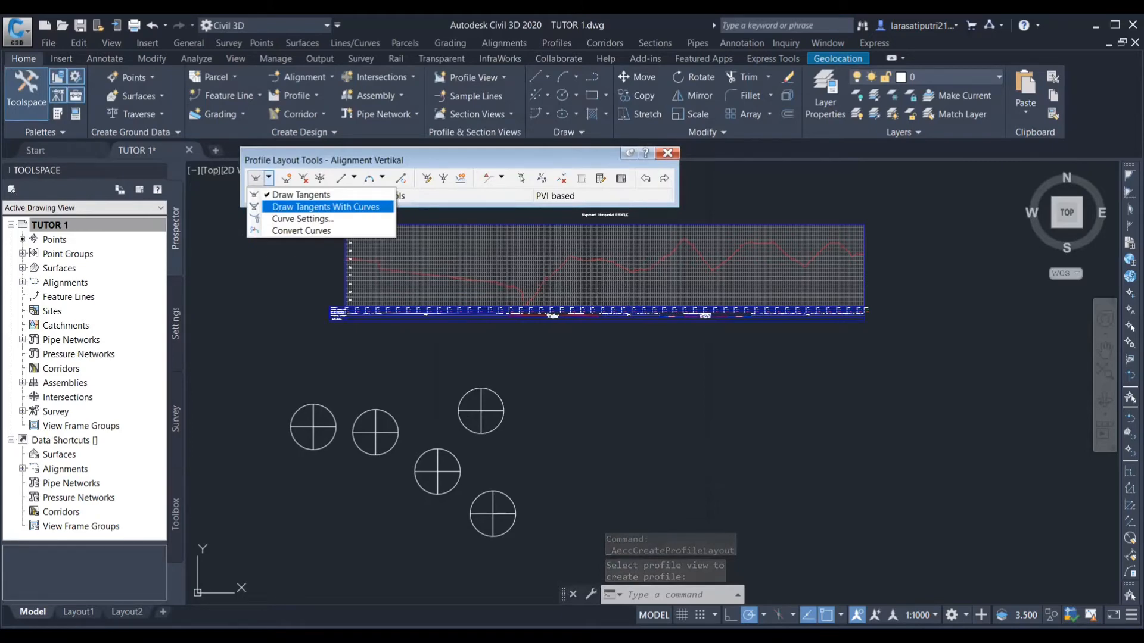
{"action": "left_click", "coordinate": [327, 206]}
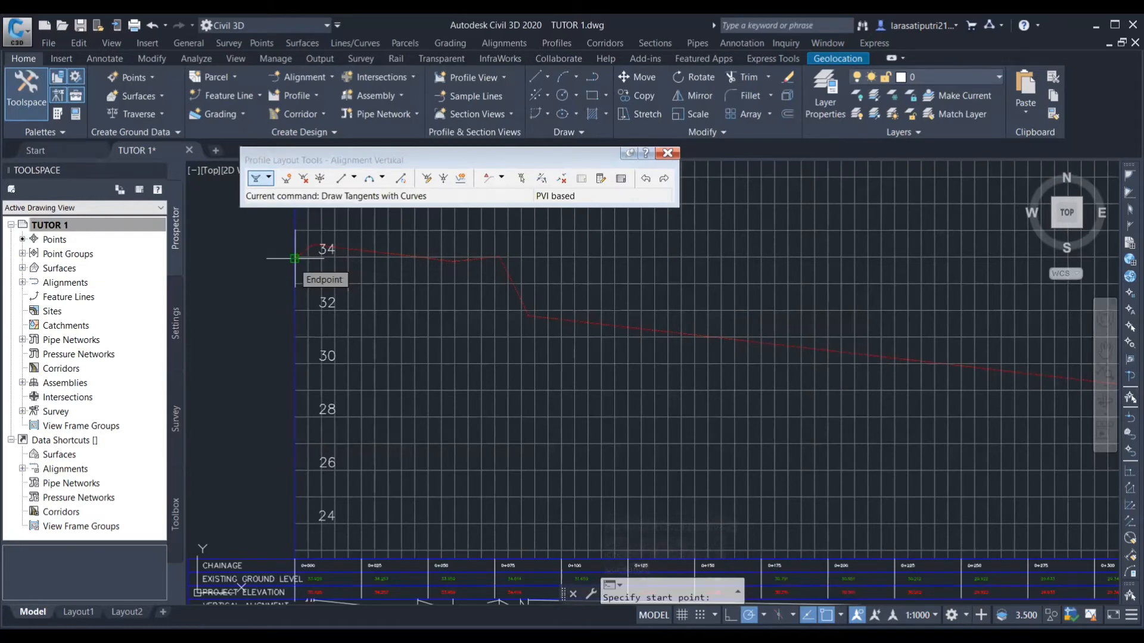
{"action": "scroll", "coordinate": [294, 258], "scroll_direction": "up", "scroll_amount": 5}
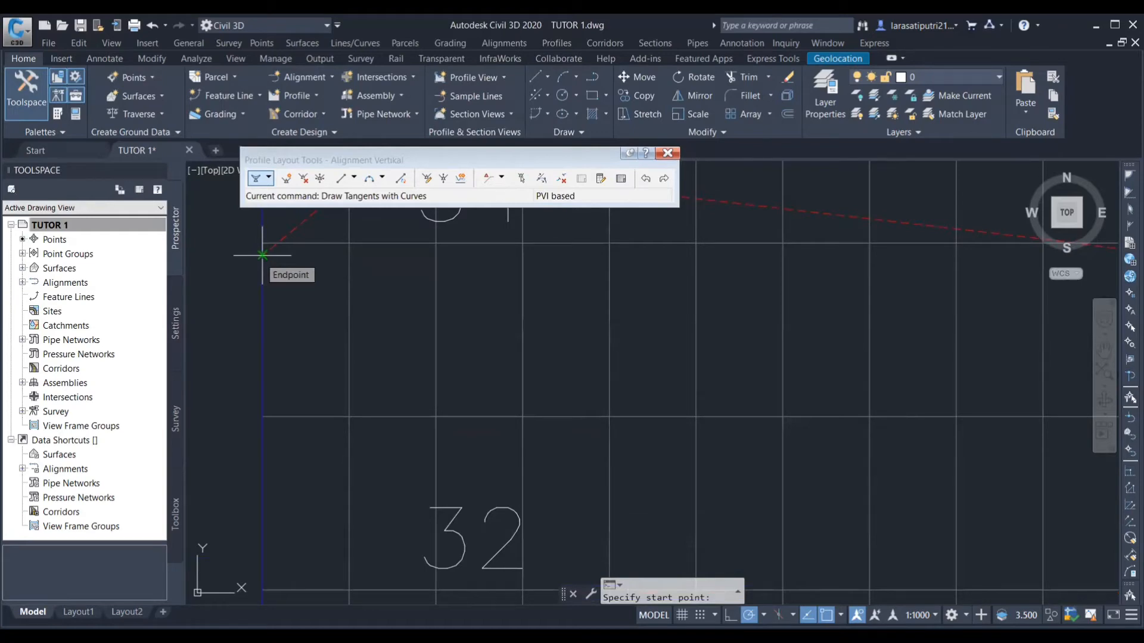
{"action": "left_click", "coordinate": [262, 255]}
{"action": "scroll", "coordinate": [505, 422], "scroll_direction": "down", "scroll_amount": 4}
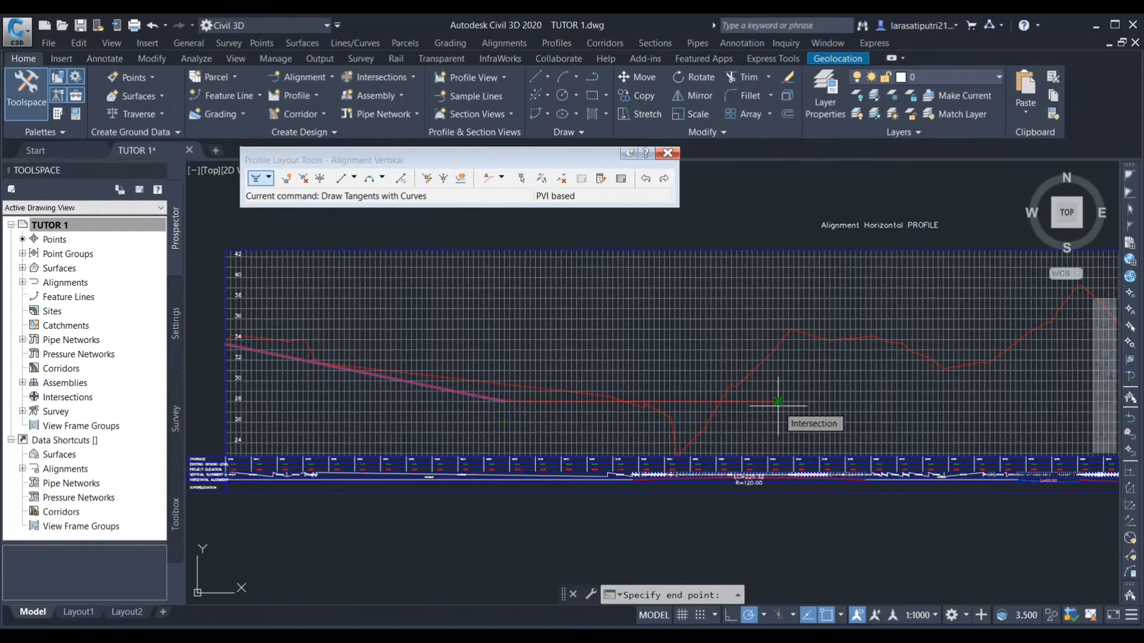
{"action": "scroll", "coordinate": [778, 401], "scroll_direction": "up", "scroll_amount": 5}
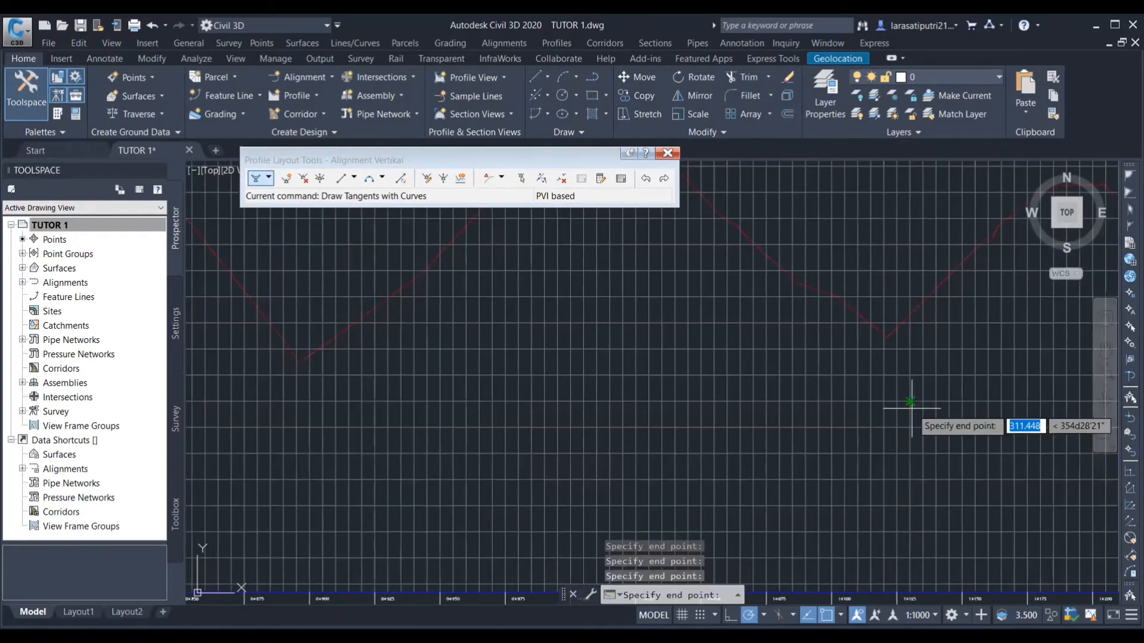
{"action": "left_click", "coordinate": [883, 375]}
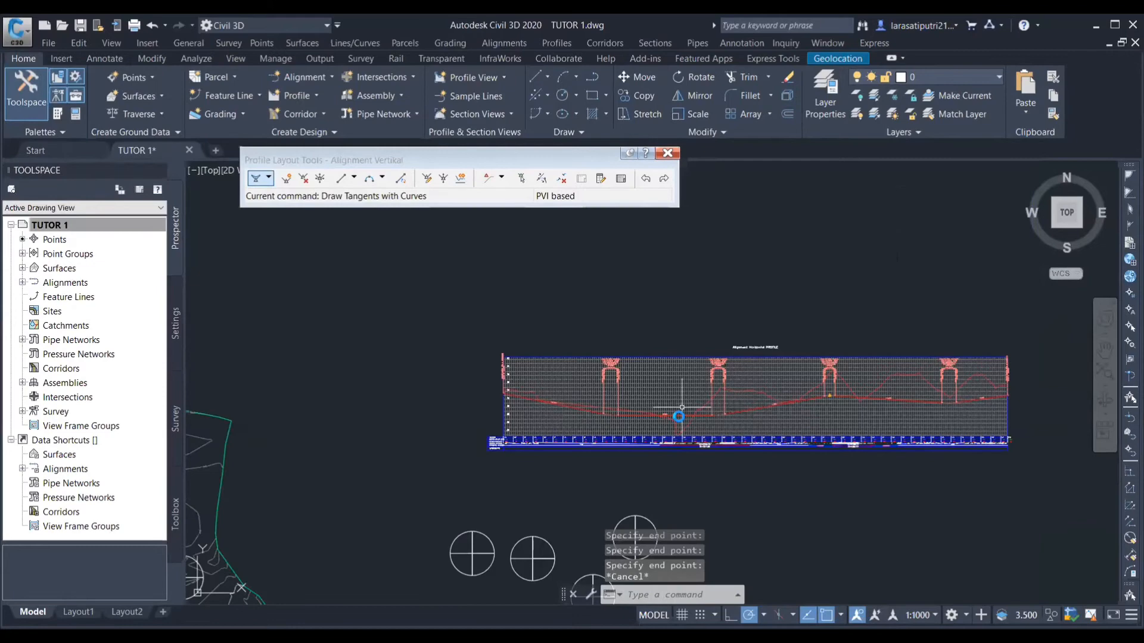
- Lower the PVI of the flagged crest curve at station 0+820 to an elevation of about 32.68 m
{"action": "scroll", "coordinate": [680, 415], "scroll_direction": "up", "scroll_amount": 4}
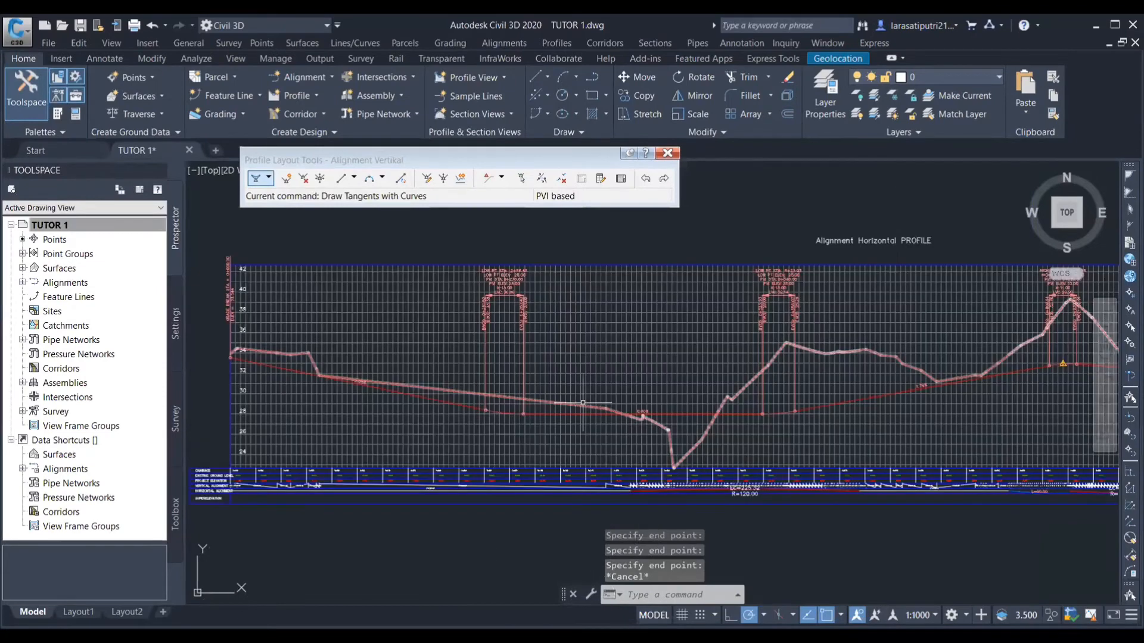
{"action": "scroll", "coordinate": [582, 403], "scroll_direction": "down", "scroll_amount": 4}
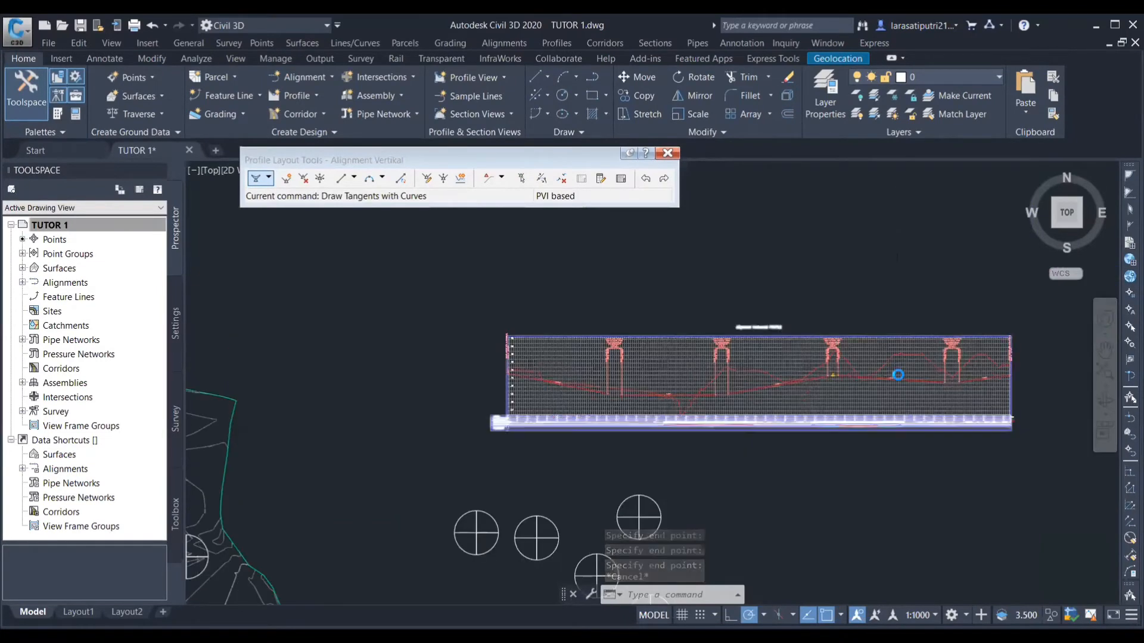
{"action": "scroll", "coordinate": [894, 375], "scroll_direction": "up", "scroll_amount": 3}
{"action": "scroll", "coordinate": [701, 378], "scroll_direction": "up", "scroll_amount": 5}
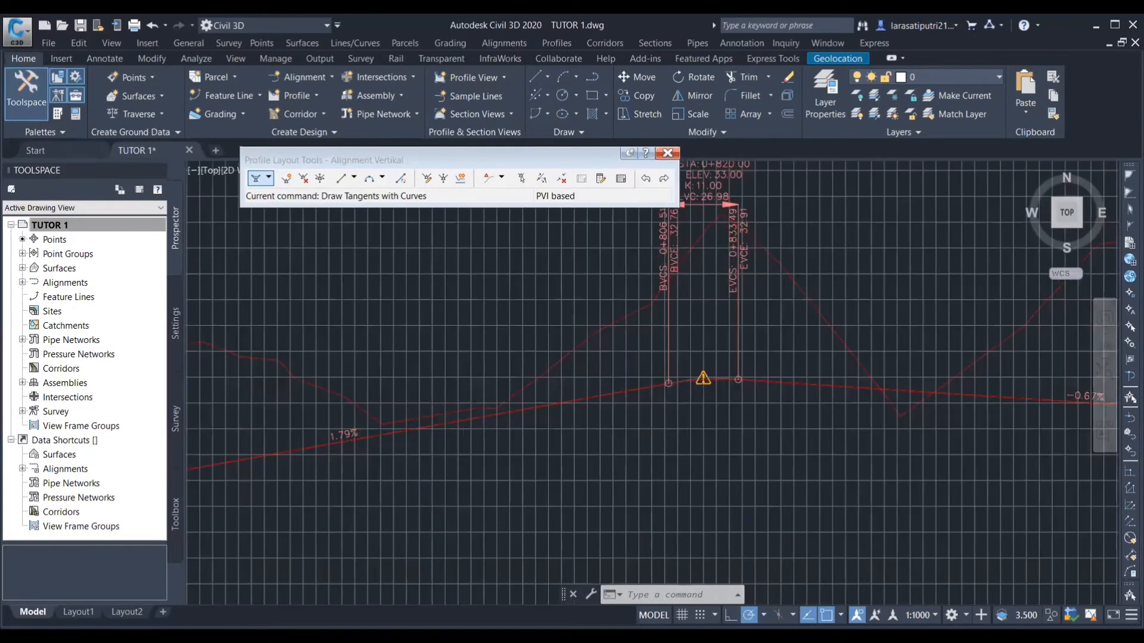
{"action": "left_click", "coordinate": [675, 378]}
{"action": "scroll", "coordinate": [676, 378], "scroll_direction": "up", "scroll_amount": 4}
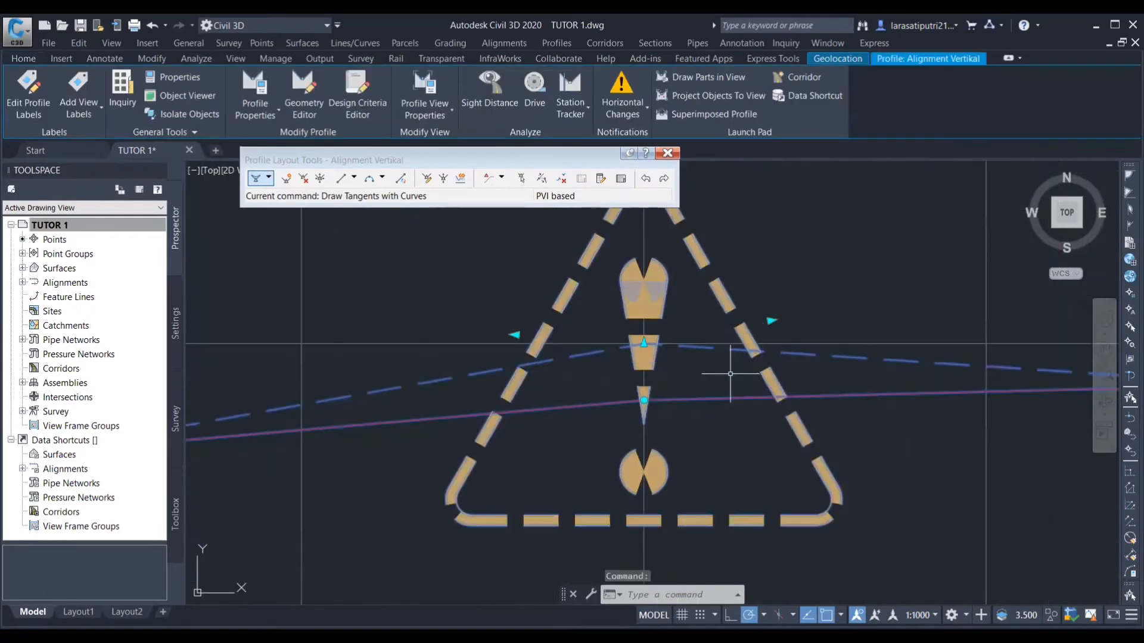
{"action": "scroll", "coordinate": [676, 436], "scroll_direction": "up", "scroll_amount": 2}
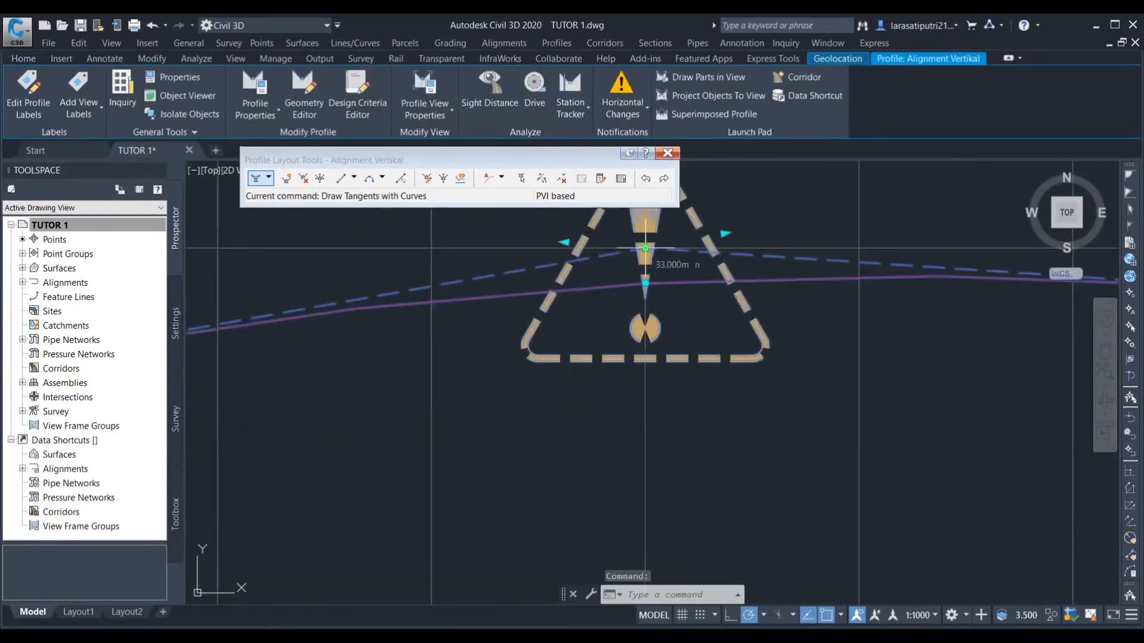
{"action": "left_click", "coordinate": [645, 247]}
{"action": "scroll", "coordinate": [646, 399], "scroll_direction": "down", "scroll_amount": 3}
{"action": "key", "text": "Escape"}
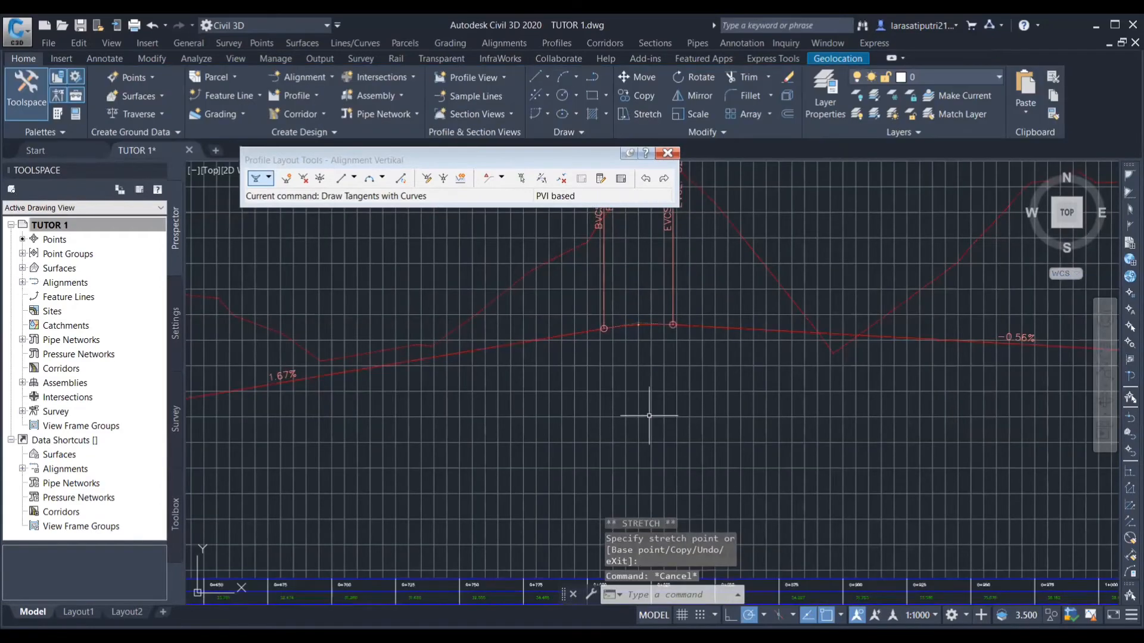
- Check the rest of the design profile and raise the crest PVI at station 0+820 slightly
{"action": "scroll", "coordinate": [646, 399], "scroll_direction": "down", "scroll_amount": 4}
{"action": "scroll", "coordinate": [864, 359], "scroll_direction": "up", "scroll_amount": 6}
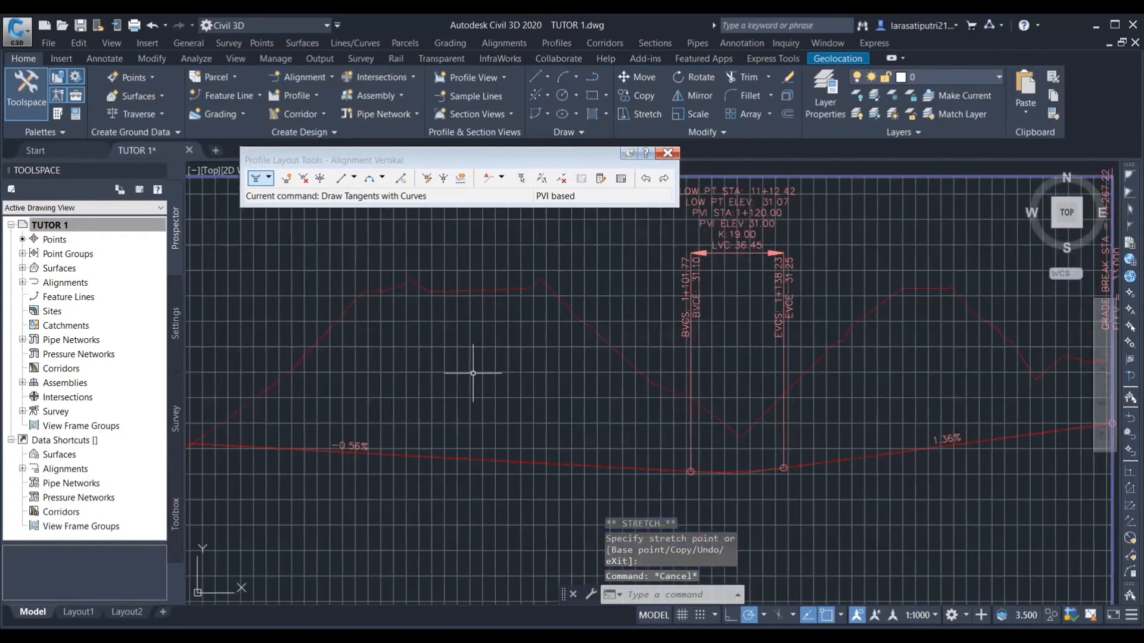
{"action": "scroll", "coordinate": [761, 441], "scroll_direction": "down", "scroll_amount": 6}
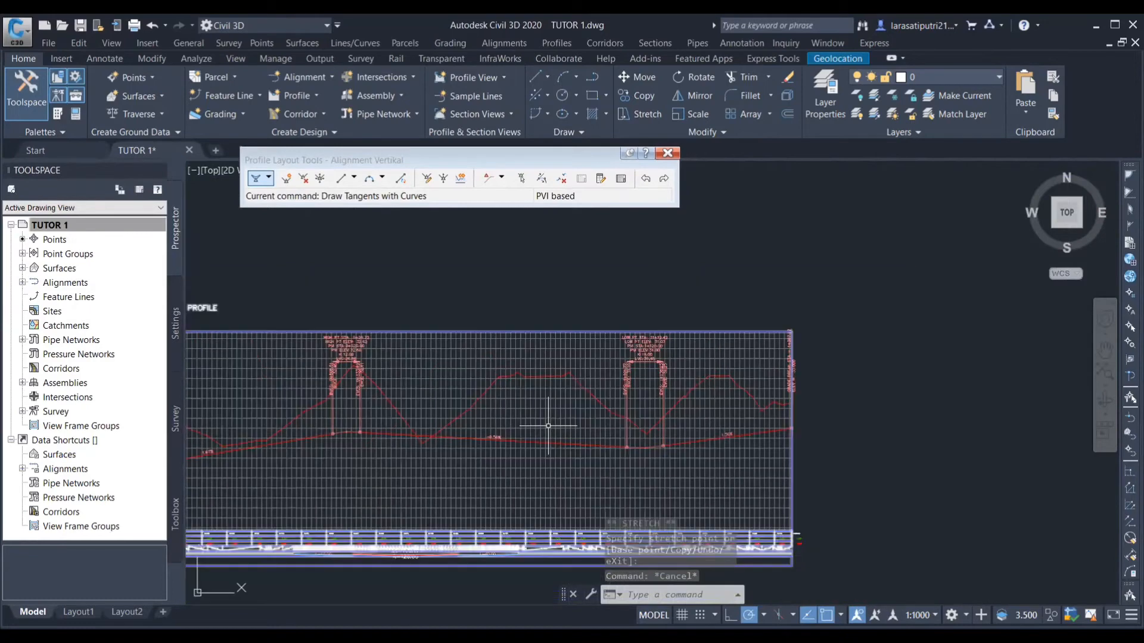
{"action": "scroll", "coordinate": [548, 427], "scroll_direction": "up", "scroll_amount": 8}
{"action": "scroll", "coordinate": [605, 466], "scroll_direction": "up", "scroll_amount": 5}
{"action": "left_click", "coordinate": [606, 457]}
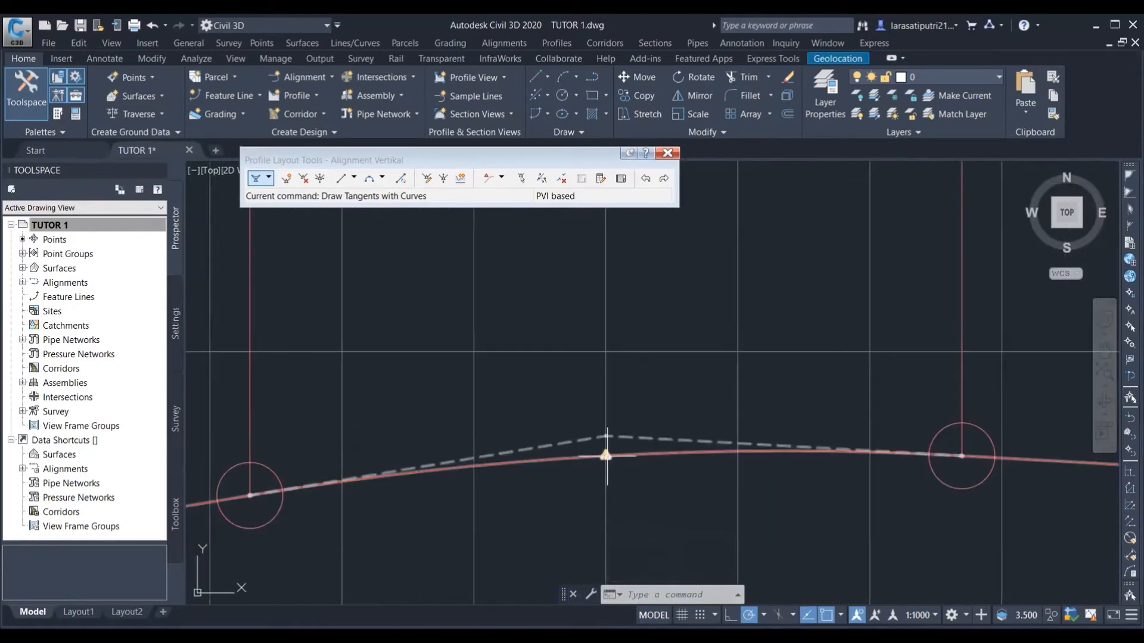
{"action": "scroll", "coordinate": [608, 462], "scroll_direction": "down", "scroll_amount": 2}
{"action": "scroll", "coordinate": [607, 452], "scroll_direction": "up", "scroll_amount": 4}
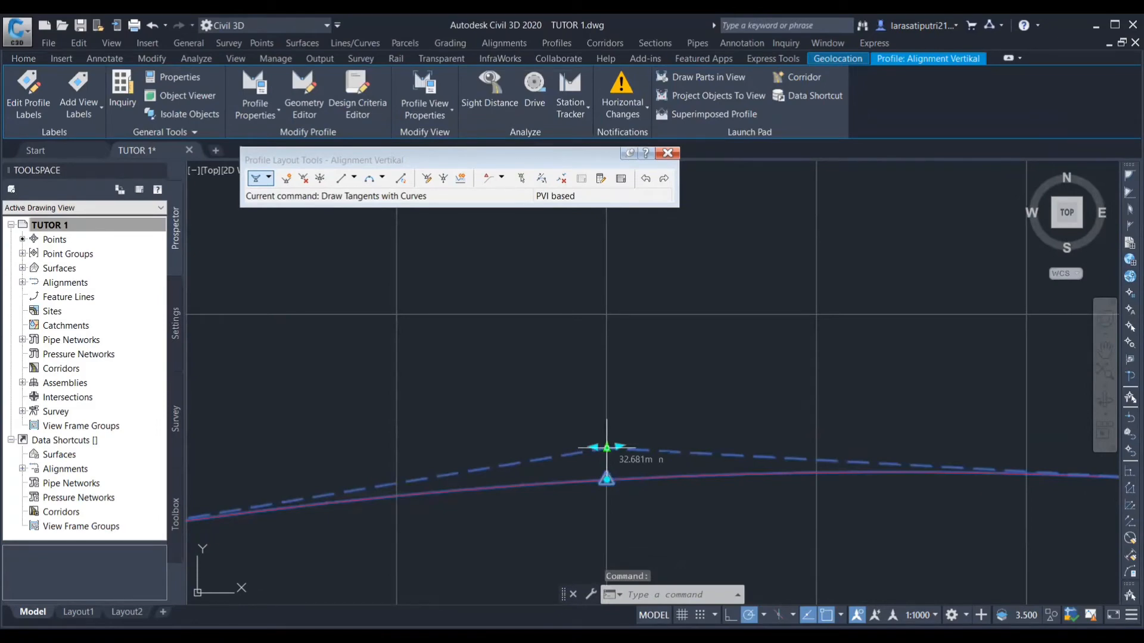
{"action": "left_click", "coordinate": [607, 447]}
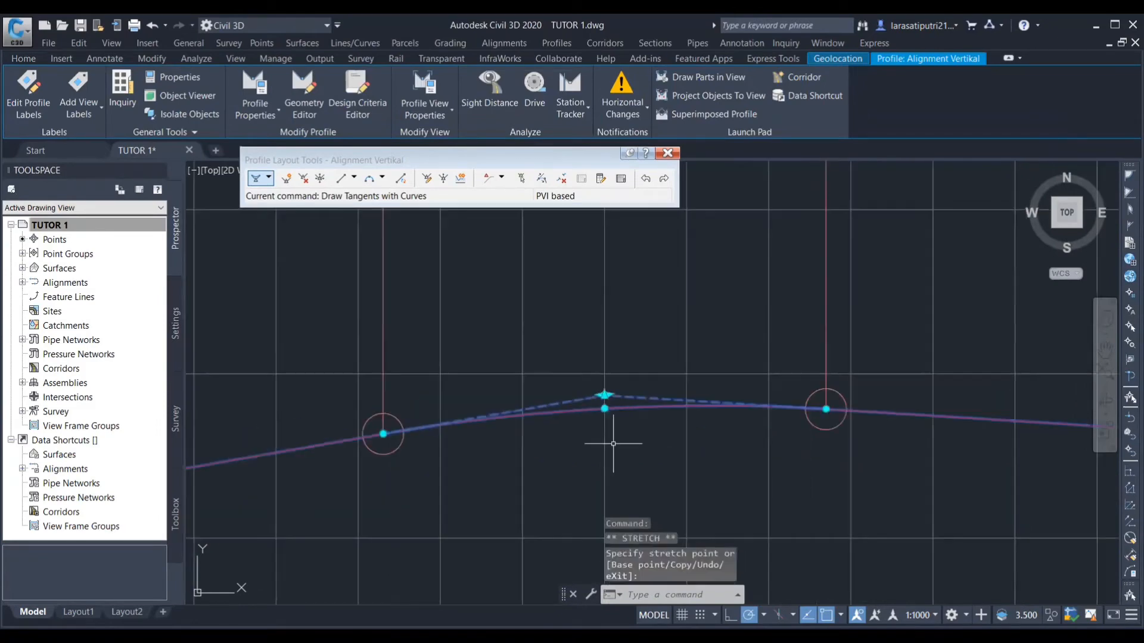
{"action": "scroll", "coordinate": [613, 434], "scroll_direction": "up", "scroll_amount": 2}
{"action": "key", "text": "Escape"}
{"action": "key", "text": "Escape"}
{"action": "scroll", "coordinate": [613, 422], "scroll_direction": "down", "scroll_amount": 4}
{"action": "scroll", "coordinate": [613, 421], "scroll_direction": "down", "scroll_amount": 5}
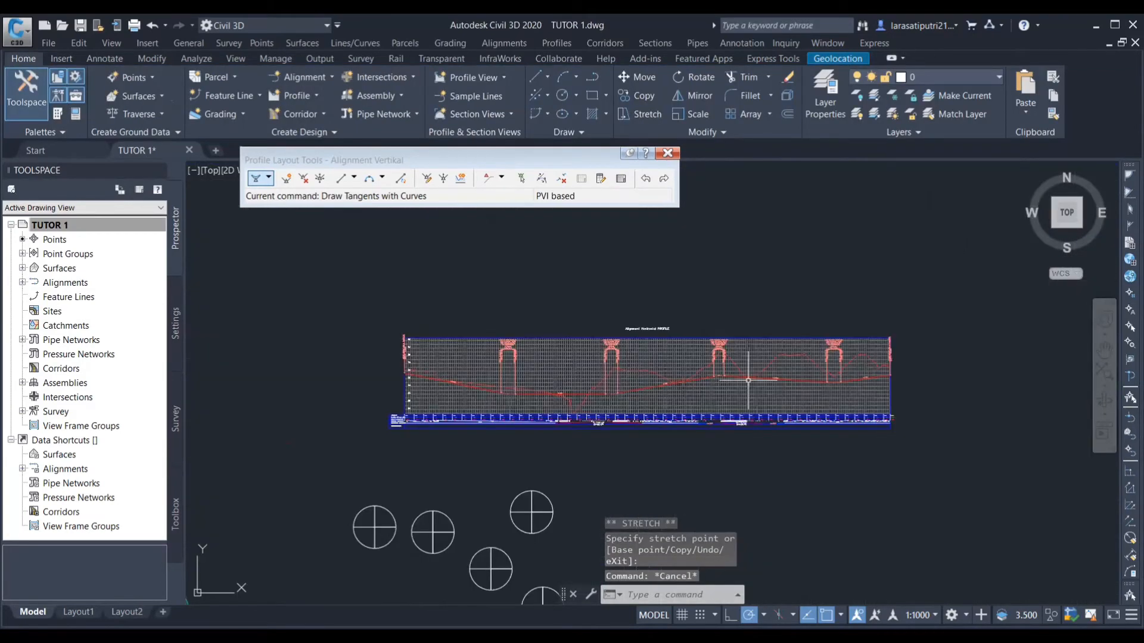
{"action": "scroll", "coordinate": [460, 383], "scroll_direction": "up", "scroll_amount": 5}
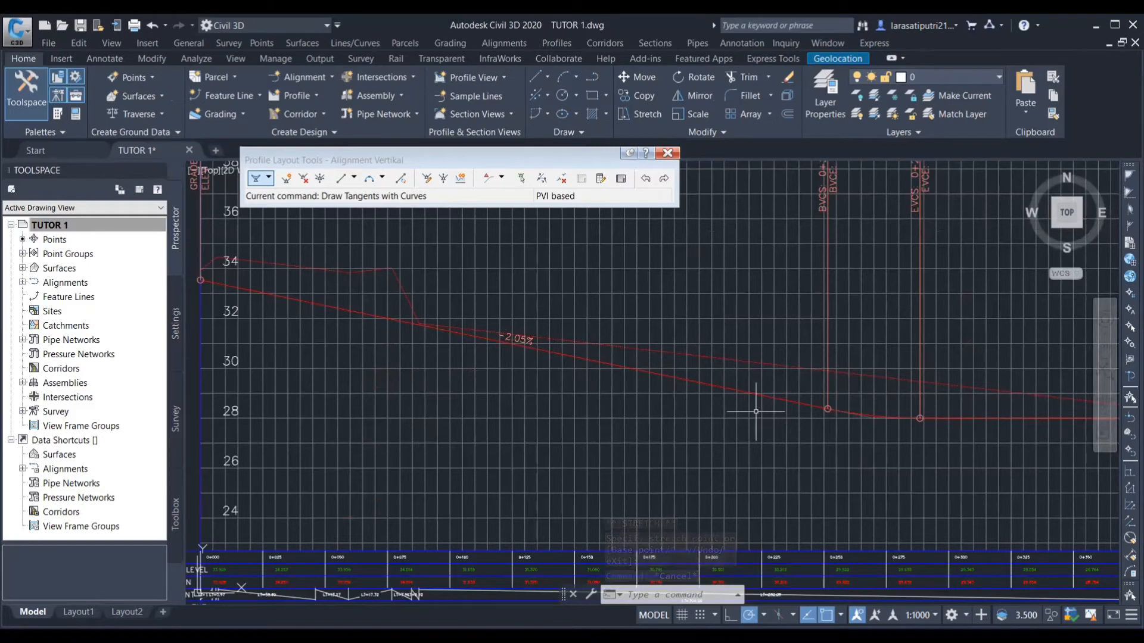
- Review the design profile and try a small shift of the flagged crest curve's PVI near station 0+820
{"action": "scroll", "coordinate": [755, 413], "scroll_direction": "down", "scroll_amount": 5}
{"action": "scroll", "coordinate": [978, 419], "scroll_direction": "up", "scroll_amount": 4}
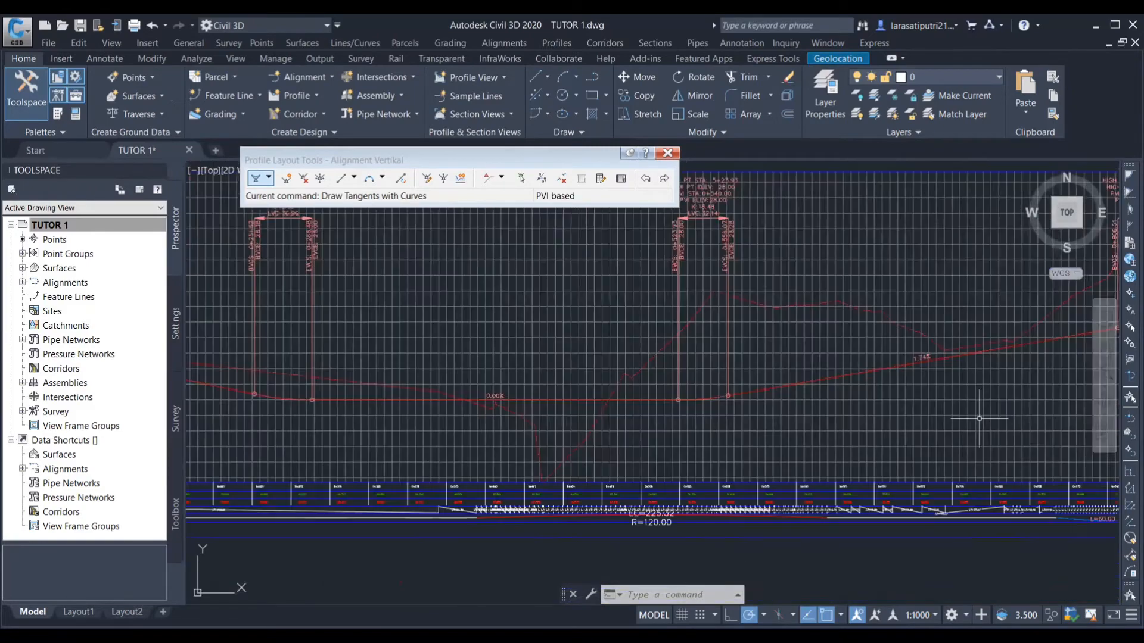
{"action": "scroll", "coordinate": [659, 383], "scroll_direction": "up", "scroll_amount": 5}
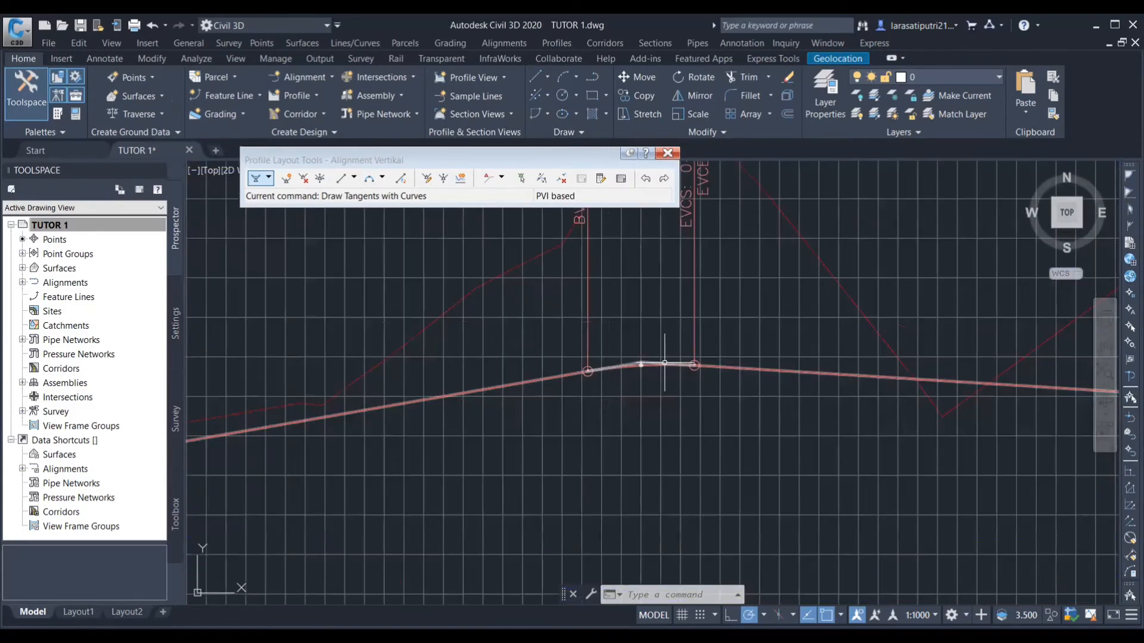
{"action": "left_click", "coordinate": [641, 363]}
{"action": "scroll", "coordinate": [643, 361], "scroll_direction": "up", "scroll_amount": 4}
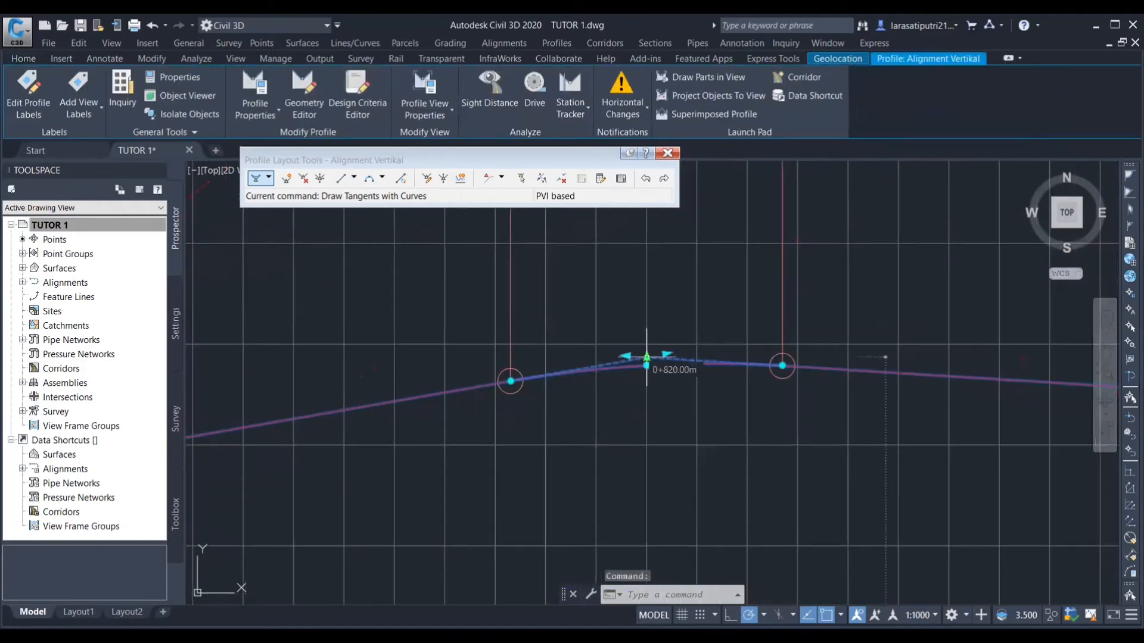
{"action": "left_click", "coordinate": [646, 357]}
{"action": "scroll", "coordinate": [655, 360], "scroll_direction": "down", "scroll_amount": 5}
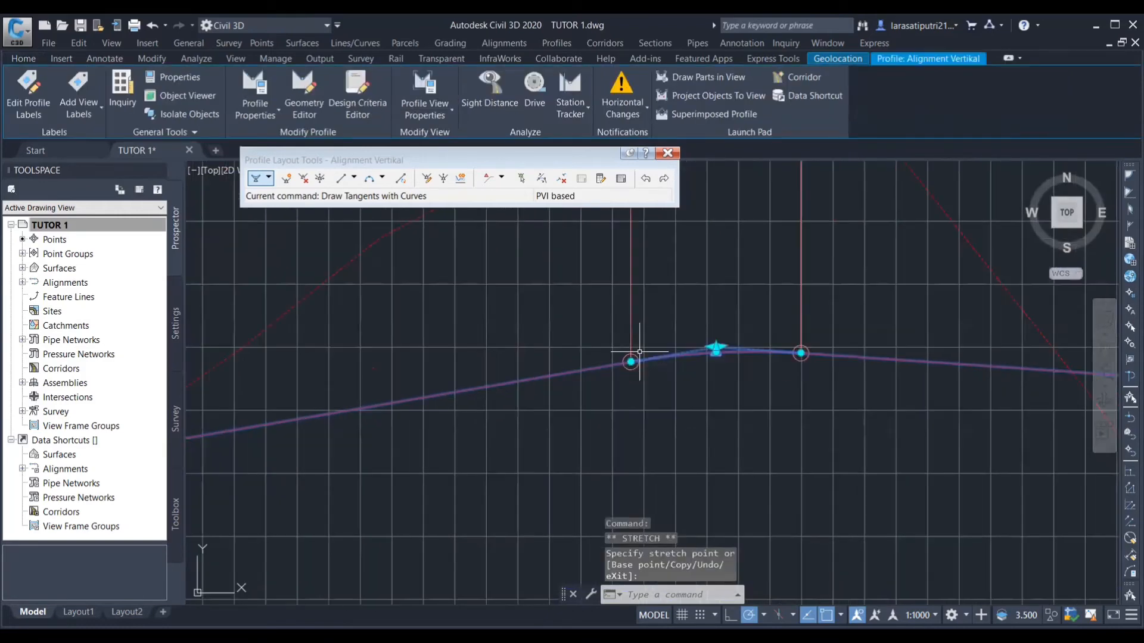
{"action": "key", "text": "Escape"}
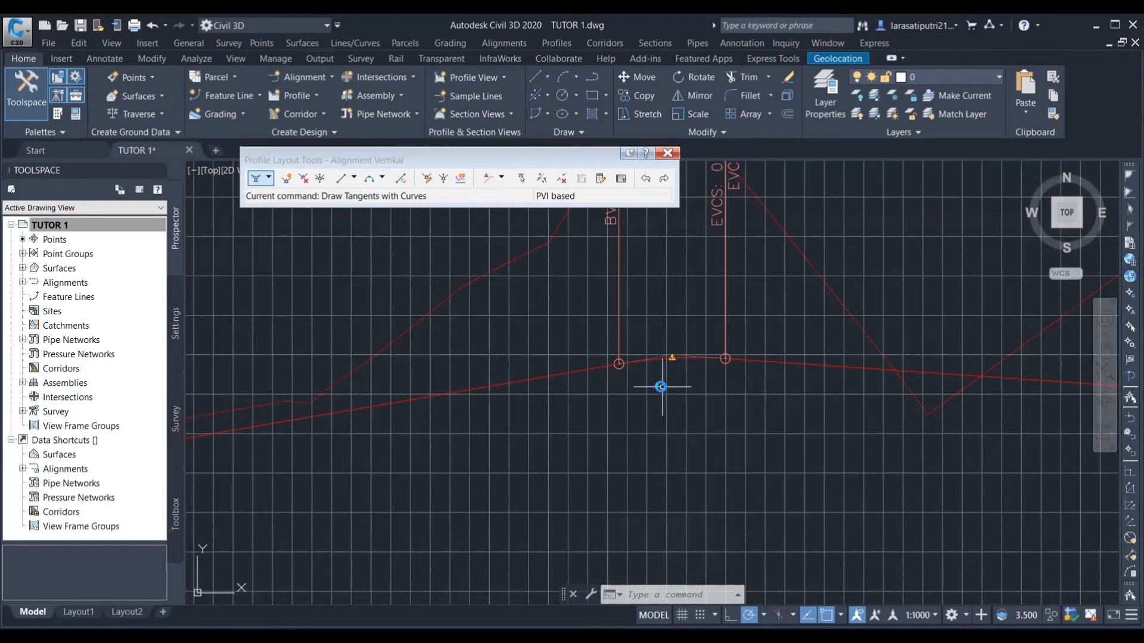
- Lower the PVI of the crest curve near station 0+820 to elevation 31 m
{"action": "scroll", "coordinate": [661, 386], "scroll_direction": "down", "scroll_amount": 5}
{"action": "left_click", "coordinate": [658, 384]}
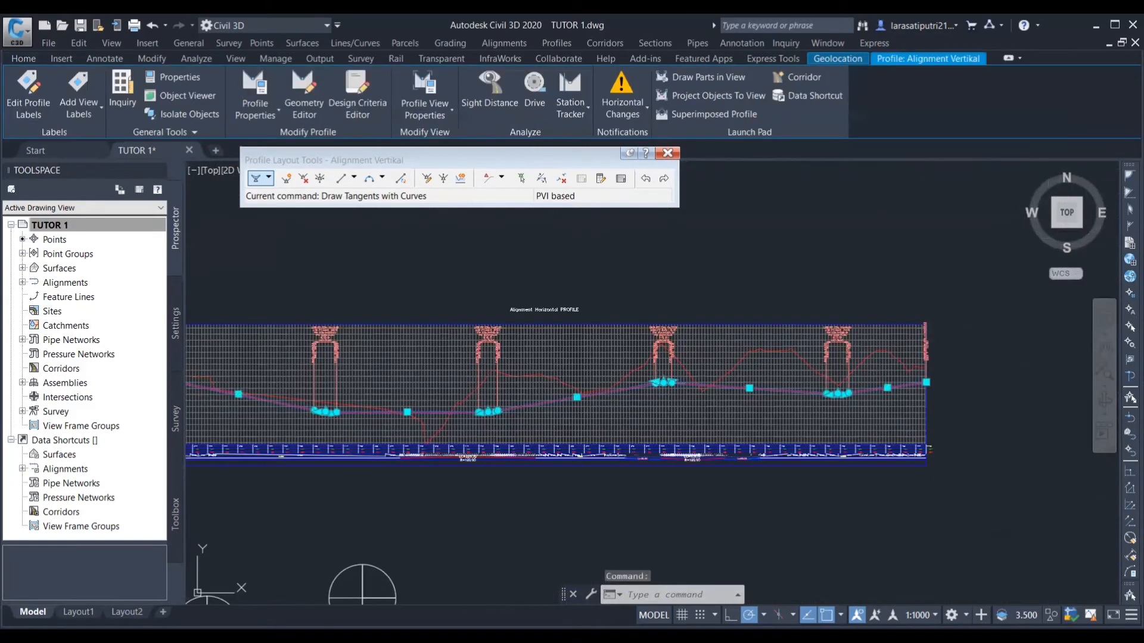
{"action": "scroll", "coordinate": [658, 379], "scroll_direction": "up", "scroll_amount": 5}
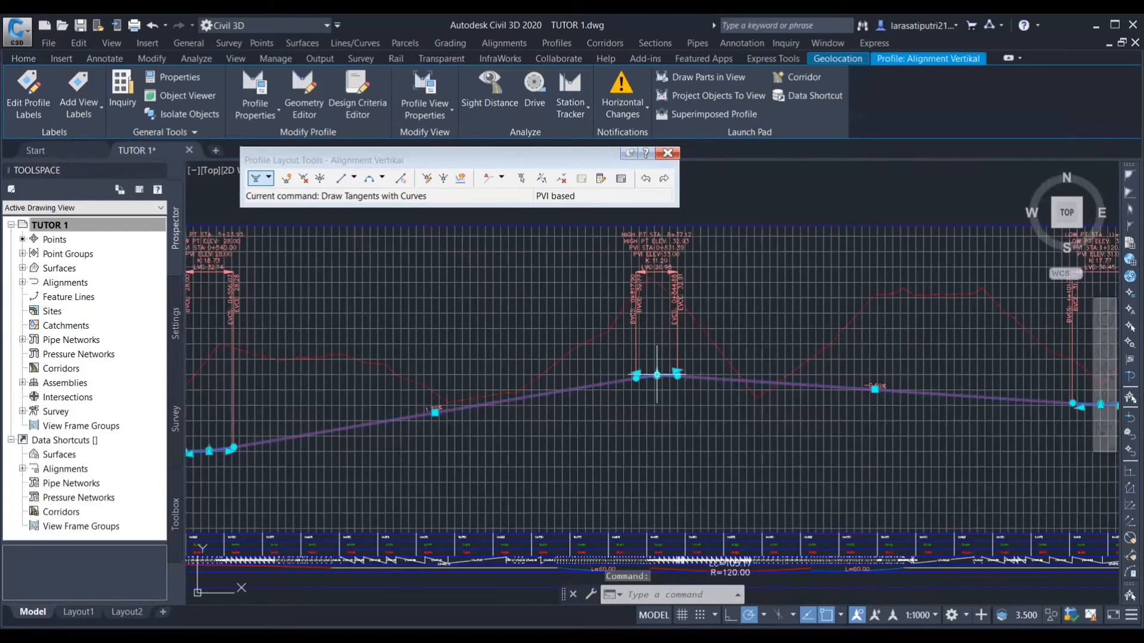
{"action": "left_click", "coordinate": [656, 407]}
{"action": "key", "text": "Escape"}
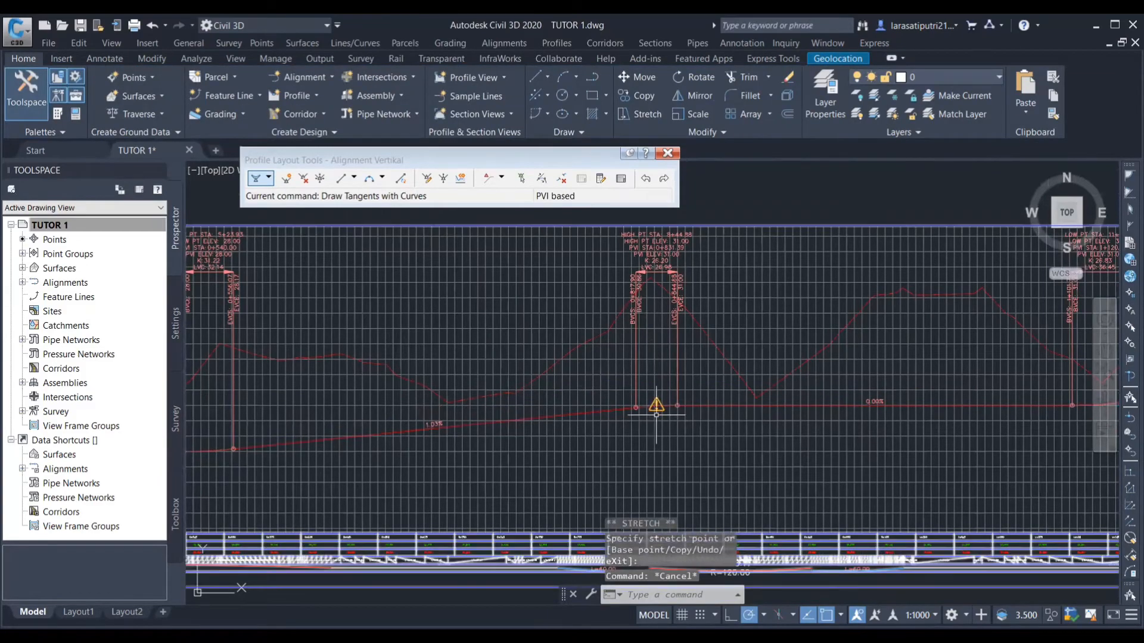
- Raise the flagged crest curve's PVI to give an incoming grade of about 1.38% and an outgoing grade of about -0.34%
{"action": "left_click", "coordinate": [656, 410]}
{"action": "scroll", "coordinate": [656, 410], "scroll_direction": "up", "scroll_amount": 5}
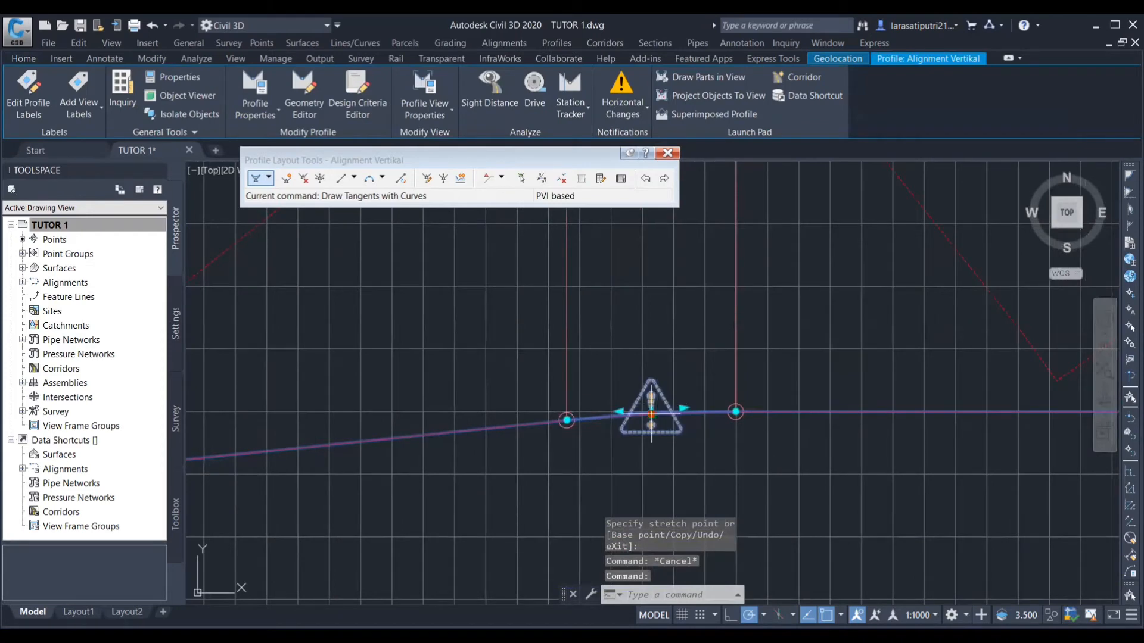
{"action": "left_click", "coordinate": [651, 414]}
{"action": "scroll", "coordinate": [651, 412], "scroll_direction": "up", "scroll_amount": 6}
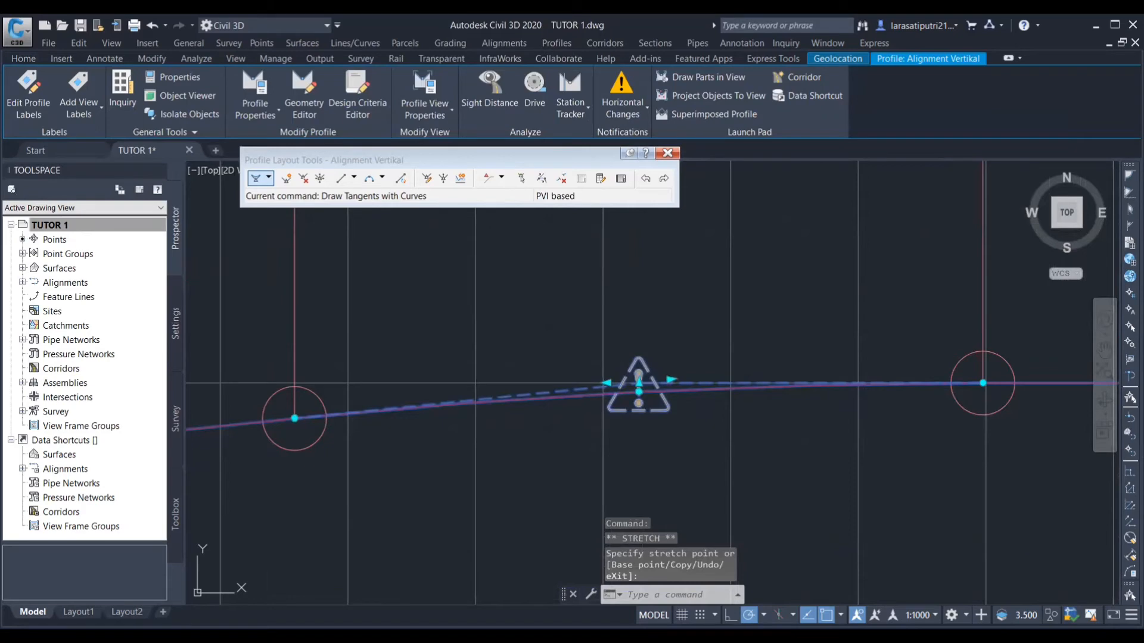
{"action": "scroll", "coordinate": [639, 392], "scroll_direction": "down", "scroll_amount": 8}
{"action": "key", "text": "Escape"}
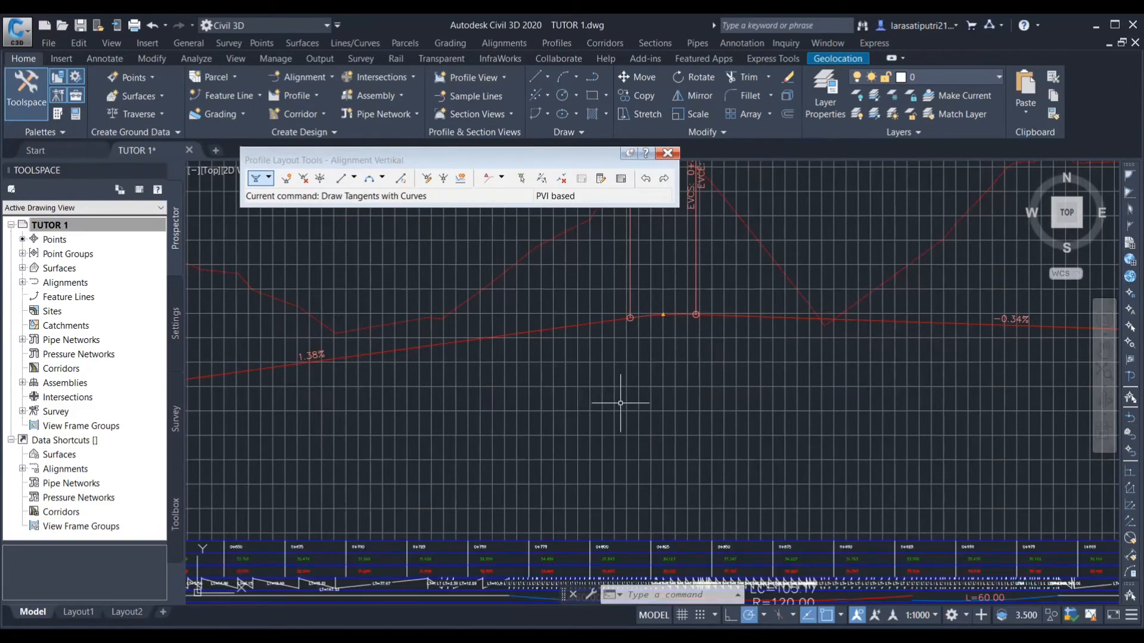
- Add a Fill Material hatch to the PROFILE MEMANJANG profile view, bounded above by Alignment Vertikal and below by the Surface Belajar profile
{"action": "left_click", "coordinate": [588, 377]}
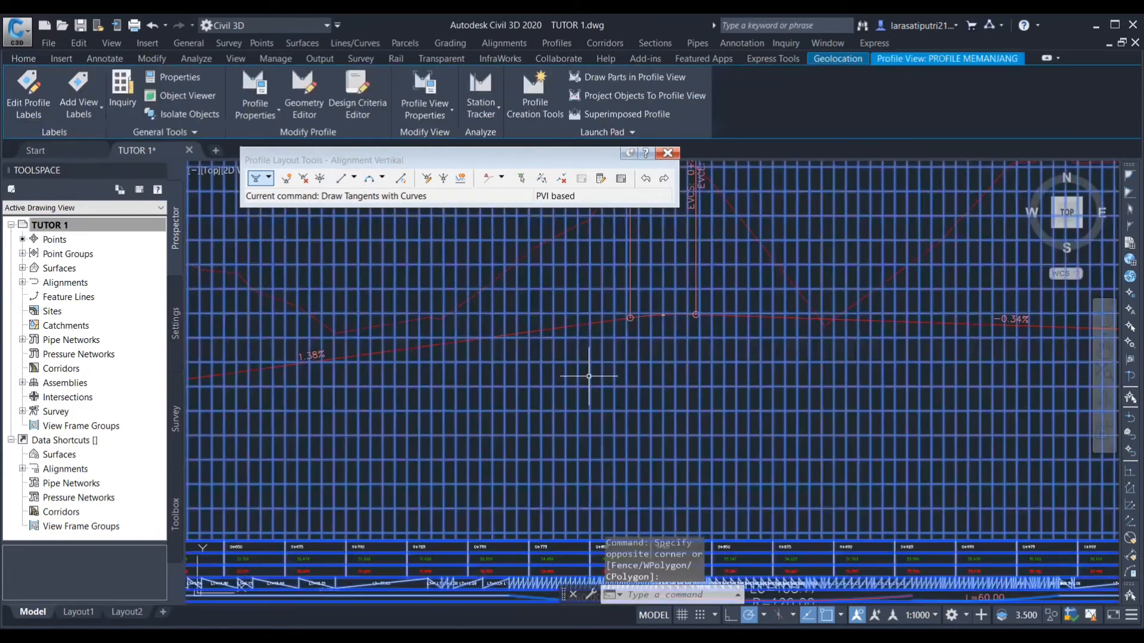
{"action": "right_click", "coordinate": [677, 539]}
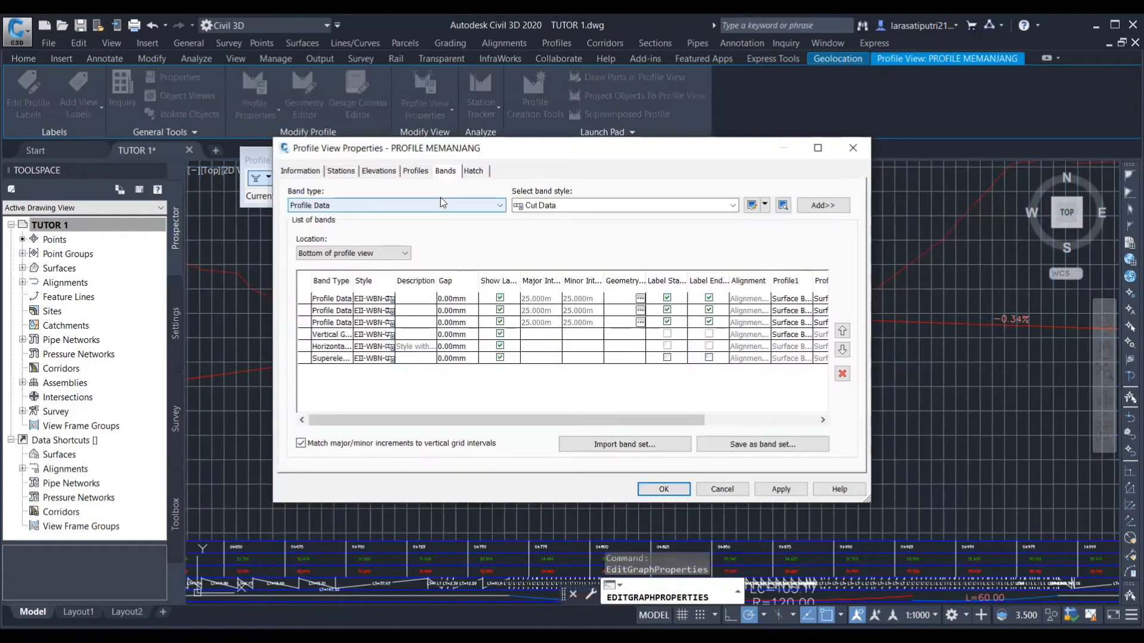
{"action": "left_click", "coordinate": [474, 171]}
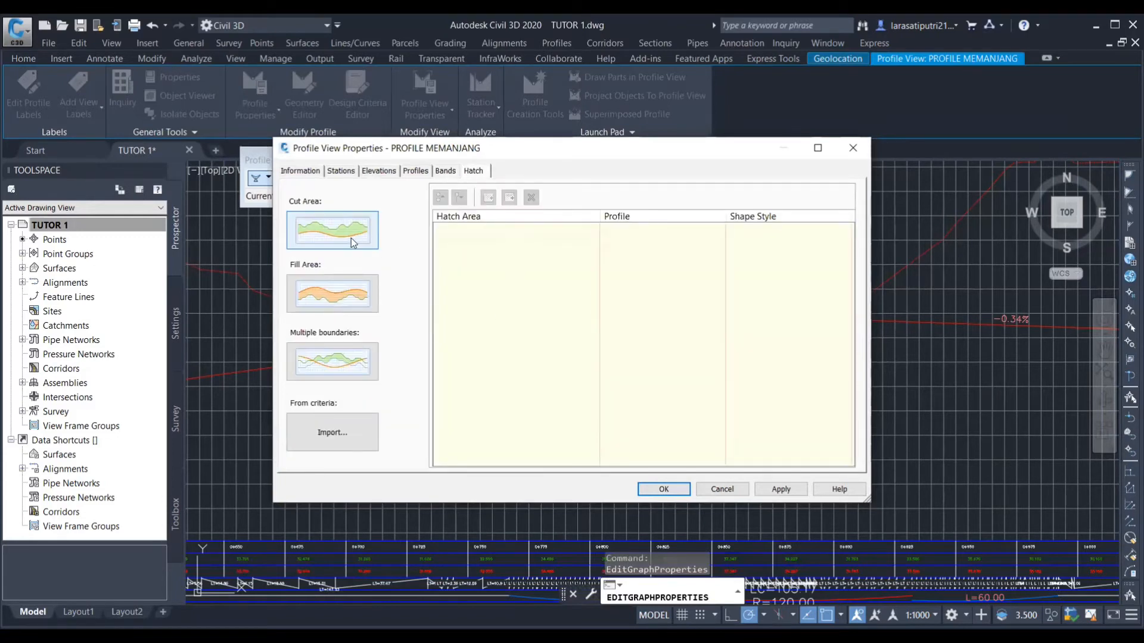
{"action": "left_click", "coordinate": [340, 303]}
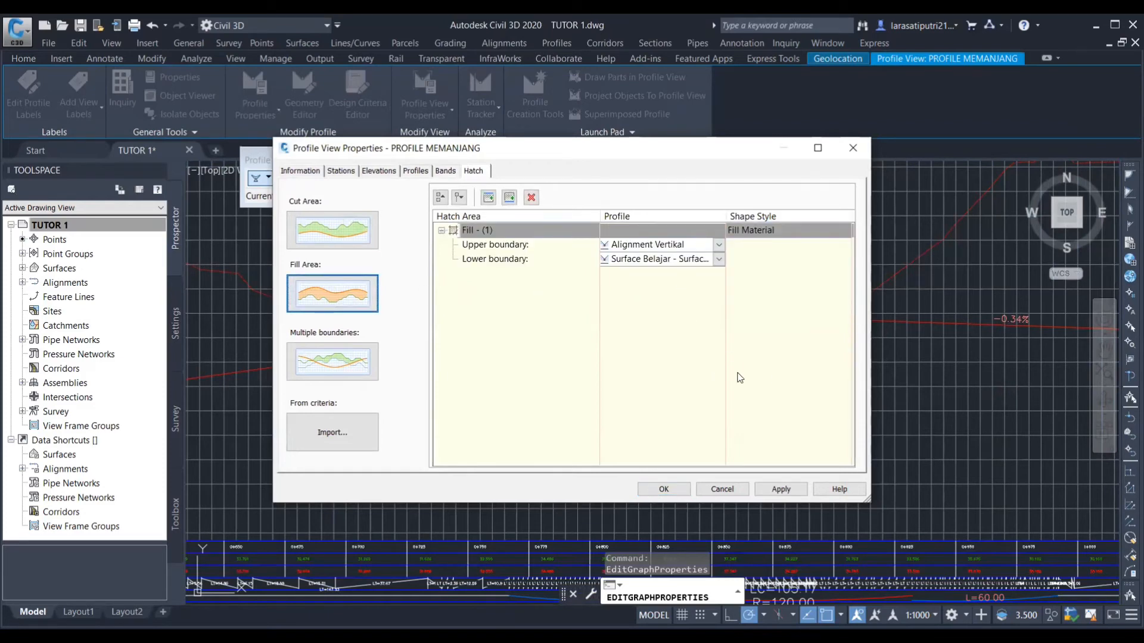
{"action": "left_click", "coordinate": [774, 489]}
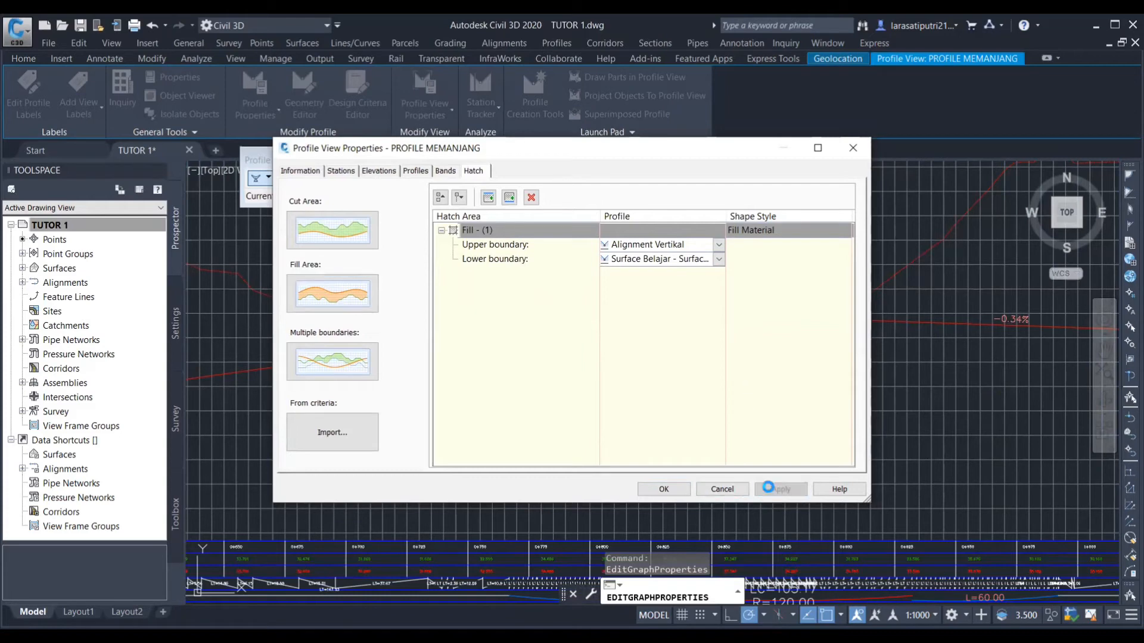
{"action": "left_click", "coordinate": [664, 489]}
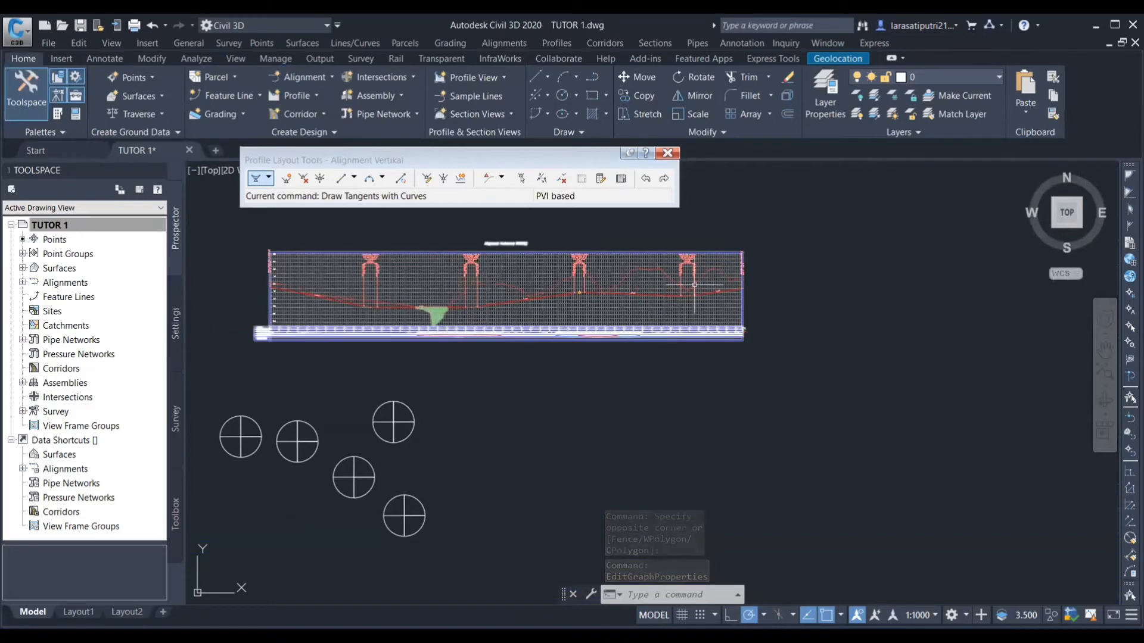
- In the profile view's band properties, set Profile1 of the third Profile Data band to Alignment Vertikal
{"action": "scroll", "coordinate": [435, 300], "scroll_direction": "up", "scroll_amount": 6}
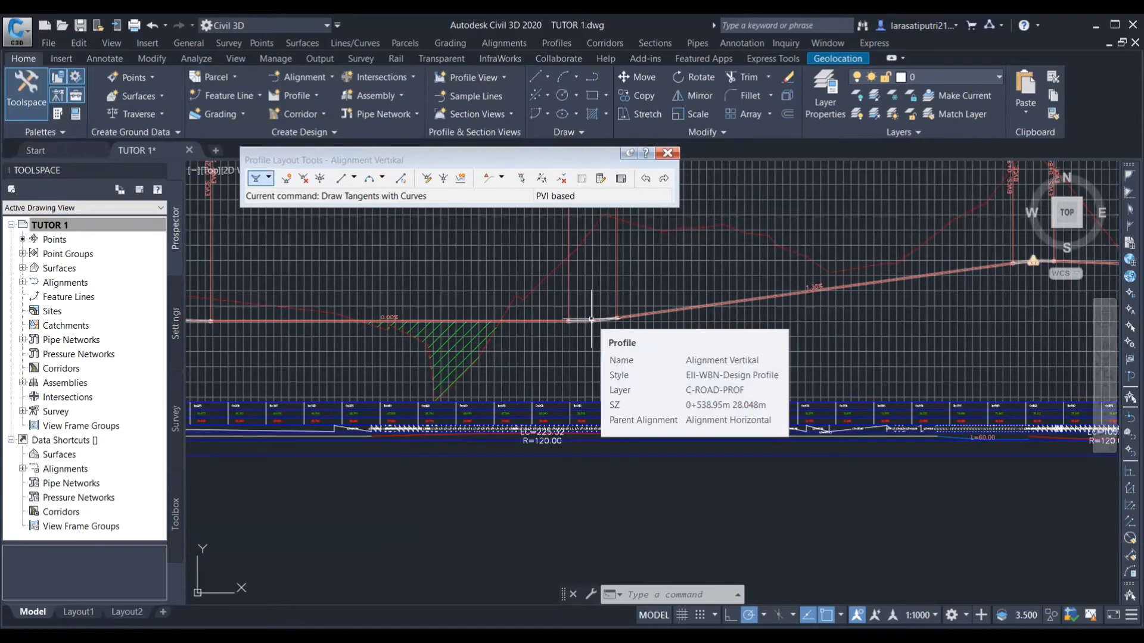
{"action": "left_click", "coordinate": [596, 285]}
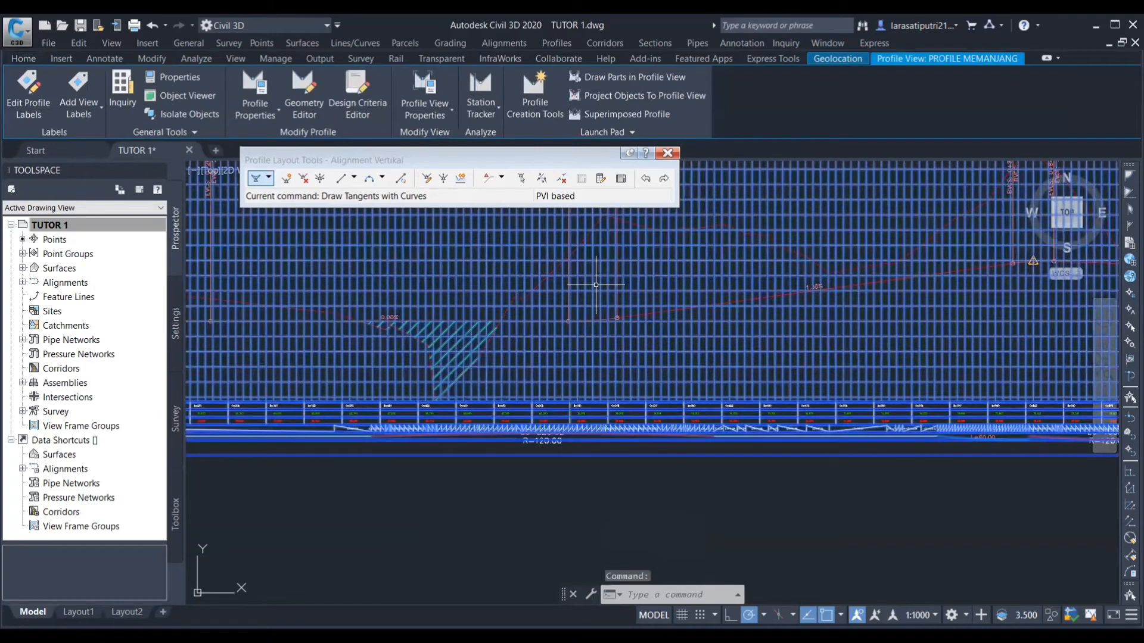
{"action": "right_click", "coordinate": [645, 442]}
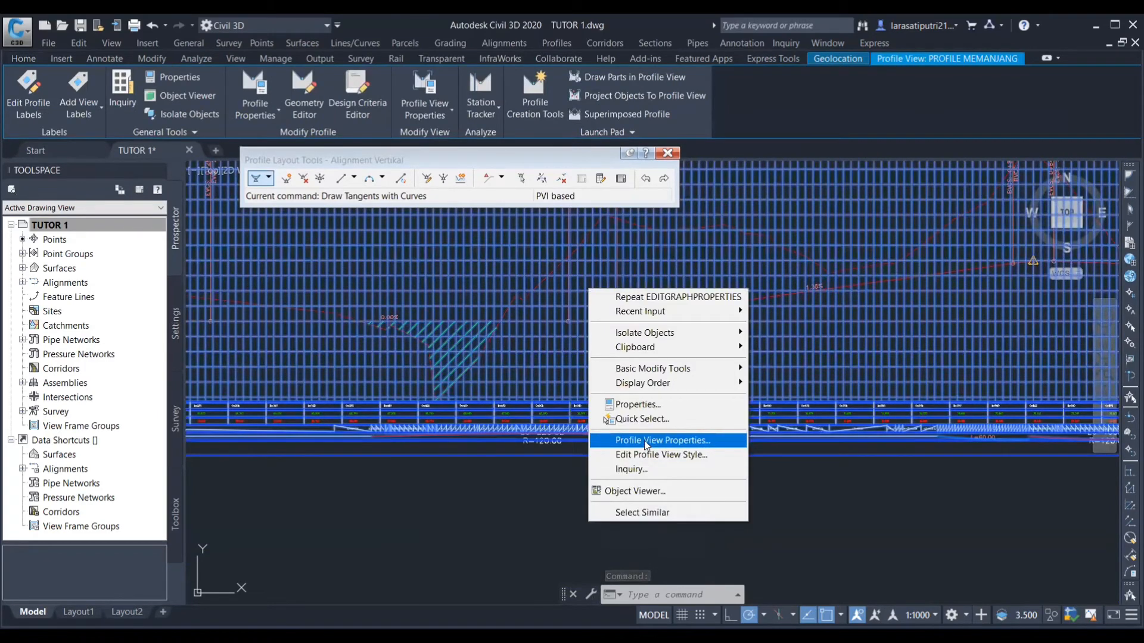
{"action": "key", "text": "Return"}
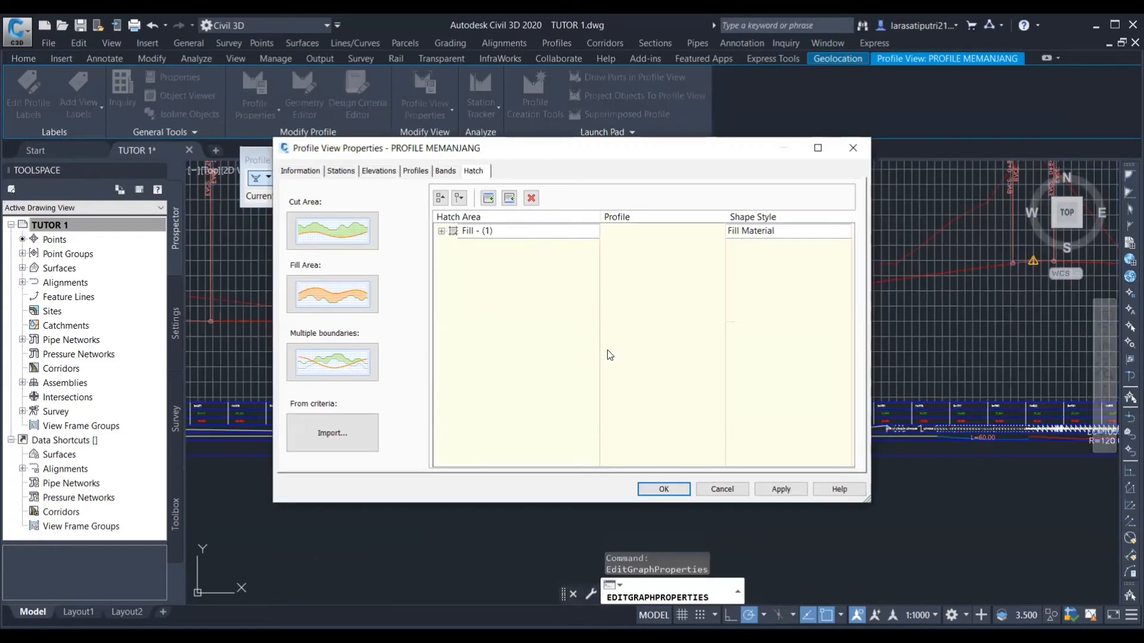
{"action": "left_click", "coordinate": [444, 171]}
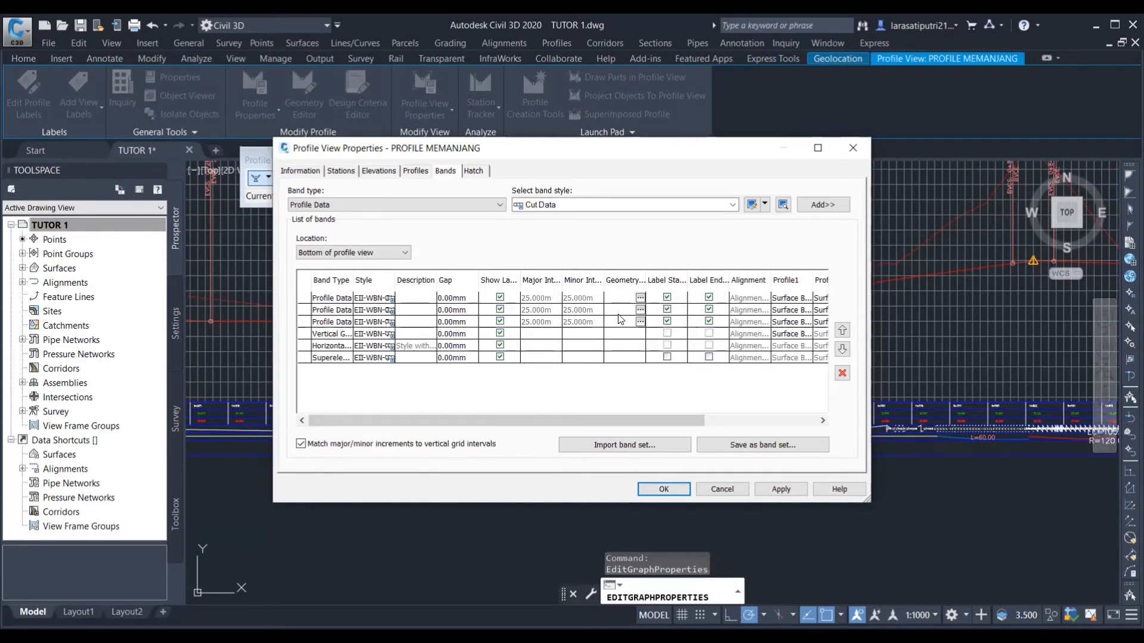
{"action": "left_click_drag", "start_coordinate": [645, 423], "coordinate": [733, 424]}
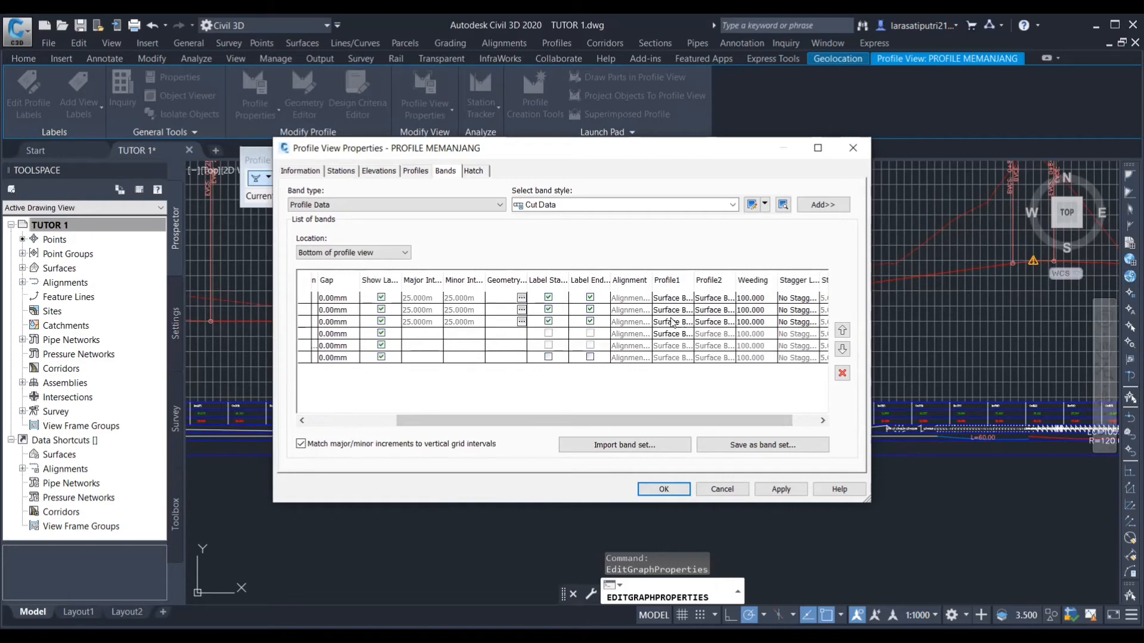
{"action": "left_click", "coordinate": [676, 321]}
{"action": "left_click", "coordinate": [675, 322]}
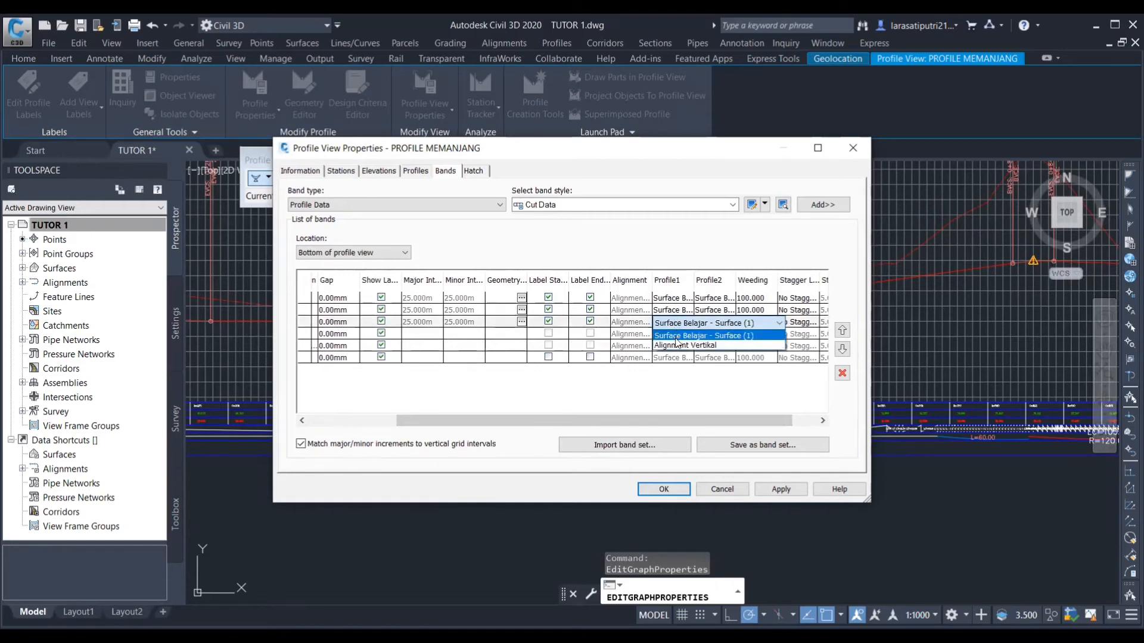
{"action": "left_click", "coordinate": [677, 346]}
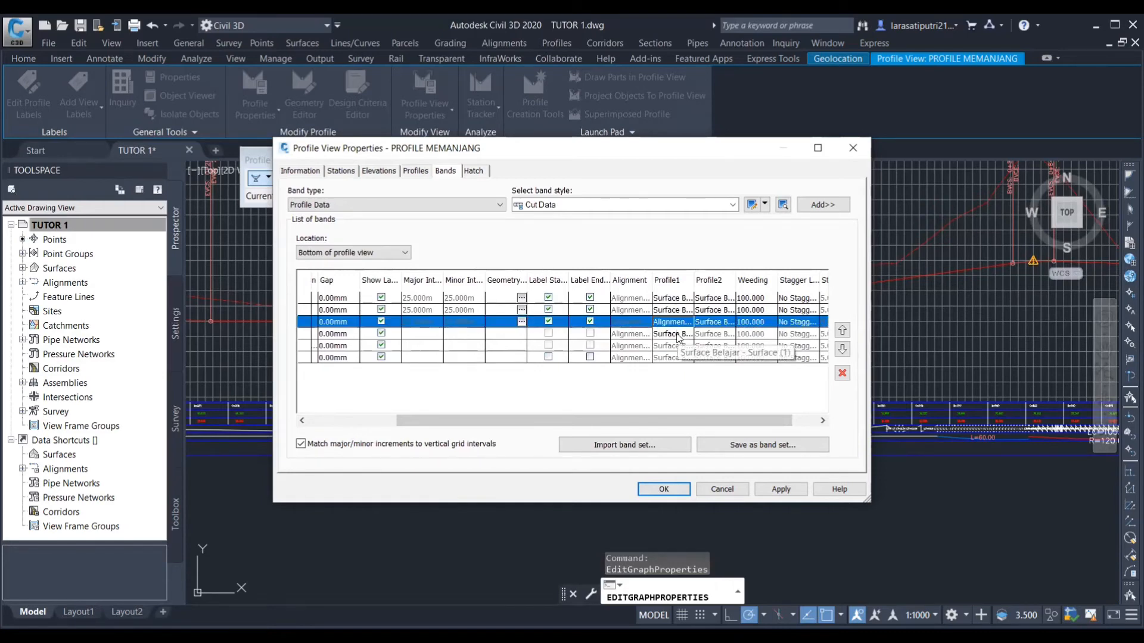
- Set Profile1 of the vertical geometry band to Alignment Vertikal and apply the band changes to the profile view
{"action": "left_click", "coordinate": [679, 334]}
{"action": "left_click", "coordinate": [679, 334]}
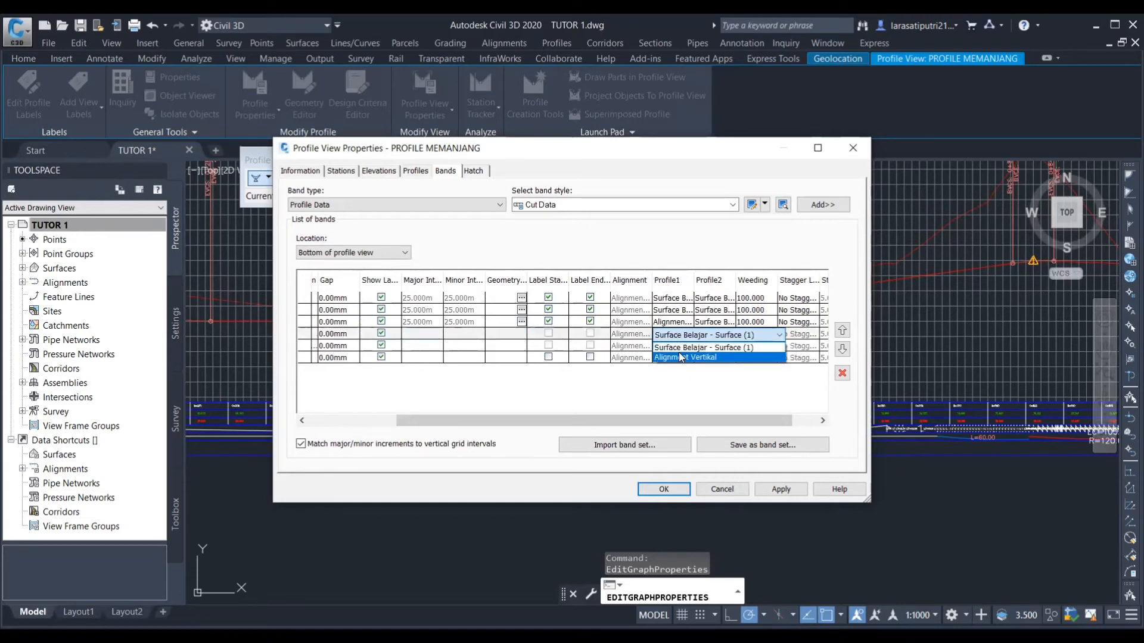
{"action": "left_click", "coordinate": [681, 358]}
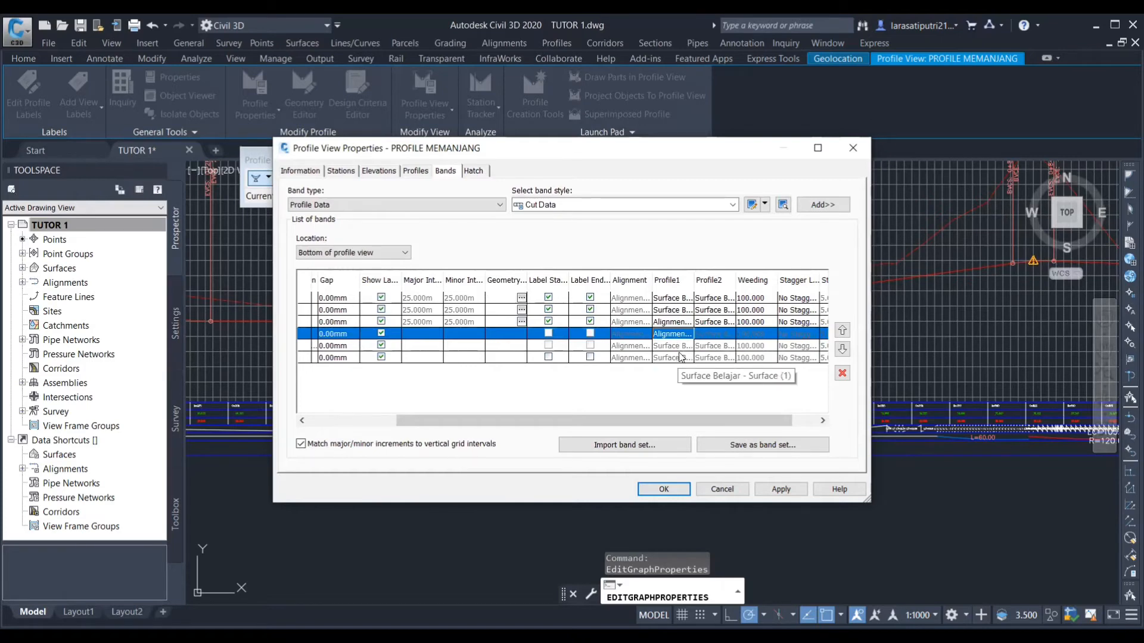
{"action": "left_click", "coordinate": [777, 489]}
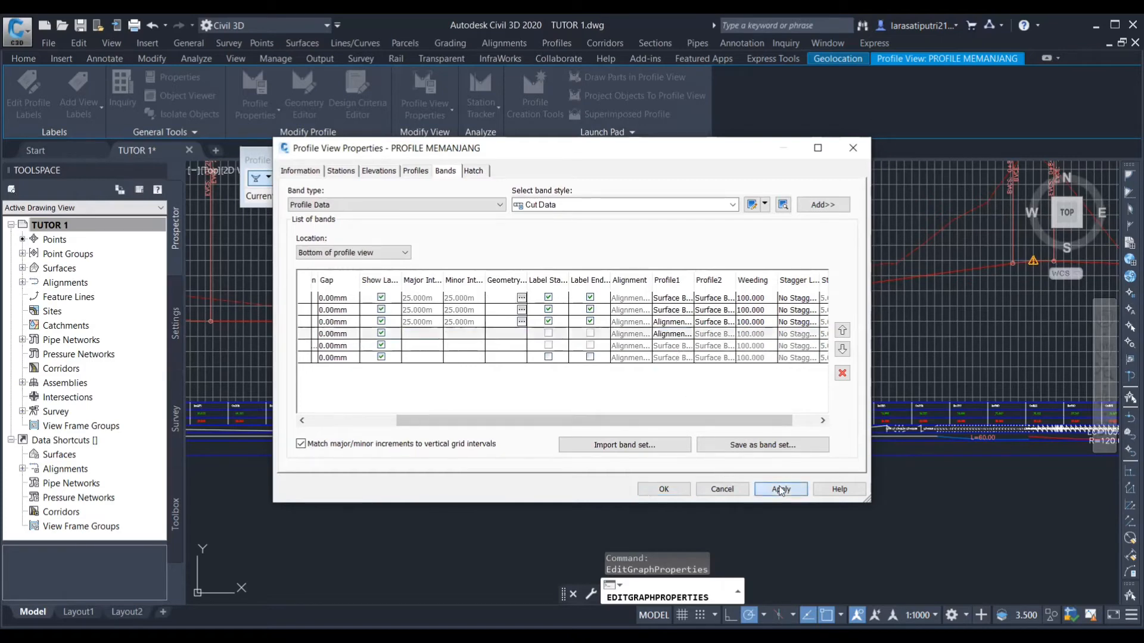
{"action": "left_click", "coordinate": [668, 487]}
- Examine the updated data bands along the profile view, including design elevations, vertical curve lengths and alignment geometry labels
{"action": "scroll", "coordinate": [646, 413], "scroll_direction": "down", "scroll_amount": 8}
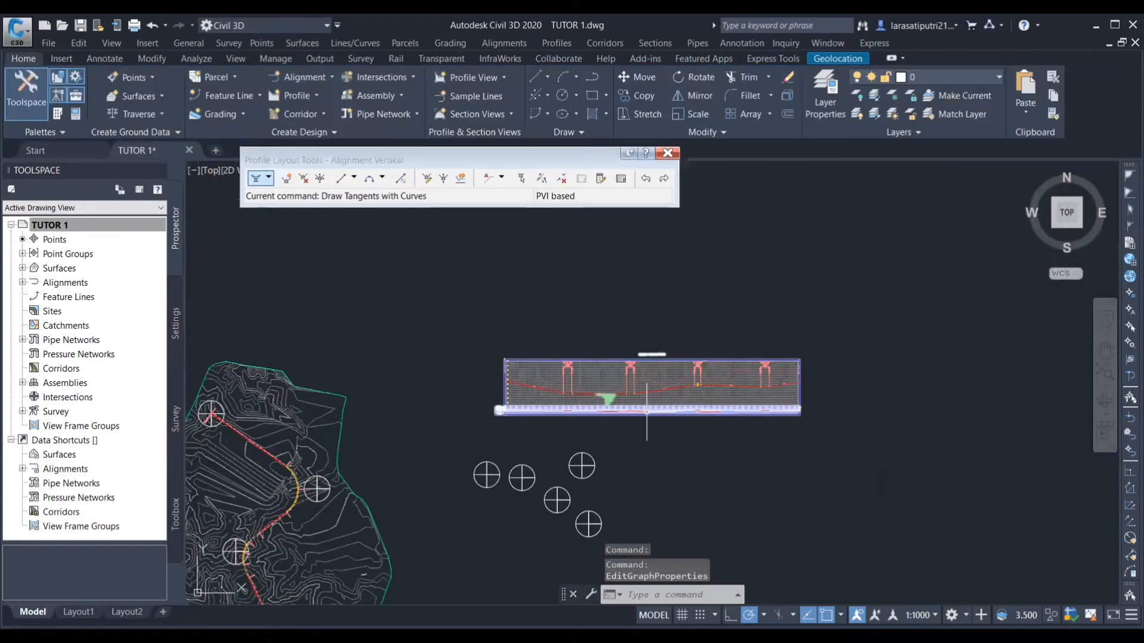
{"action": "scroll", "coordinate": [642, 389], "scroll_direction": "up", "scroll_amount": 5}
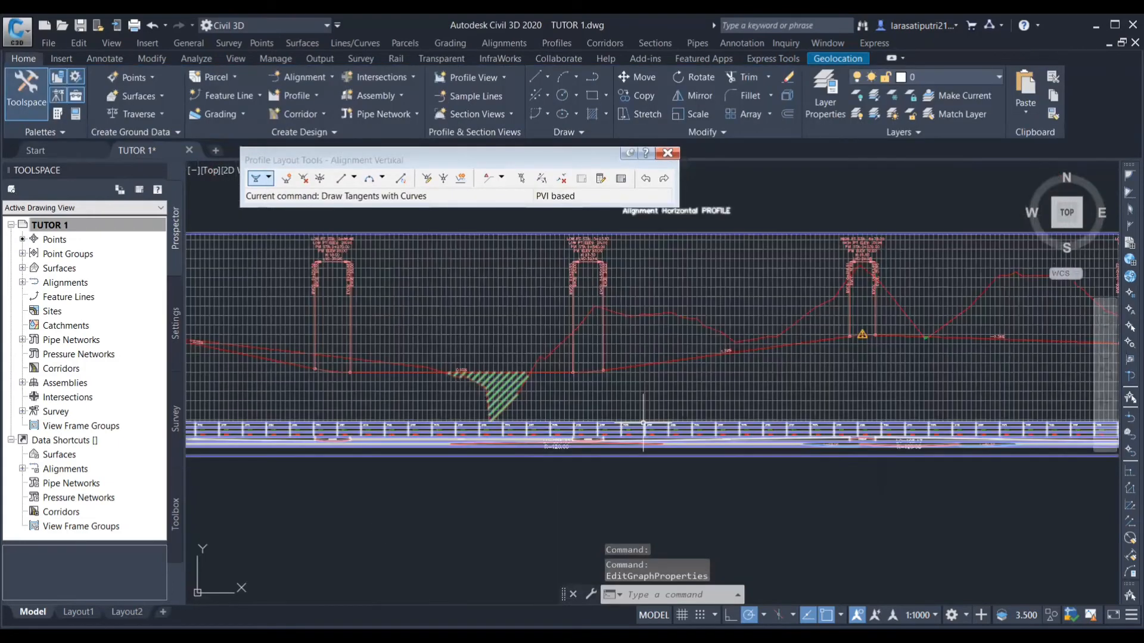
{"action": "scroll", "coordinate": [554, 448], "scroll_direction": "up", "scroll_amount": 3}
{"action": "scroll", "coordinate": [545, 448], "scroll_direction": "up", "scroll_amount": 2}
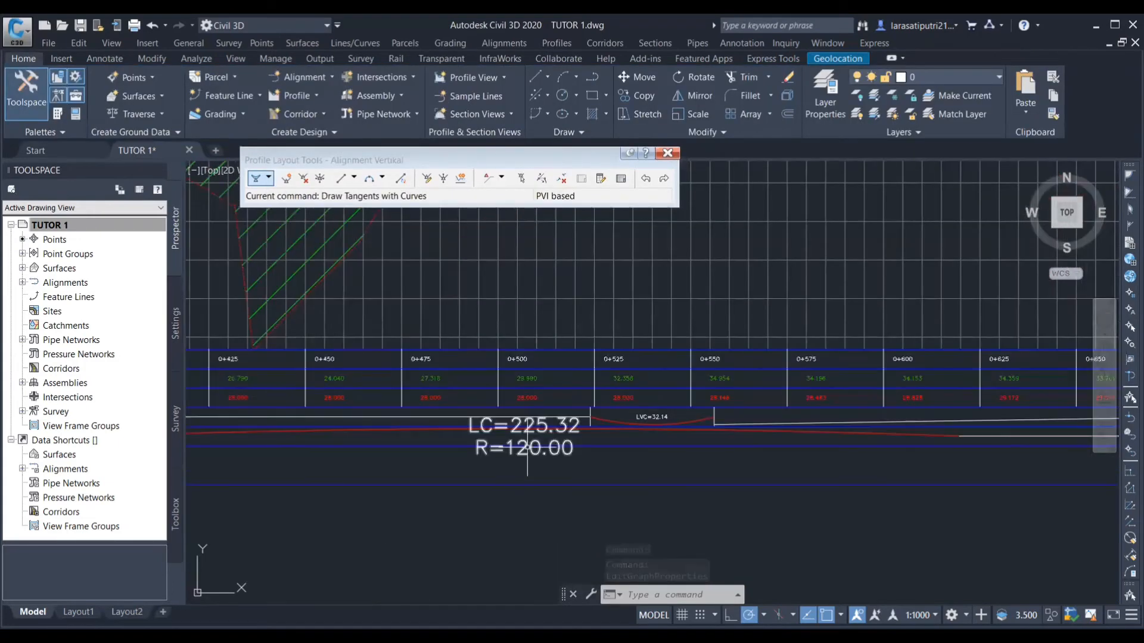
{"action": "scroll", "coordinate": [493, 439], "scroll_direction": "up", "scroll_amount": 2}
{"action": "scroll", "coordinate": [577, 427], "scroll_direction": "down", "scroll_amount": 5}
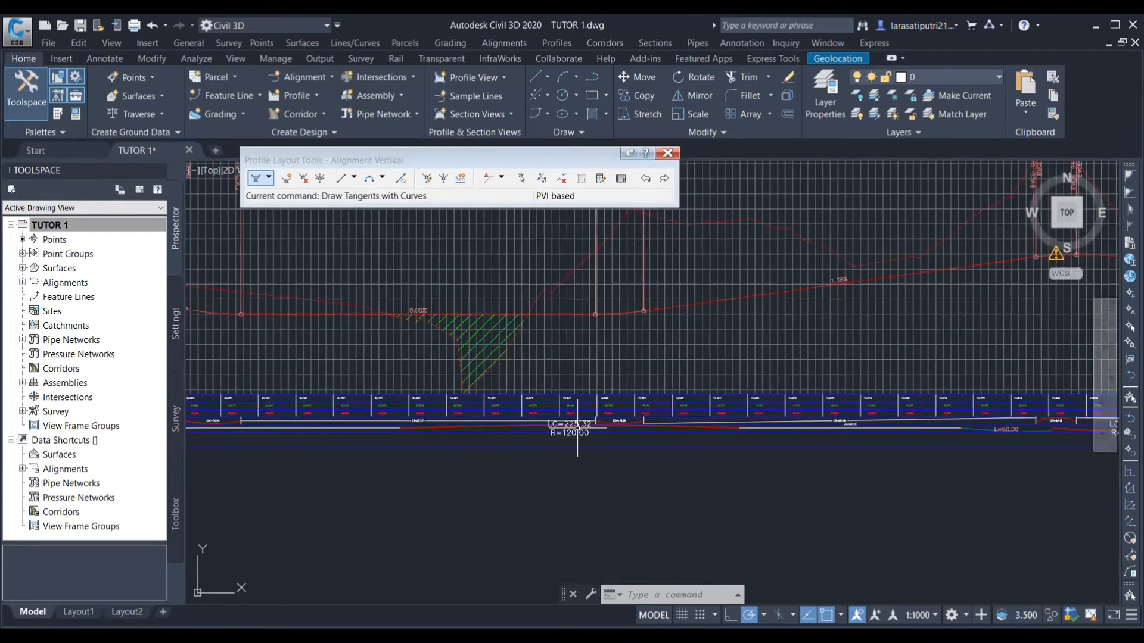
{"action": "scroll", "coordinate": [577, 427], "scroll_direction": "down", "scroll_amount": 4}
{"action": "scroll", "coordinate": [487, 427], "scroll_direction": "up", "scroll_amount": 3}
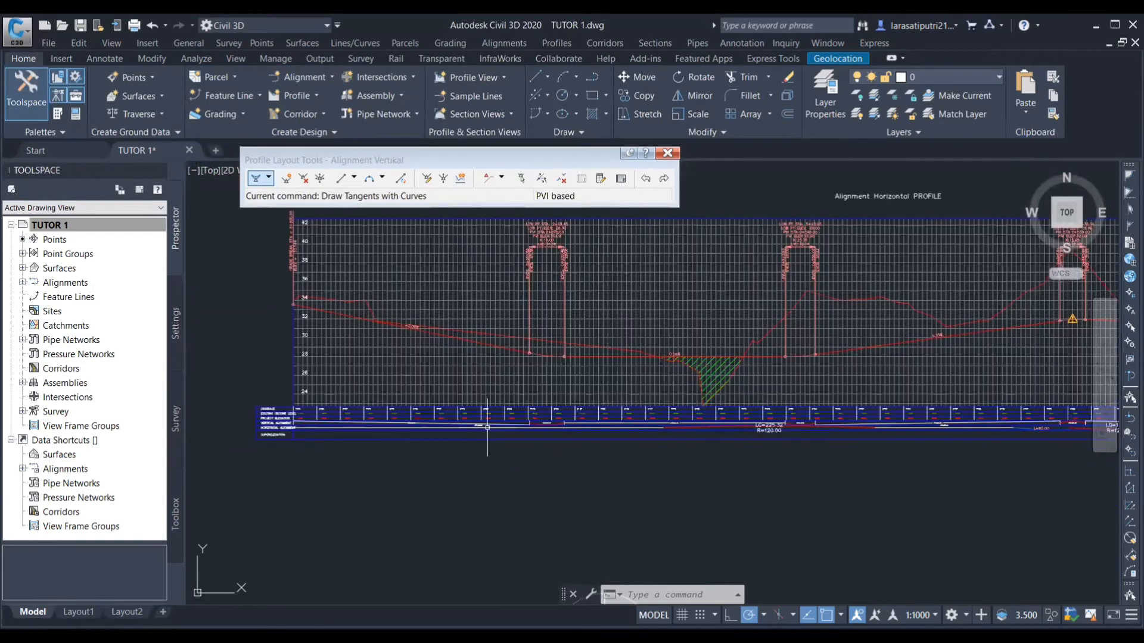
{"action": "scroll", "coordinate": [487, 428], "scroll_direction": "up", "scroll_amount": 5}
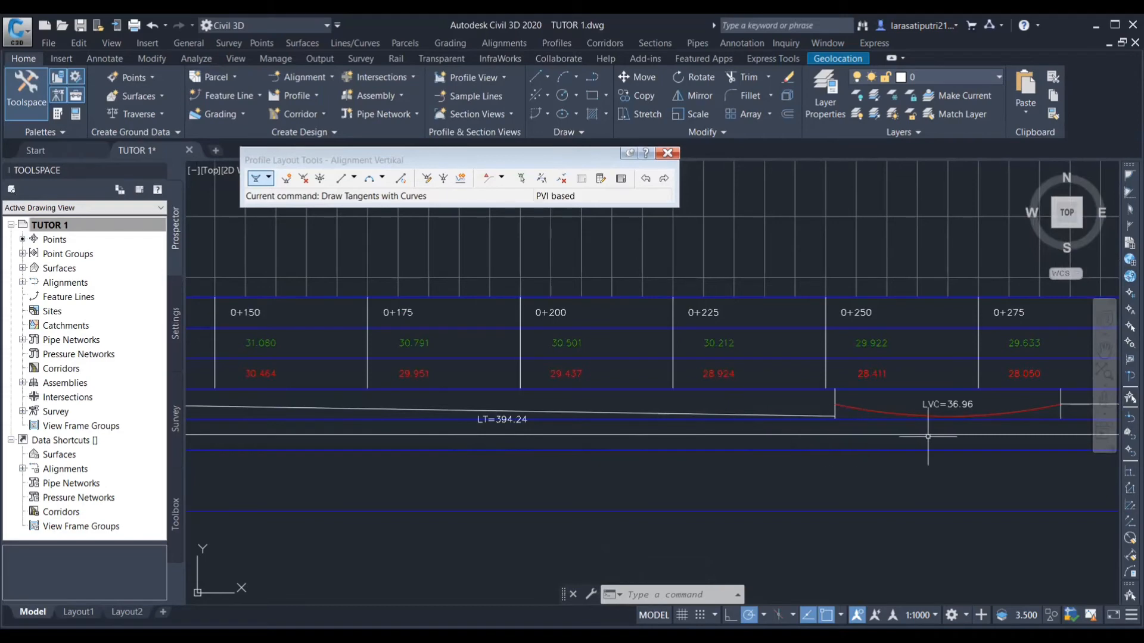
{"action": "scroll", "coordinate": [921, 435], "scroll_direction": "down", "scroll_amount": 2}
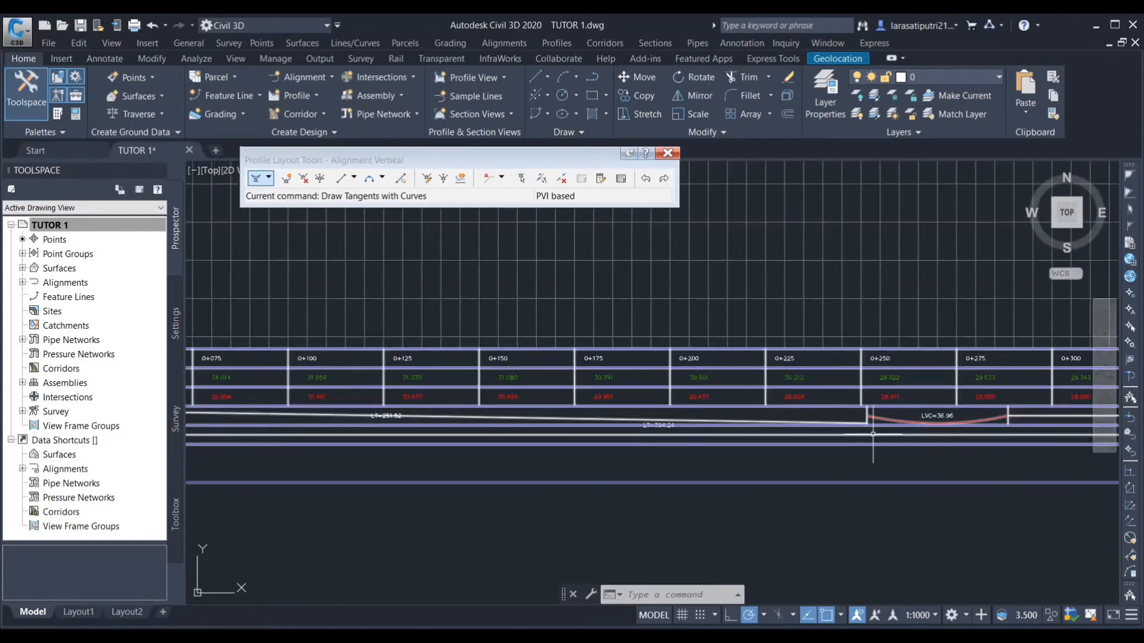
- Start calculating superelevation for Alignment Horizontal, using the Undivided Crowned roadway type with the Center Baseline pivot method
{"action": "scroll", "coordinate": [843, 437], "scroll_direction": "down", "scroll_amount": 6}
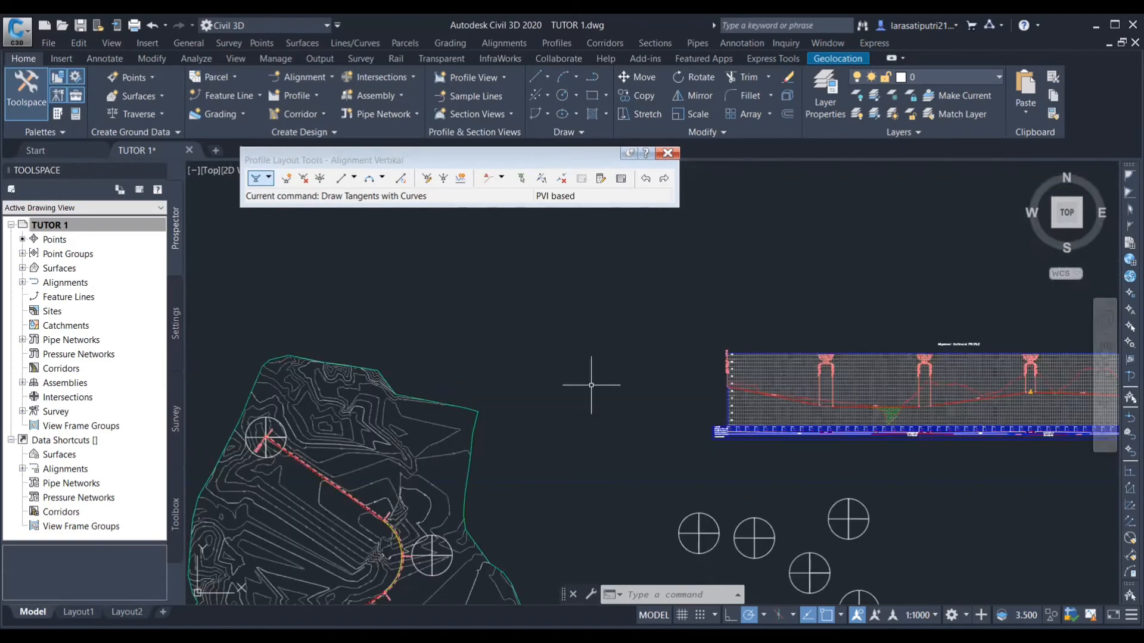
{"action": "scroll", "coordinate": [965, 406], "scroll_direction": "up", "scroll_amount": 2}
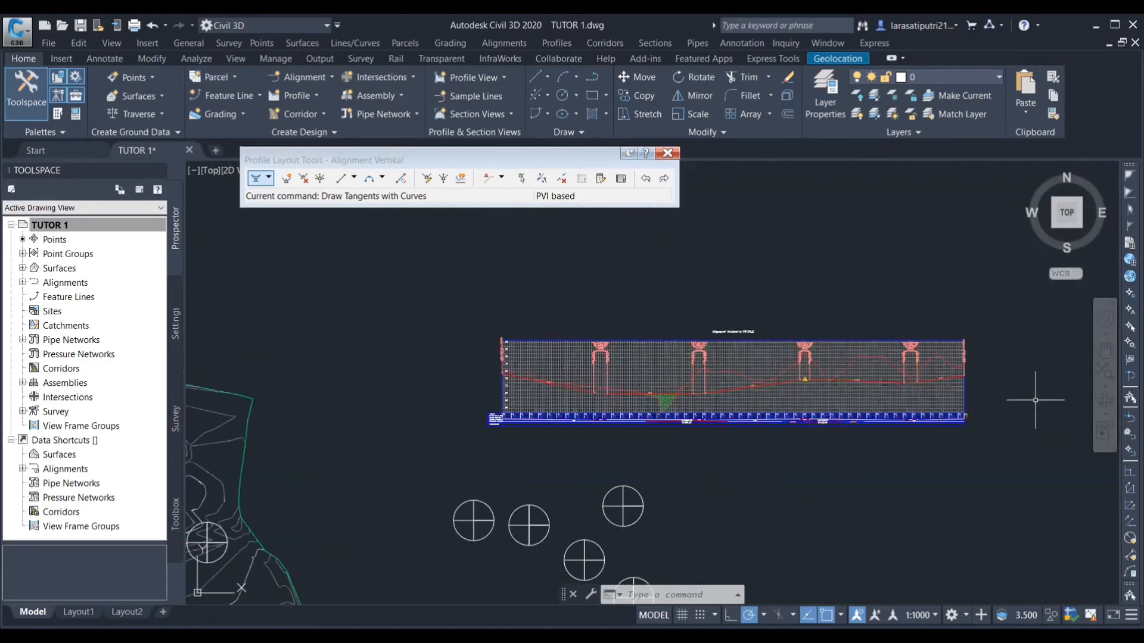
{"action": "scroll", "coordinate": [721, 372], "scroll_direction": "up", "scroll_amount": 2}
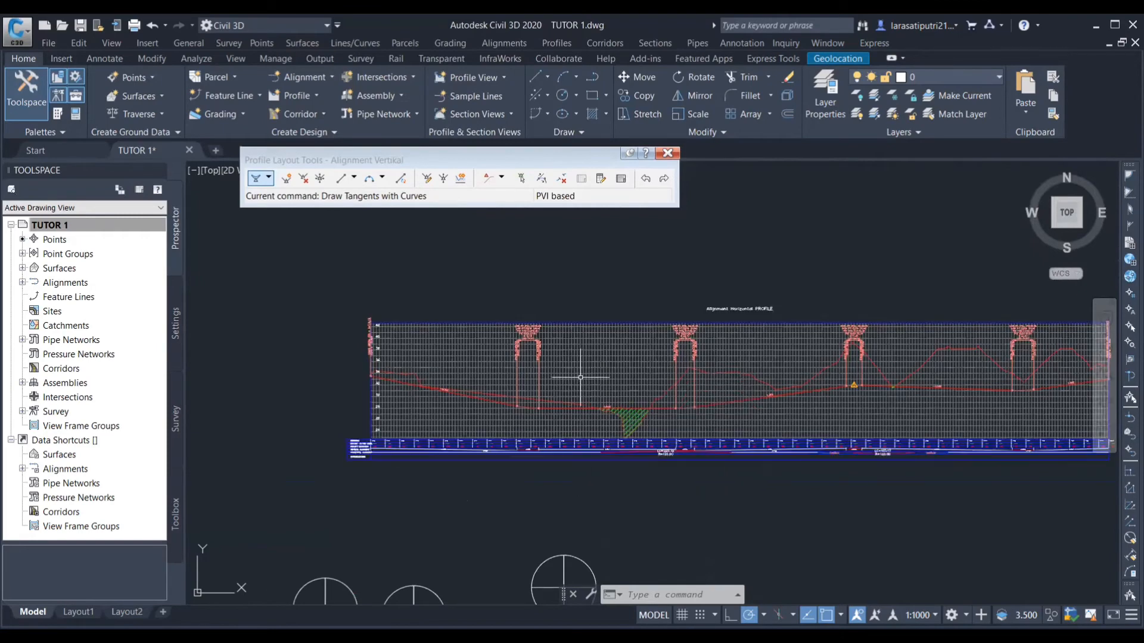
{"action": "scroll", "coordinate": [789, 384], "scroll_direction": "down", "scroll_amount": 3}
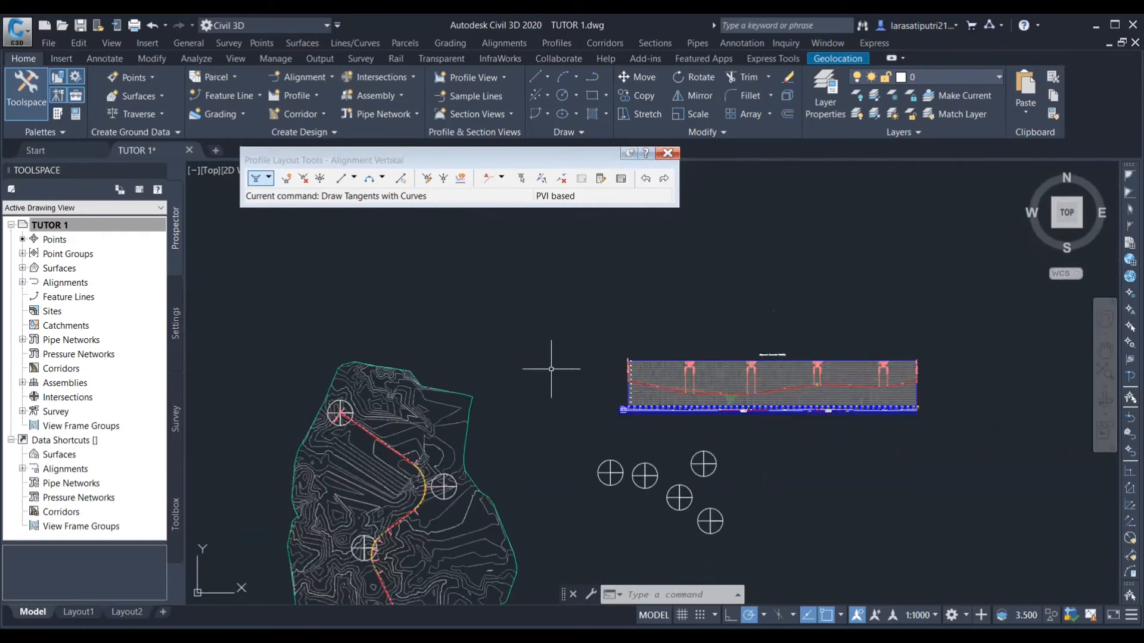
{"action": "scroll", "coordinate": [698, 408], "scroll_direction": "down", "scroll_amount": 2}
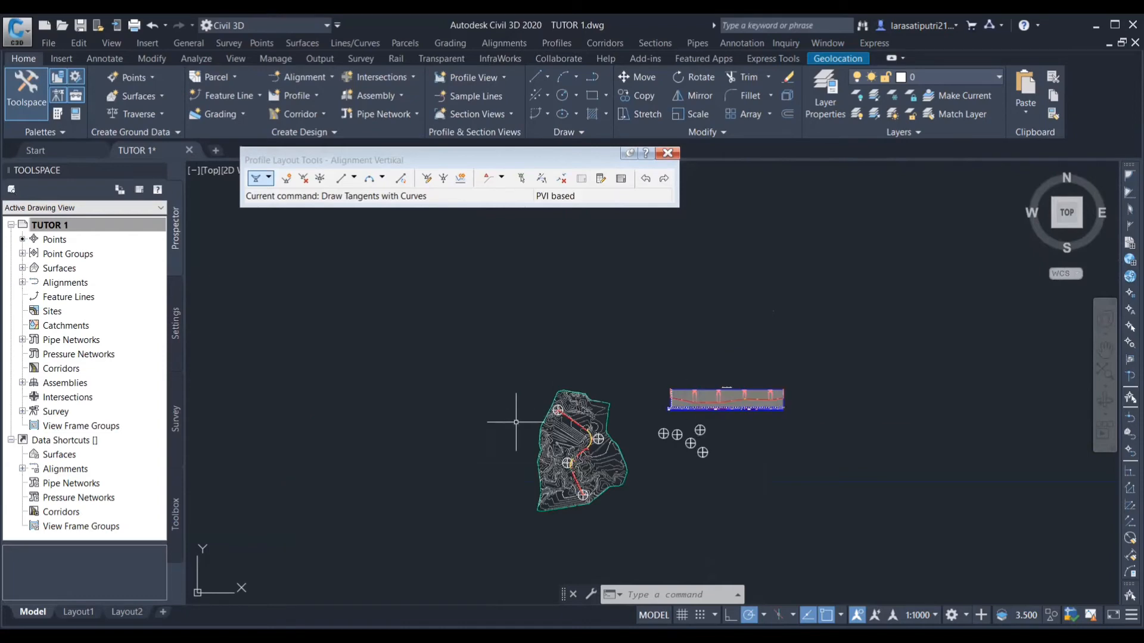
{"action": "scroll", "coordinate": [523, 413], "scroll_direction": "up", "scroll_amount": 3}
{"action": "scroll", "coordinate": [417, 440], "scroll_direction": "down", "scroll_amount": 2}
{"action": "scroll", "coordinate": [326, 430], "scroll_direction": "up", "scroll_amount": 8}
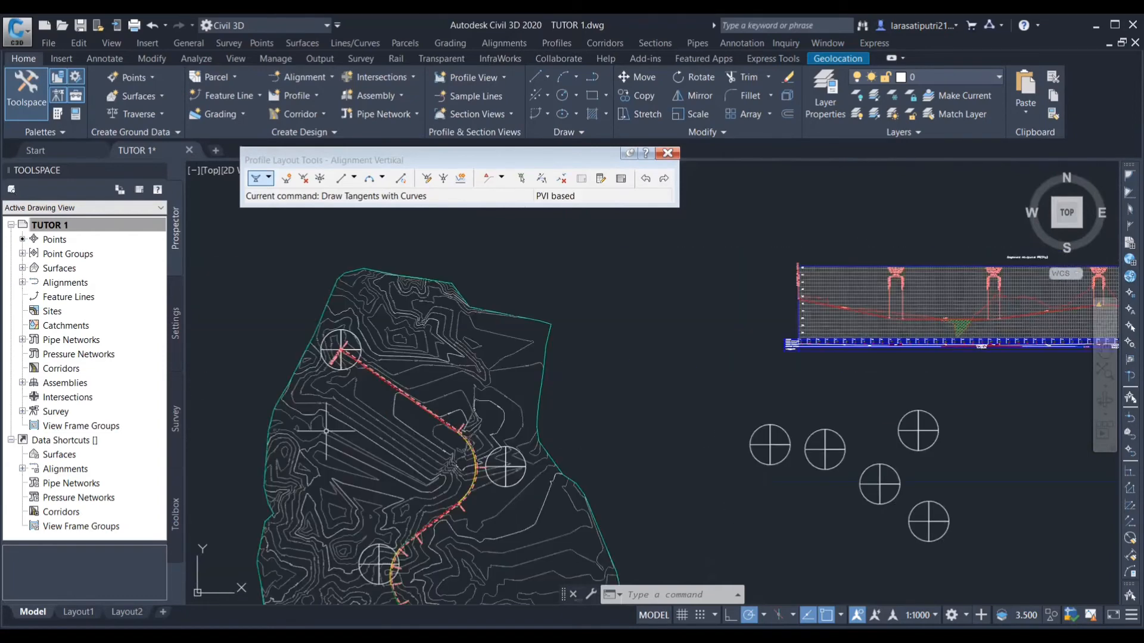
{"action": "scroll", "coordinate": [565, 333], "scroll_direction": "up", "scroll_amount": 3}
{"action": "left_click", "coordinate": [503, 356]}
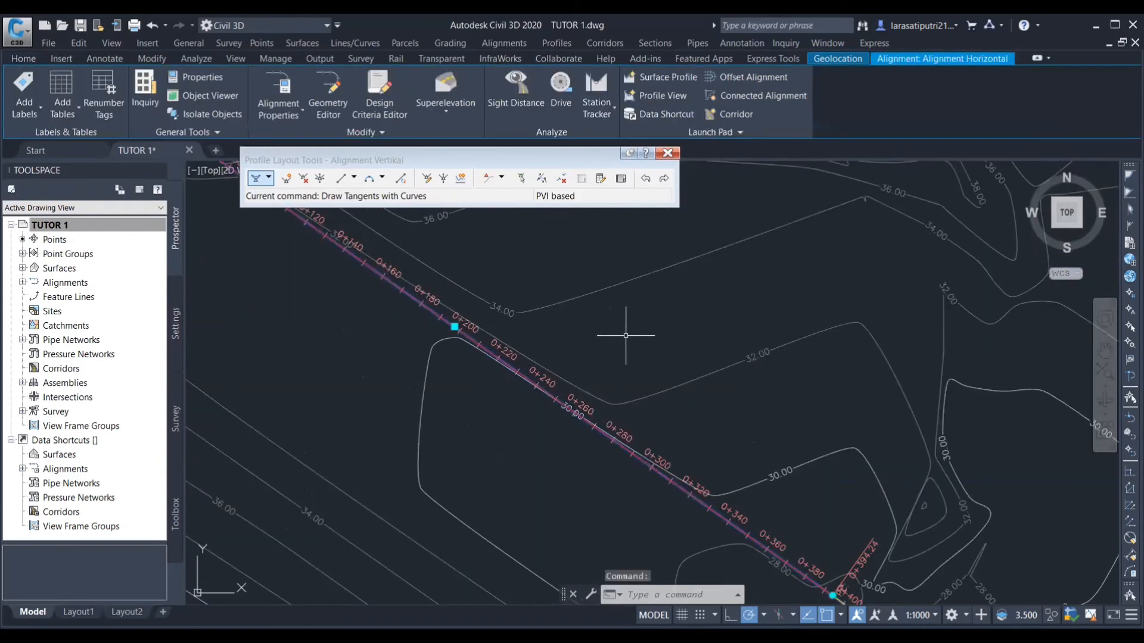
{"action": "right_click", "coordinate": [625, 336]}
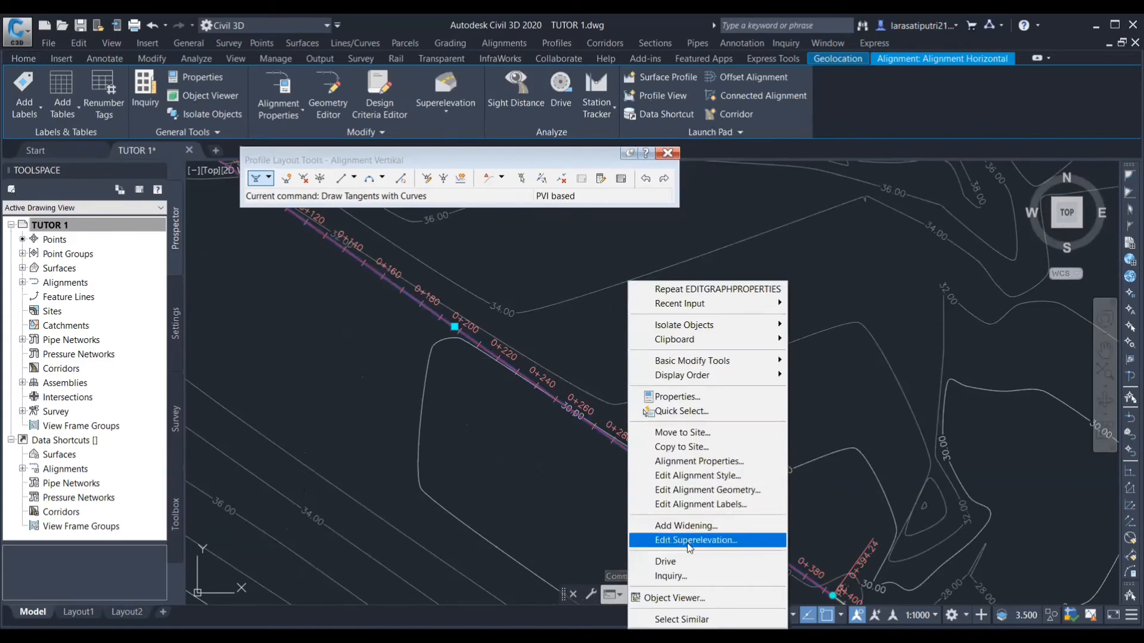
{"action": "key", "text": "Return"}
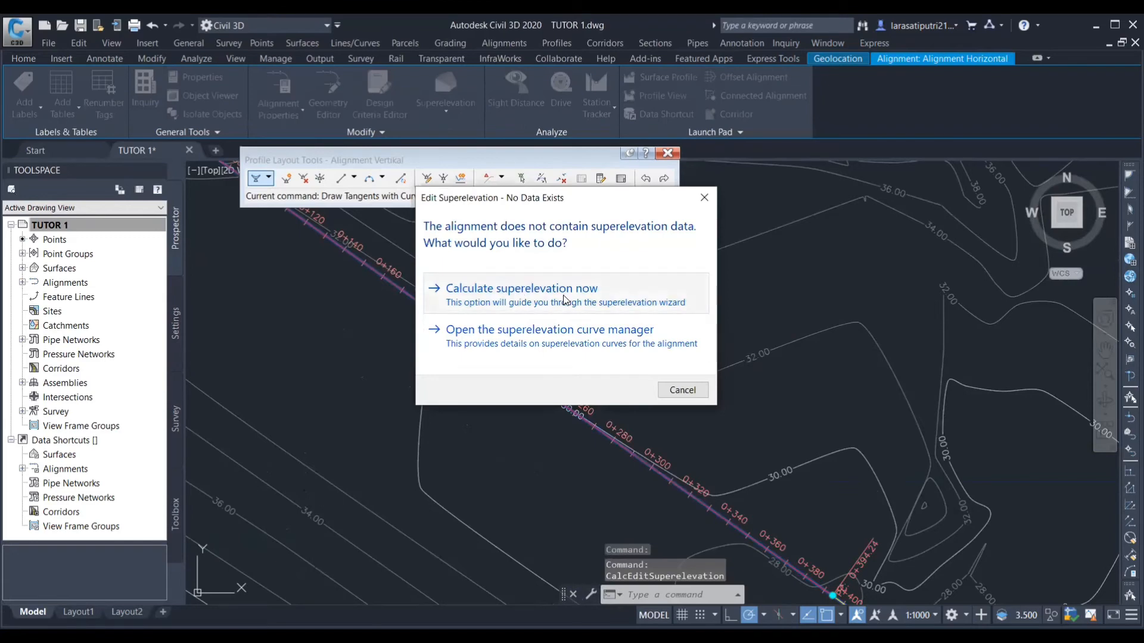
{"action": "left_click", "coordinate": [511, 300]}
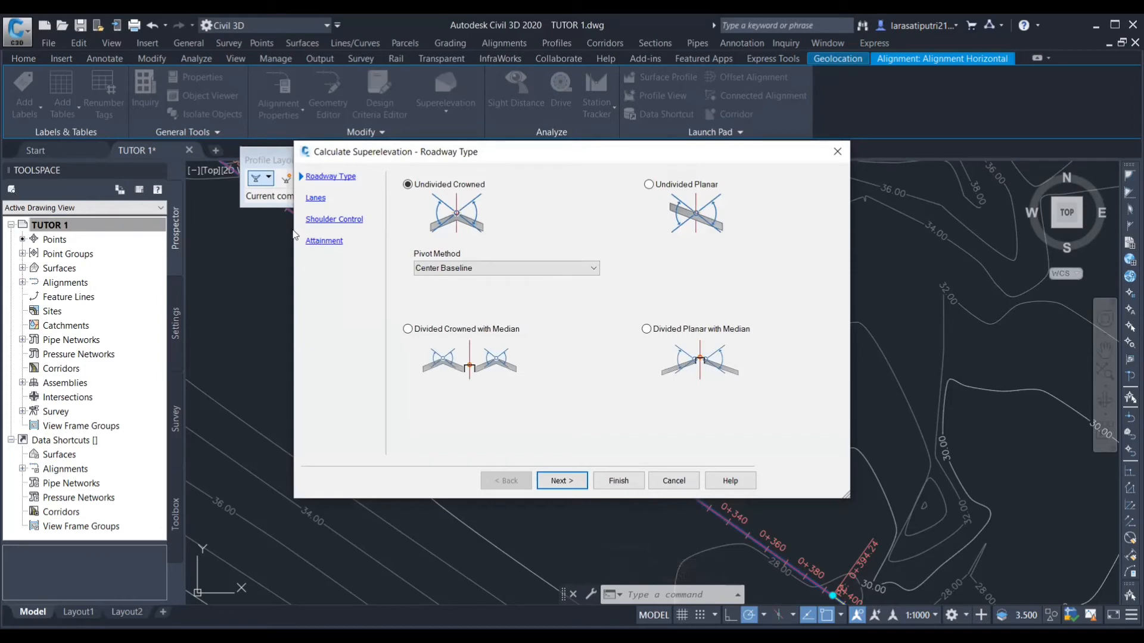
{"action": "left_click", "coordinate": [562, 480]}
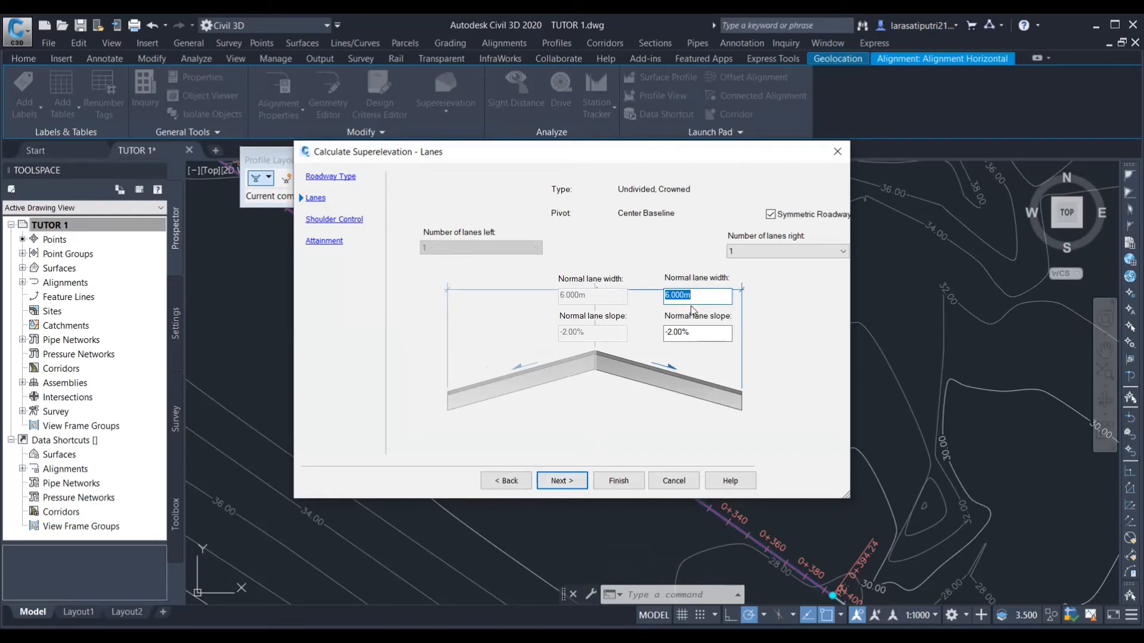
- Set the normal lane width to 3.5 m for the symmetric roadway in the superelevation calculation
{"action": "left_click", "coordinate": [683, 296]}
{"action": "key", "text": "BackSpace"}
{"action": "key", "text": "BackSpace"}
{"action": "key", "text": "BackSpace"}
{"action": "type", "text": "3.5"}
{"action": "left_click", "coordinate": [681, 336]}
{"action": "left_click", "coordinate": [546, 481]}
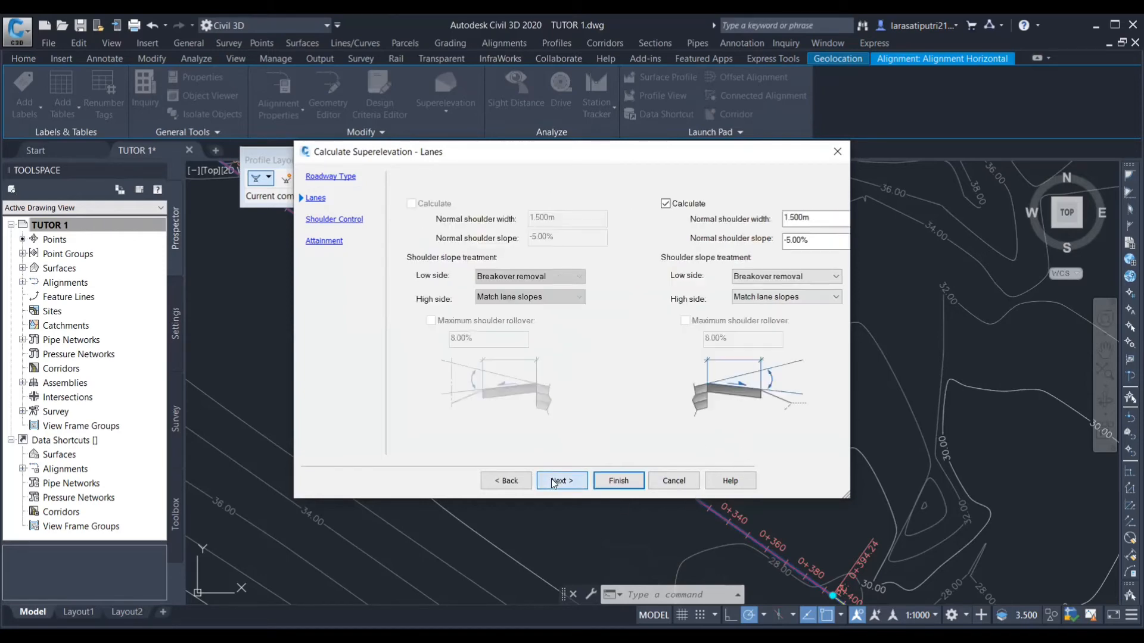
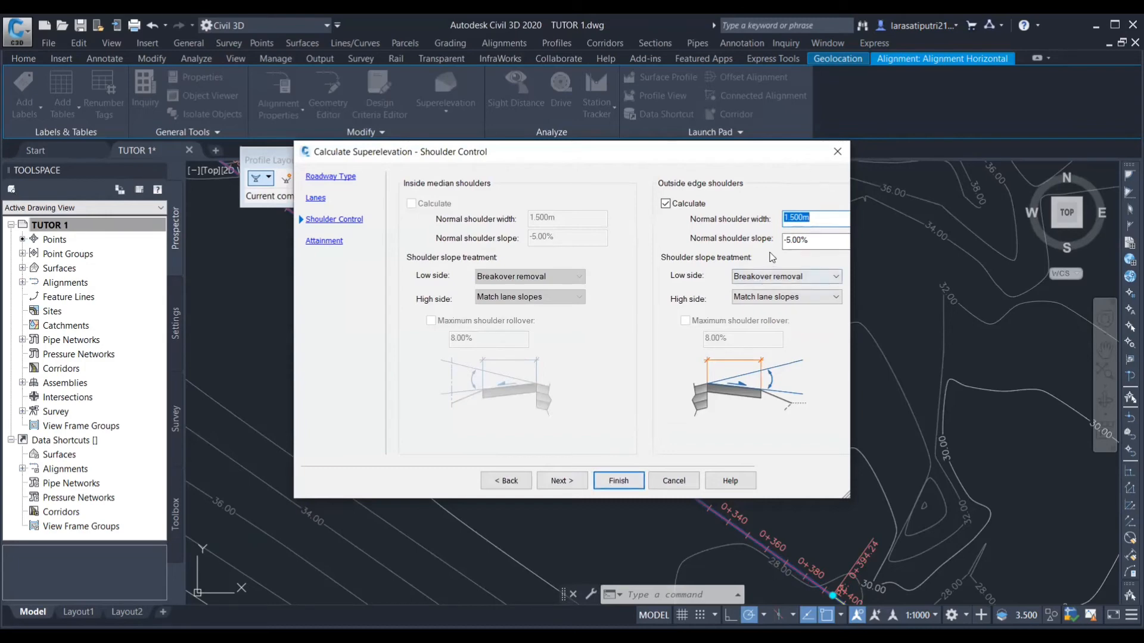
- Set the outside edge normal shoulder slope to -7% and finish the superelevation calculation with the AASHTO 2011 Crowned Roadway attainment method
{"action": "left_click", "coordinate": [793, 241]}
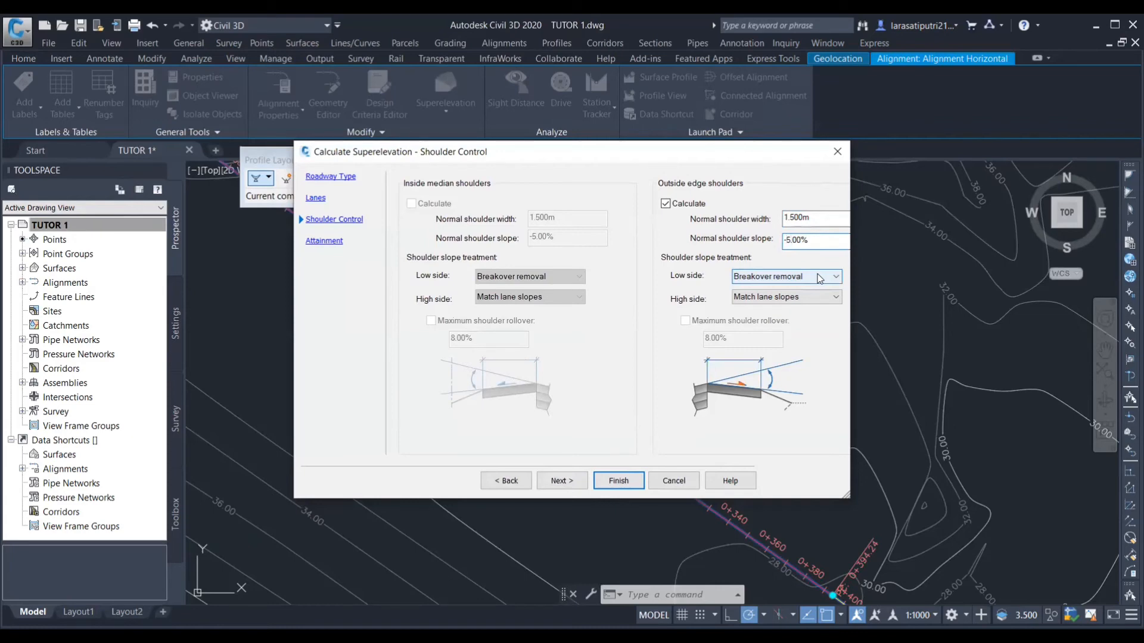
{"action": "key", "text": "BackSpace"}
{"action": "key", "text": "BackSpace"}
{"action": "type", "text": "-7"}
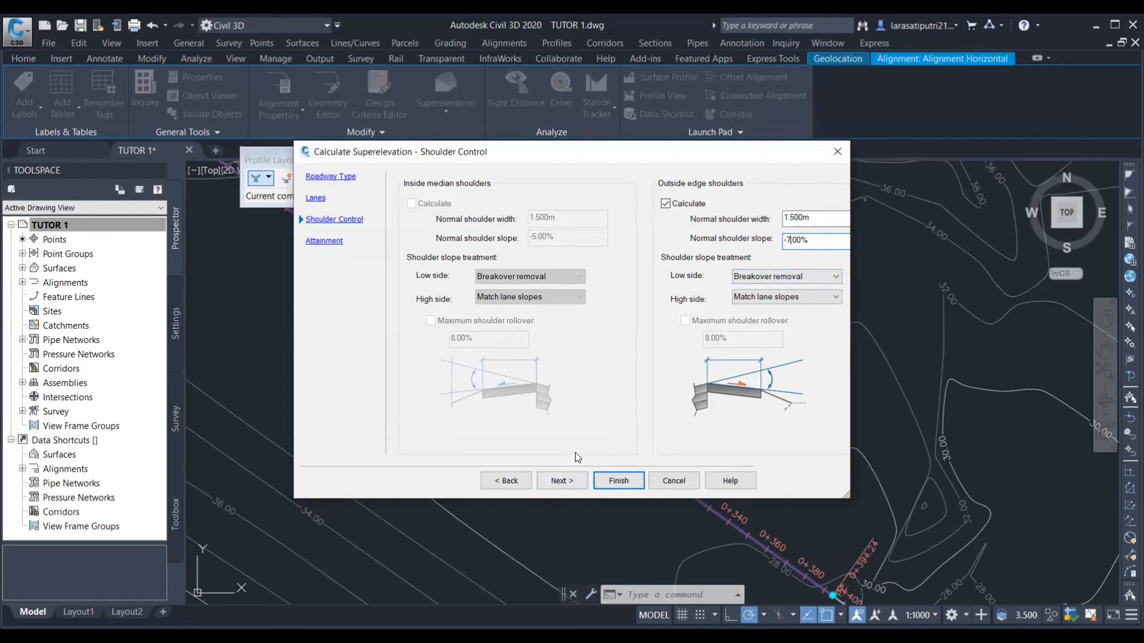
{"action": "left_click", "coordinate": [570, 479]}
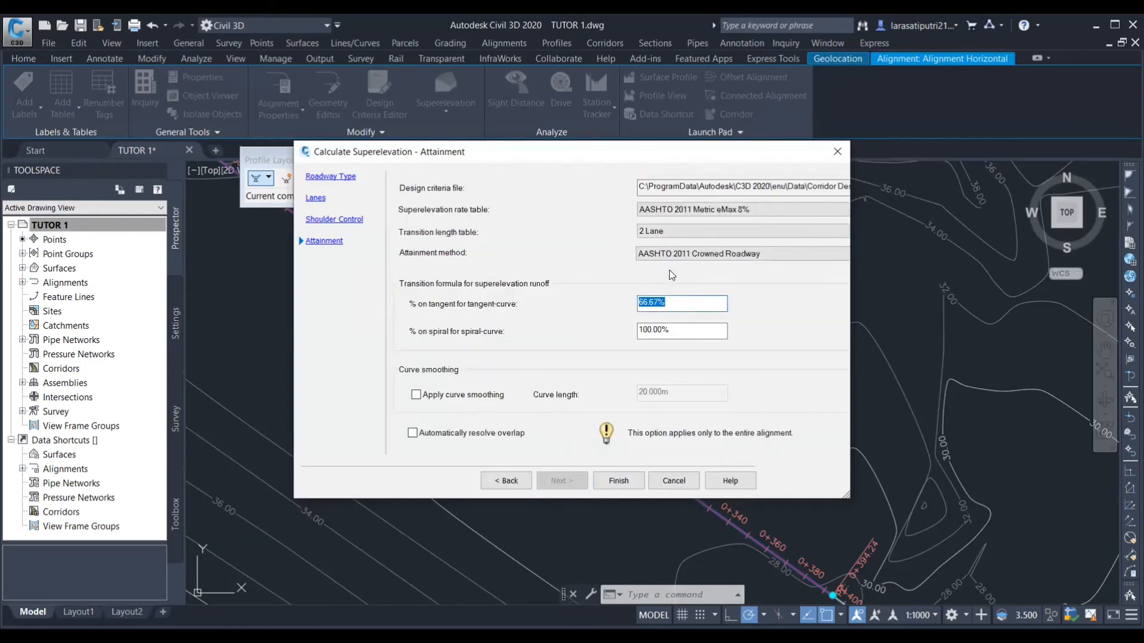
{"action": "left_click", "coordinate": [621, 481]}
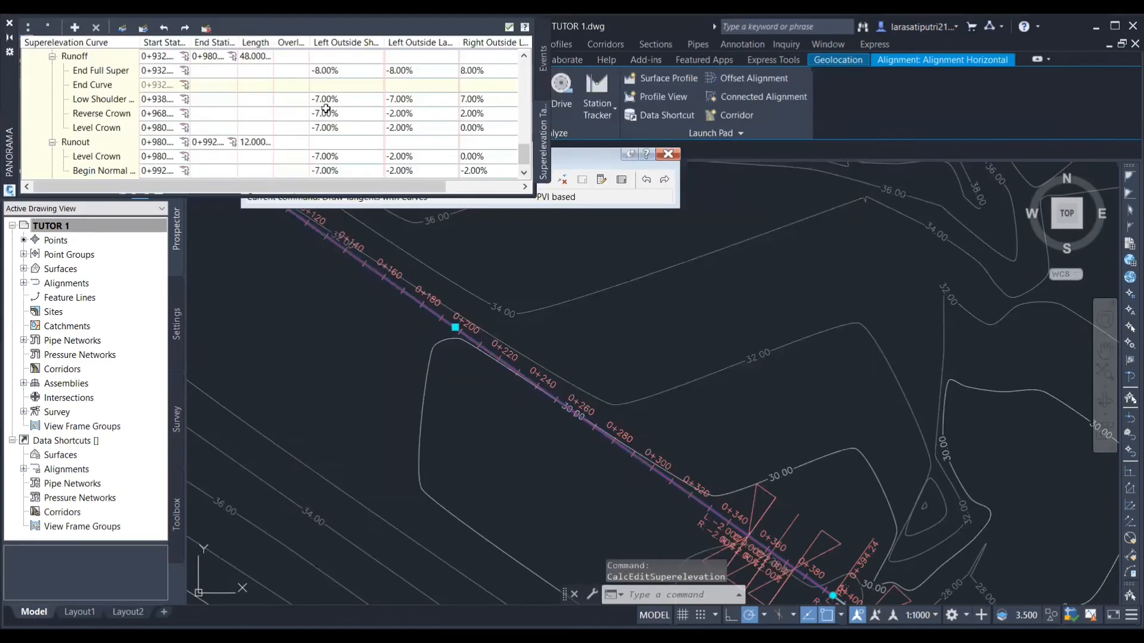
- Examine the calculated superelevation table and the superelevation labels along the alignment's curves
{"action": "scroll", "coordinate": [217, 137], "scroll_direction": "up", "scroll_amount": 5}
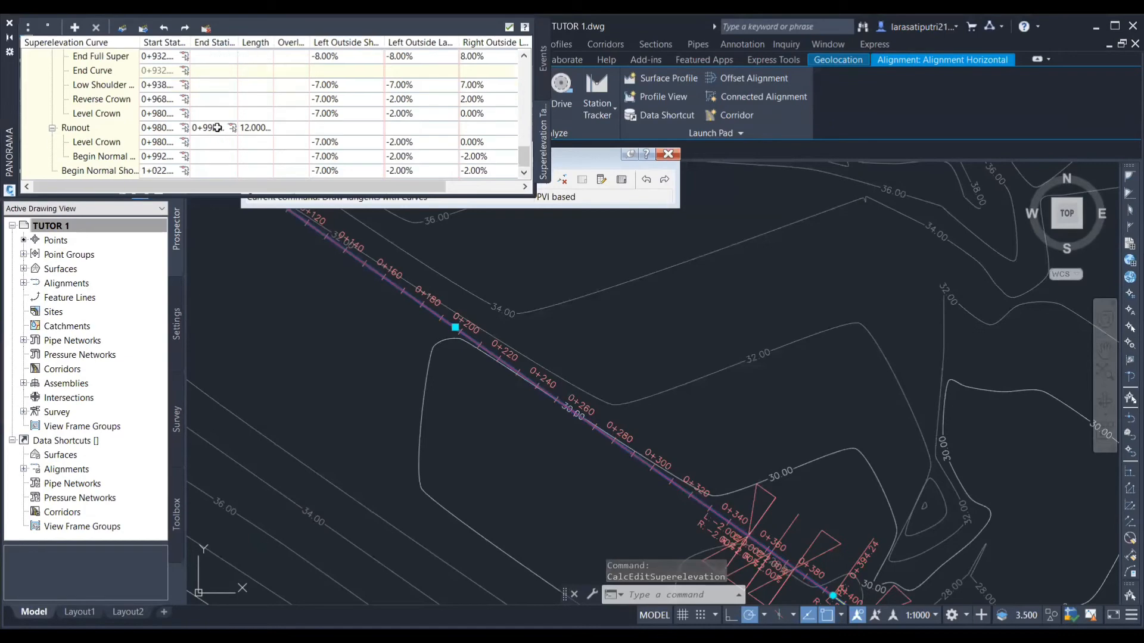
{"action": "scroll", "coordinate": [227, 141], "scroll_direction": "up", "scroll_amount": 5}
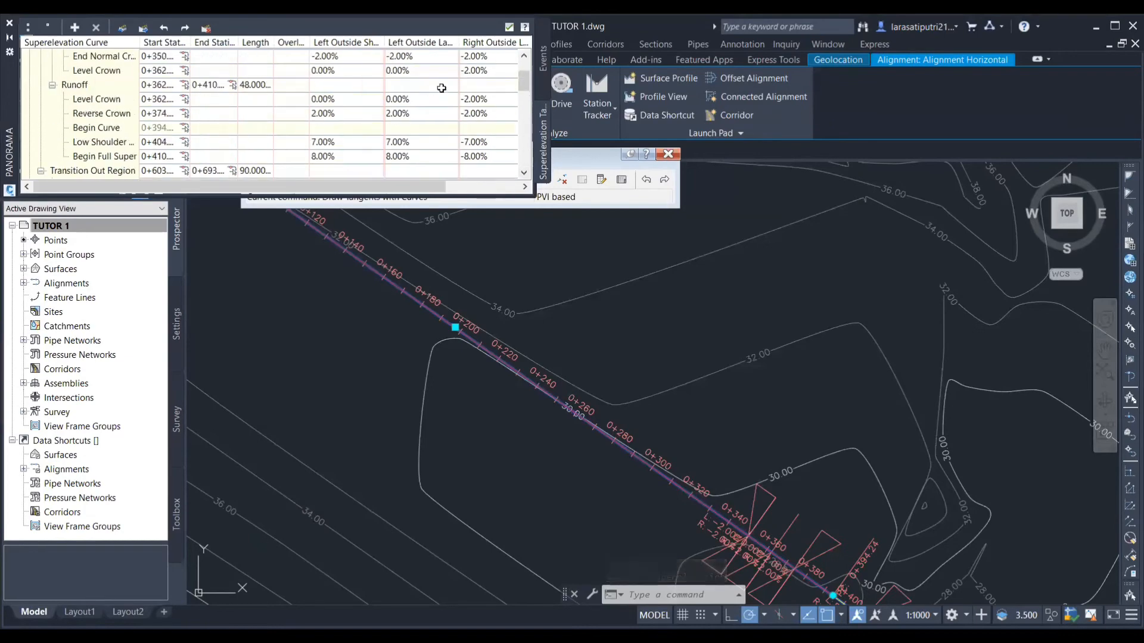
{"action": "scroll", "coordinate": [753, 375], "scroll_direction": "down", "scroll_amount": 8}
{"action": "scroll", "coordinate": [806, 460], "scroll_direction": "up", "scroll_amount": 6}
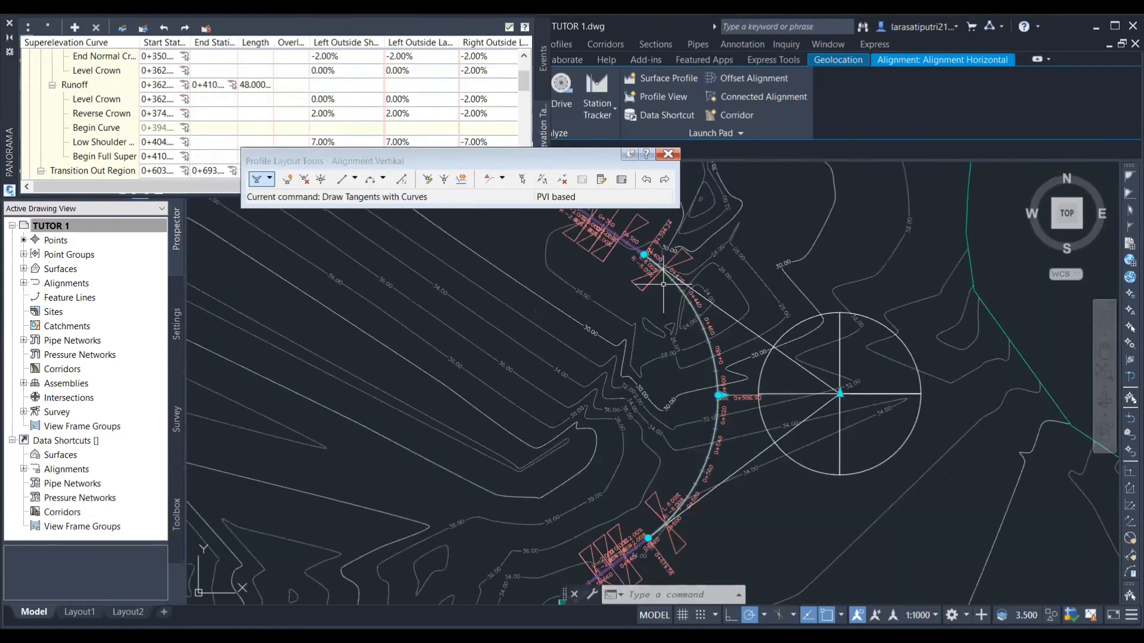
{"action": "scroll", "coordinate": [769, 367], "scroll_direction": "down", "scroll_amount": 4}
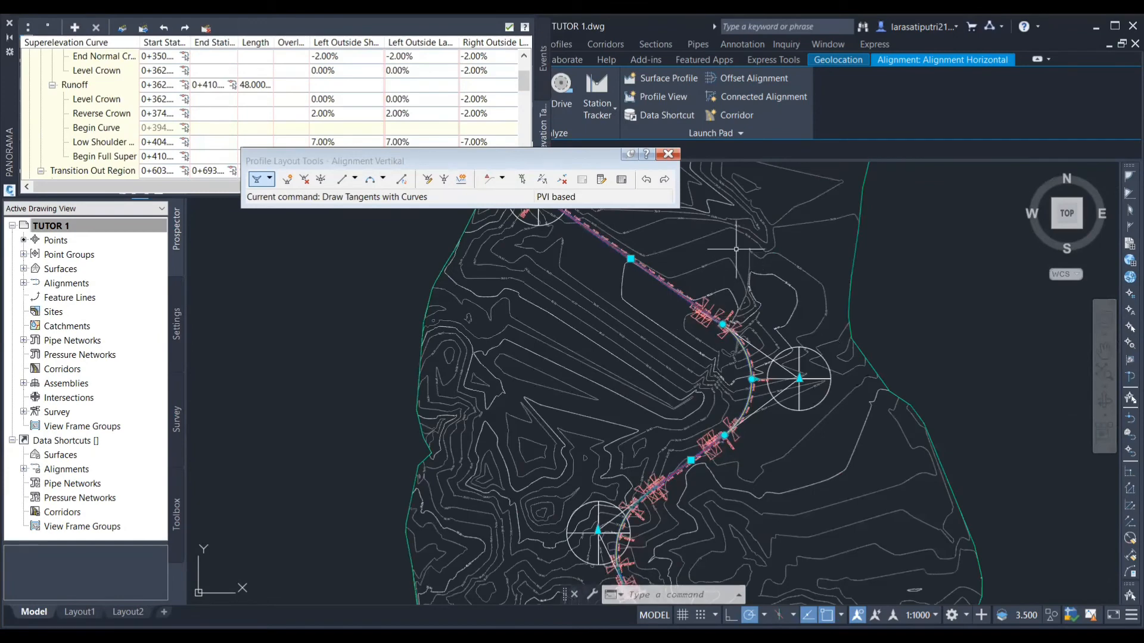
{"action": "scroll", "coordinate": [721, 313], "scroll_direction": "down", "scroll_amount": 5}
{"action": "scroll", "coordinate": [729, 311], "scroll_direction": "up", "scroll_amount": 3}
{"action": "scroll", "coordinate": [728, 311], "scroll_direction": "up", "scroll_amount": 6}
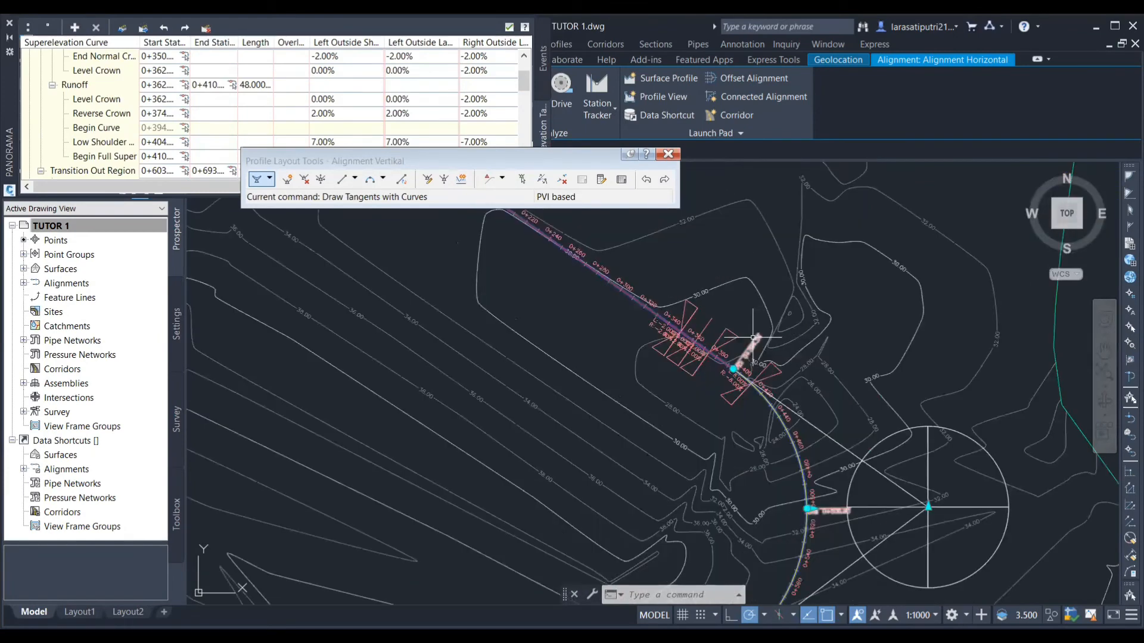
- Erase the superelevation label group from the horizontal alignment
{"action": "left_click", "coordinate": [753, 337]}
{"action": "scroll", "coordinate": [717, 309], "scroll_direction": "up", "scroll_amount": 5}
{"action": "right_click", "coordinate": [767, 304]}
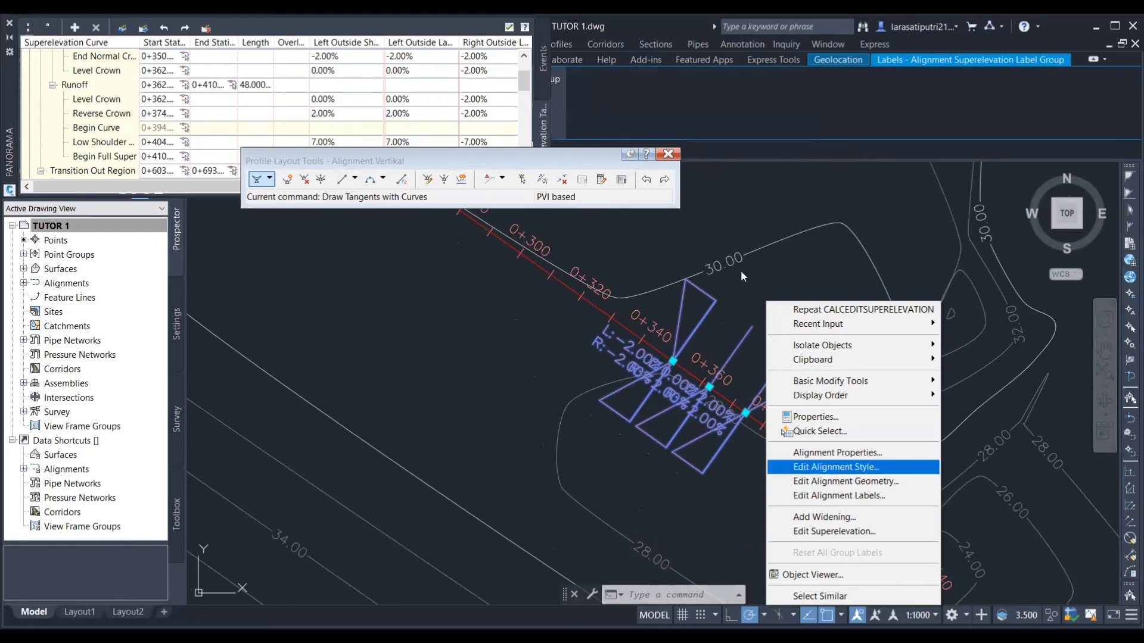
{"action": "left_click", "coordinate": [836, 467]}
{"action": "left_click", "coordinate": [752, 297]}
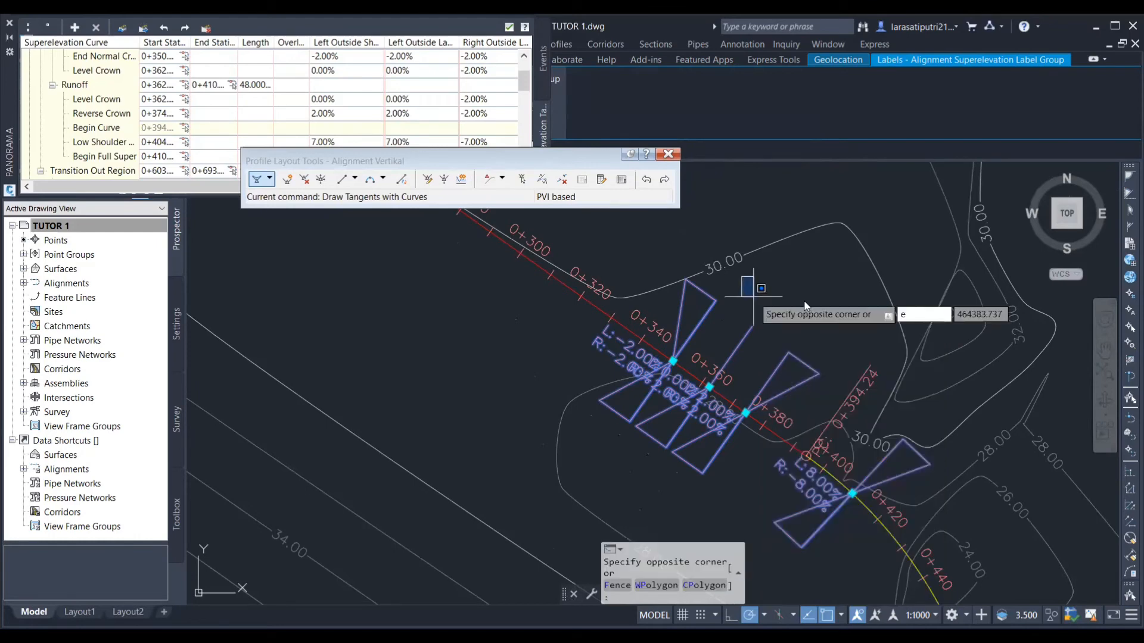
{"action": "type", "text": "e"}
{"action": "key", "text": "Return"}
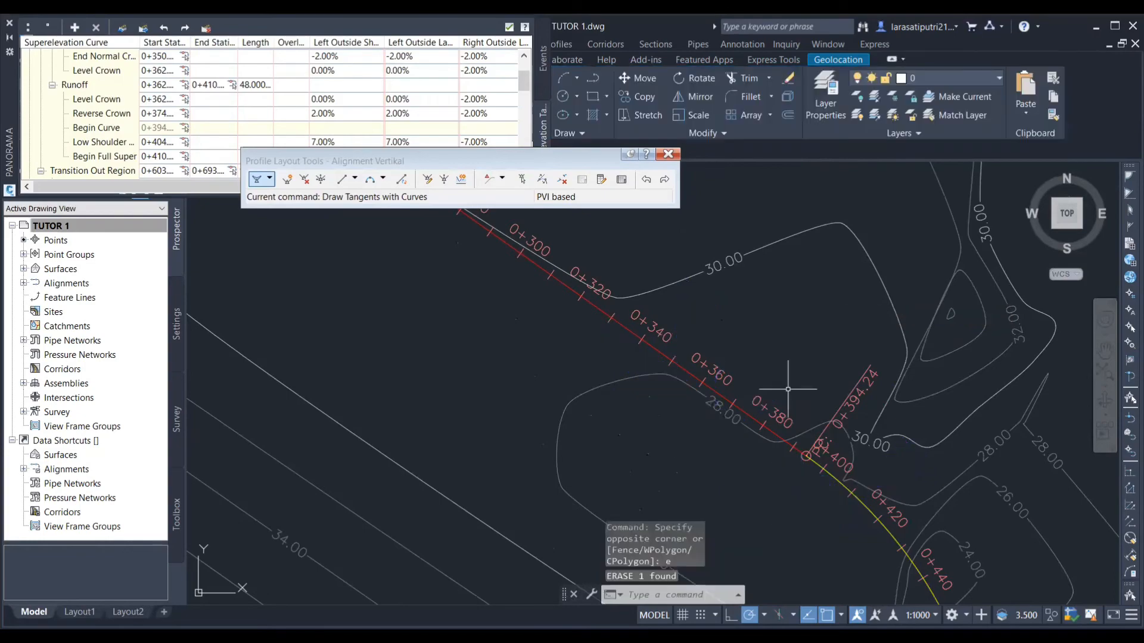
- Create a superelevation view named Superelevation View for Alignment Horizontal, with the Basic style, and place it below the profile view
{"action": "scroll", "coordinate": [733, 336], "scroll_direction": "down", "scroll_amount": 8}
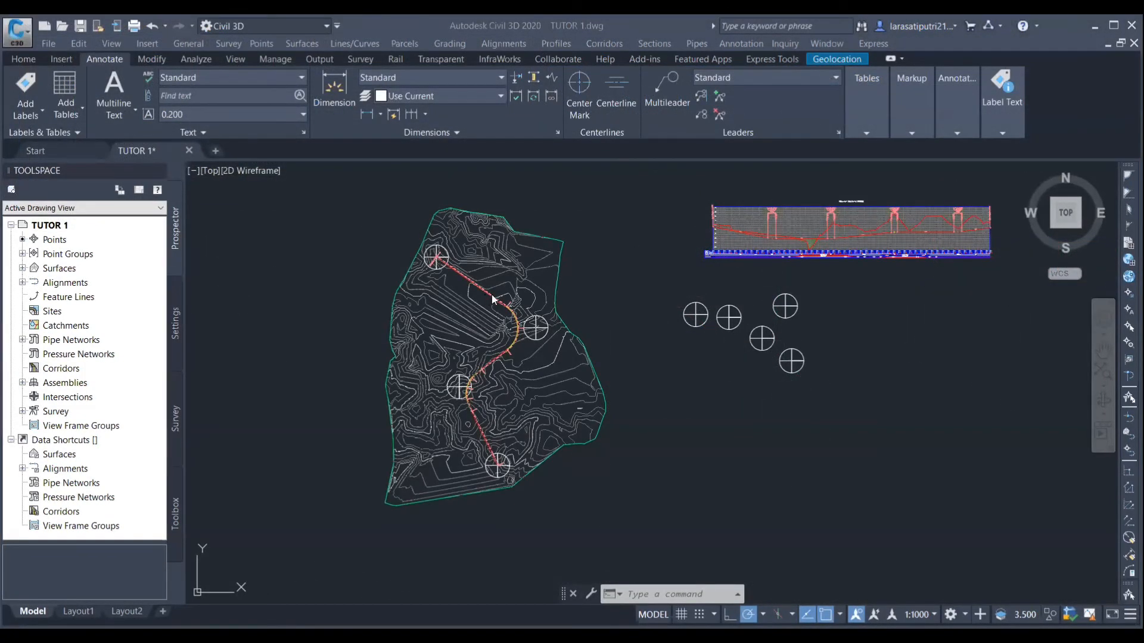
{"action": "scroll", "coordinate": [493, 295], "scroll_direction": "up", "scroll_amount": 2}
{"action": "scroll", "coordinate": [440, 287], "scroll_direction": "up", "scroll_amount": 4}
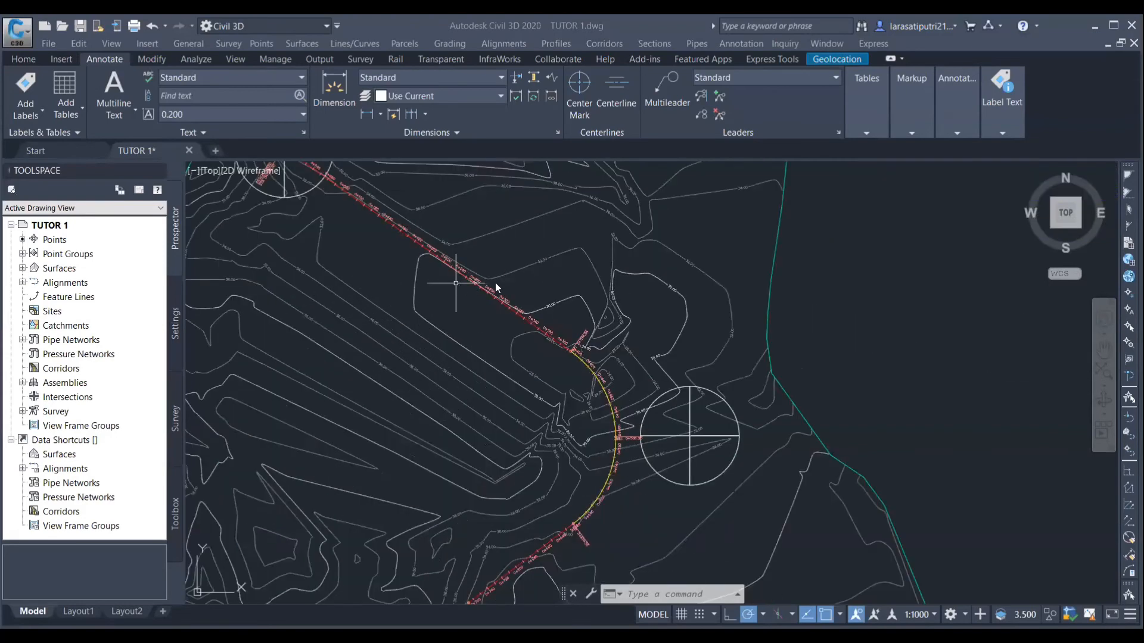
{"action": "scroll", "coordinate": [506, 319], "scroll_direction": "up", "scroll_amount": 4}
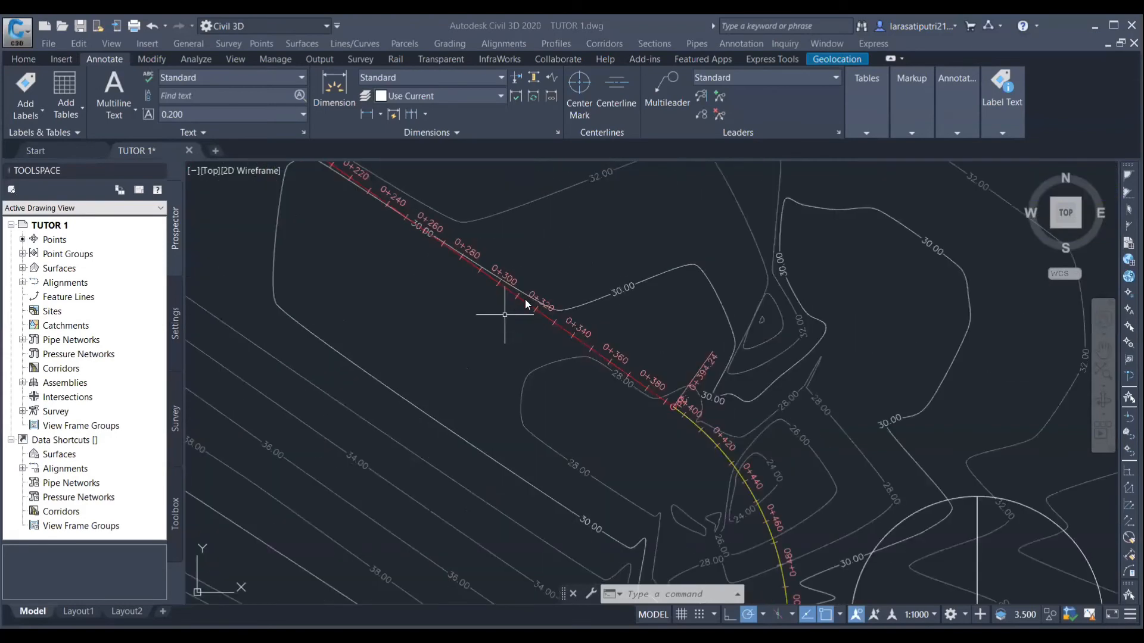
{"action": "left_click", "coordinate": [524, 299]}
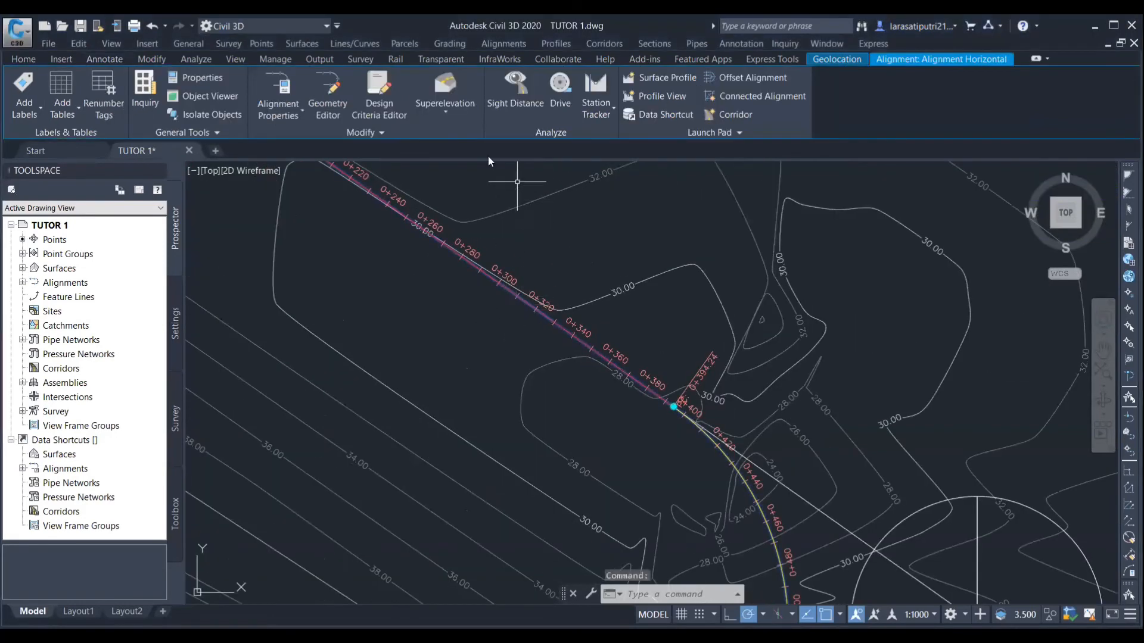
{"action": "left_click", "coordinate": [448, 110]}
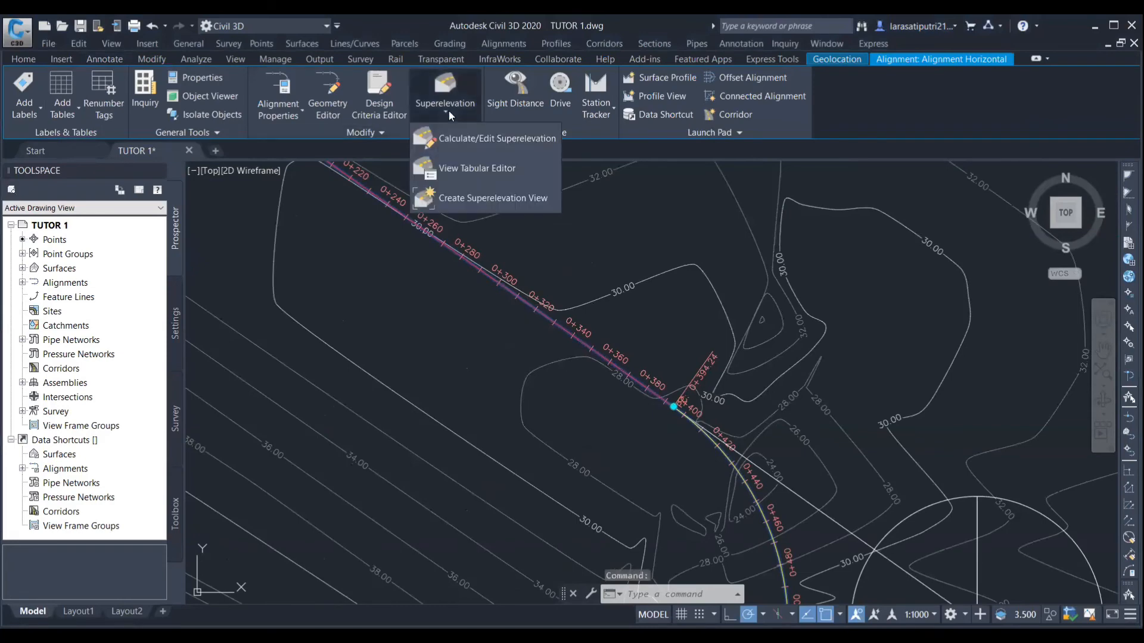
{"action": "left_click", "coordinate": [457, 197]}
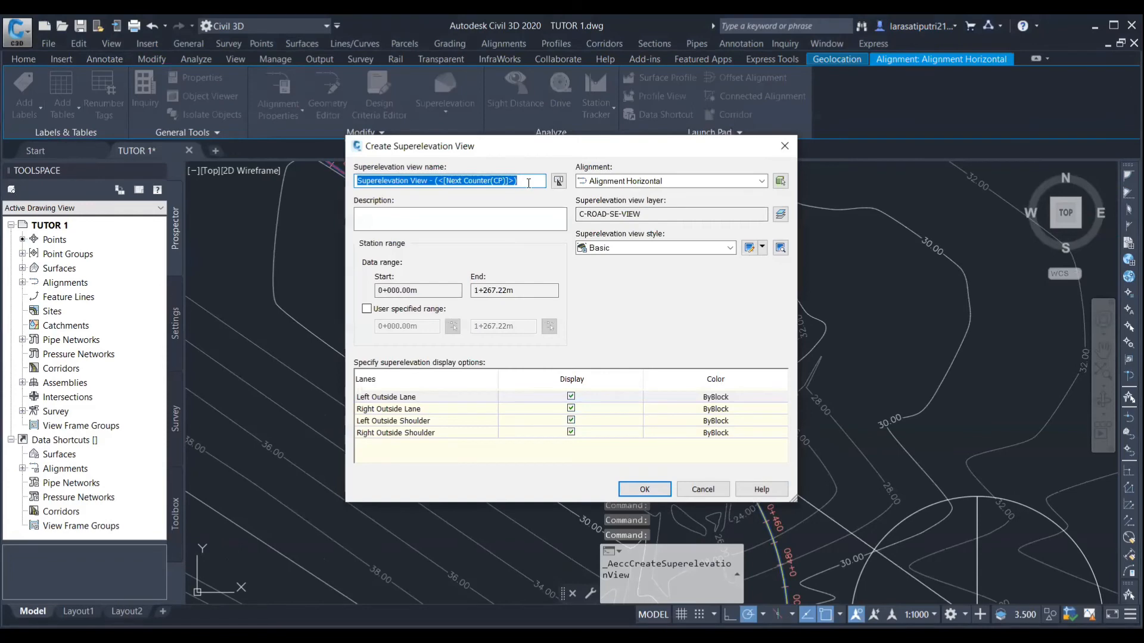
{"action": "left_click", "coordinate": [529, 180]}
{"action": "left_click_drag", "start_coordinate": [529, 180], "coordinate": [448, 179]}
{"action": "key", "text": "BackSpace"}
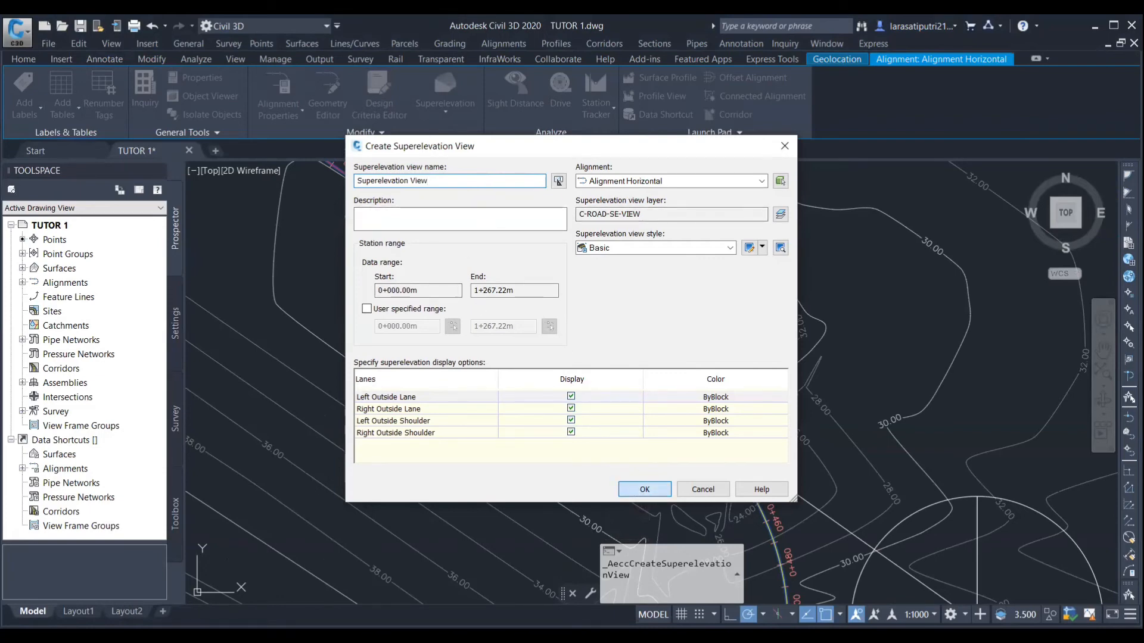
{"action": "key", "text": "Return"}
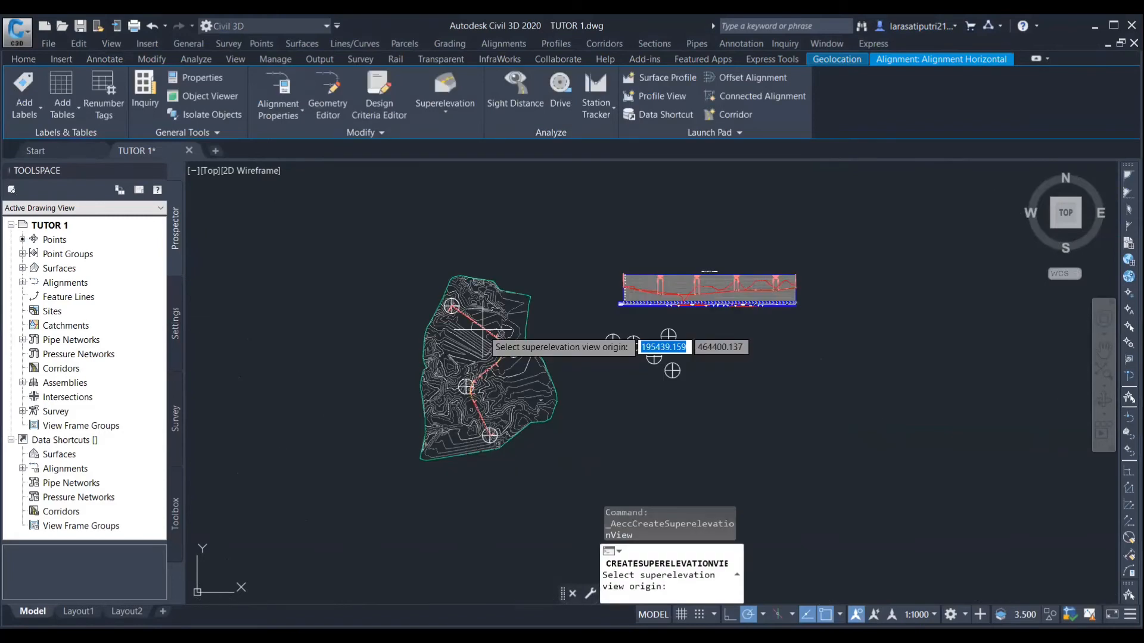
{"action": "left_click", "coordinate": [482, 329]}
{"action": "scroll", "coordinate": [708, 376], "scroll_direction": "up", "scroll_amount": 5}
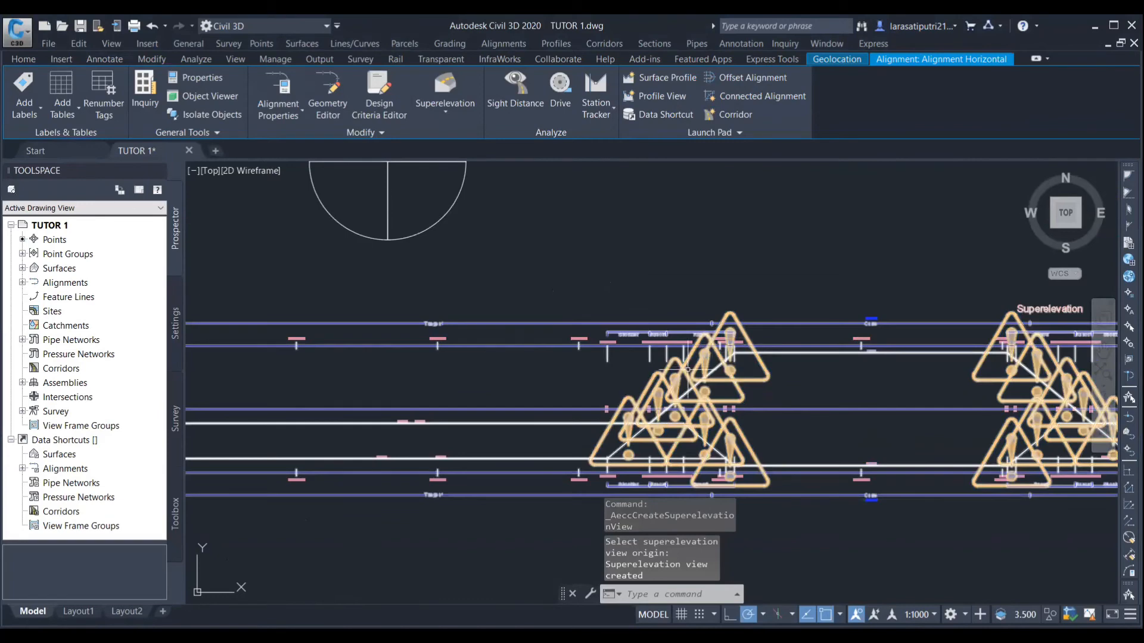
{"action": "scroll", "coordinate": [689, 370], "scroll_direction": "up", "scroll_amount": 4}
{"action": "scroll", "coordinate": [689, 370], "scroll_direction": "down", "scroll_amount": 10}
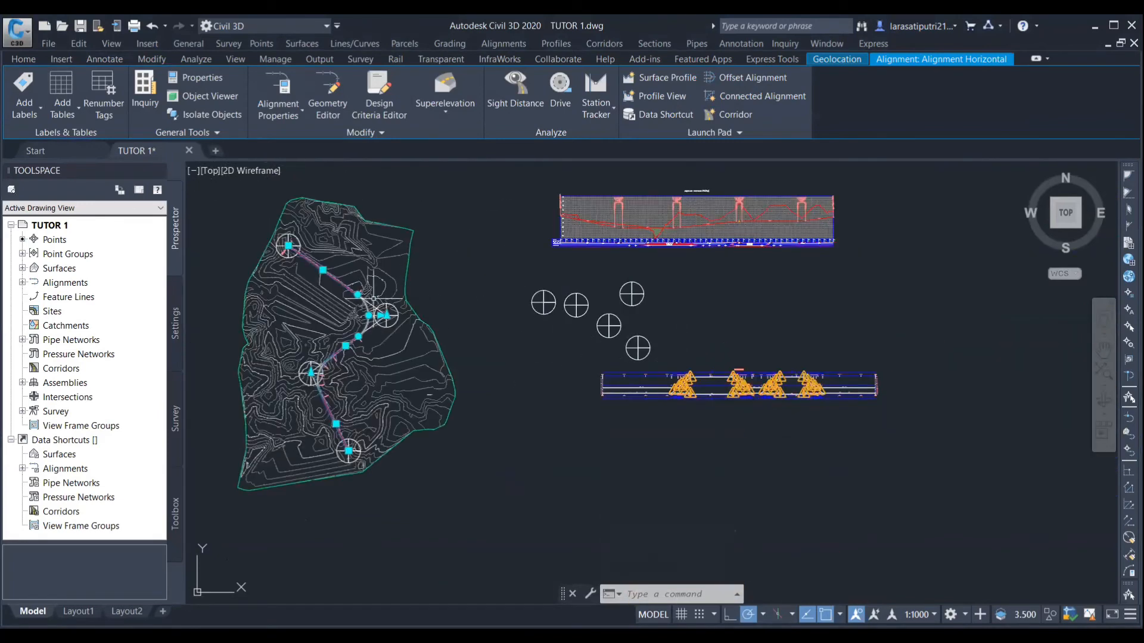
- Draw a 36-sided polygon inscribed in a circle of radius 80 below the superelevation view
{"action": "scroll", "coordinate": [694, 382], "scroll_direction": "up", "scroll_amount": 6}
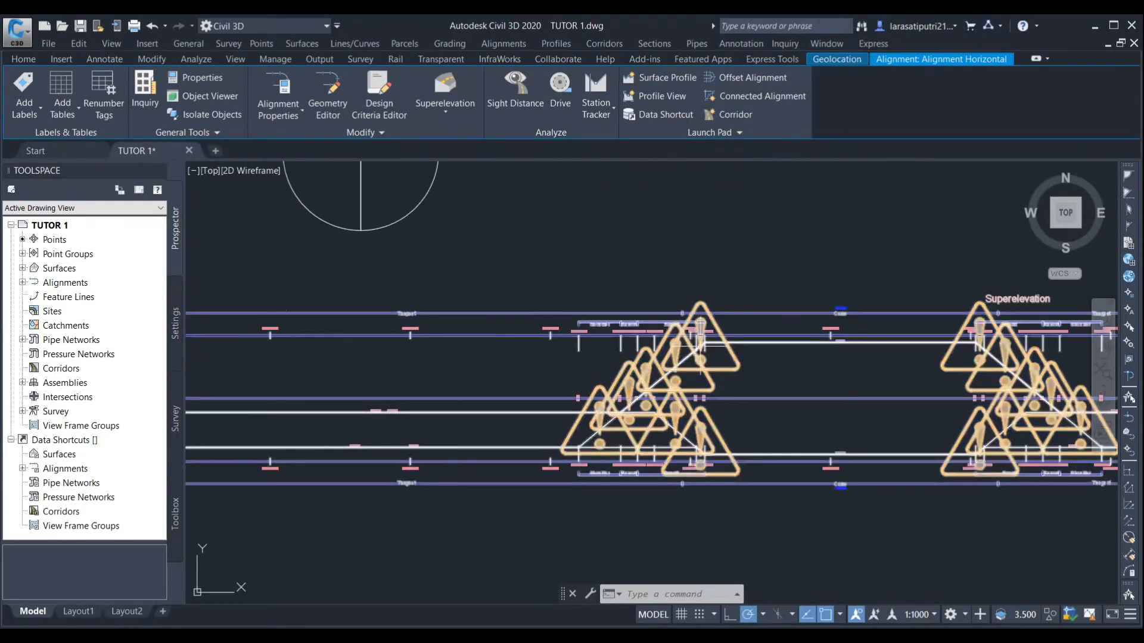
{"action": "scroll", "coordinate": [710, 382], "scroll_direction": "down", "scroll_amount": 4}
{"action": "scroll", "coordinate": [617, 505], "scroll_direction": "down", "scroll_amount": 4}
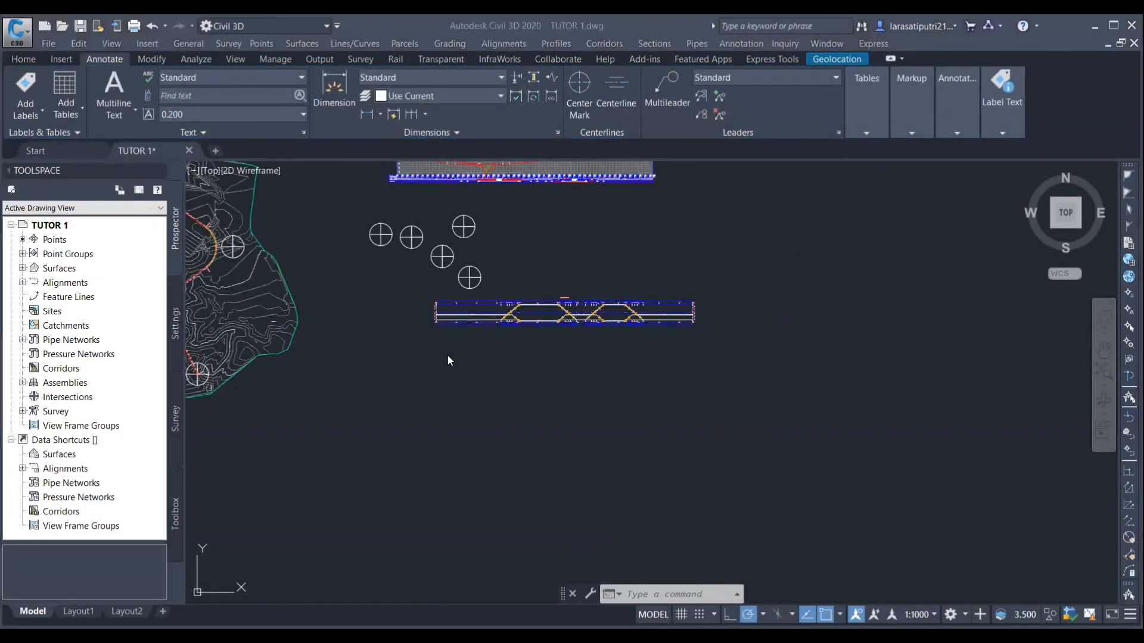
{"action": "scroll", "coordinate": [448, 359], "scroll_direction": "up", "scroll_amount": 3}
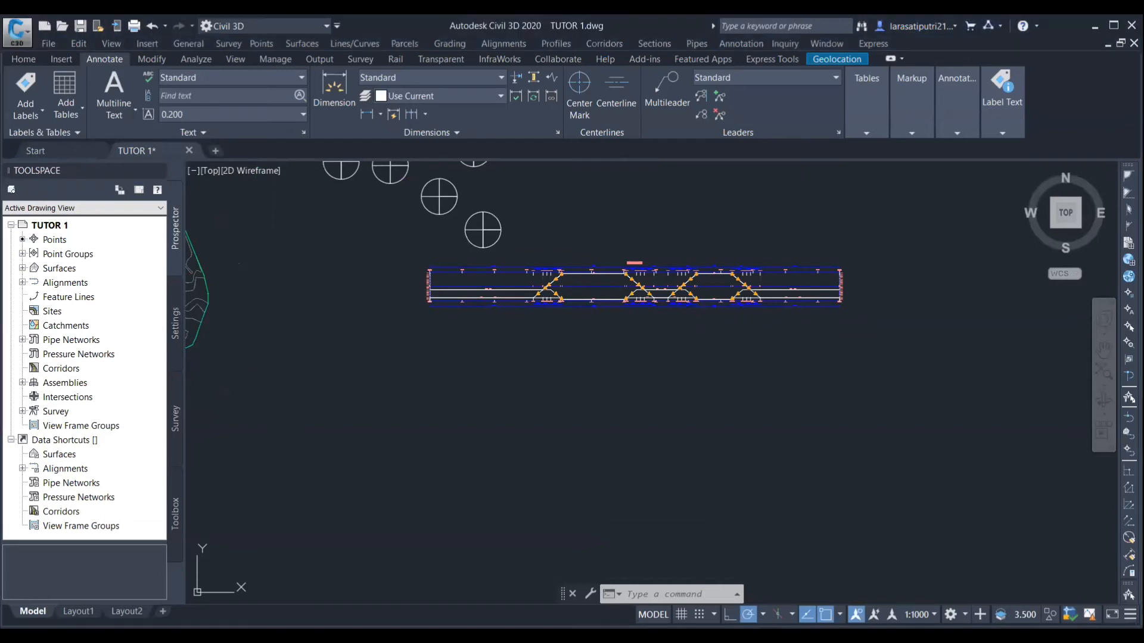
{"action": "type", "text": "POL"}
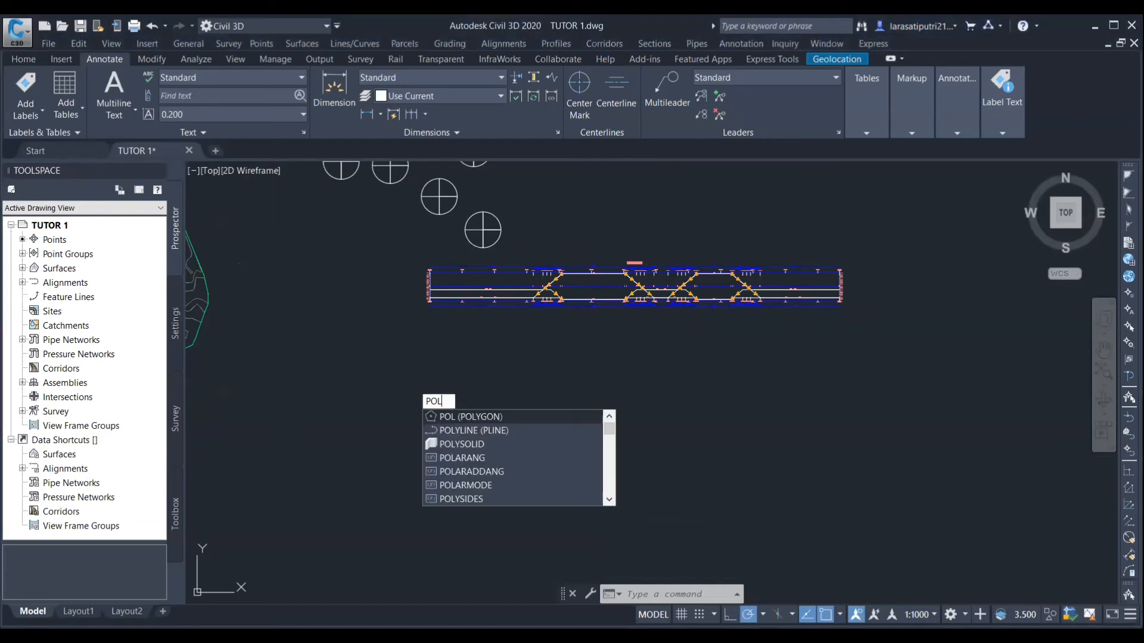
{"action": "key", "text": "Return"}
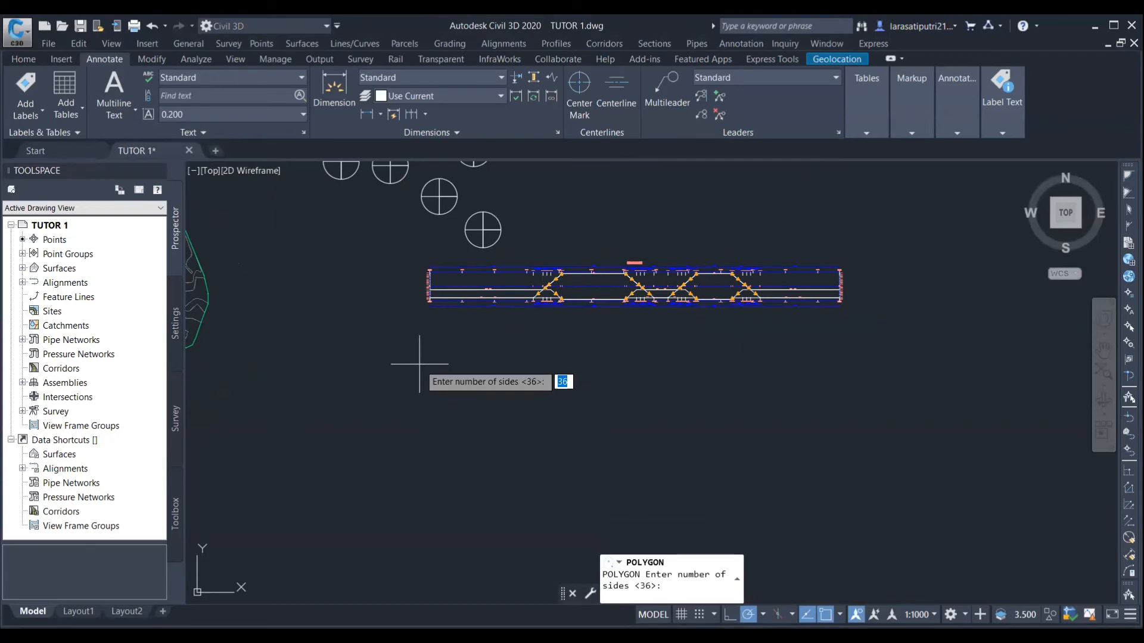
{"action": "key", "text": "Return"}
{"action": "left_click", "coordinate": [444, 354]}
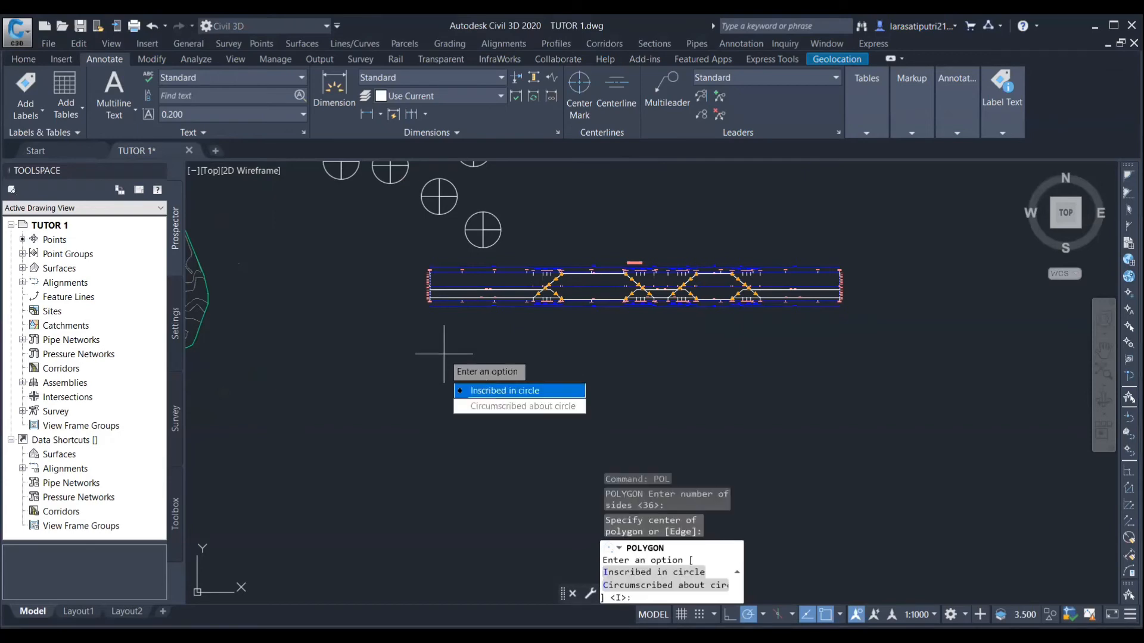
{"action": "key", "text": "Return"}
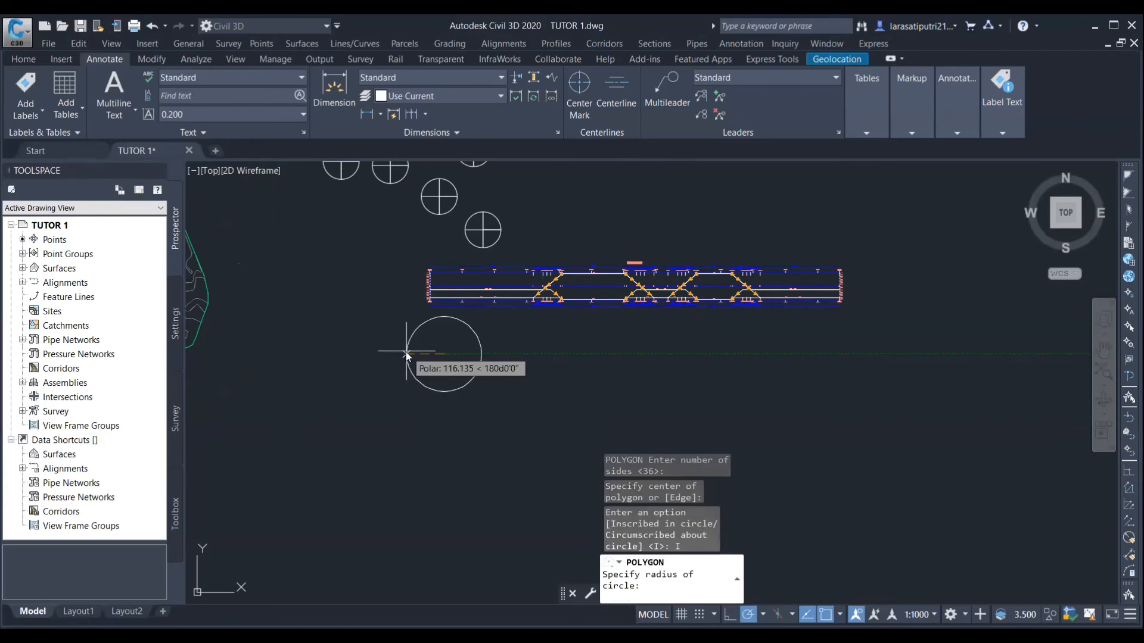
{"action": "type", "text": "80"}
{"action": "key", "text": "Return"}
- Draw a horizontal polyline across the middle of the polygon and place a copy of both beside the original
{"action": "scroll", "coordinate": [387, 346], "scroll_direction": "up", "scroll_amount": 4}
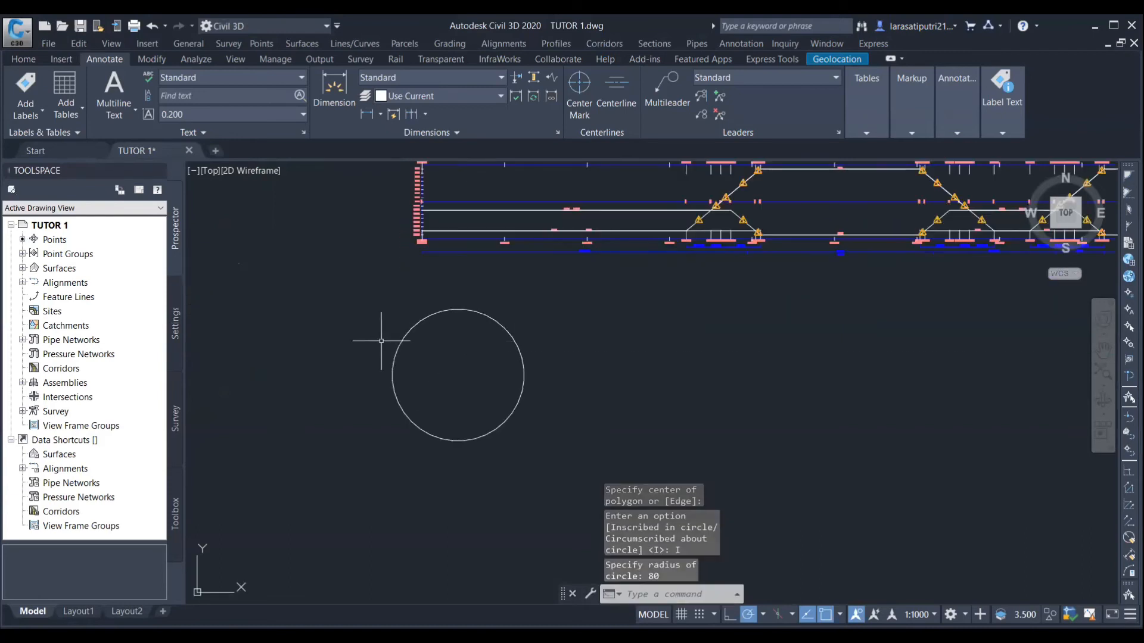
{"action": "type", "text": "PL"}
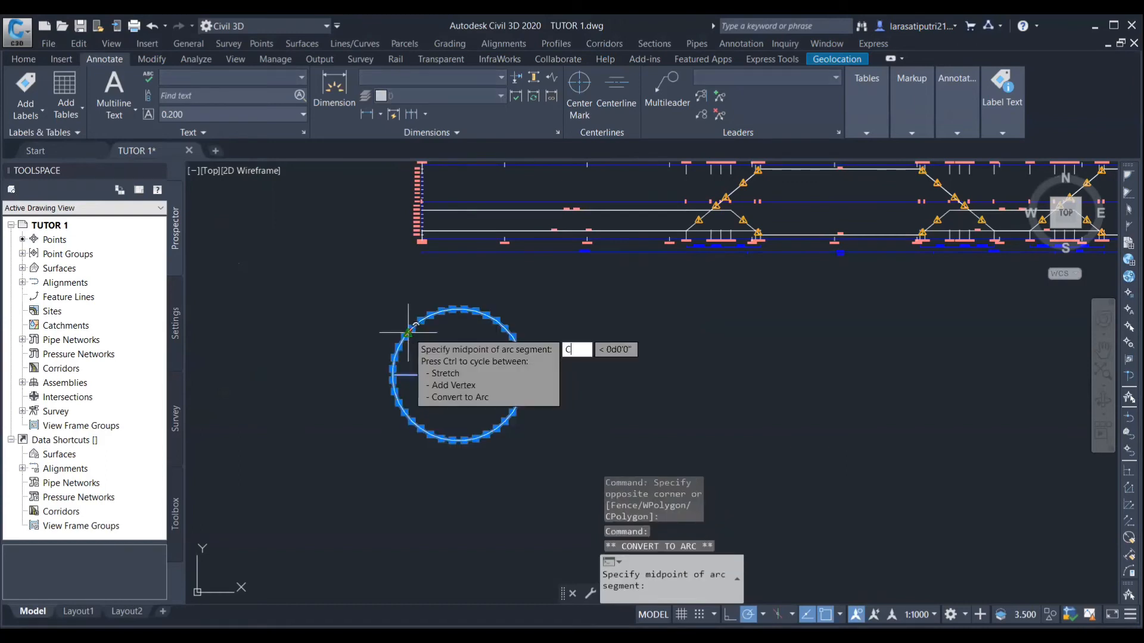
{"action": "type", "text": "O"}
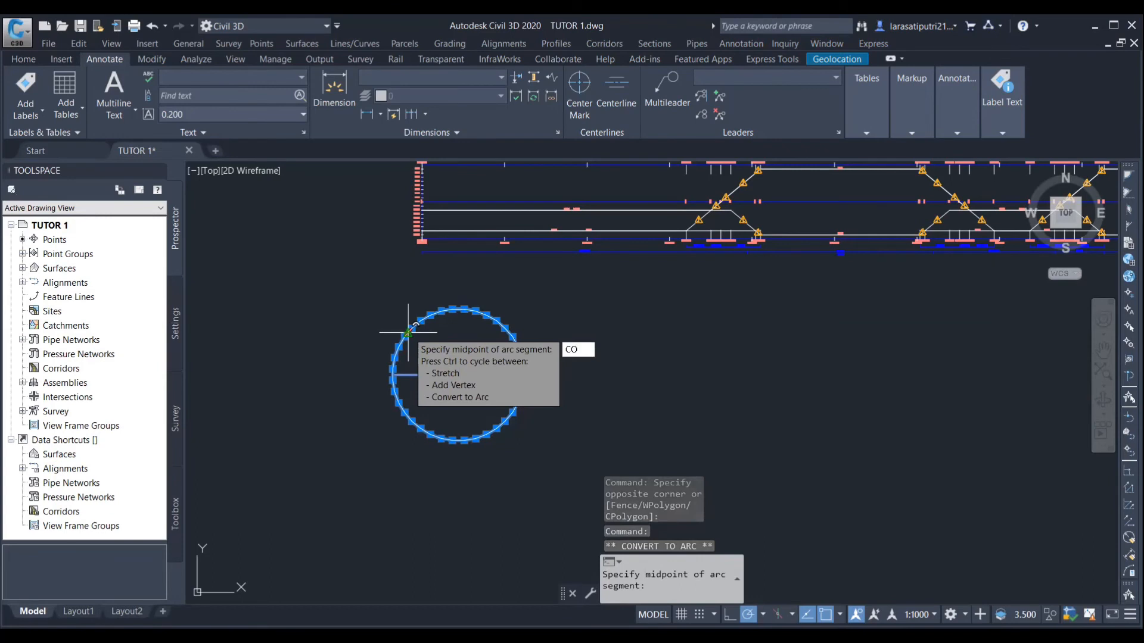
{"action": "key", "text": "Return"}
{"action": "key", "text": "Escape"}
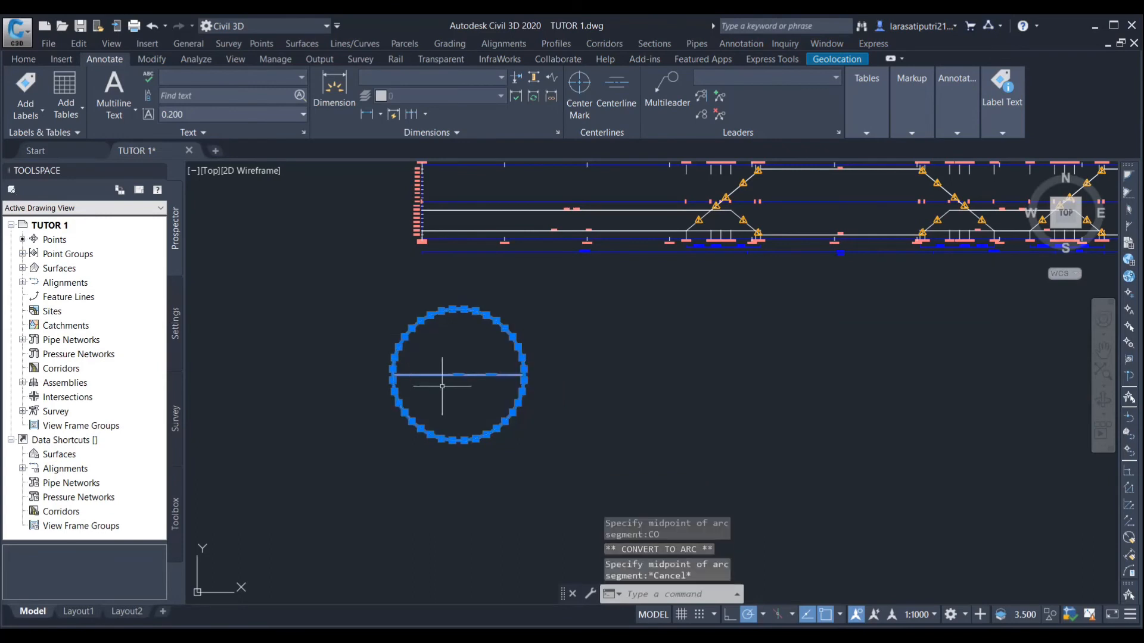
{"action": "type", "text": "CO"}
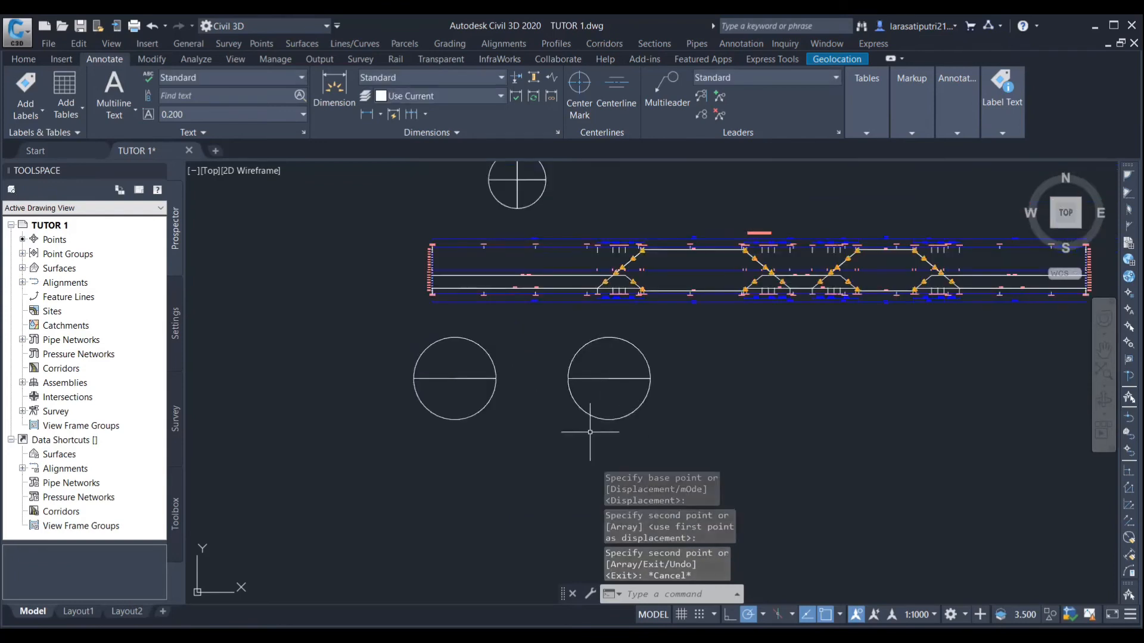
- Create a wipeout from the copied polygon with the Polyline option and erase the source polyline
{"action": "type", "text": "WIPE"}
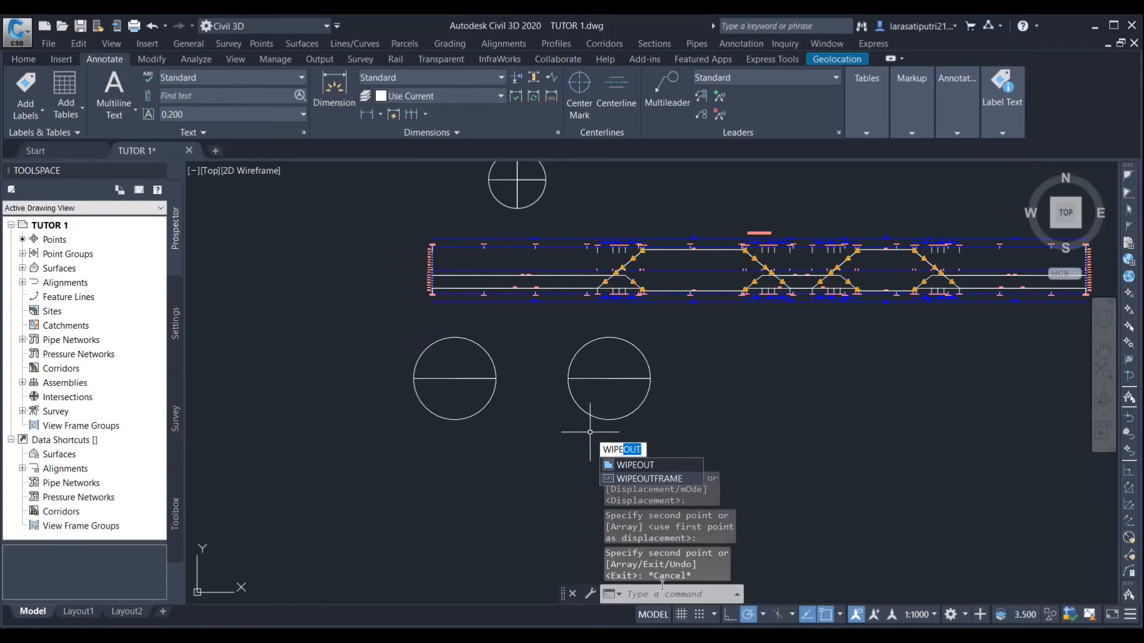
{"action": "key", "text": "Return"}
{"action": "key", "text": "Return"}
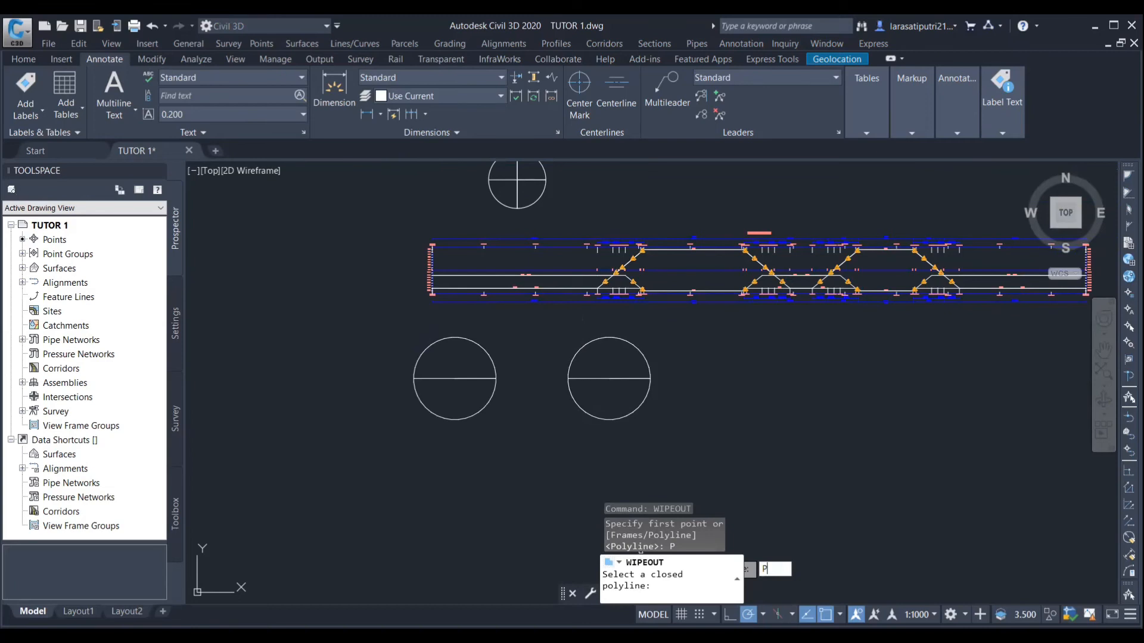
{"action": "type", "text": "P"}
{"action": "key", "text": "Return"}
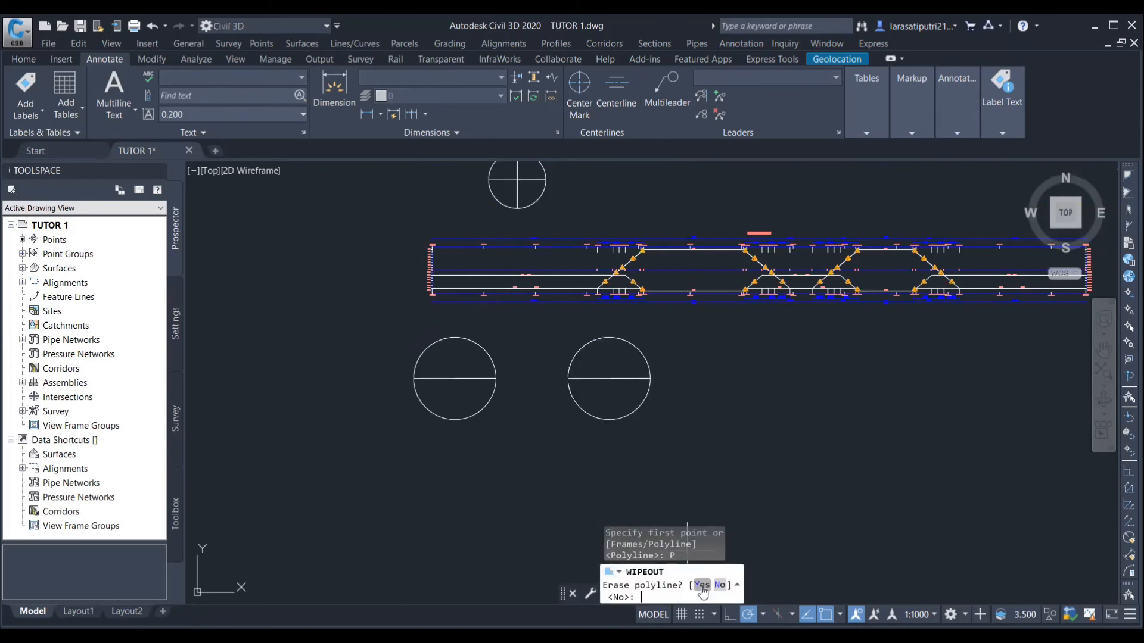
{"action": "left_click", "coordinate": [701, 586]}
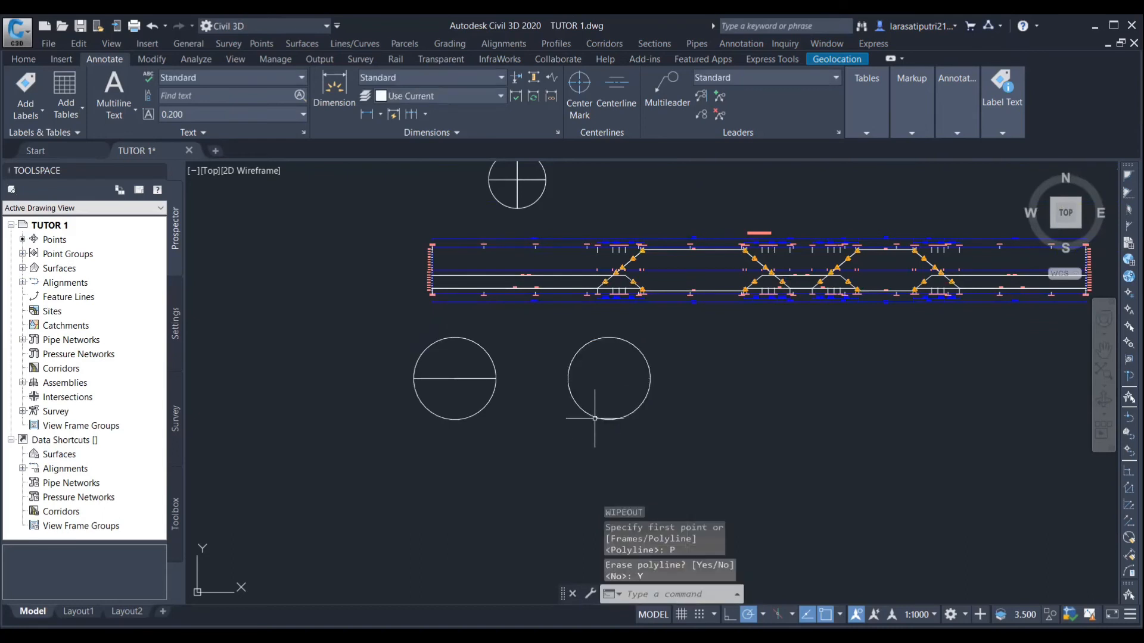
- Send the new circular wipeout behind its horizontal dividing line in the display order
{"action": "scroll", "coordinate": [617, 361], "scroll_direction": "up", "scroll_amount": 4}
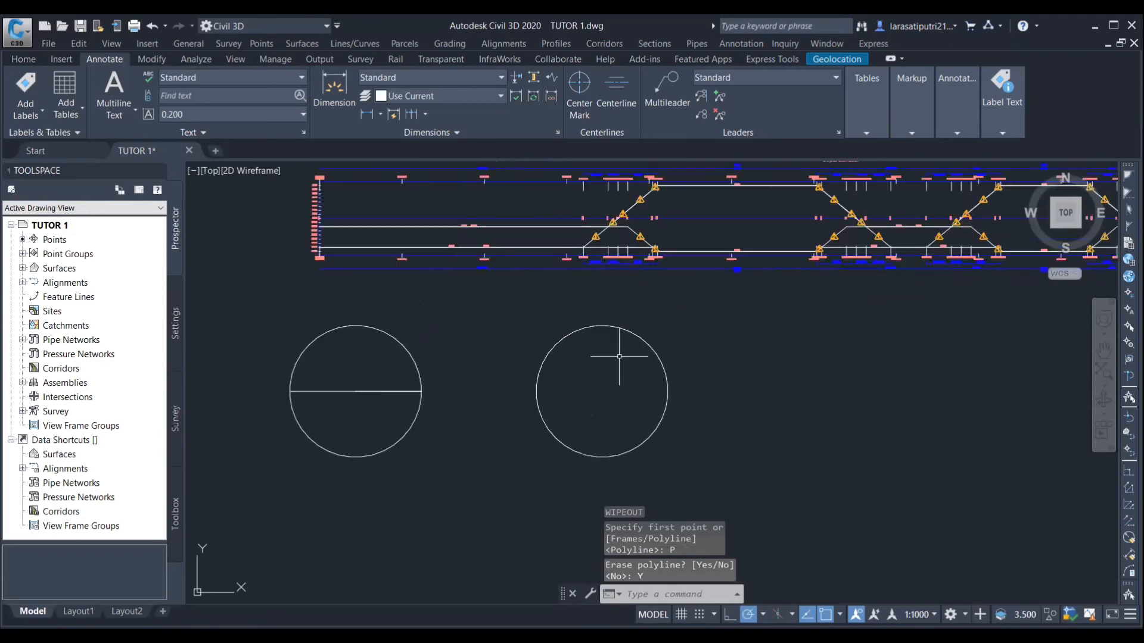
{"action": "left_click", "coordinate": [563, 341]}
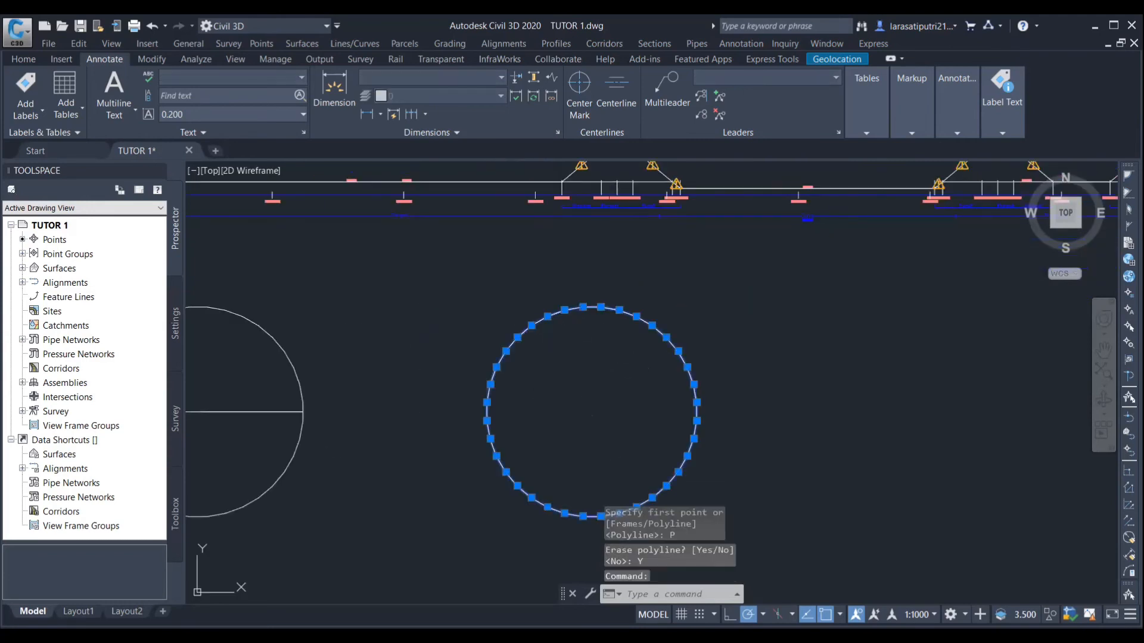
{"action": "right_click", "coordinate": [566, 346]}
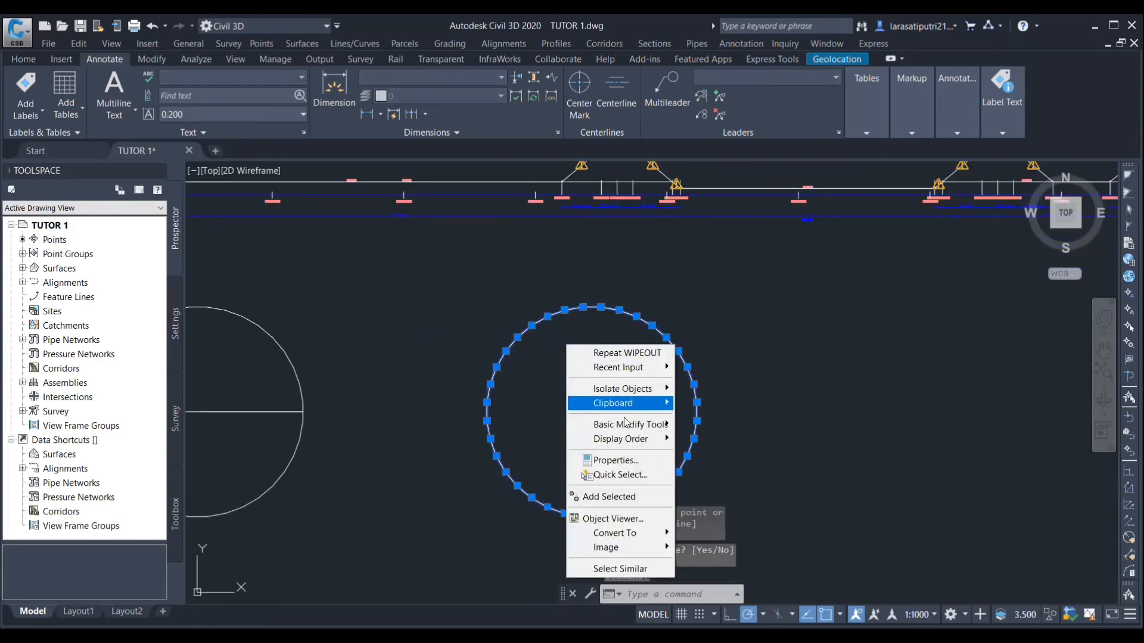
{"action": "mouse_move", "coordinate": [624, 438]}
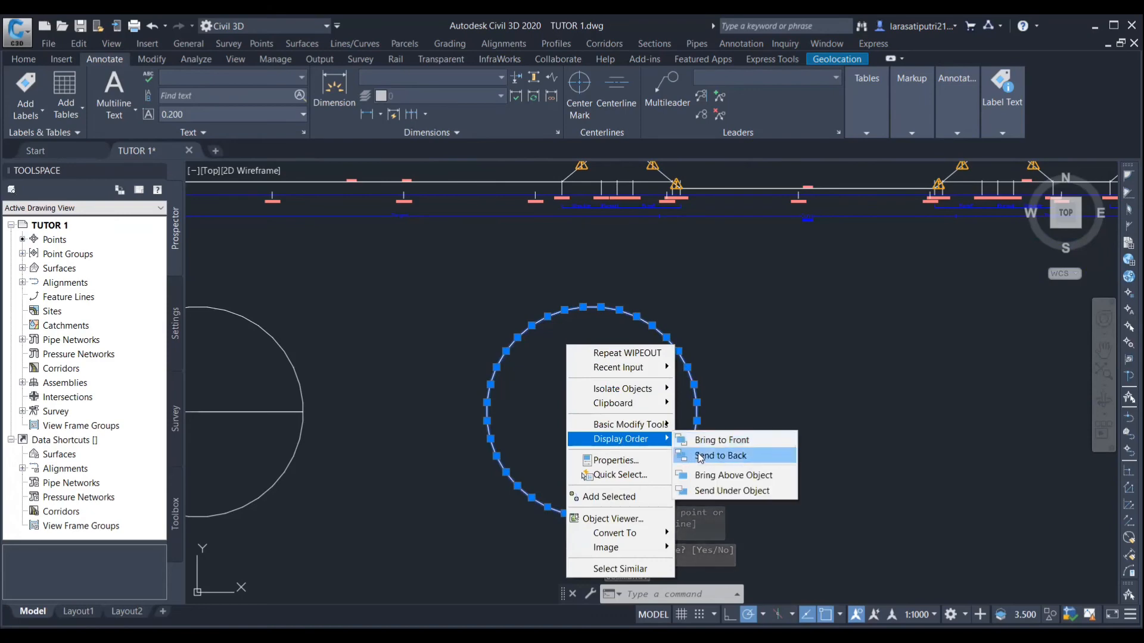
{"action": "left_click", "coordinate": [754, 460]}
- Add the multiline text PI with height 35 in the upper half of the original divided circle
{"action": "scroll", "coordinate": [616, 400], "scroll_direction": "down", "scroll_amount": 3}
{"action": "scroll", "coordinate": [417, 401], "scroll_direction": "up", "scroll_amount": 2}
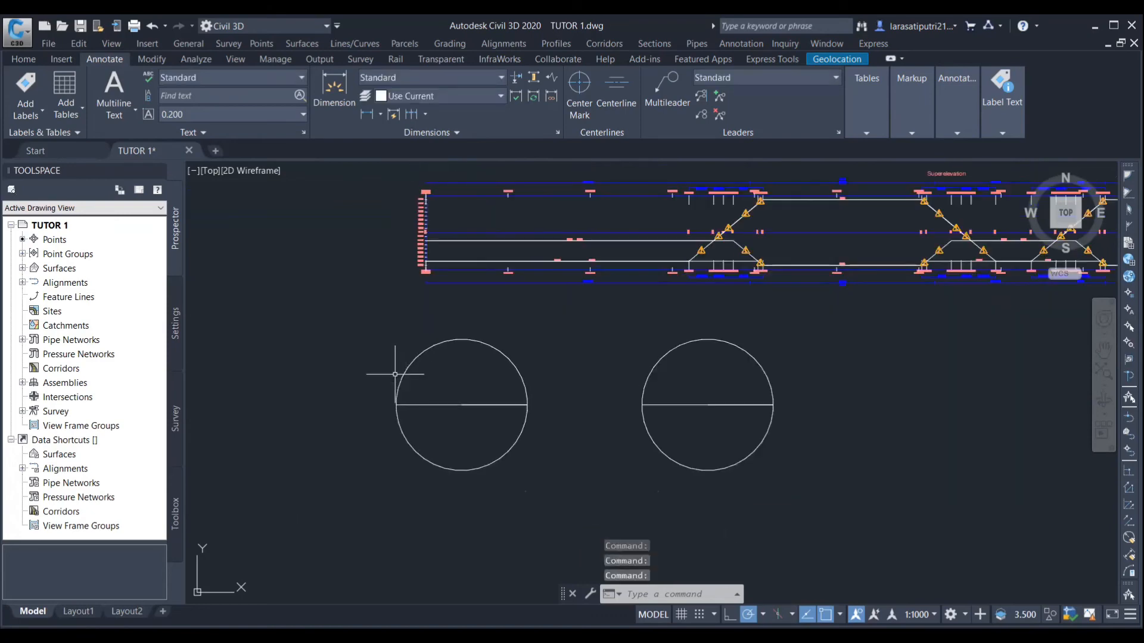
{"action": "scroll", "coordinate": [399, 379], "scroll_direction": "up", "scroll_amount": 4}
{"action": "scroll", "coordinate": [407, 382], "scroll_direction": "down", "scroll_amount": 2}
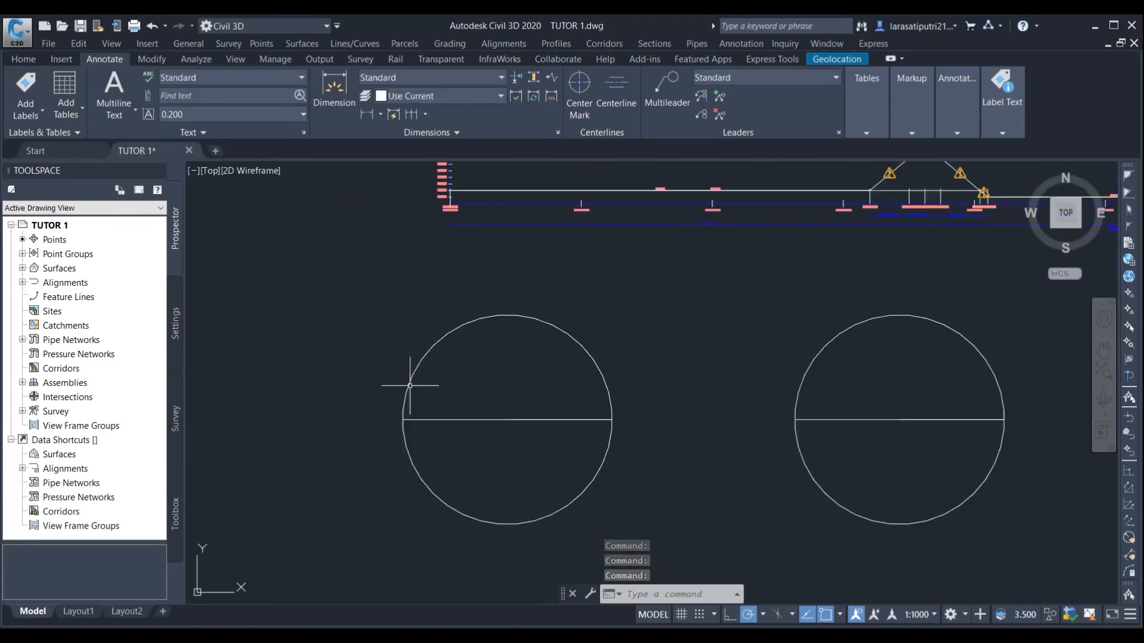
{"action": "type", "text": "MT"}
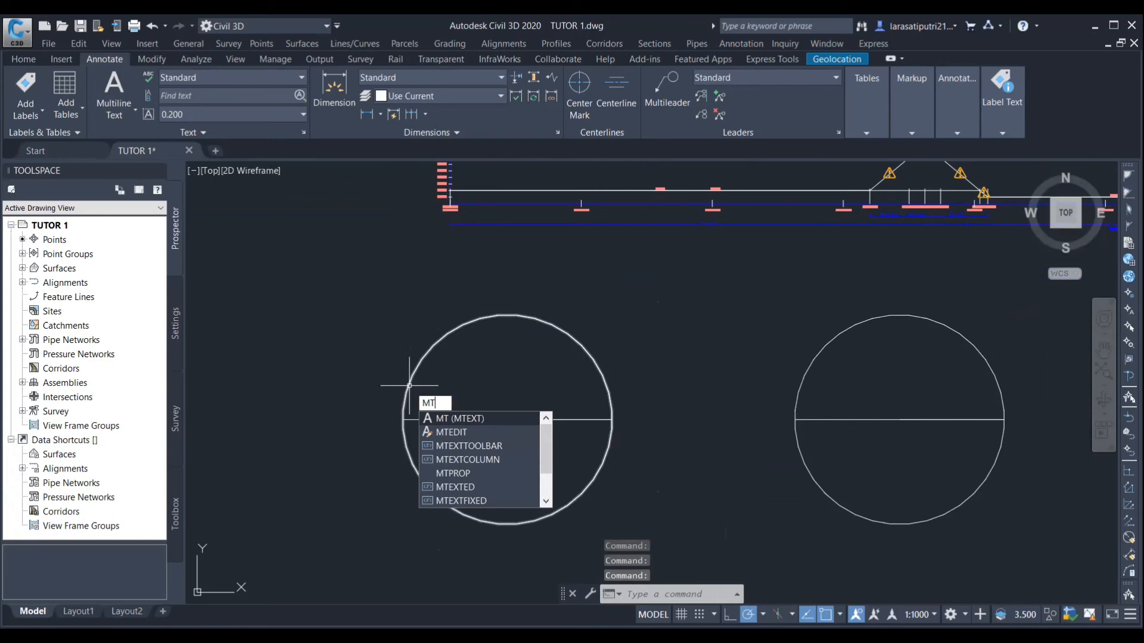
{"action": "key", "text": "Return"}
{"action": "left_click", "coordinate": [433, 340]}
{"action": "left_click", "coordinate": [451, 347]}
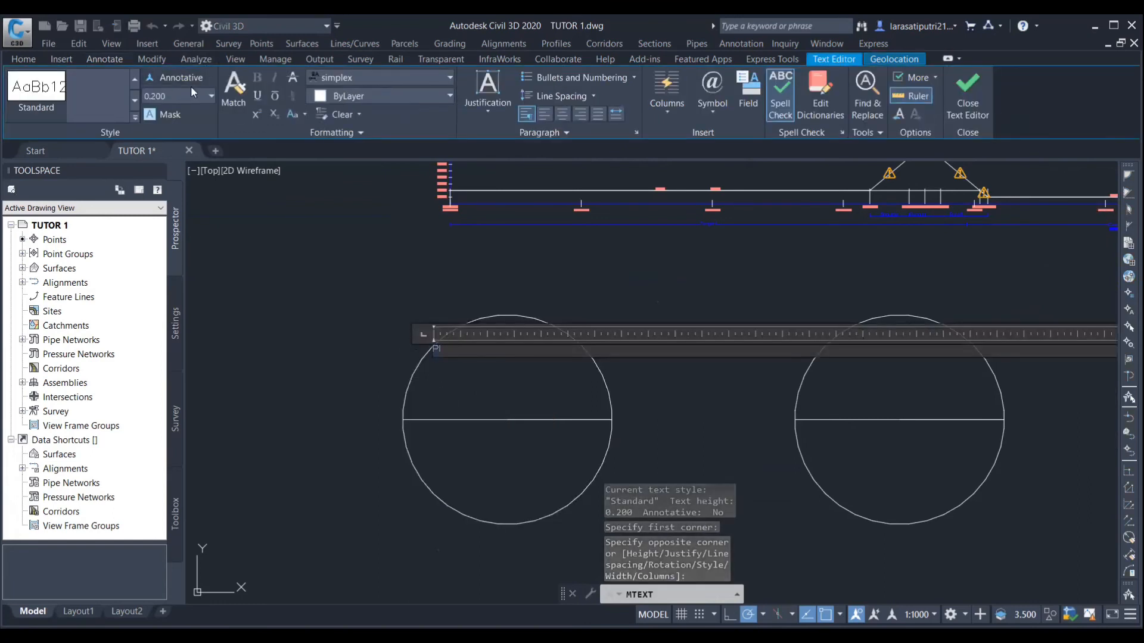
{"action": "left_click", "coordinate": [168, 94]}
{"action": "type", "text": "35"}
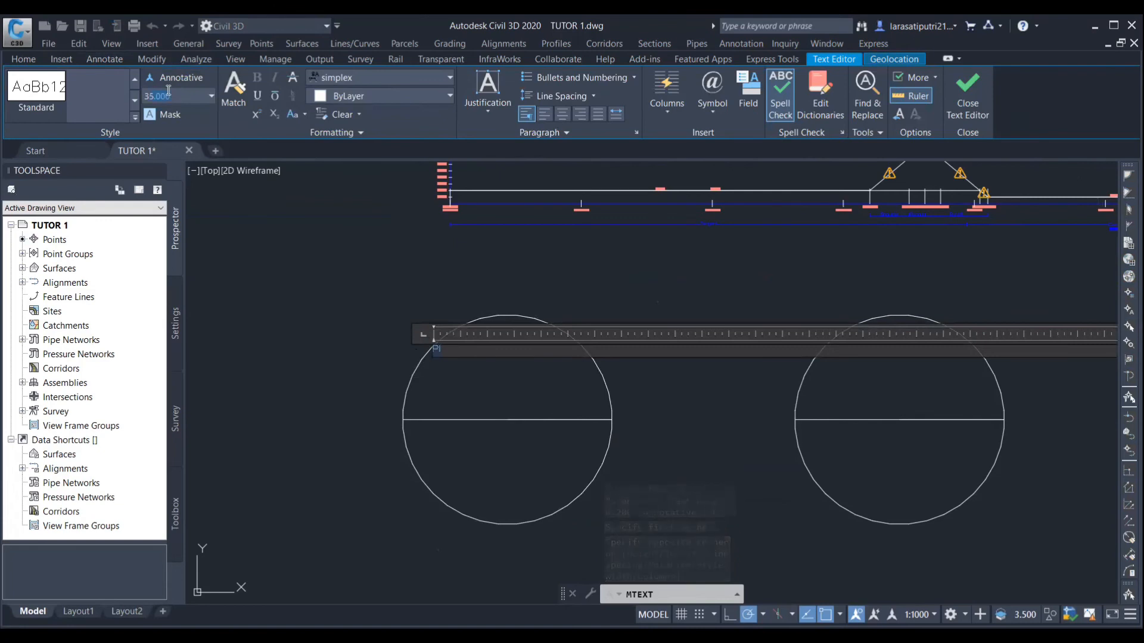
{"action": "key", "text": "Return"}
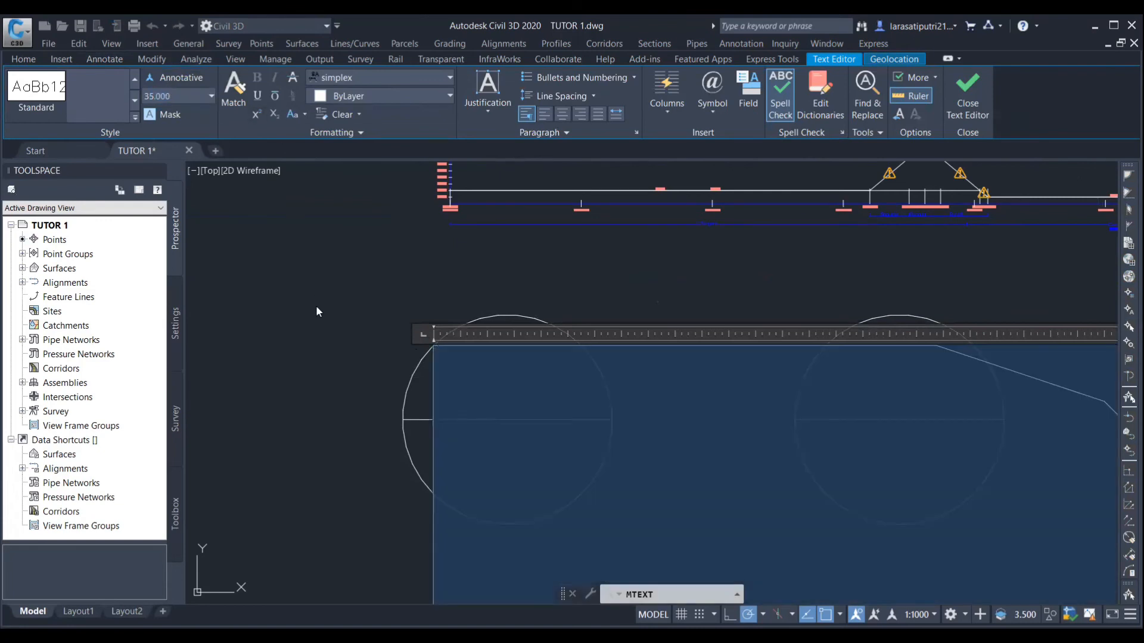
{"action": "left_click", "coordinate": [345, 361]}
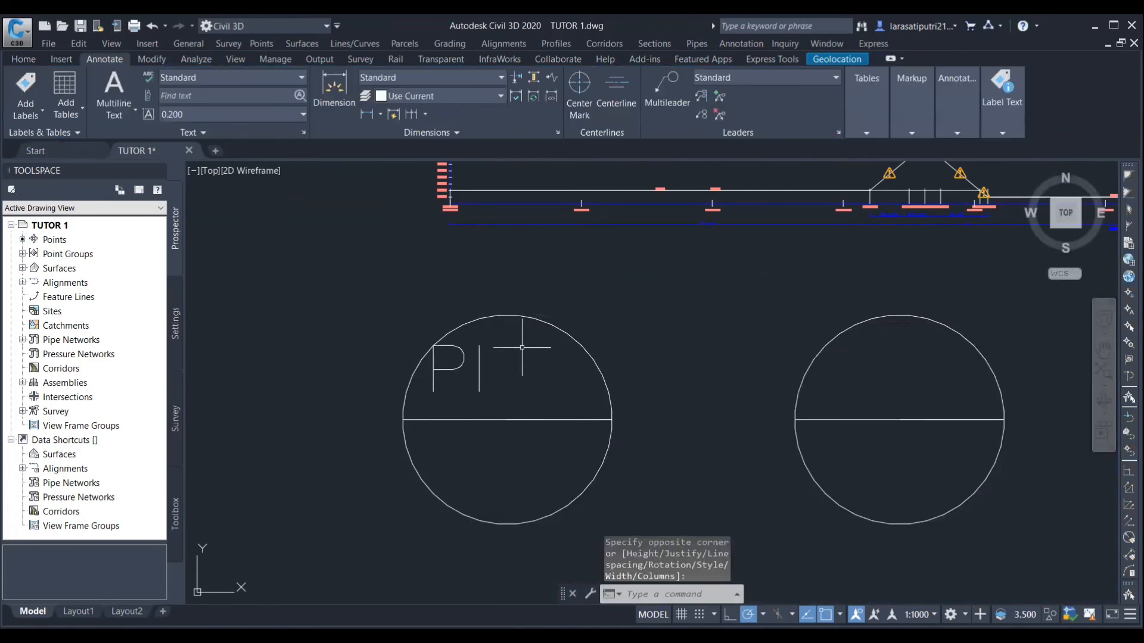
- Move the PI text to about the centre of the circle's upper half
{"action": "left_click", "coordinate": [459, 353]}
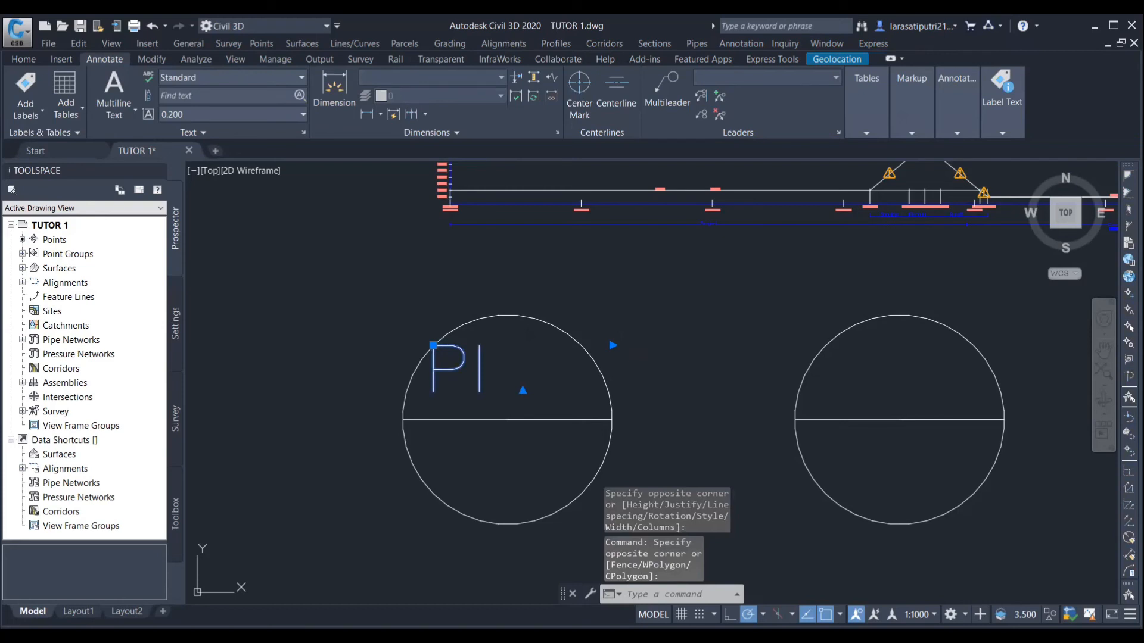
{"action": "type", "text": "m"}
{"action": "key", "text": "Return"}
{"action": "left_click", "coordinate": [448, 366]}
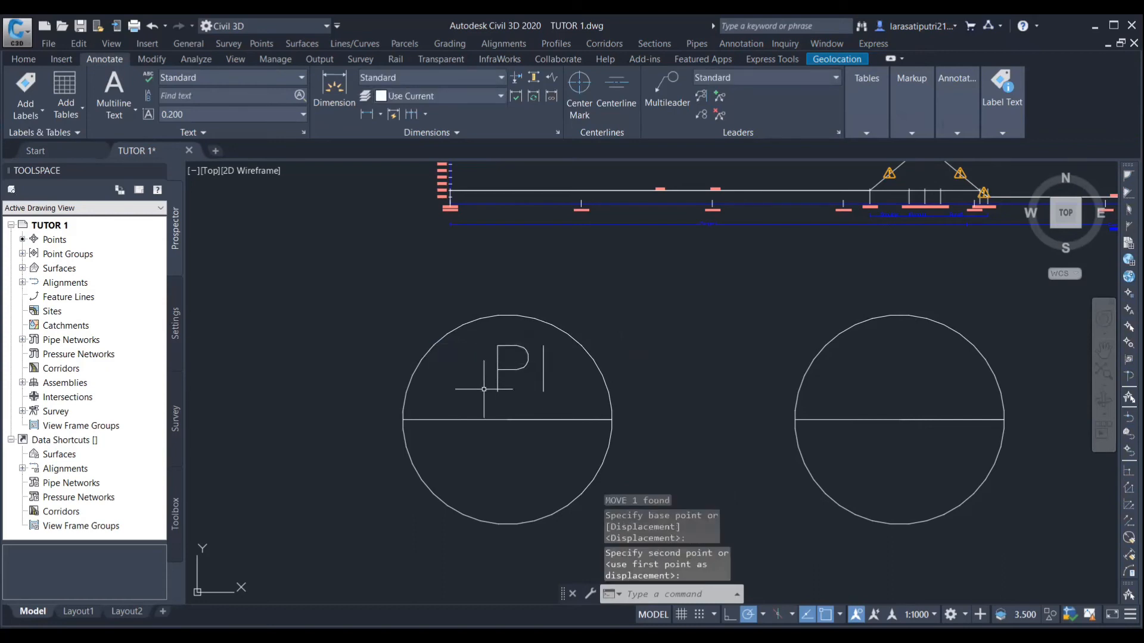
{"action": "left_click", "coordinate": [513, 366]}
{"action": "key", "text": "Escape"}
- Define a block named FRAME PI TAGGING from the divided circle containing the PI text, with a picked base point
{"action": "scroll", "coordinate": [470, 355], "scroll_direction": "down", "scroll_amount": 2}
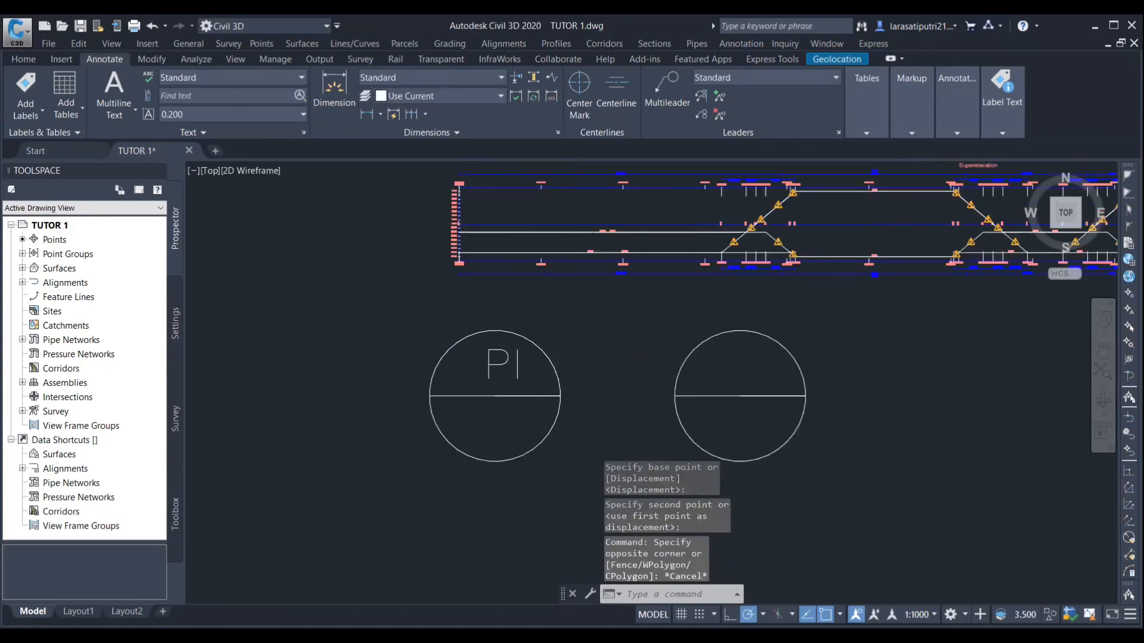
{"action": "scroll", "coordinate": [566, 427], "scroll_direction": "up", "scroll_amount": 2}
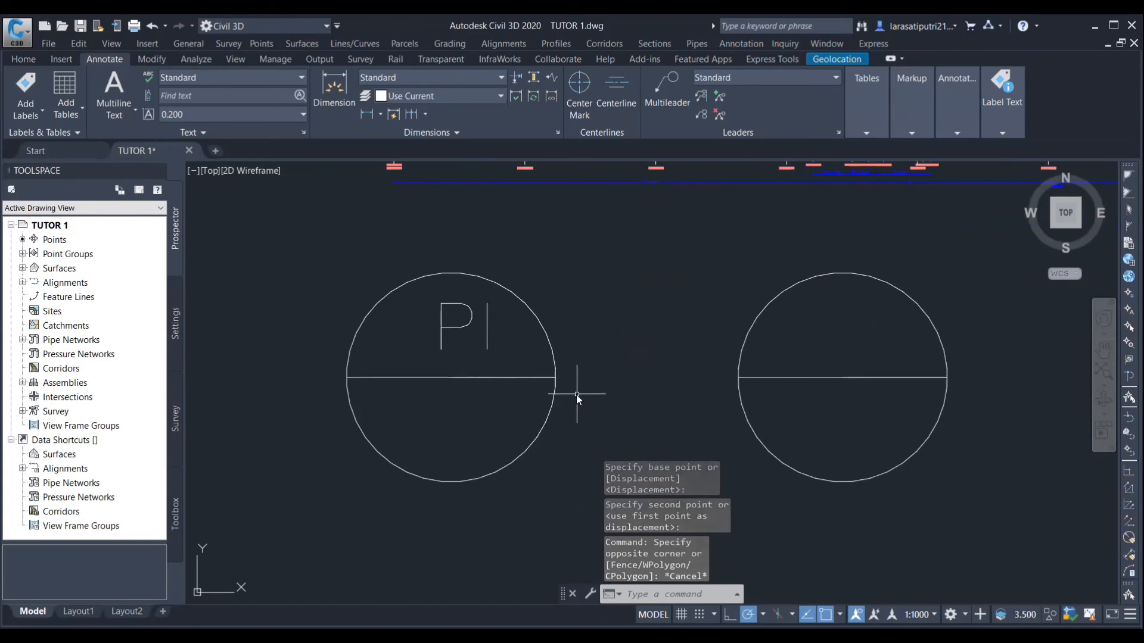
{"action": "type", "text": "b"}
{"action": "key", "text": "Return"}
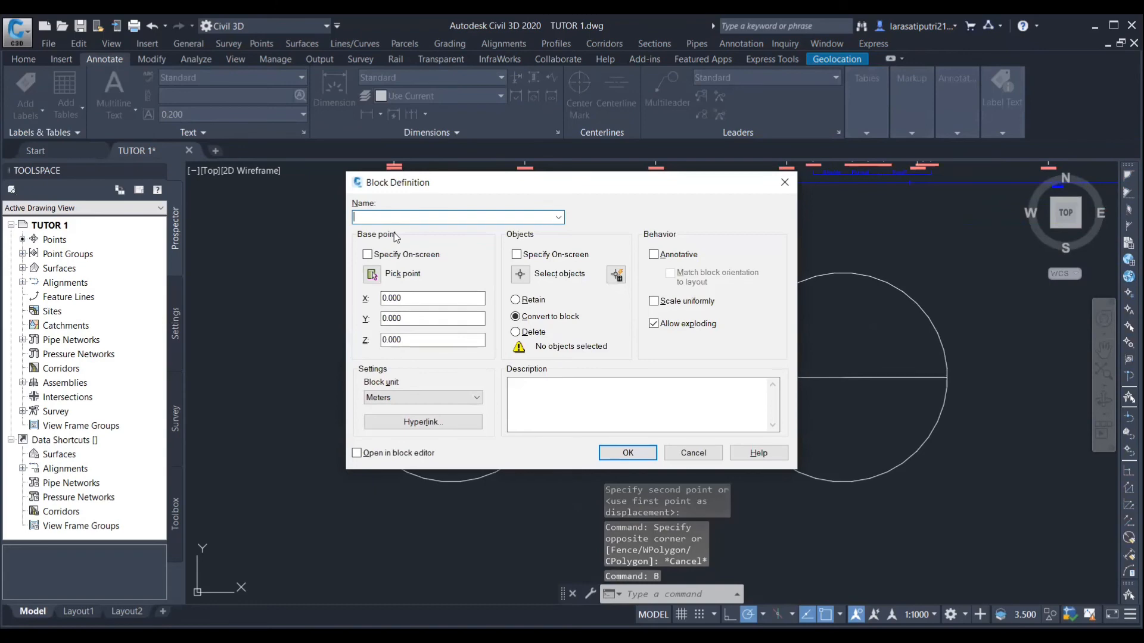
{"action": "type", "text": "FR"}
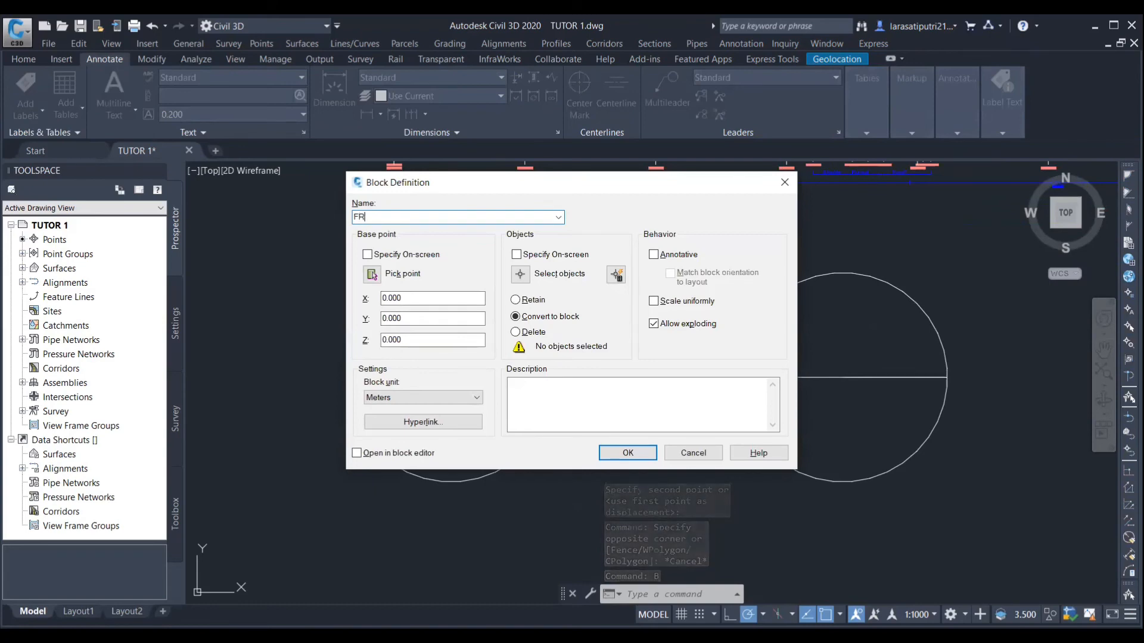
{"action": "type", "text": "AME"}
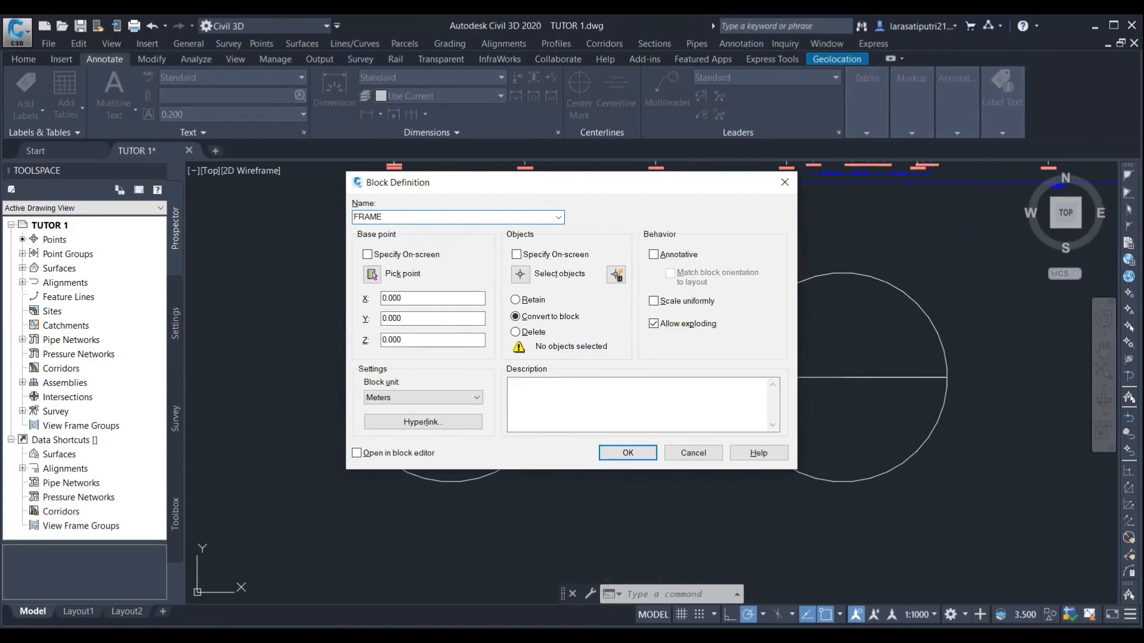
{"action": "type", "text": " PI TAGGING"}
{"action": "left_click", "coordinate": [520, 275]}
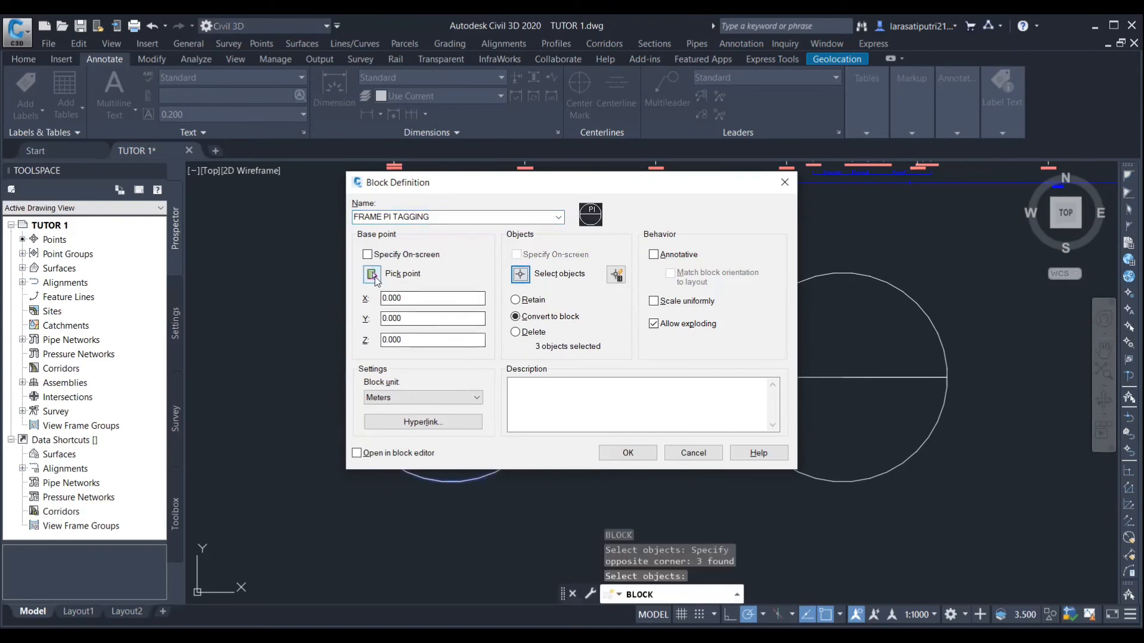
{"action": "left_click", "coordinate": [374, 279]}
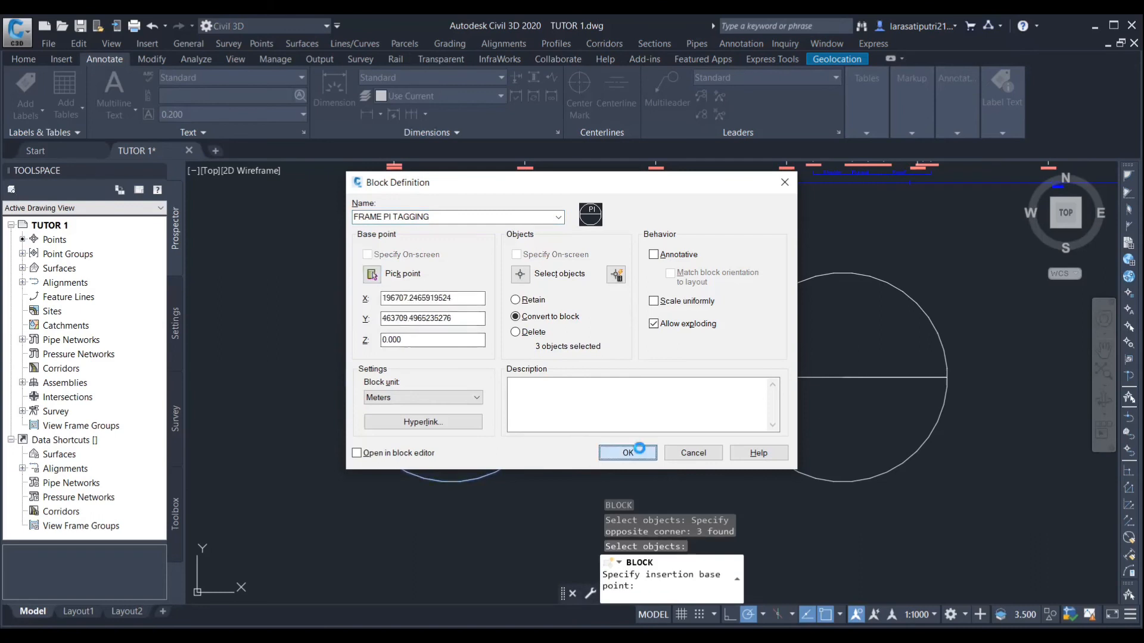
{"action": "left_click", "coordinate": [627, 452]}
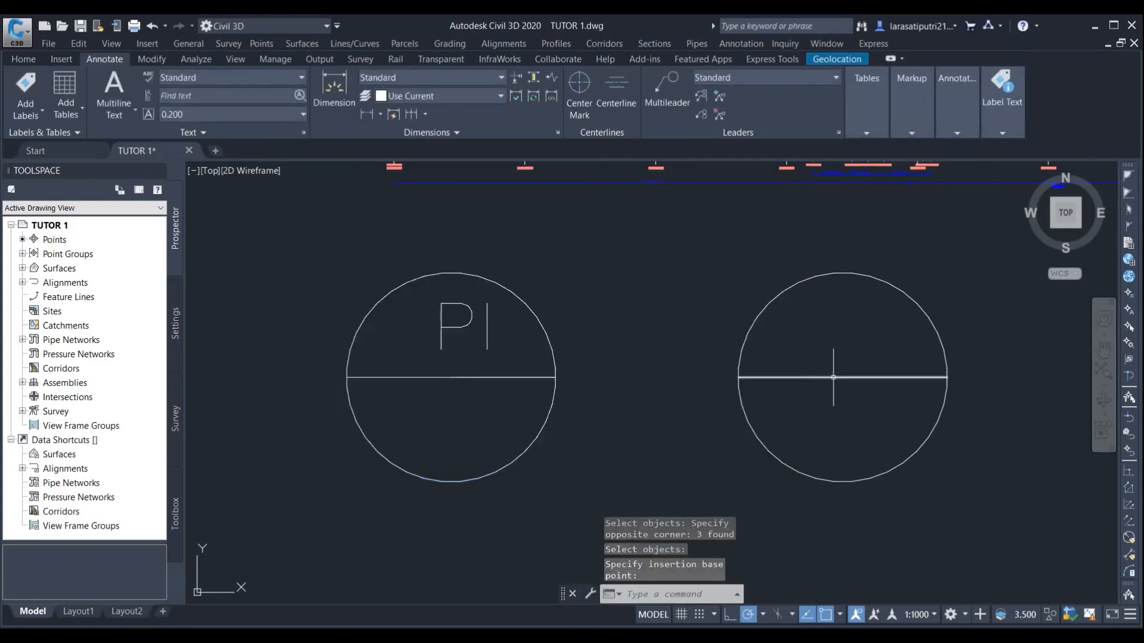
- Define a block named WIPEOUT PI TAGGING from the wipeout in the circle without text, picking its insertion base point
{"action": "type", "text": "B"}
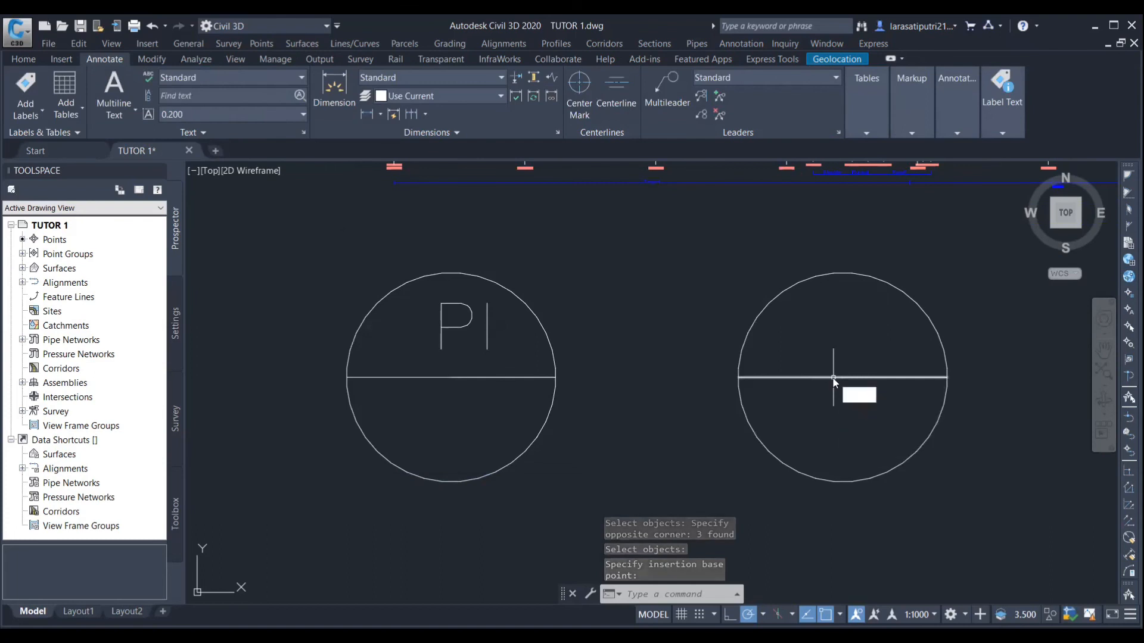
{"action": "key", "text": "Return"}
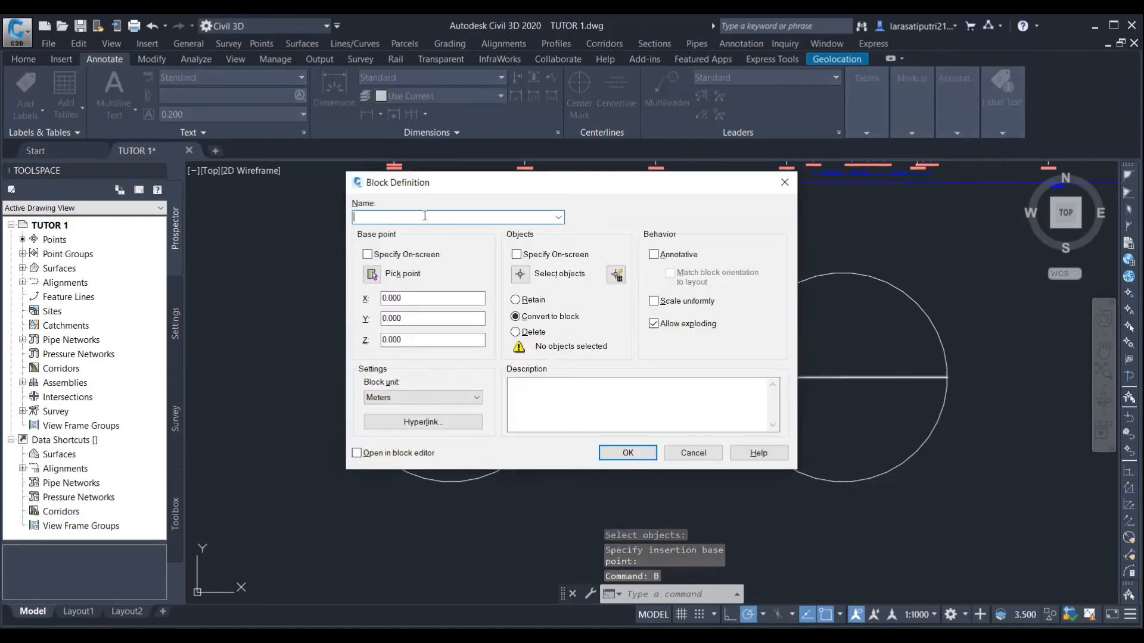
{"action": "type", "text": "WIPEOUT"}
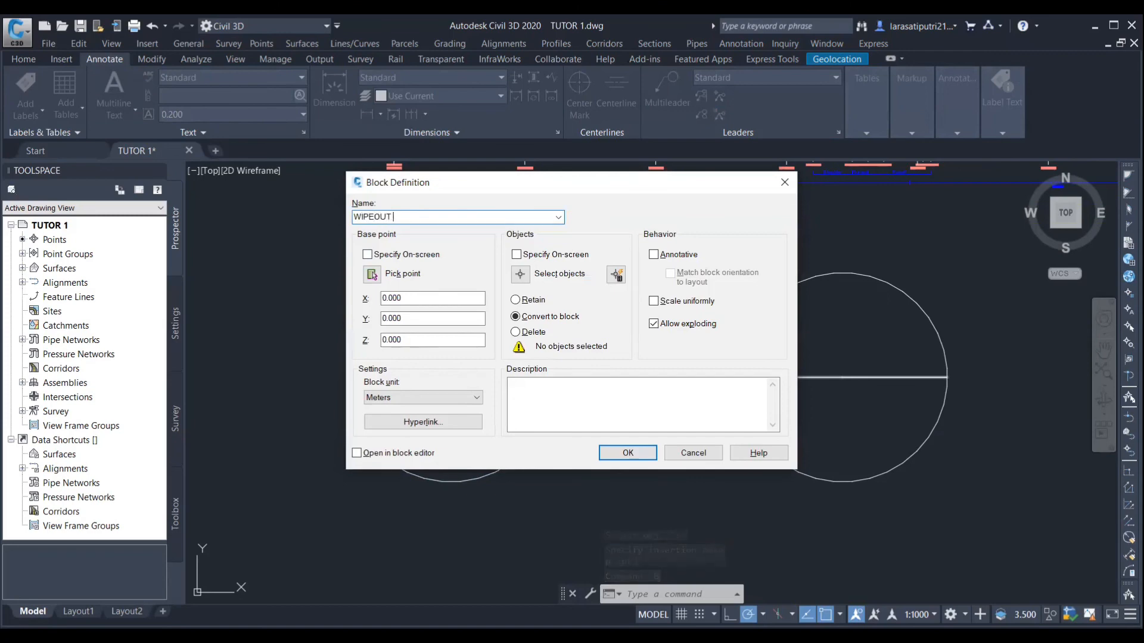
{"action": "type", "text": " PI TAGG"}
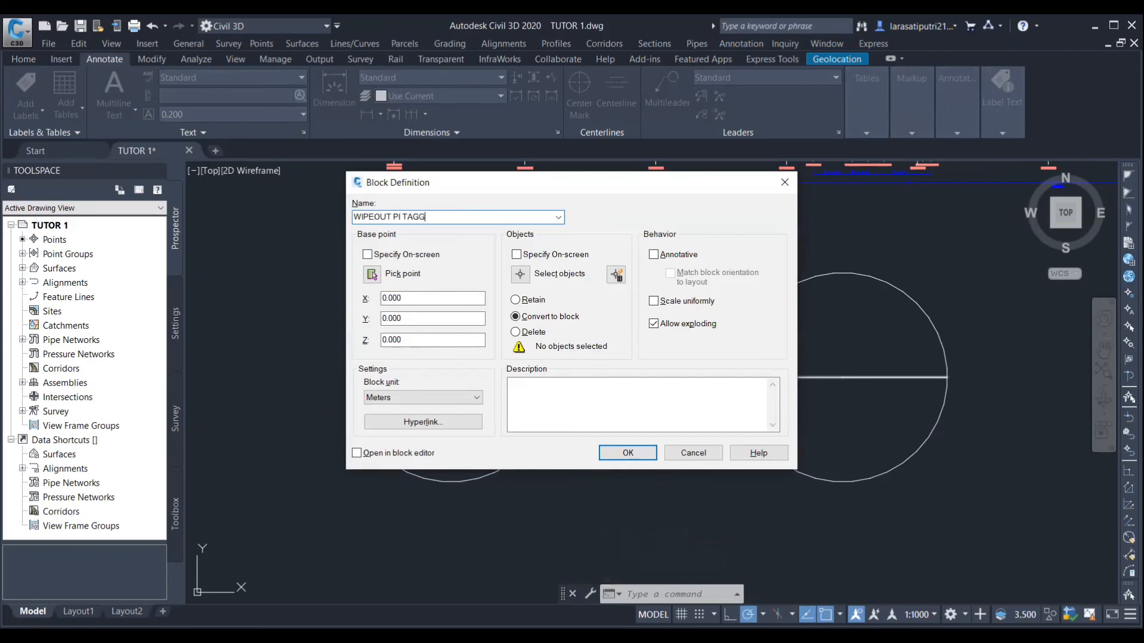
{"action": "type", "text": "ING"}
{"action": "left_click", "coordinate": [513, 280]}
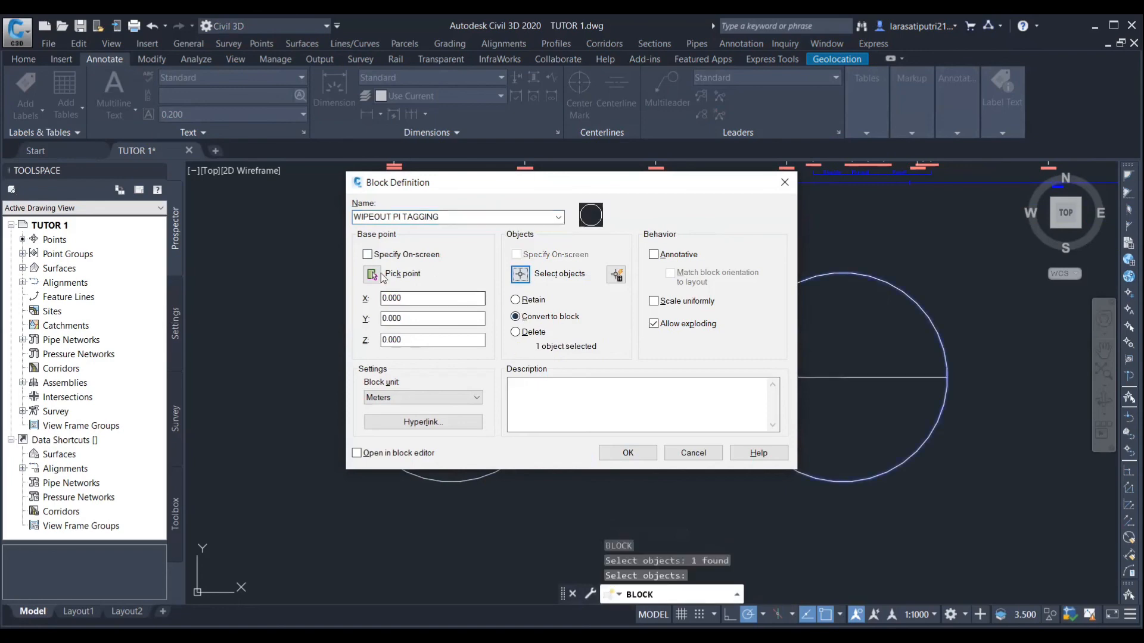
{"action": "left_click", "coordinate": [375, 276]}
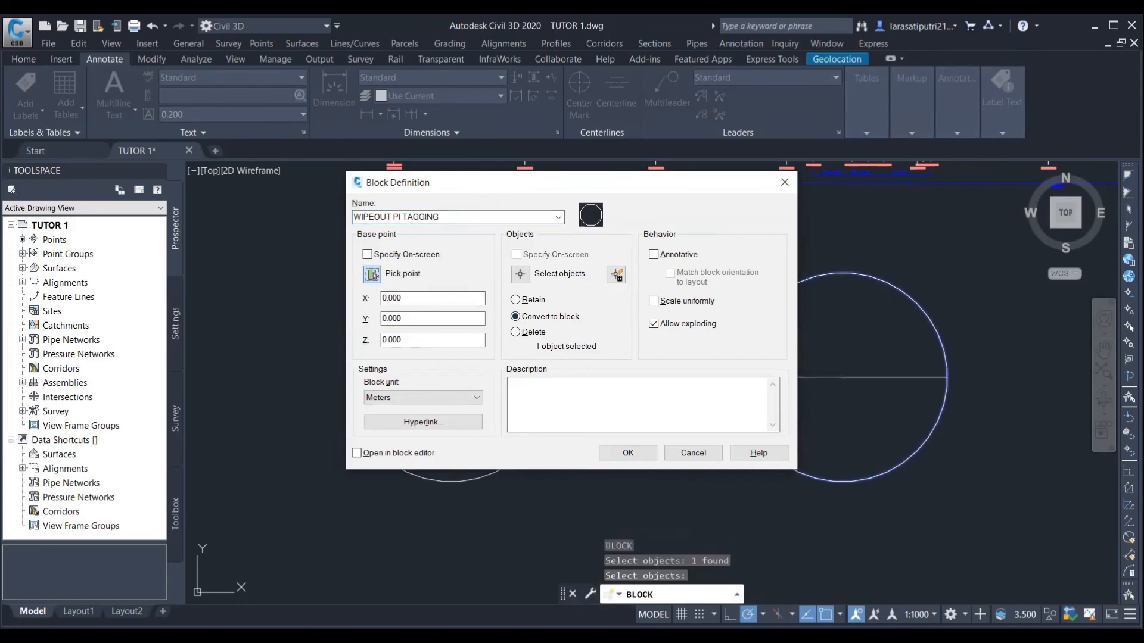
{"action": "left_click", "coordinate": [654, 453]}
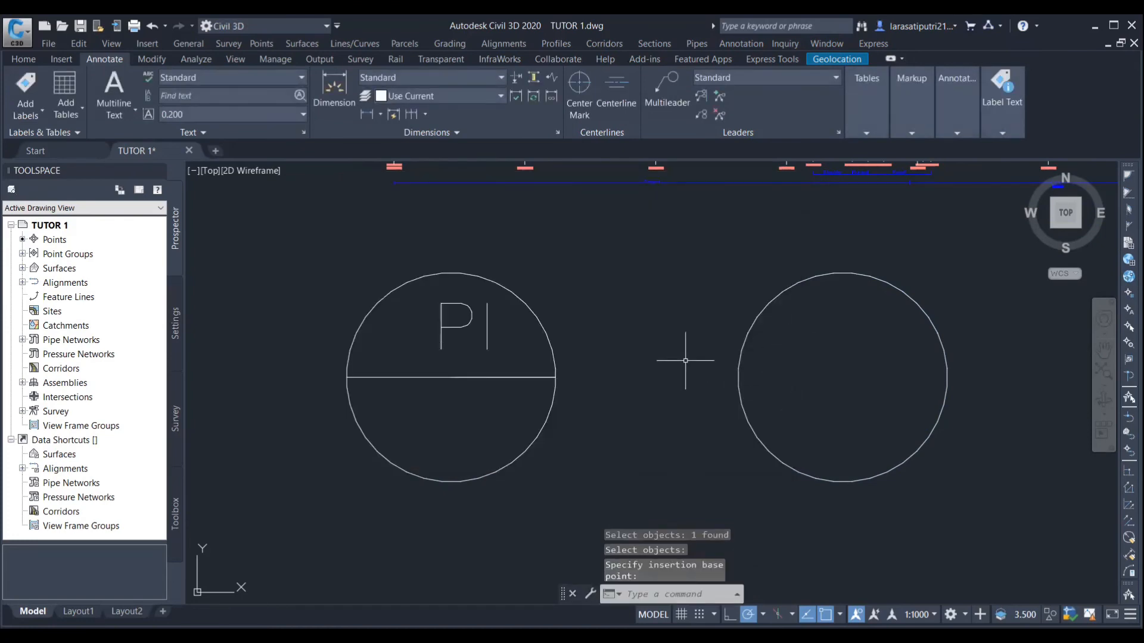
- Start adding Multiple Point of Intersection alignment labels and open the Line In-PI Marker-Line Out-25% Length style's layout for editing
{"action": "scroll", "coordinate": [651, 334], "scroll_direction": "down", "scroll_amount": 3}
{"action": "scroll", "coordinate": [584, 371], "scroll_direction": "down", "scroll_amount": 5}
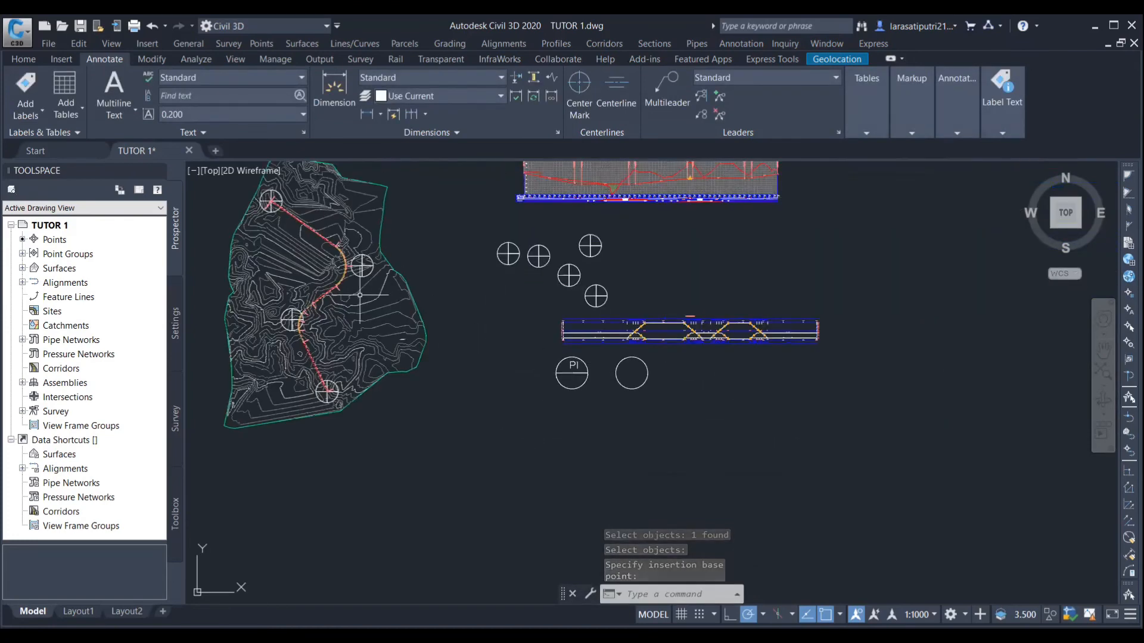
{"action": "scroll", "coordinate": [319, 247], "scroll_direction": "up", "scroll_amount": 2}
{"action": "scroll", "coordinate": [326, 250], "scroll_direction": "up", "scroll_amount": 1}
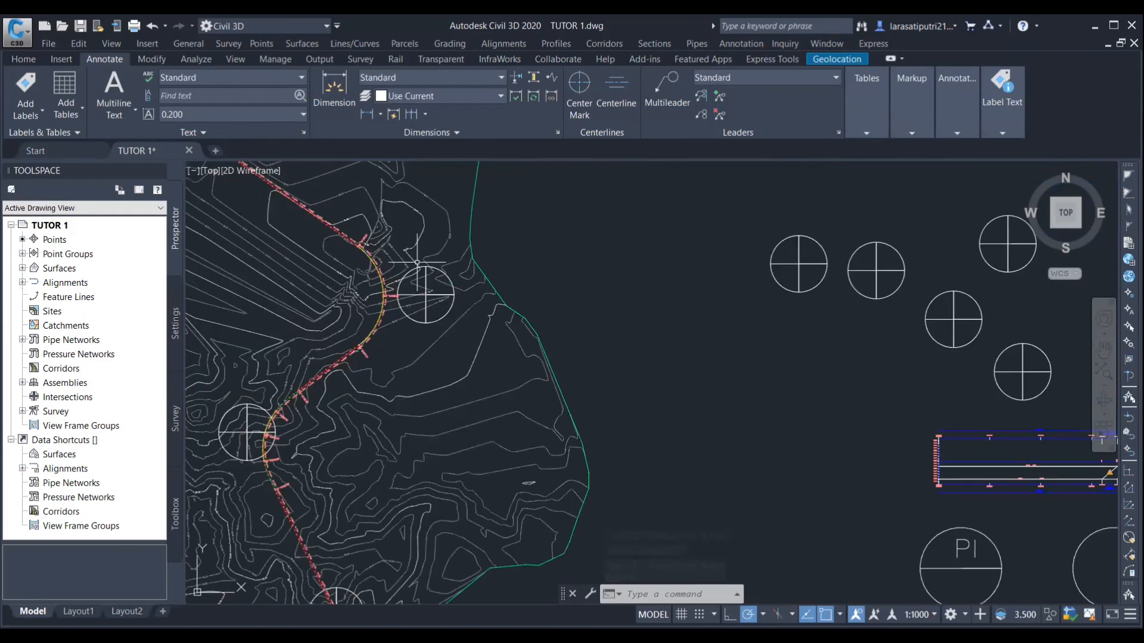
{"action": "left_click", "coordinate": [27, 110]}
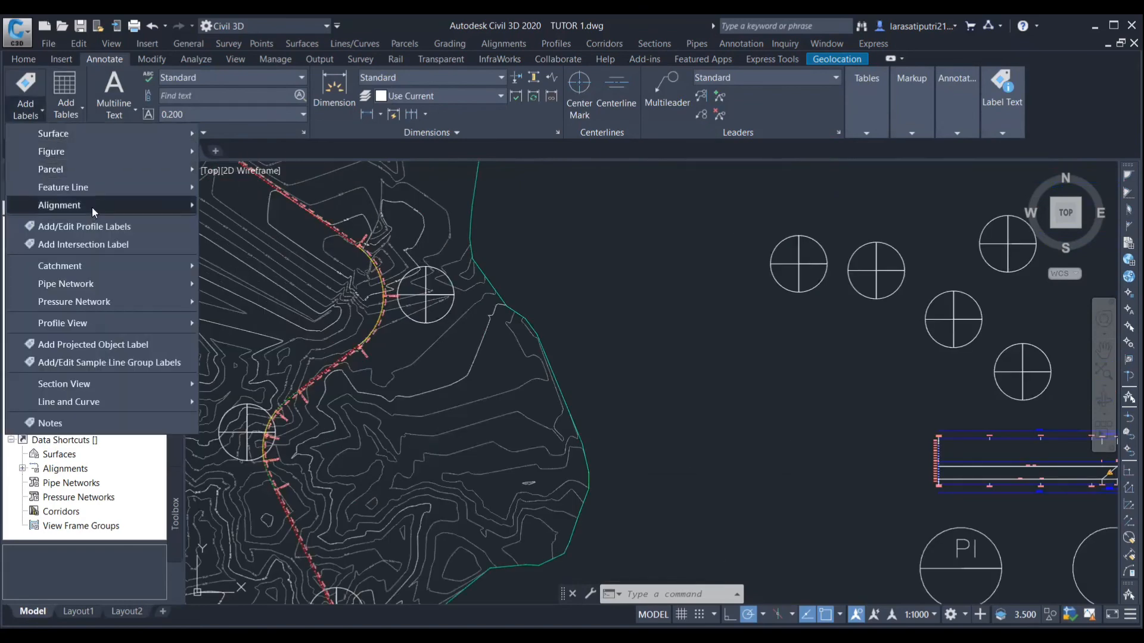
{"action": "mouse_move", "coordinate": [94, 210]}
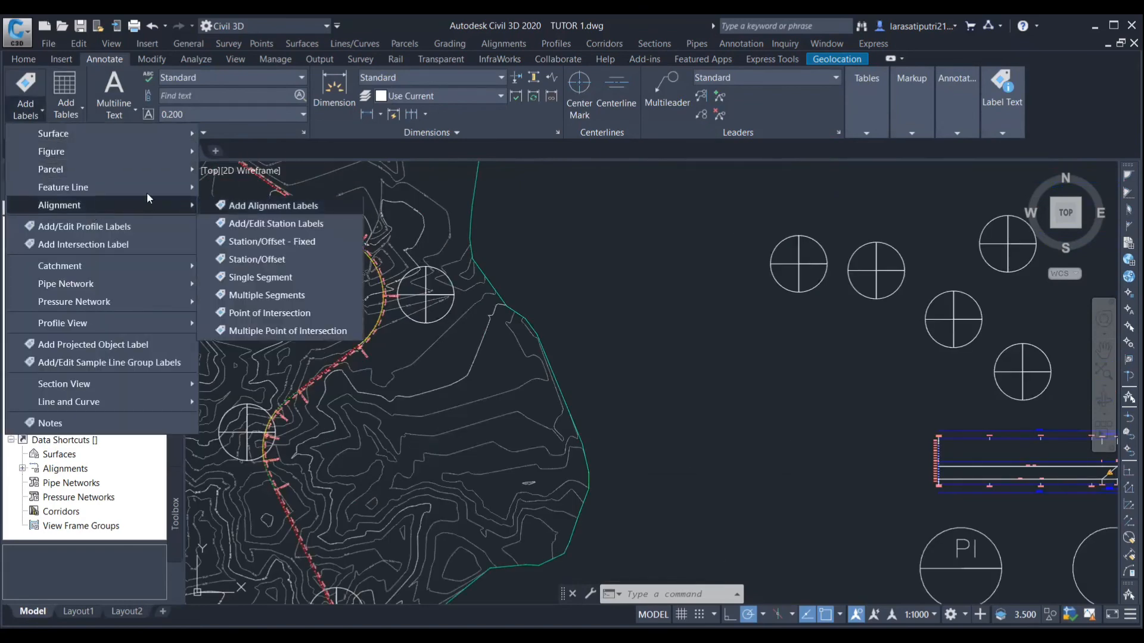
{"action": "left_click", "coordinate": [243, 213]}
{"action": "left_click", "coordinate": [119, 94]}
{"action": "left_click", "coordinate": [117, 156]}
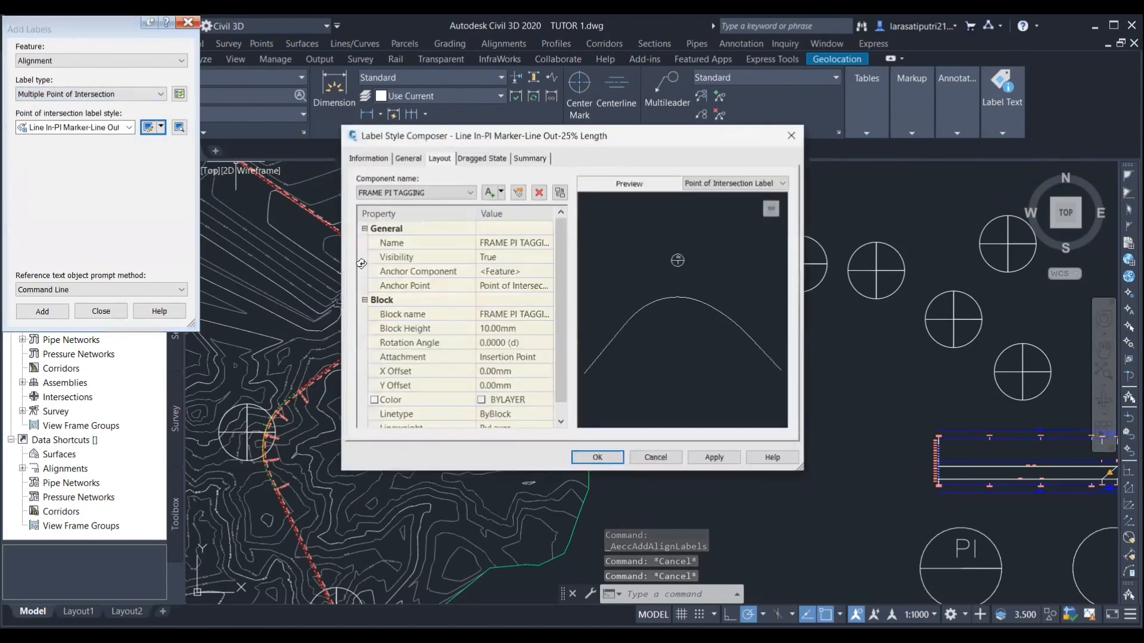
- Delete the existing components from the point of intersection label style, including FRAME PI TAGGING and Text PI TAGGING
{"action": "left_click", "coordinate": [538, 192]}
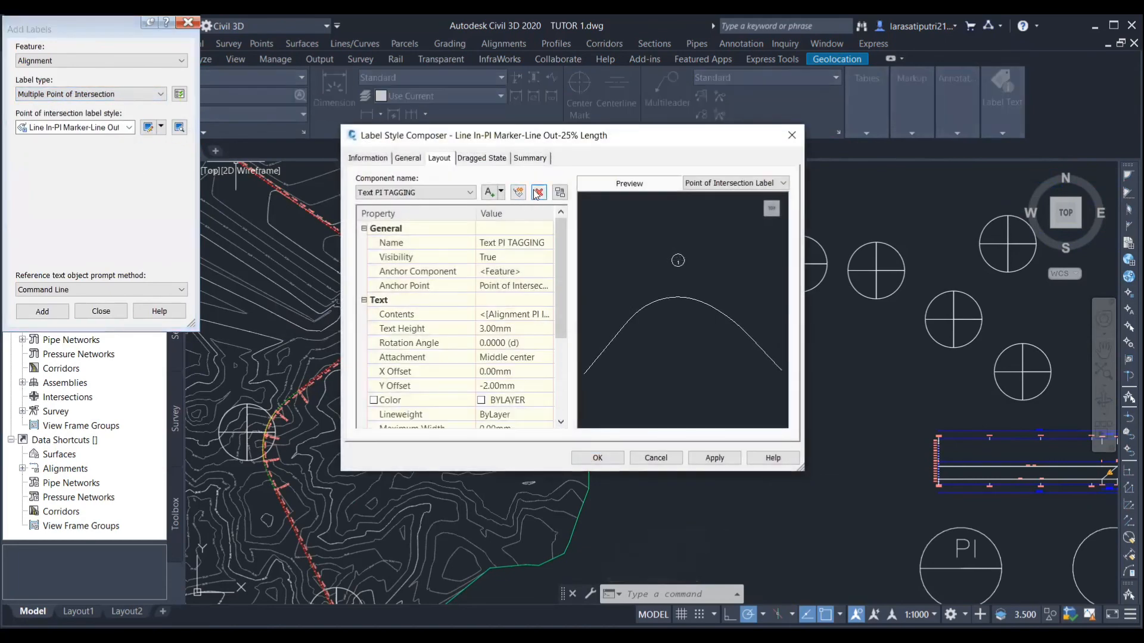
{"action": "left_click", "coordinate": [538, 192]}
{"action": "left_click", "coordinate": [538, 192]}
{"action": "left_click", "coordinate": [489, 193]}
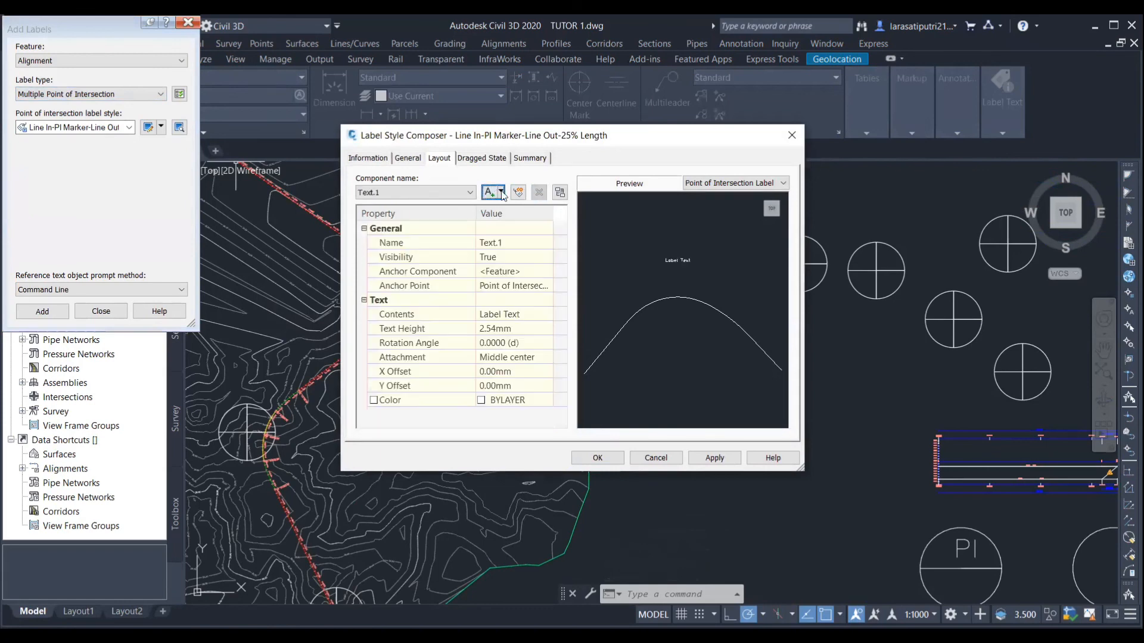
{"action": "left_click", "coordinate": [501, 192]}
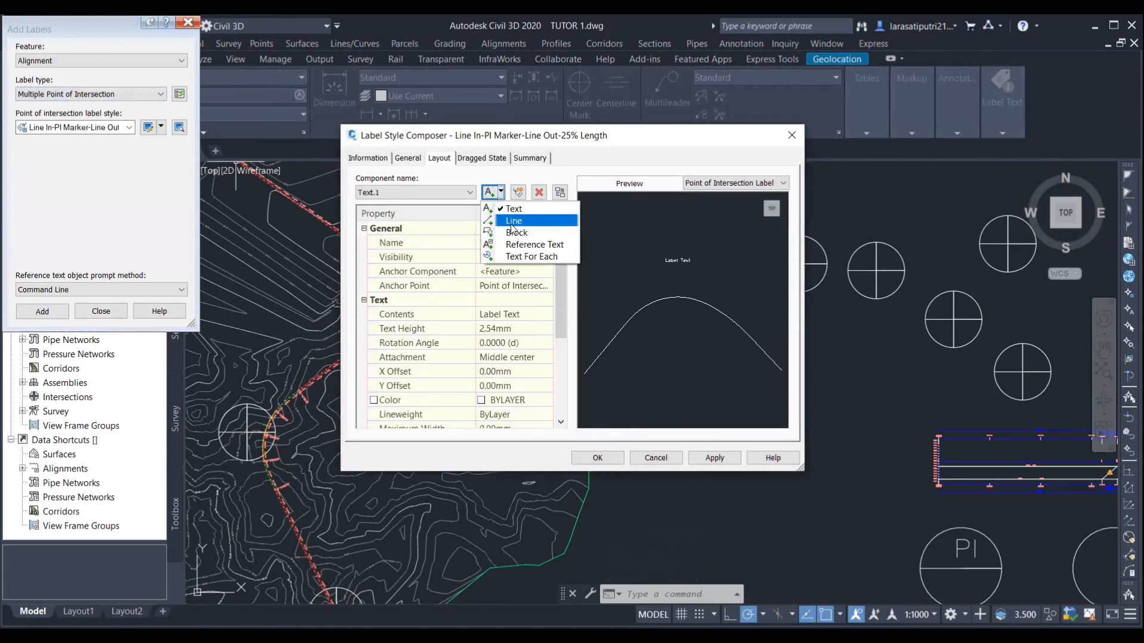
{"action": "left_click", "coordinate": [511, 231]}
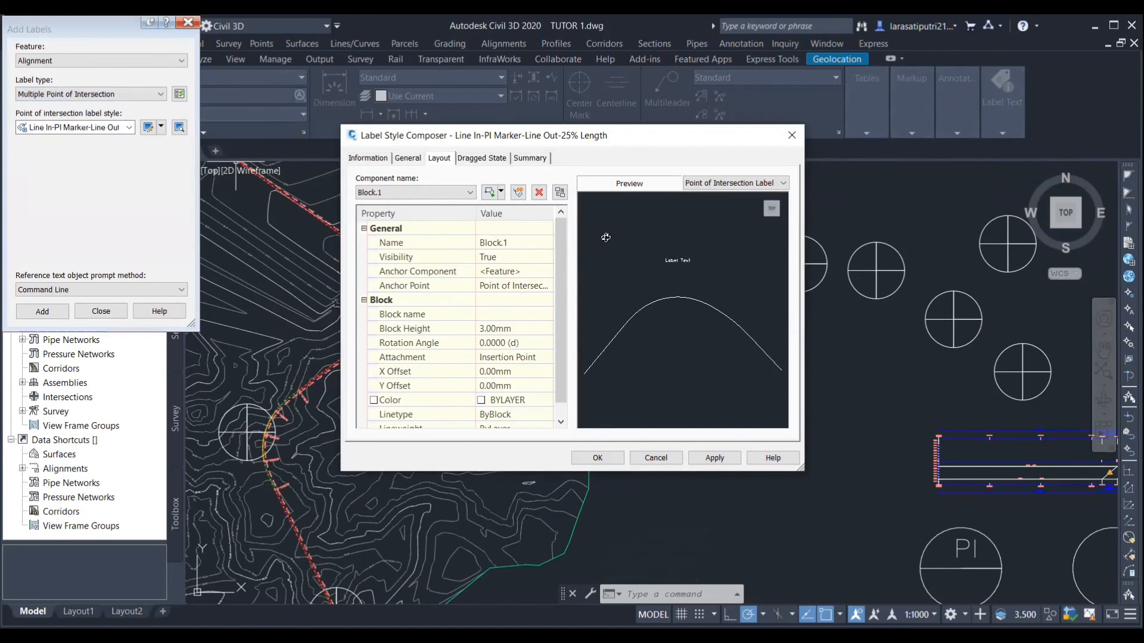
{"action": "left_click", "coordinate": [539, 193]}
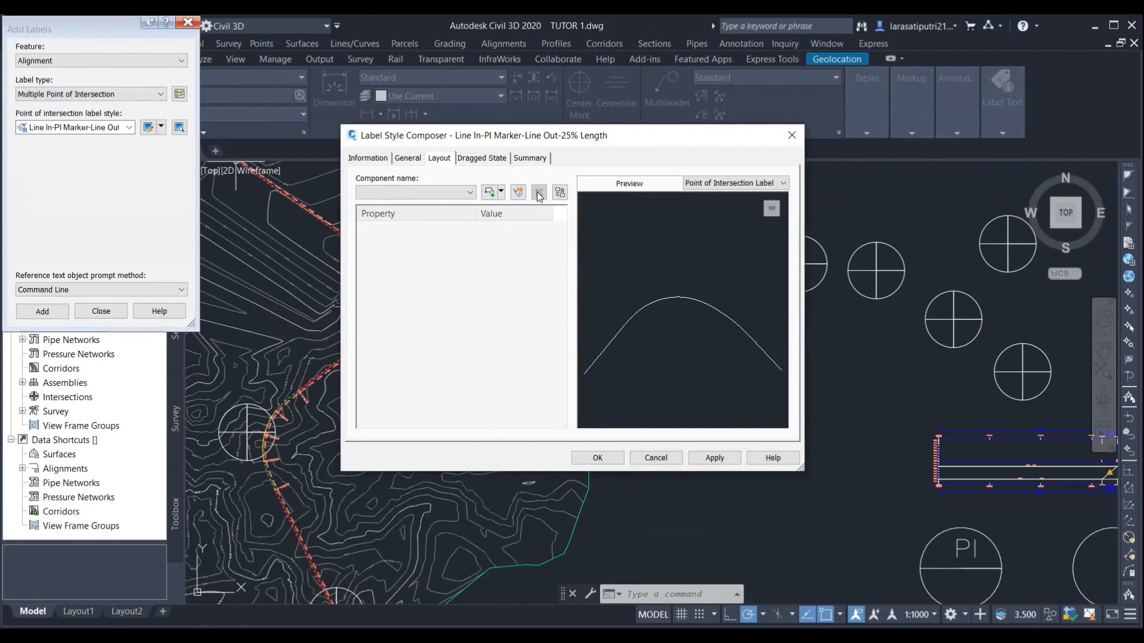
- Add a block component to the label style layout and name it FRAME PI TAGGING
{"action": "left_click", "coordinate": [500, 191]}
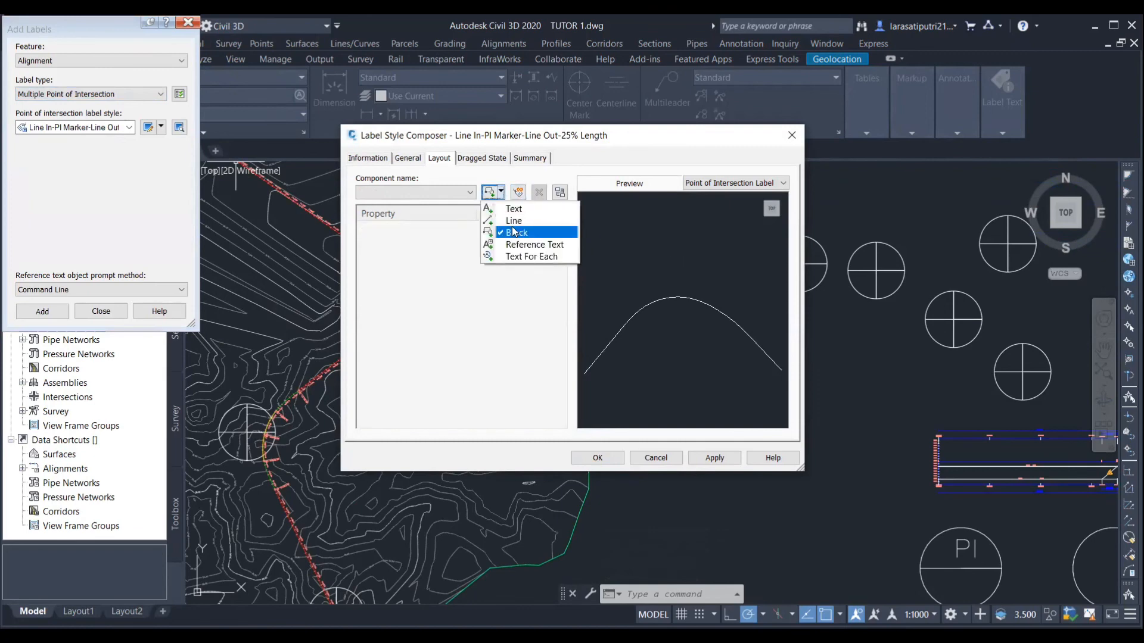
{"action": "left_click", "coordinate": [511, 232]}
{"action": "left_click", "coordinate": [514, 241]}
{"action": "type", "text": "FRAME P"}
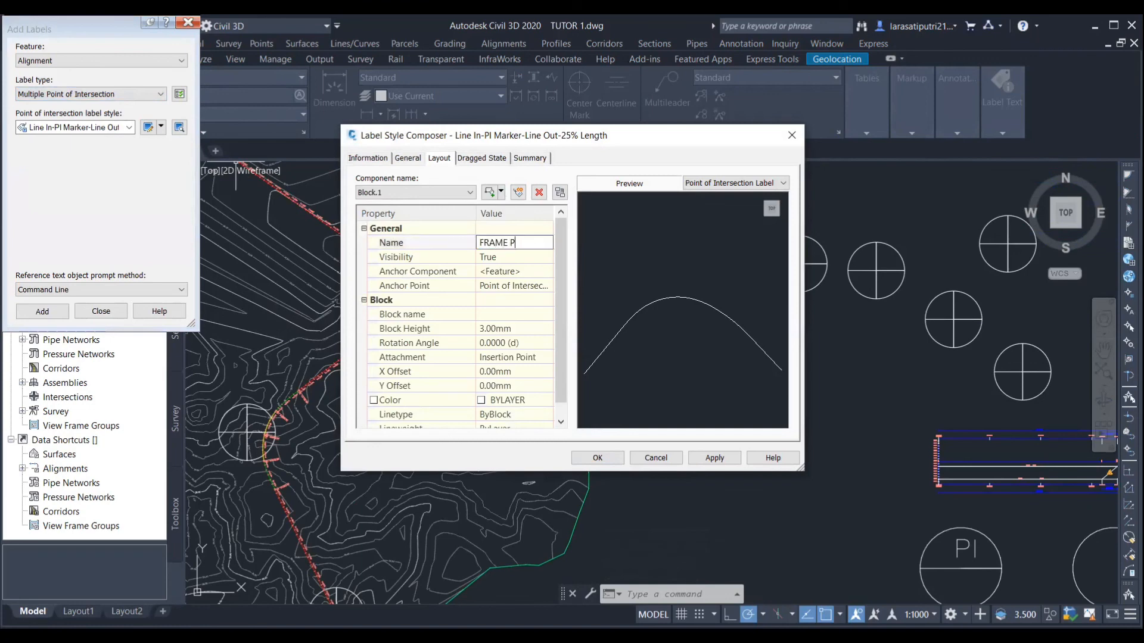
{"action": "type", "text": "I TAGGING"}
- Assign the FRAME PI TAGGING block to the new component and set its block height to 10 mm
{"action": "left_click", "coordinate": [521, 316]}
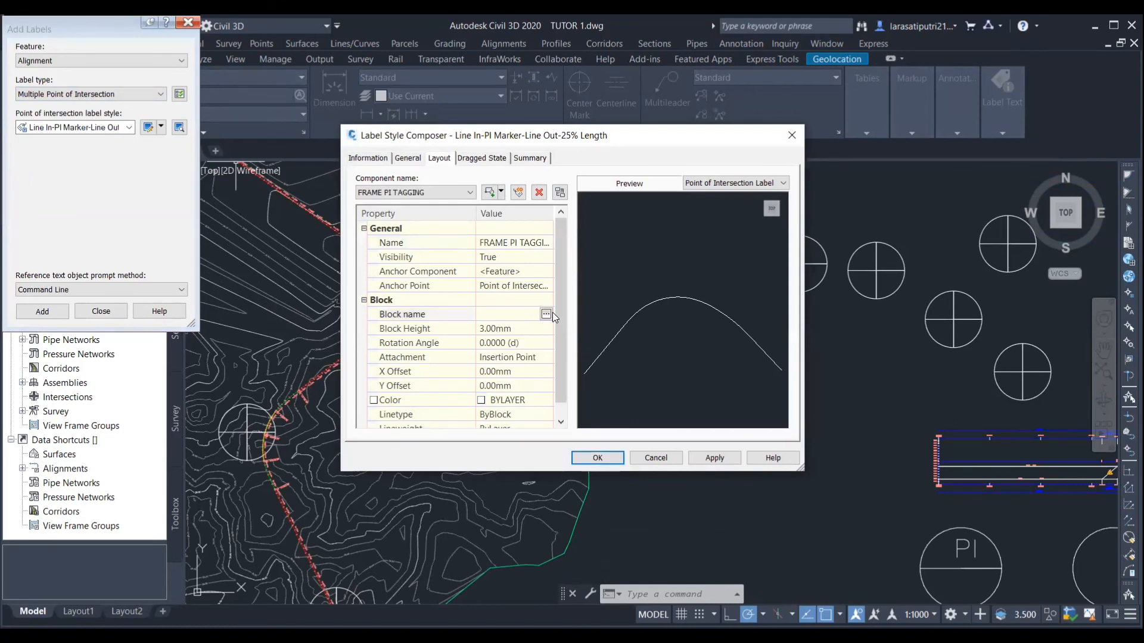
{"action": "left_click", "coordinate": [549, 313]}
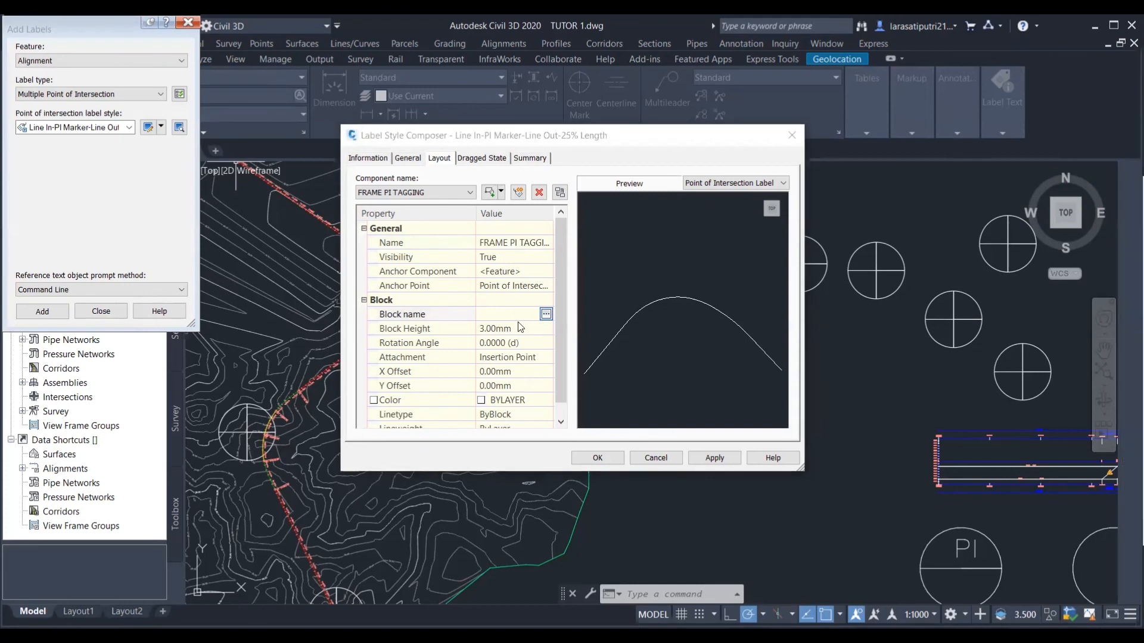
{"action": "scroll", "coordinate": [511, 297], "scroll_direction": "down", "scroll_amount": 3}
{"action": "scroll", "coordinate": [506, 271], "scroll_direction": "up", "scroll_amount": 2}
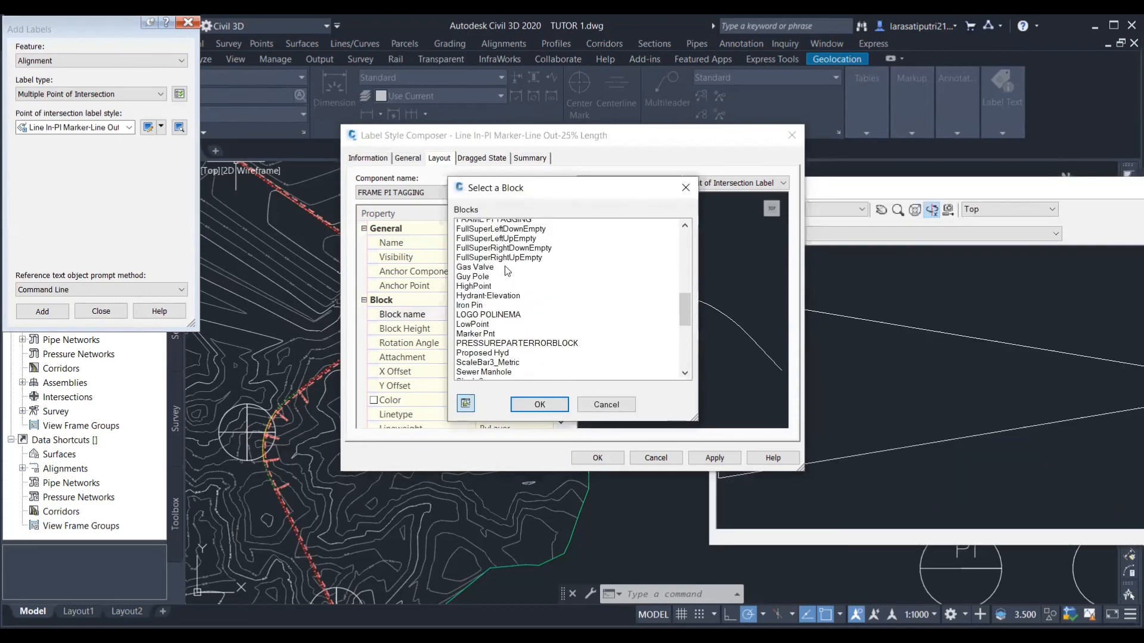
{"action": "left_click", "coordinate": [494, 263]}
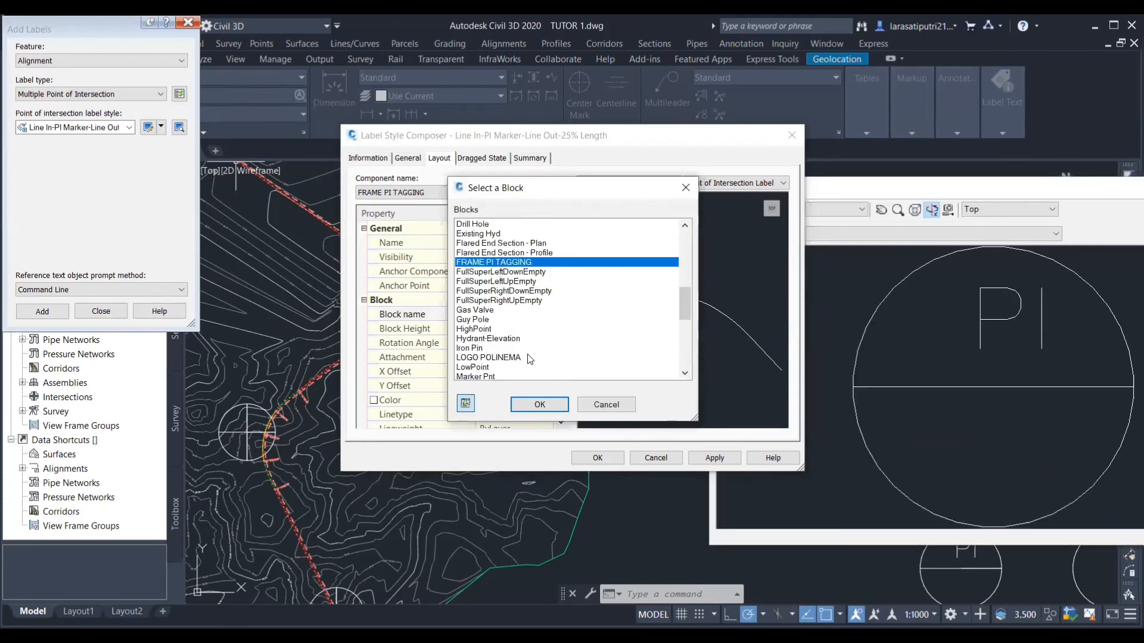
{"action": "left_click", "coordinate": [535, 402]}
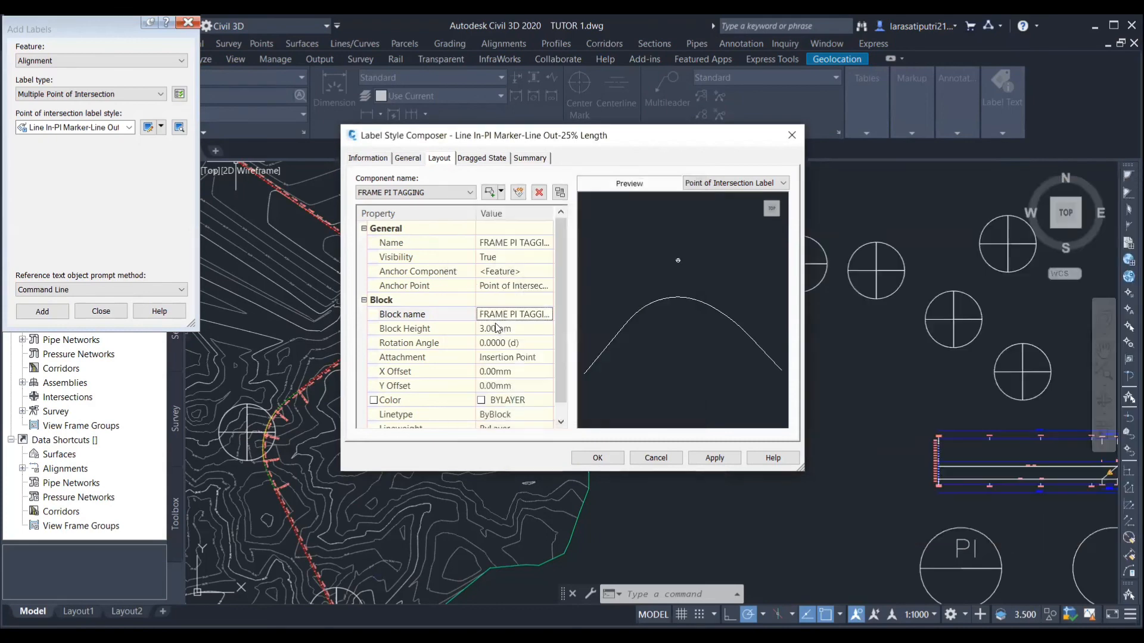
{"action": "left_click", "coordinate": [518, 328]}
{"action": "type", "text": "10"}
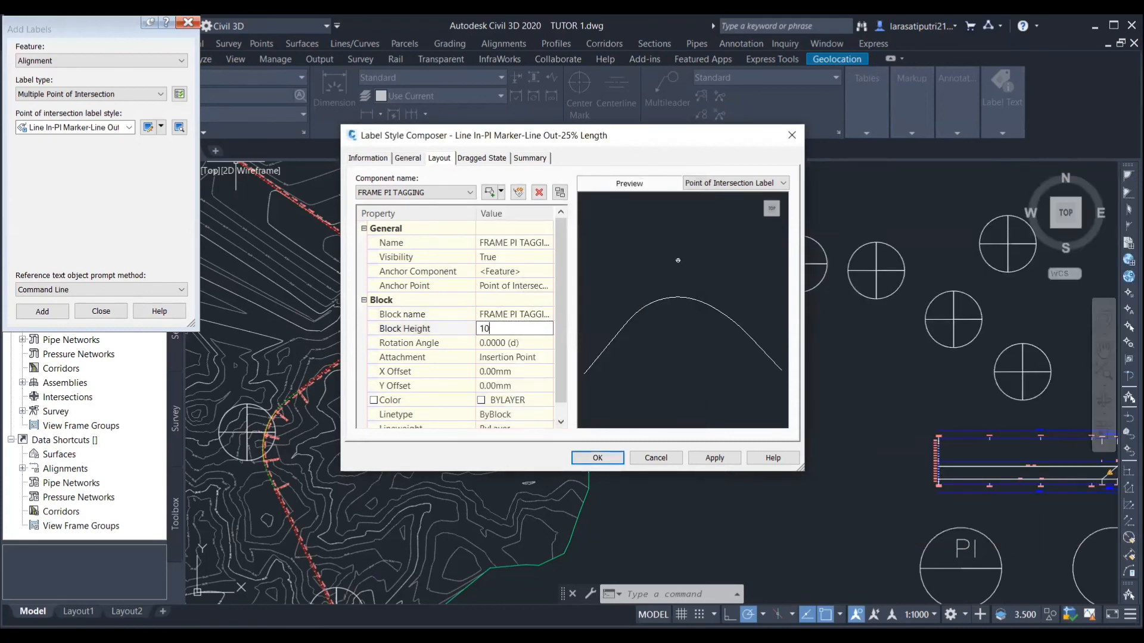
{"action": "key", "text": "Return"}
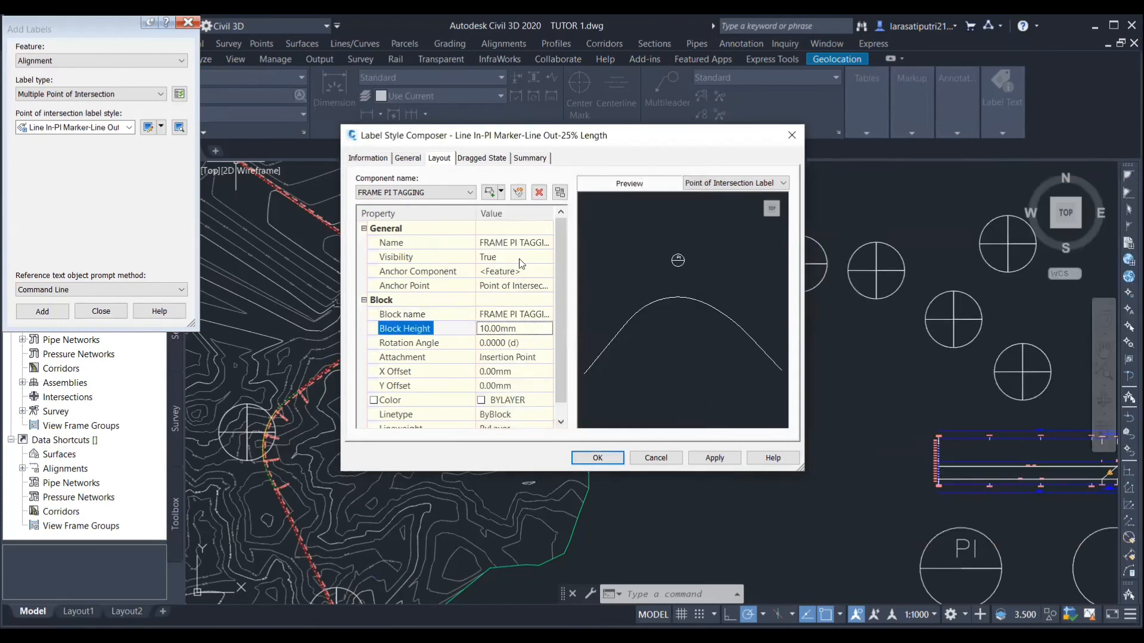
- Add a text component to the label style layout and name it Text PI TAGGING
{"action": "left_click", "coordinate": [501, 192]}
{"action": "left_click", "coordinate": [515, 208]}
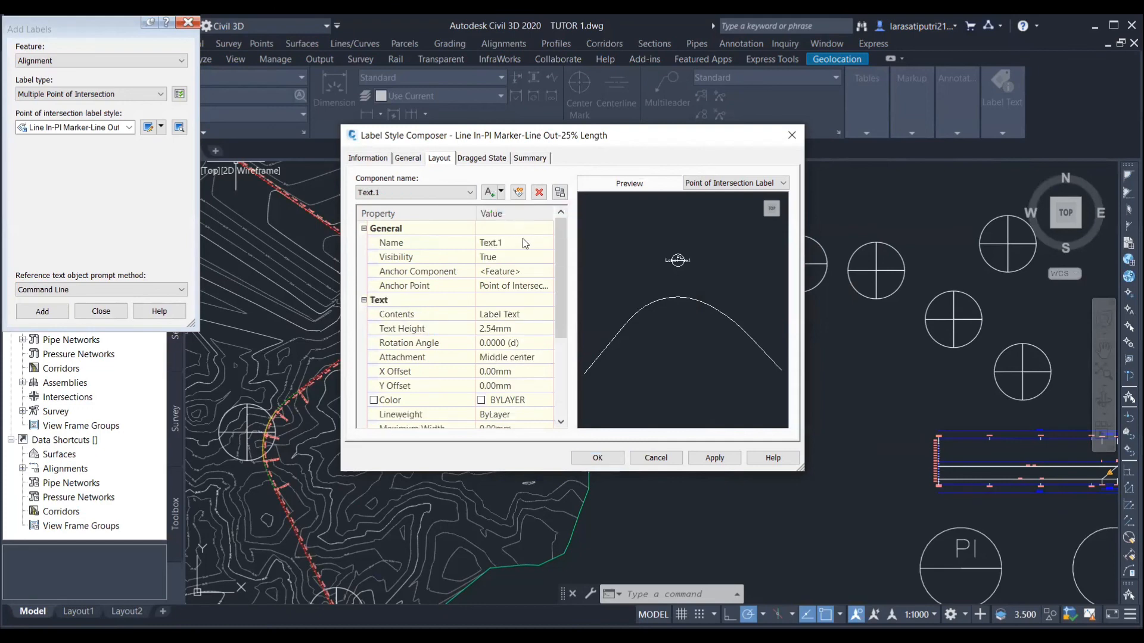
{"action": "left_click", "coordinate": [524, 241]}
{"action": "left_click", "coordinate": [524, 241]}
{"action": "type", "text": "PI"}
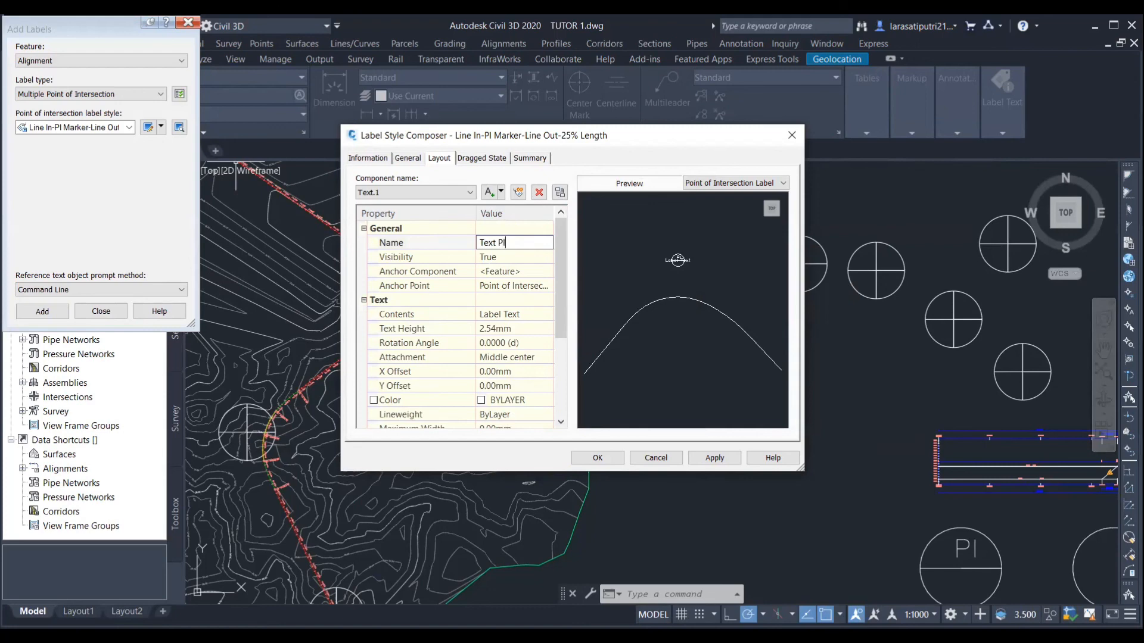
{"action": "type", "text": " TAGGING"}
- Replace the contents of the Text PI TAGGING component with the Alignment PI Index property
{"action": "left_click", "coordinate": [503, 315]}
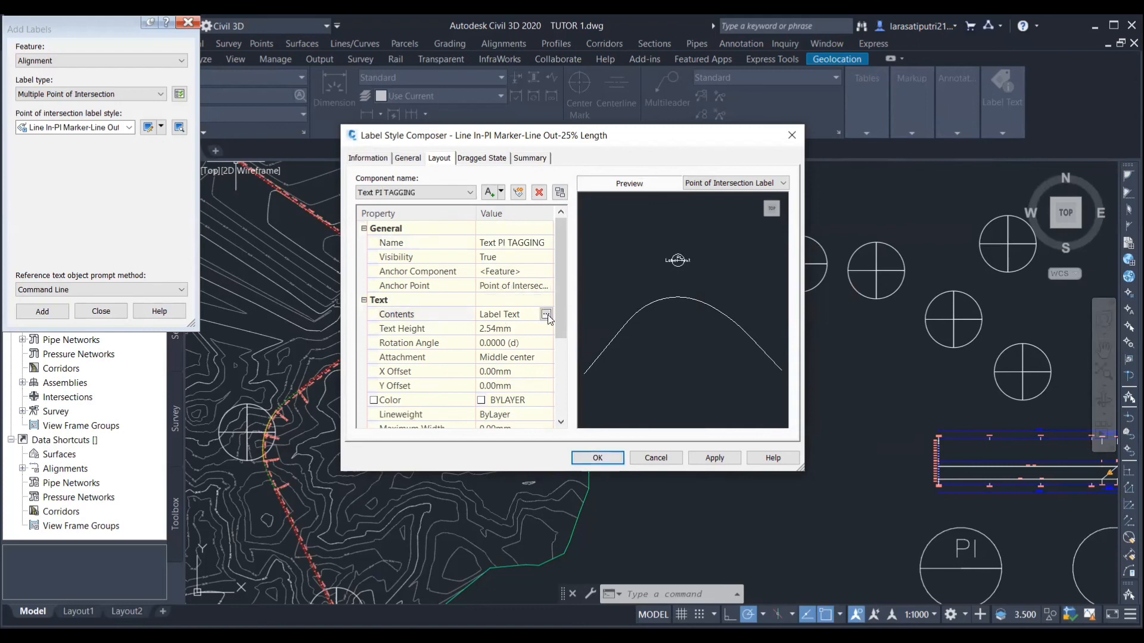
{"action": "left_click", "coordinate": [546, 314]}
{"action": "left_click_drag", "start_coordinate": [719, 218], "coordinate": [620, 224]}
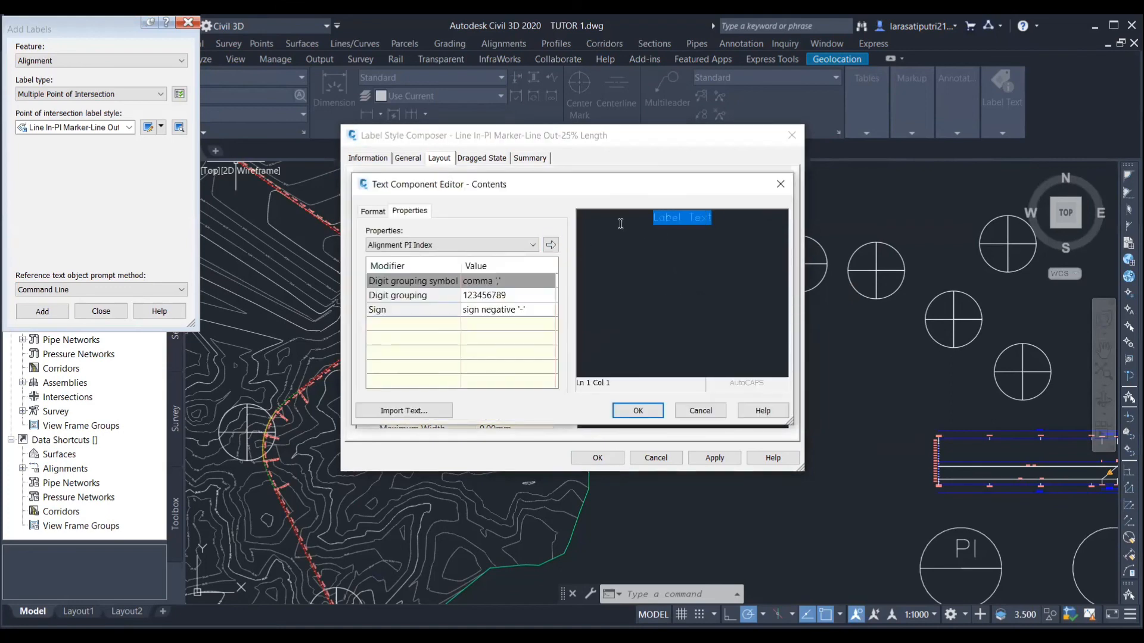
{"action": "key", "text": "Delete"}
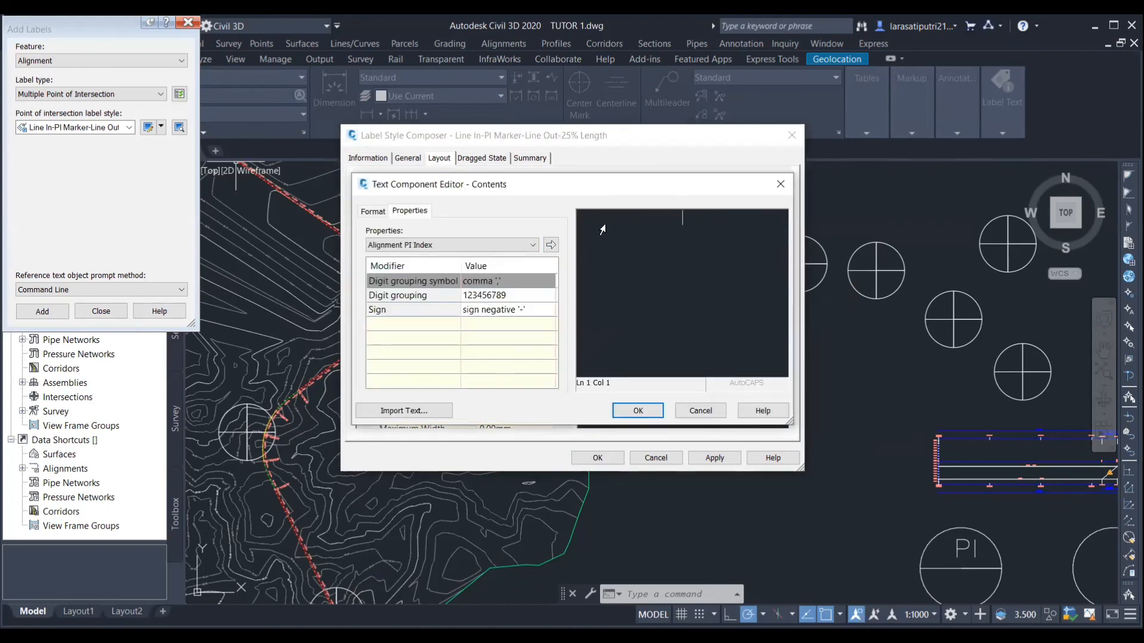
{"action": "left_click", "coordinate": [551, 245]}
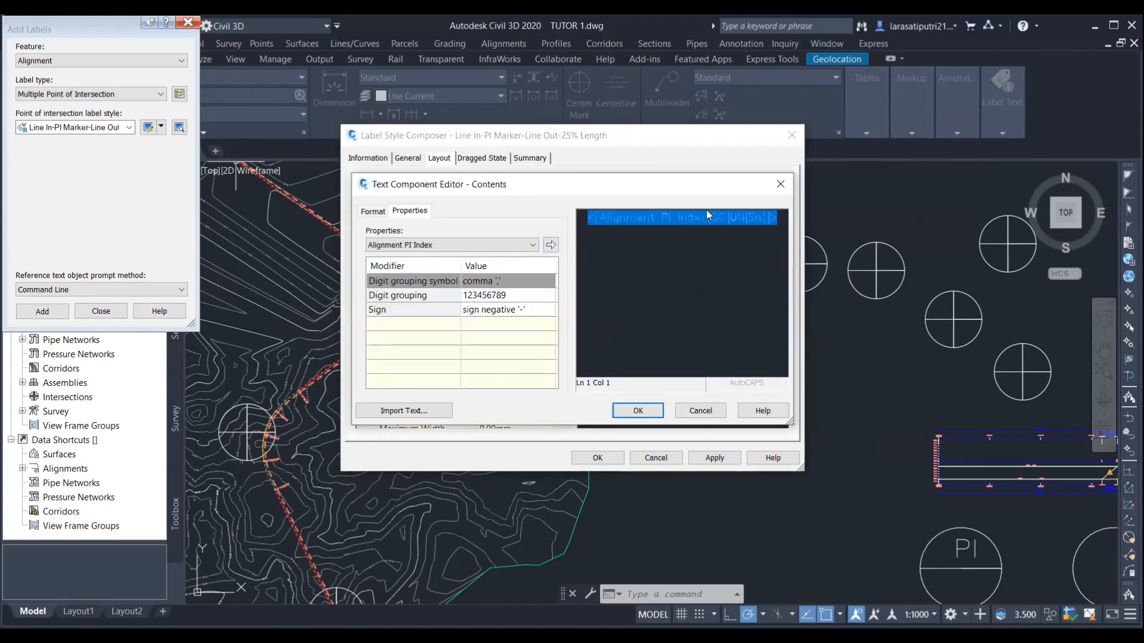
{"action": "left_click", "coordinate": [637, 411]}
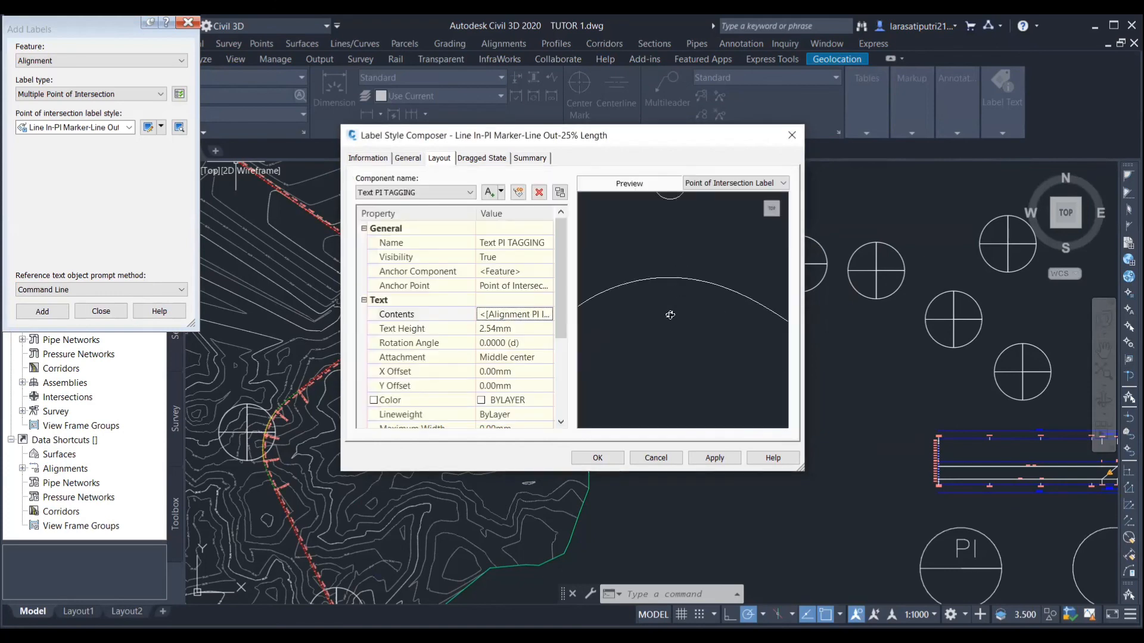
- Set the Text PI TAGGING component's text height to 3 mm and its Y offset to -2 mm
{"action": "left_click", "coordinate": [496, 328]}
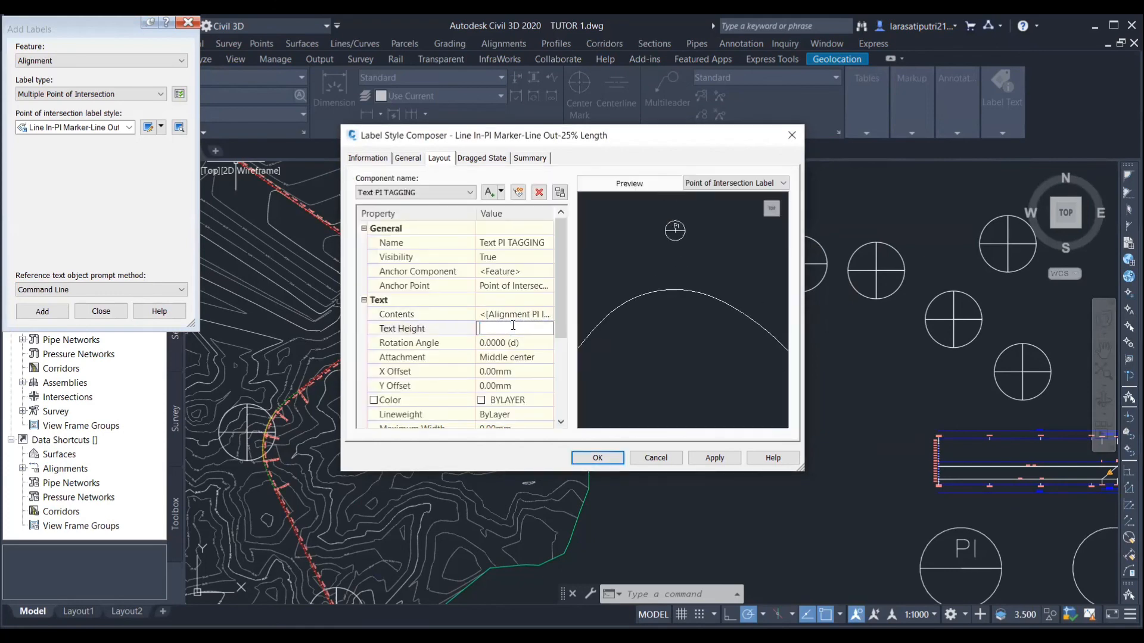
{"action": "type", "text": "3"}
{"action": "key", "text": "Return"}
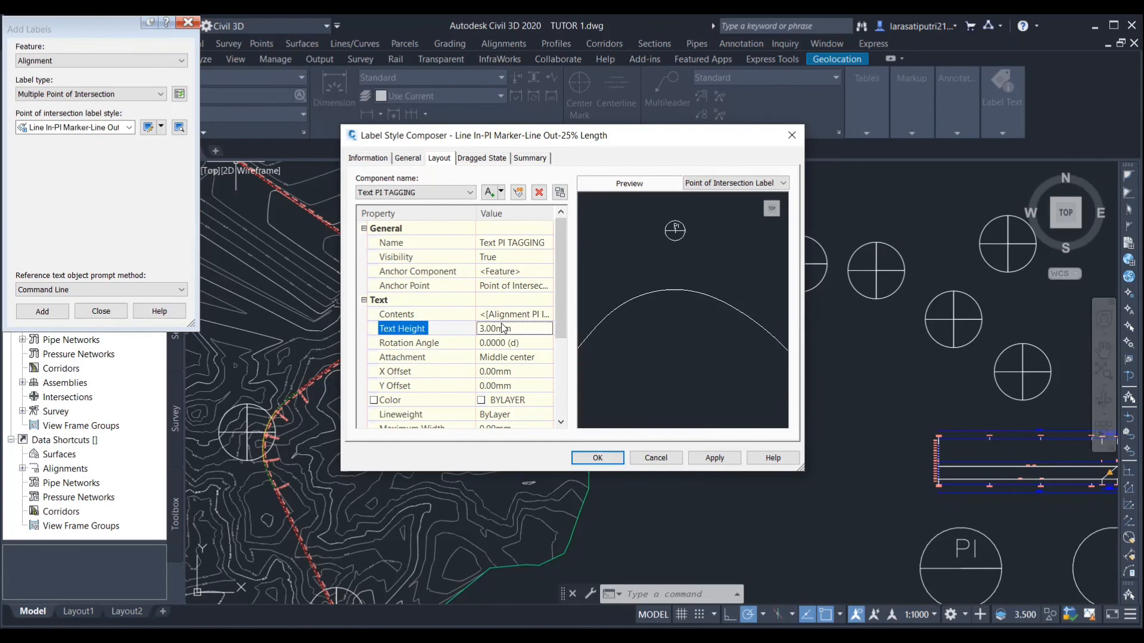
{"action": "left_click", "coordinate": [488, 386]}
{"action": "key", "text": "BackSpace"}
{"action": "type", "text": "-"}
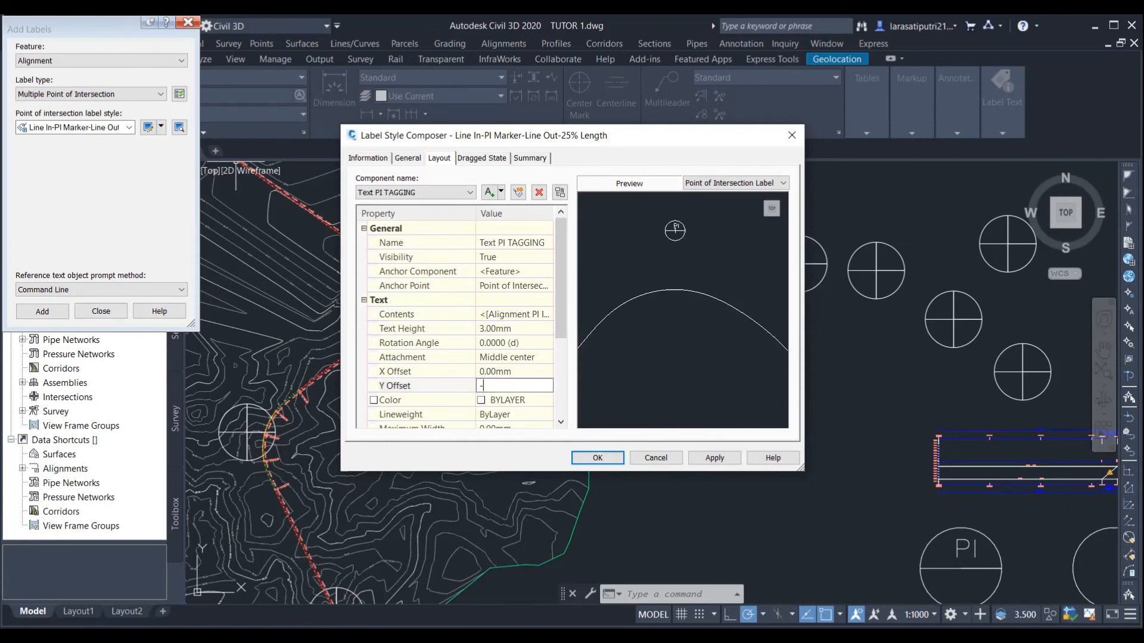
{"action": "type", "text": "2"}
{"action": "key", "text": "Return"}
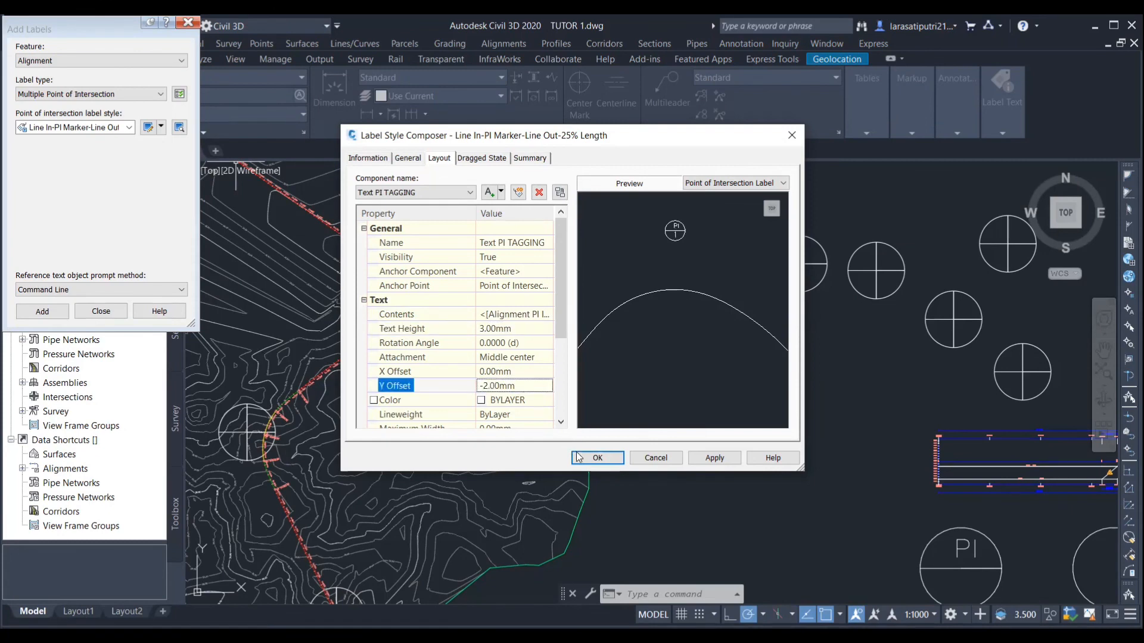
- Add another block component to the label style layout and name it WIPEOUT PI TAGGING
{"action": "left_click", "coordinate": [500, 192]}
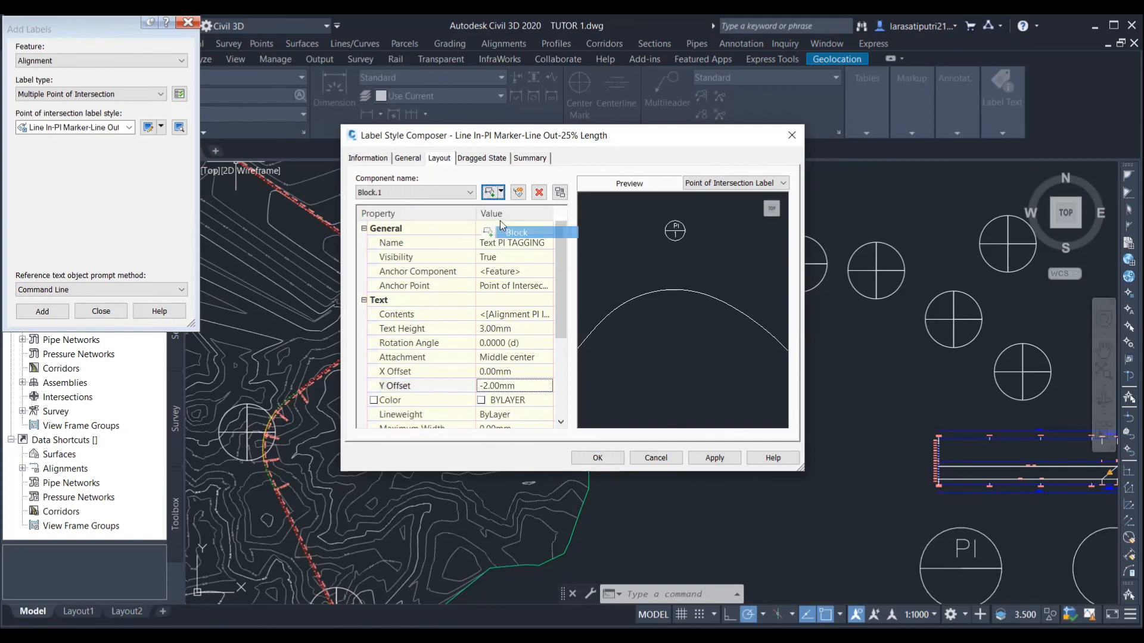
{"action": "left_click", "coordinate": [511, 235]}
{"action": "left_click", "coordinate": [513, 241]}
{"action": "key", "text": "BackSpace"}
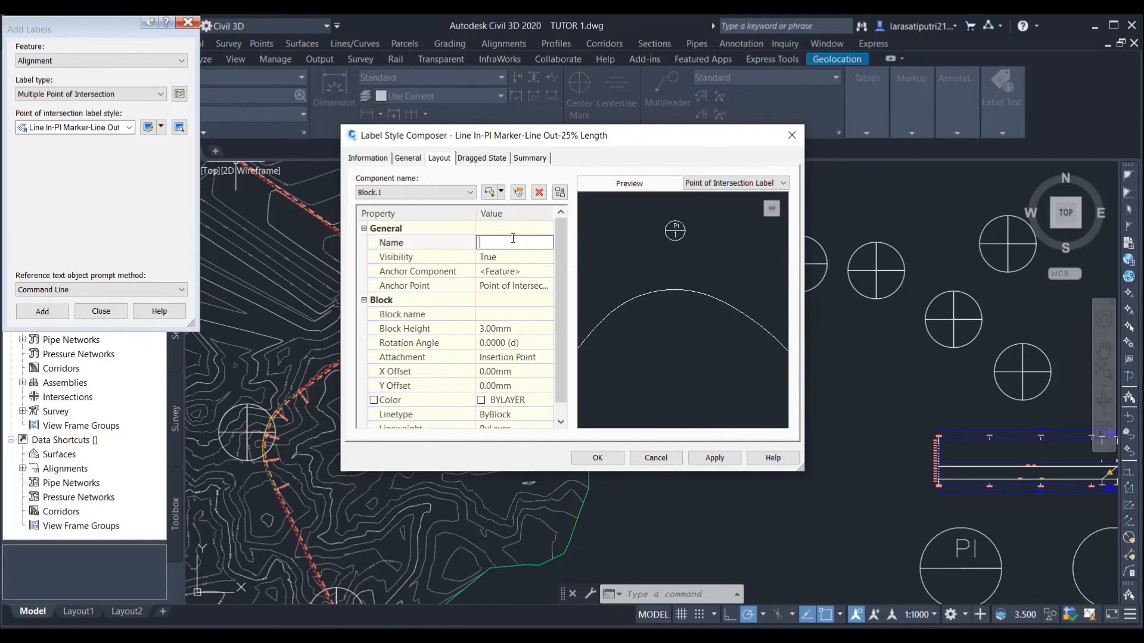
{"action": "type", "text": "WIPEOUT"}
{"action": "type", "text": " PI TAGGING"}
- Assign the WIPEOUT PI TAGGING block to the new component, set its block height to 10 mm, and accept the label style
{"action": "left_click", "coordinate": [493, 316]}
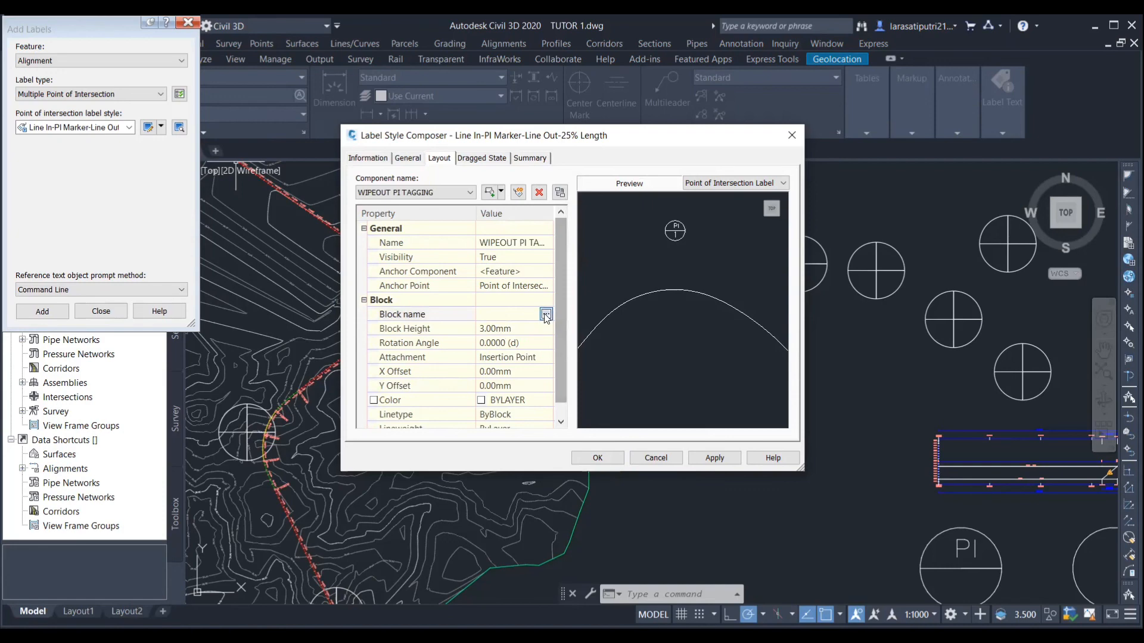
{"action": "left_click", "coordinate": [546, 316]}
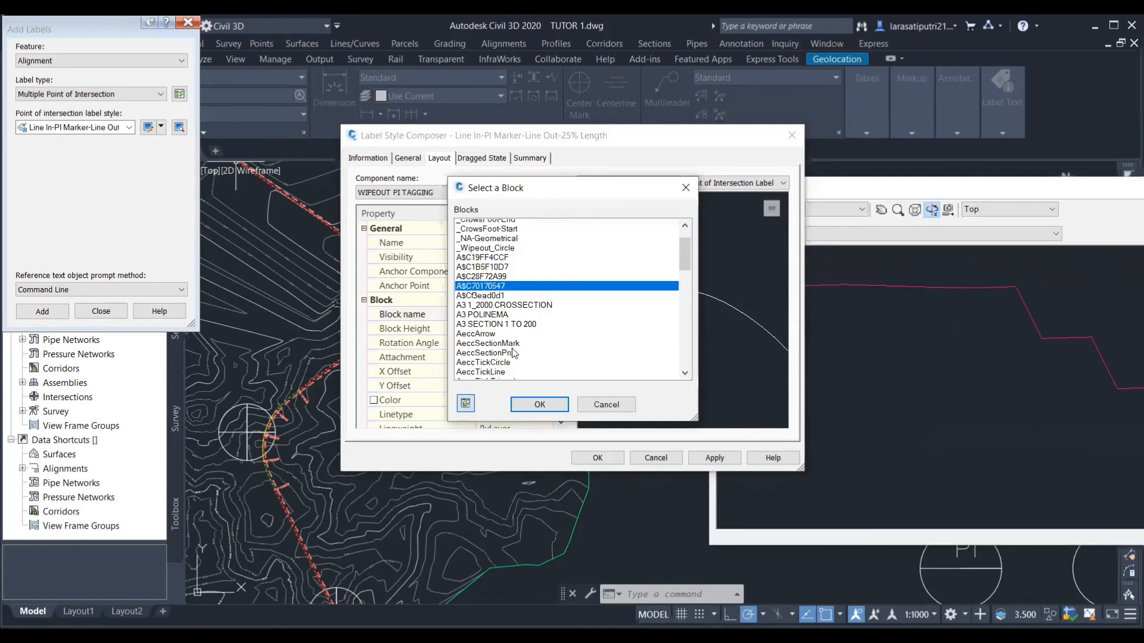
{"action": "scroll", "coordinate": [506, 370], "scroll_direction": "down", "scroll_amount": 10}
{"action": "left_click", "coordinate": [506, 369]}
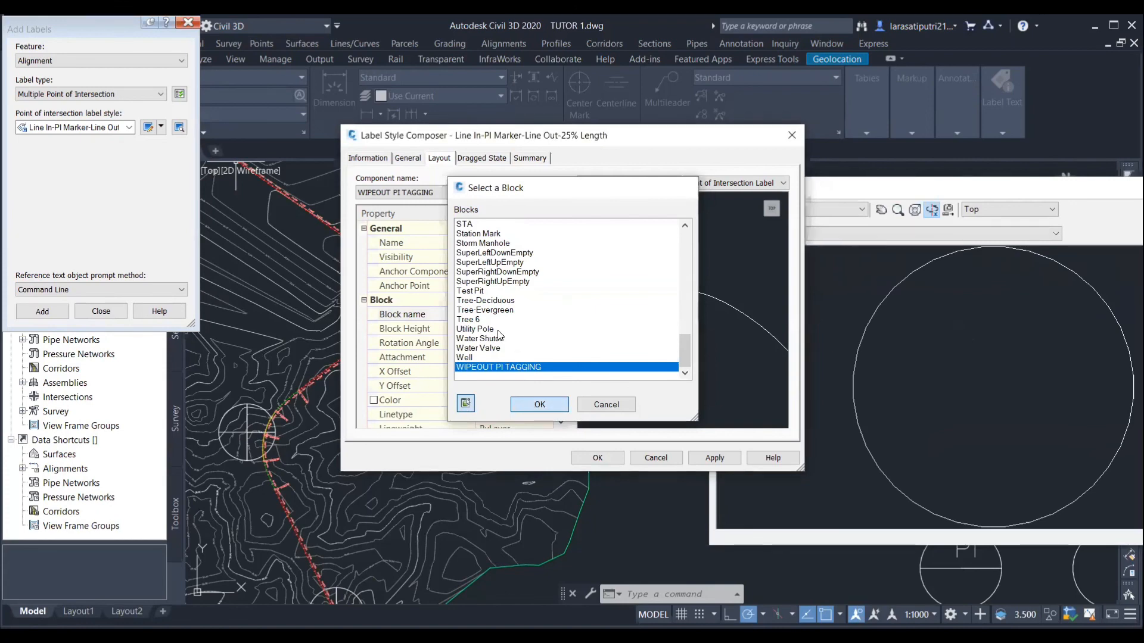
{"action": "key", "text": "Return"}
{"action": "left_click", "coordinate": [516, 328]}
{"action": "type", "text": "1"}
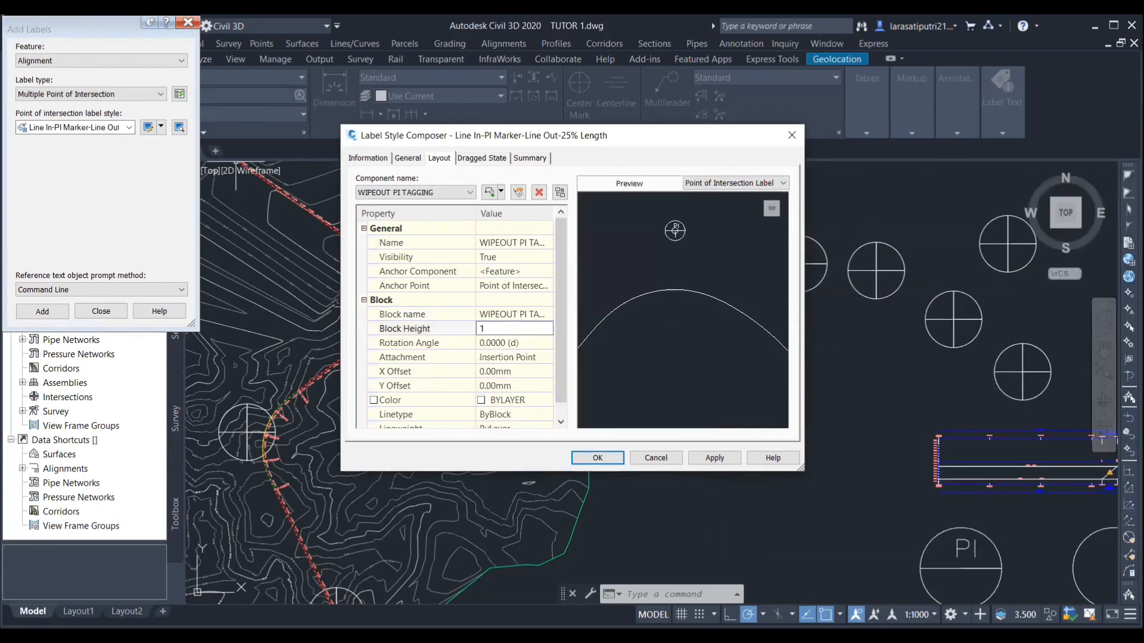
{"action": "type", "text": "0"}
{"action": "key", "text": "Return"}
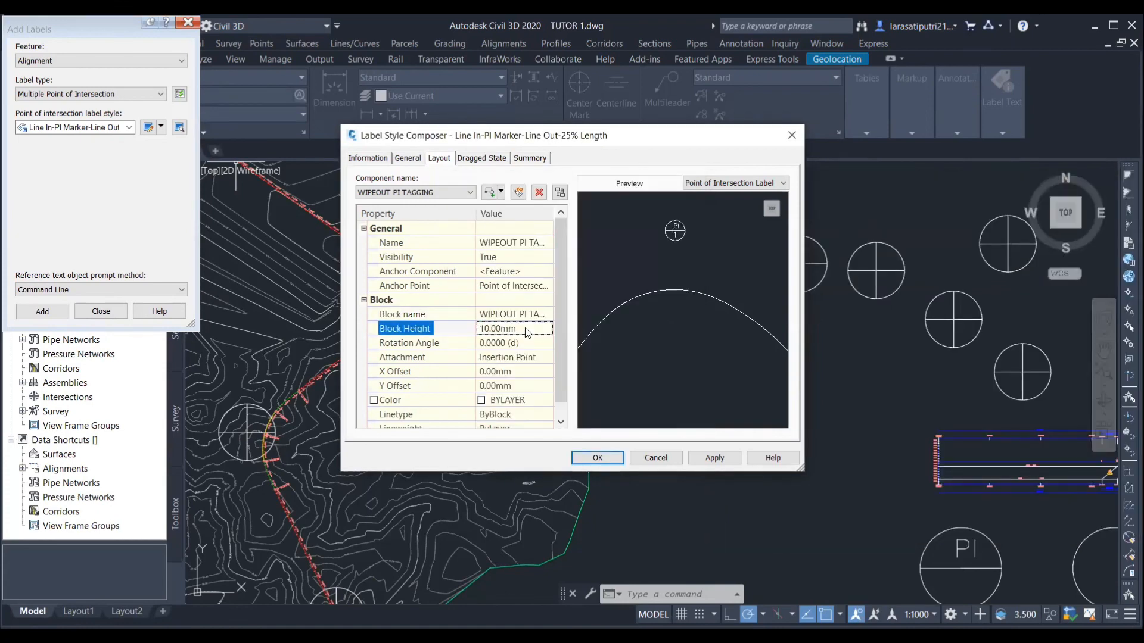
{"action": "left_click", "coordinate": [578, 460]}
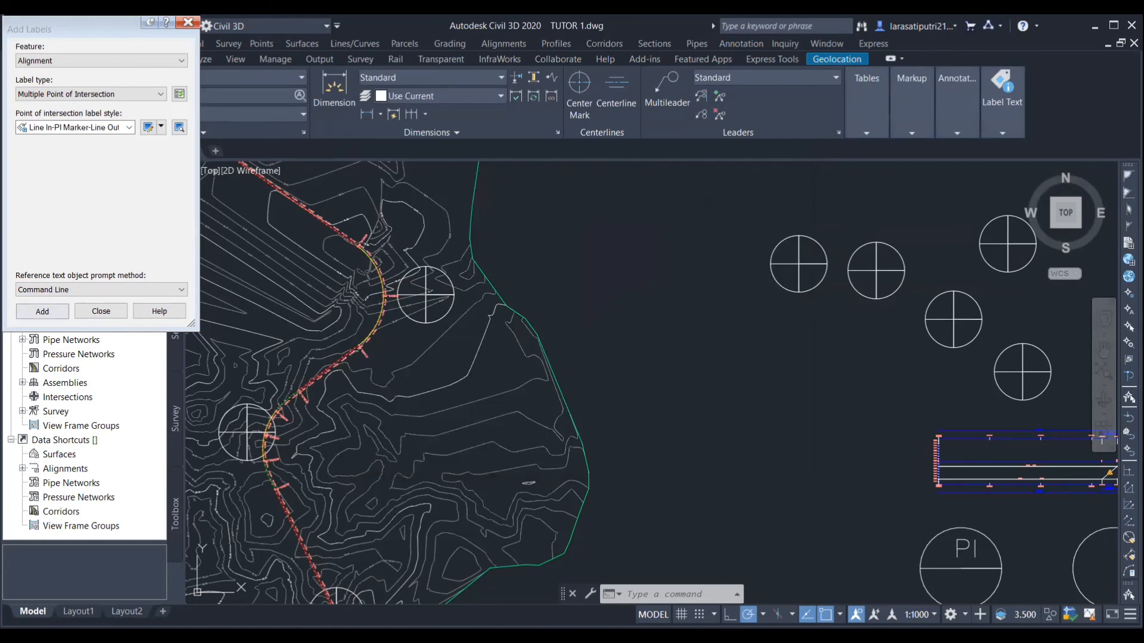
- Examine the PI tagging labels at the alignment's points of intersection
{"action": "scroll", "coordinate": [367, 315], "scroll_direction": "up", "scroll_amount": 5}
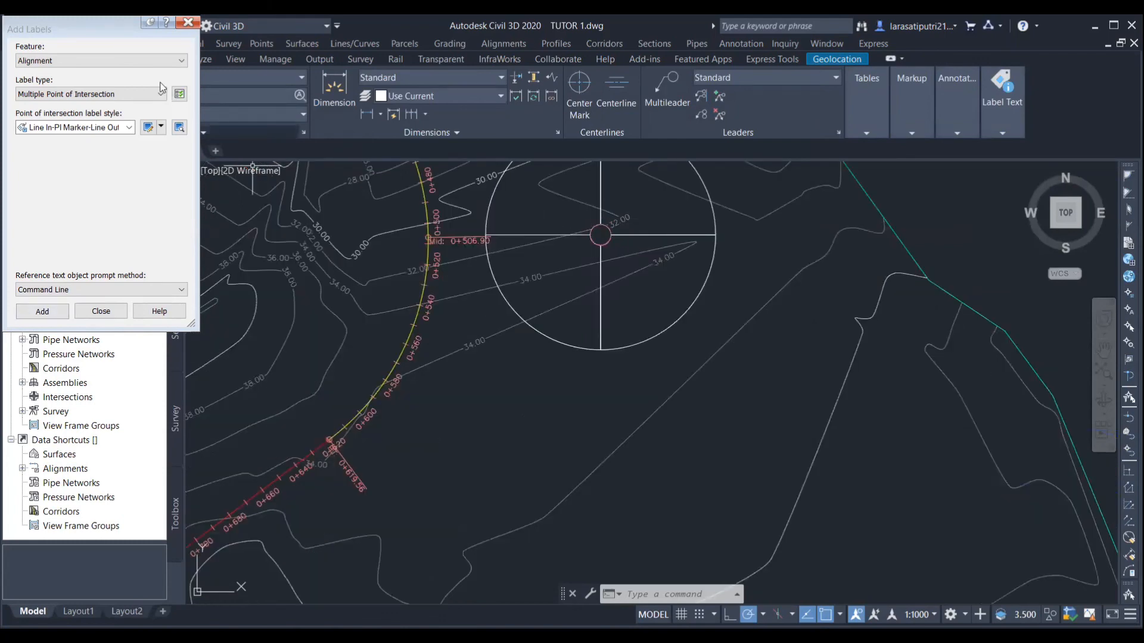
{"action": "scroll", "coordinate": [581, 226], "scroll_direction": "up", "scroll_amount": 5}
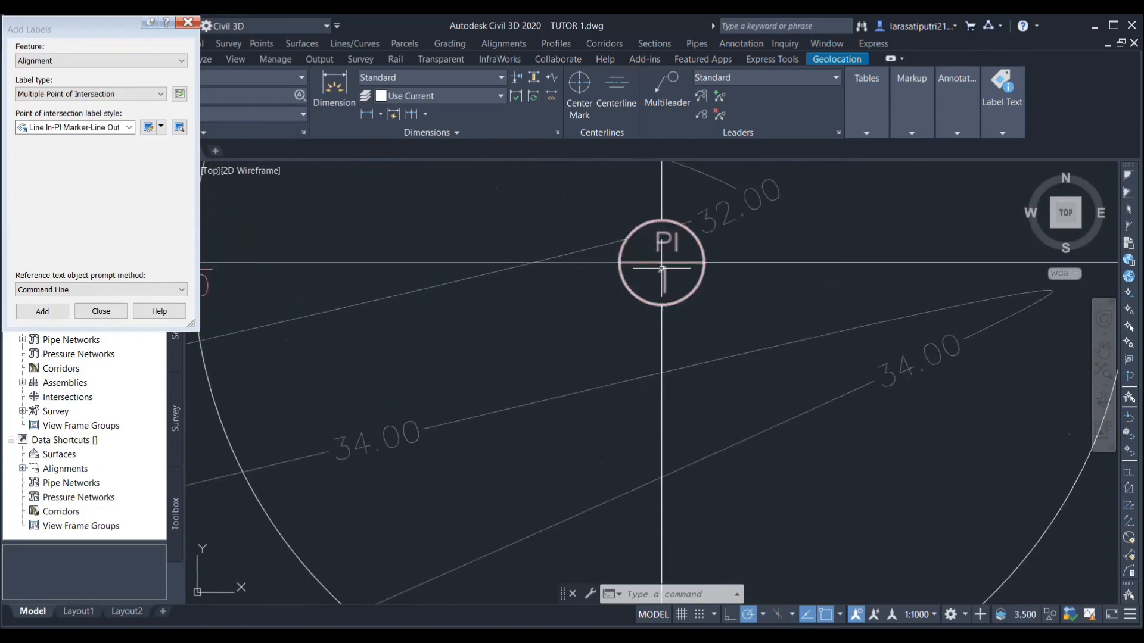
{"action": "scroll", "coordinate": [661, 268], "scroll_direction": "down", "scroll_amount": 10}
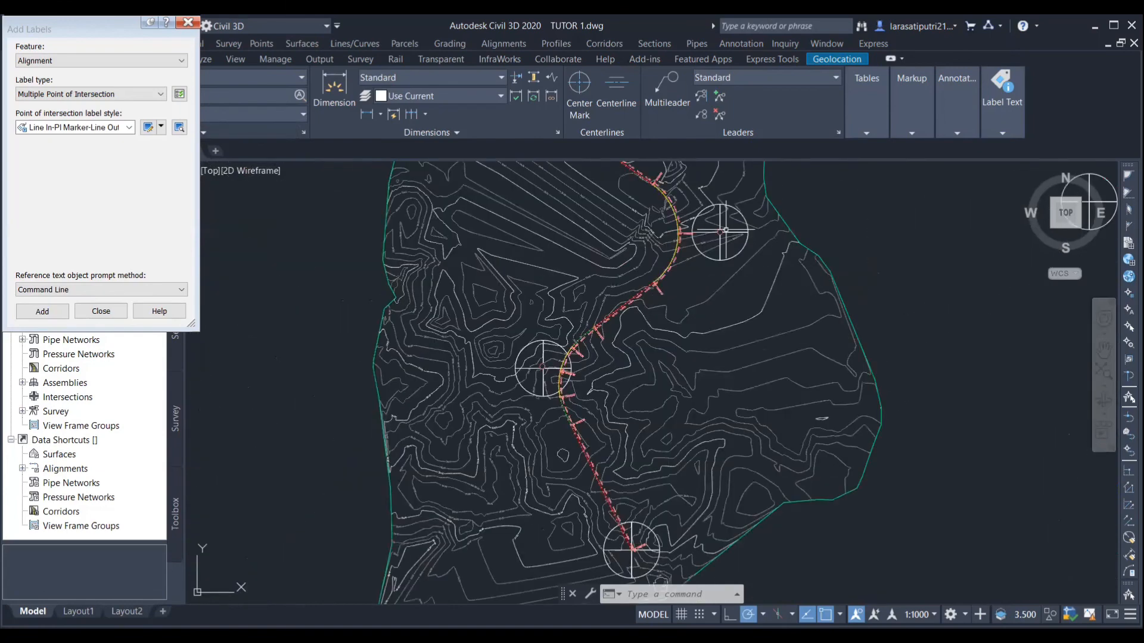
{"action": "scroll", "coordinate": [579, 355], "scroll_direction": "up", "scroll_amount": 5}
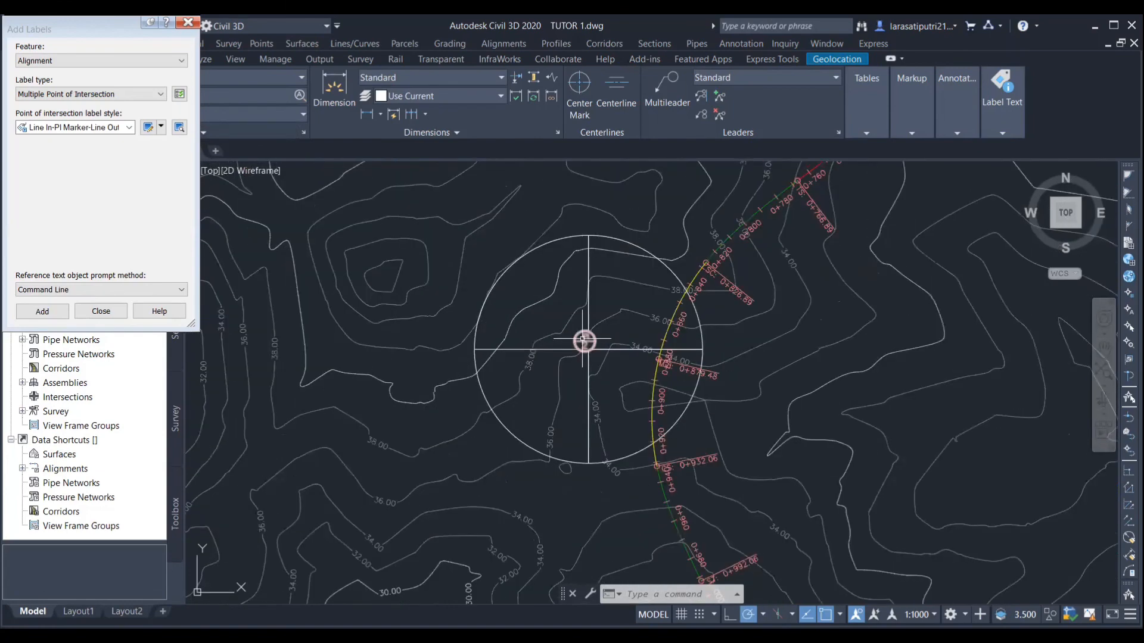